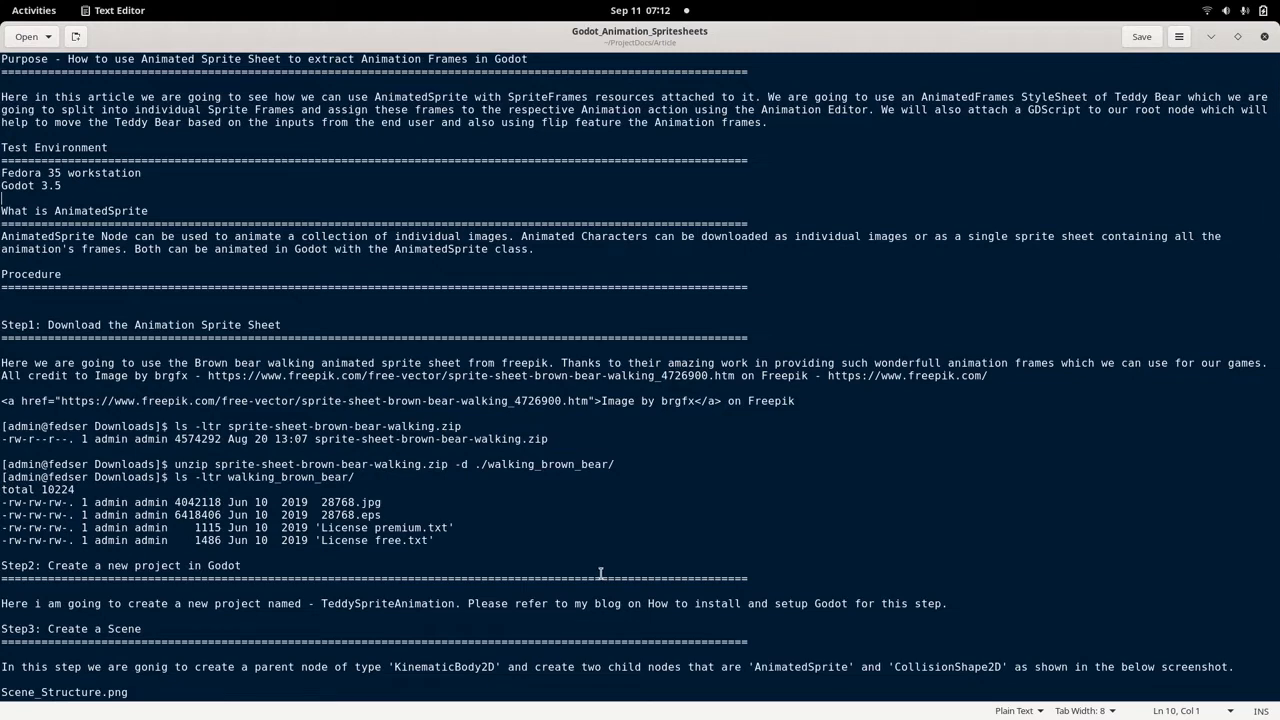
# Switch to the Godot editor, play the TeddyAnimation scene and maximize the game window.
pyautogui.moveTo(2, 2)
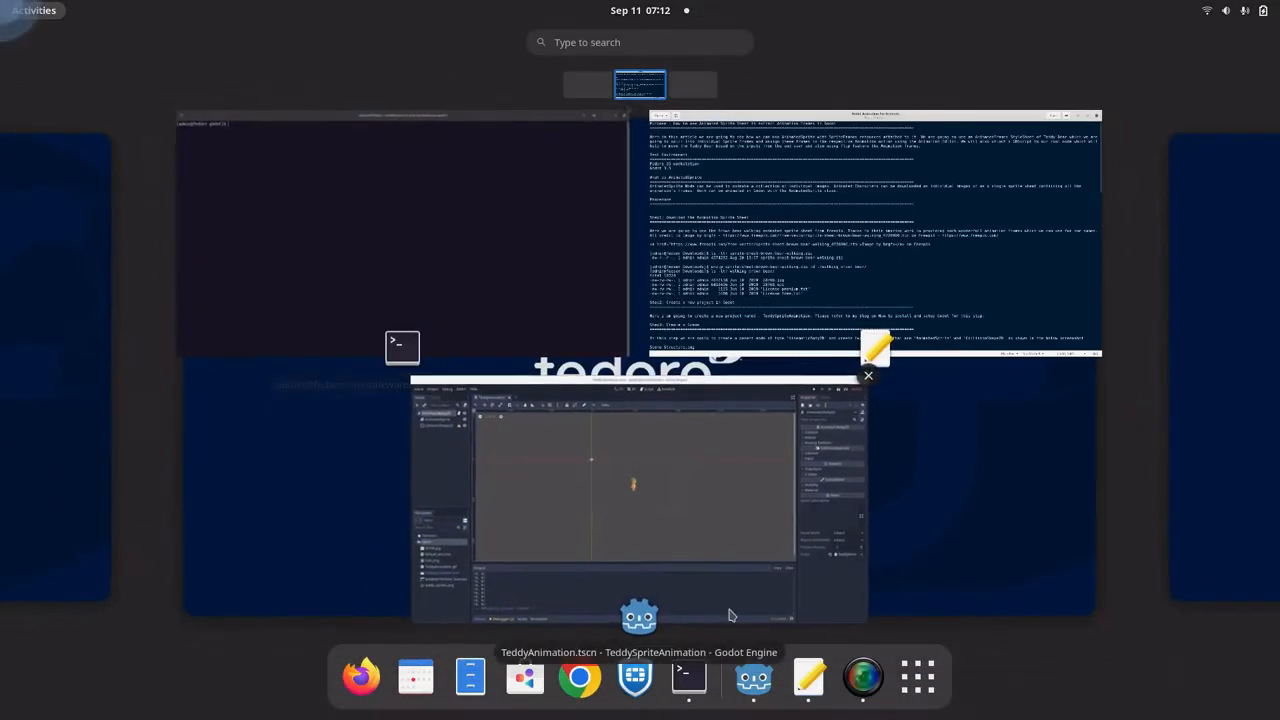
pyautogui.click(700, 509)
pyautogui.click(122, 280)
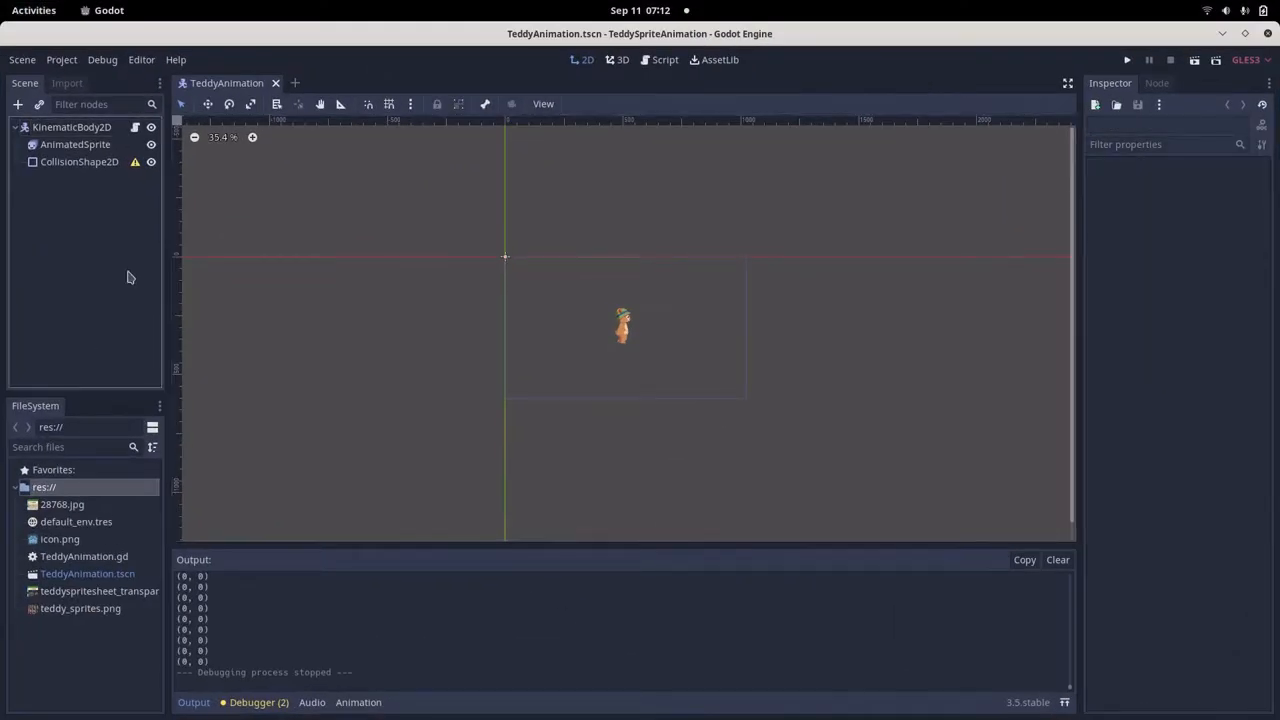
pyautogui.click(1194, 61)
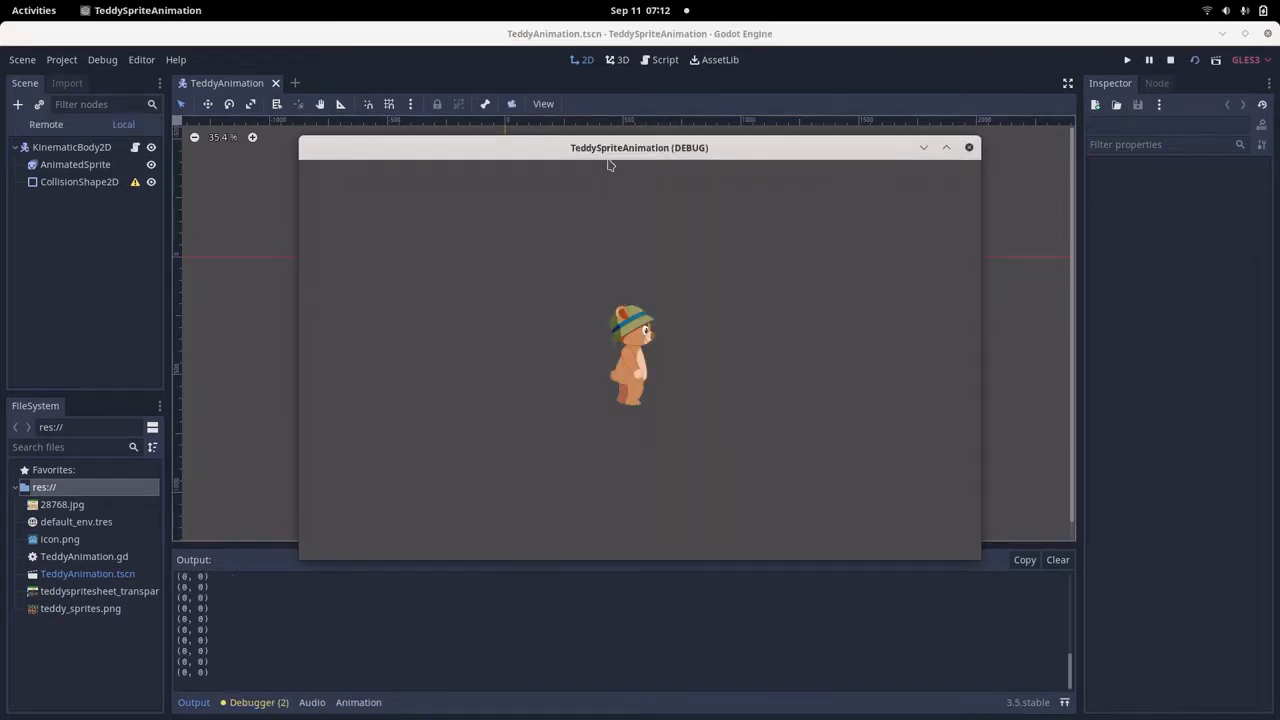
pyautogui.doubleClick(608, 152)
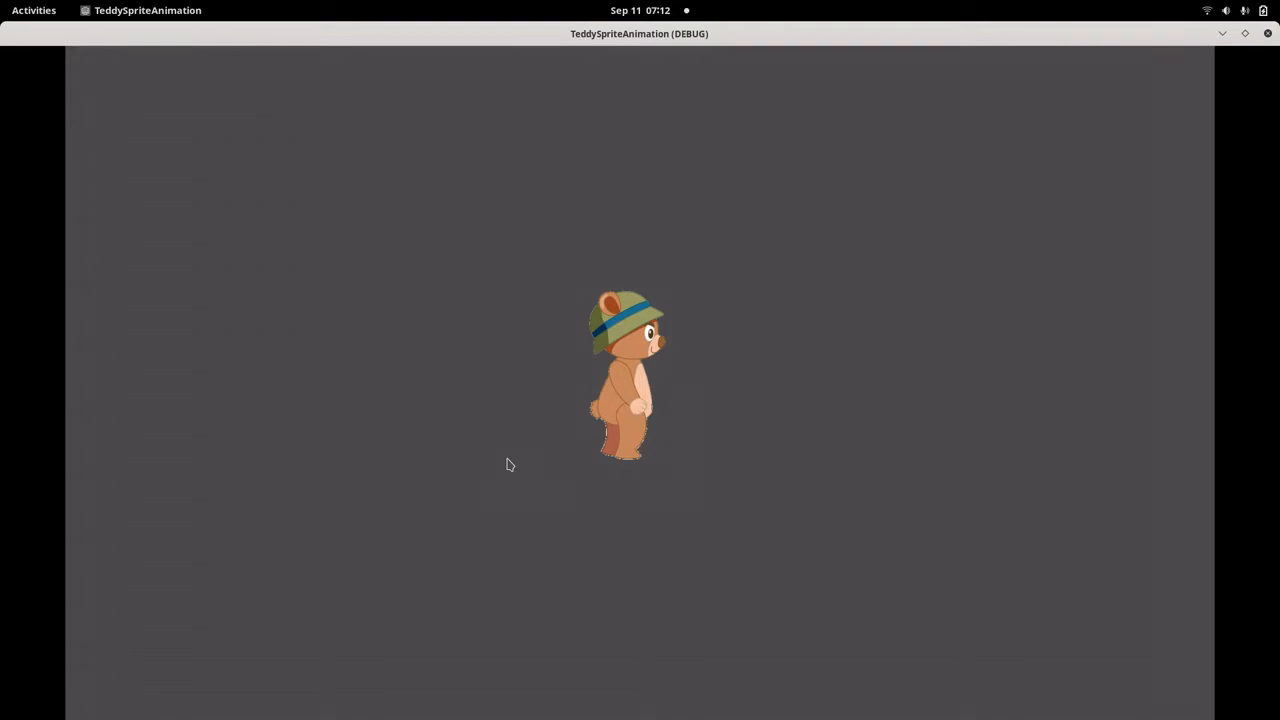
# Test the teddy bear's movement to the right and then to the left, and close the game window.
pyautogui.press('Right')
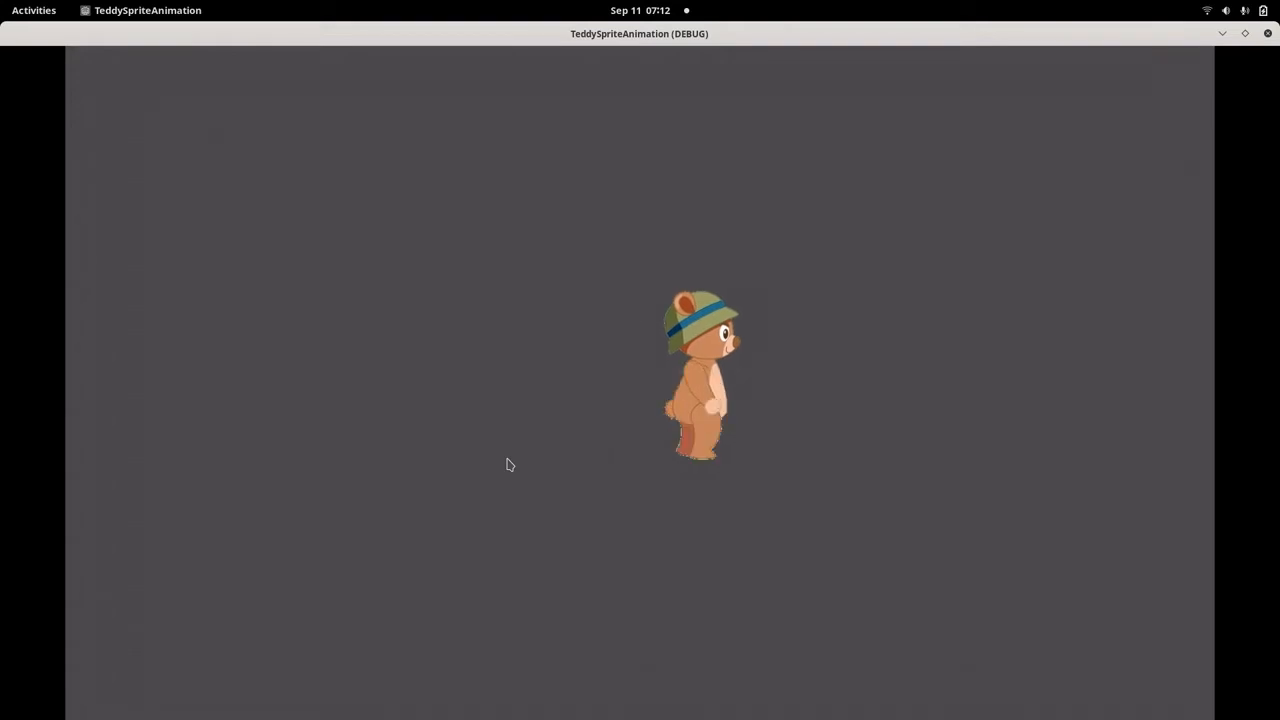
pyautogui.press('Right')
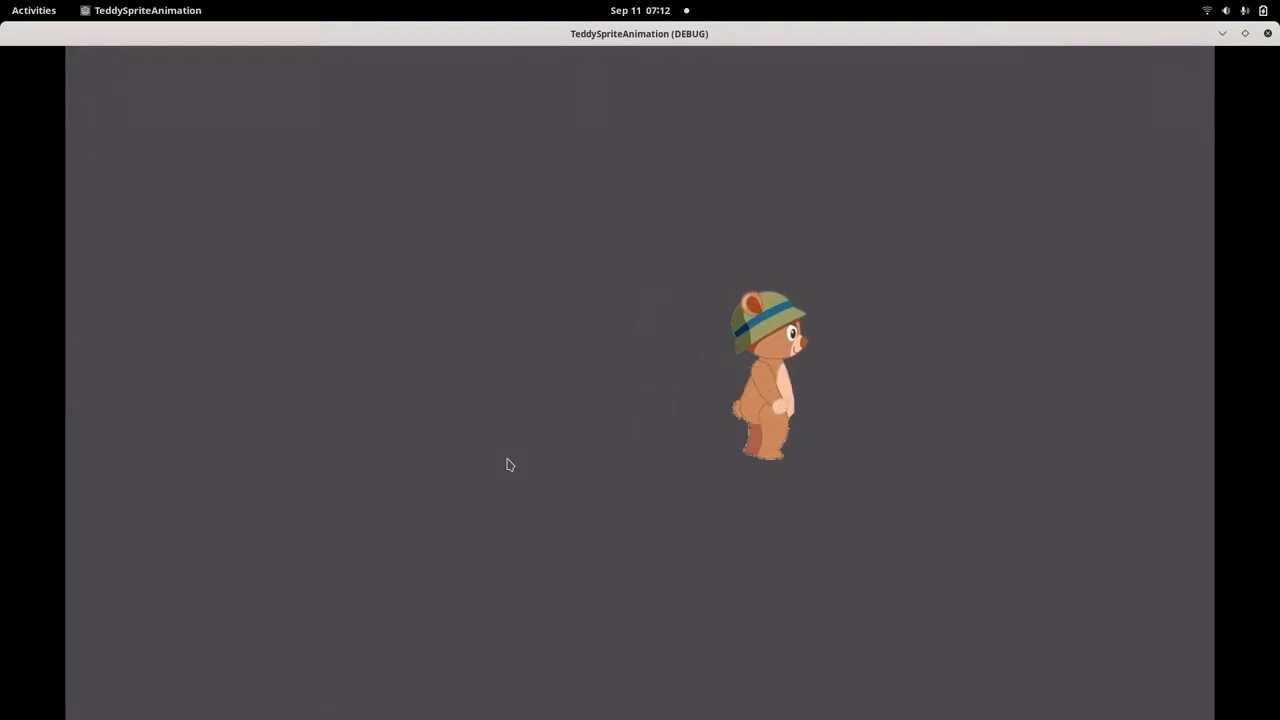
pyautogui.press('Right')
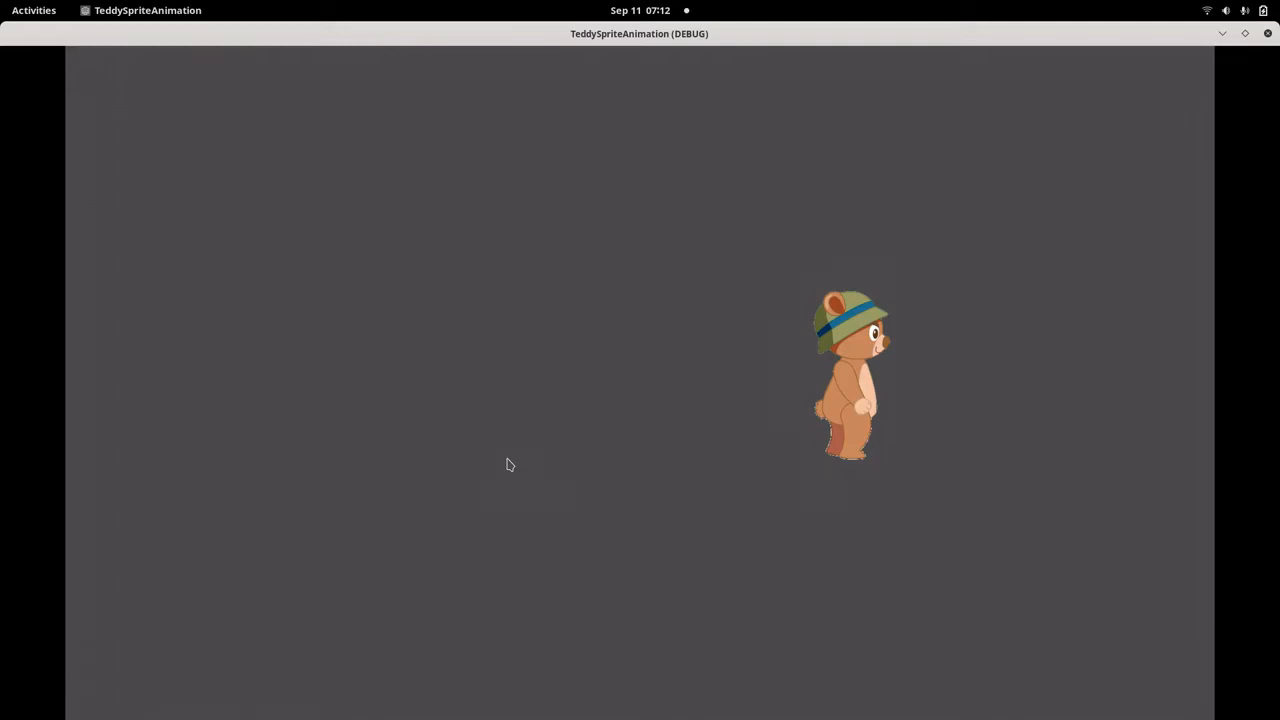
pyautogui.press('Left')
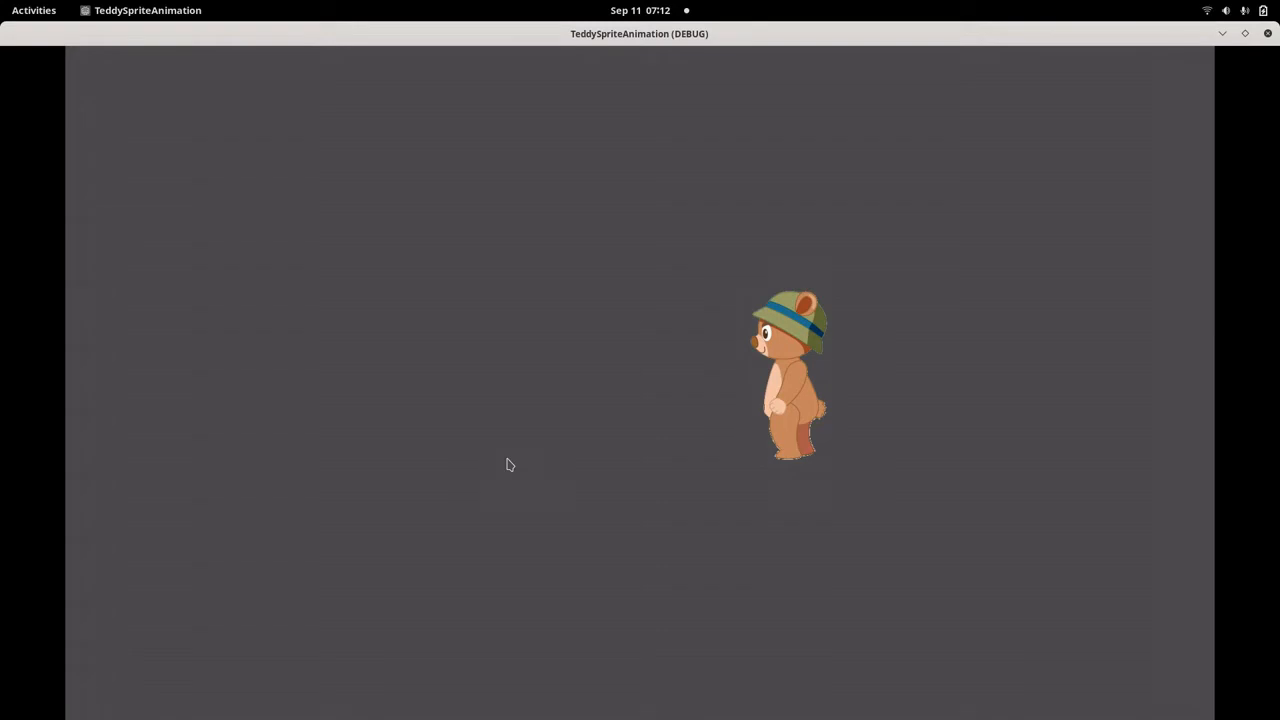
pyautogui.press('Left')
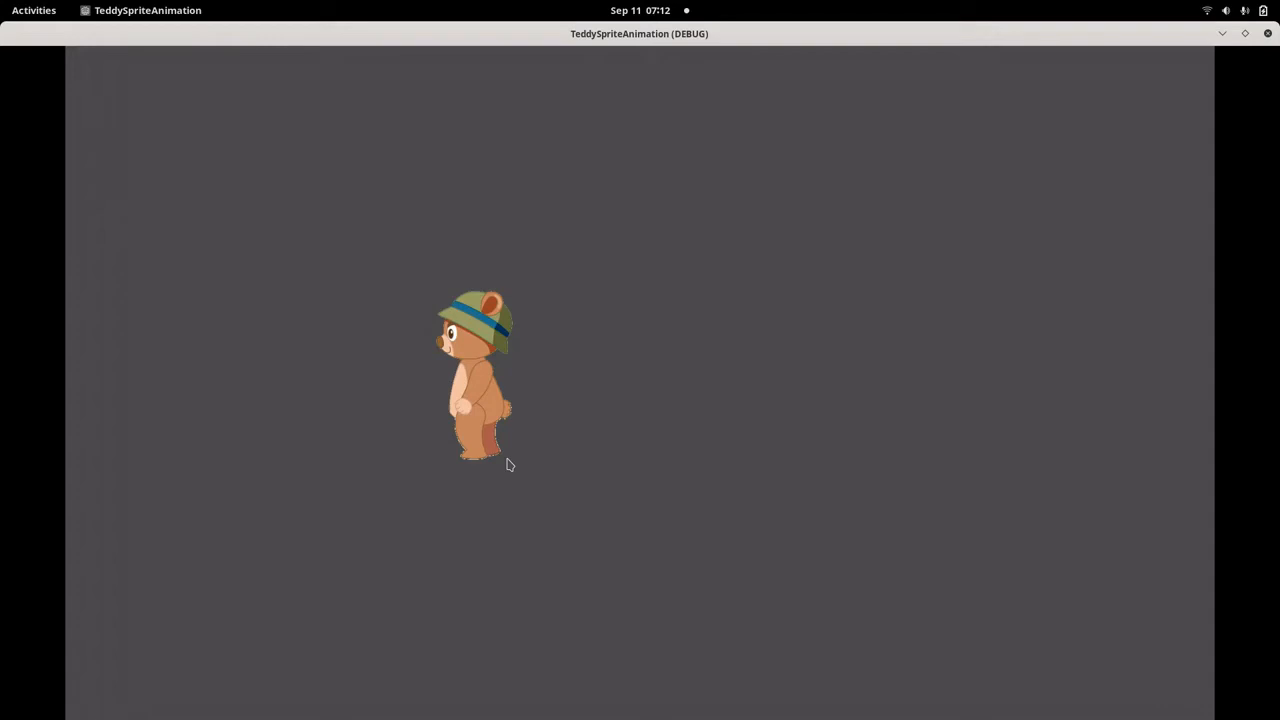
pyautogui.click(1268, 34)
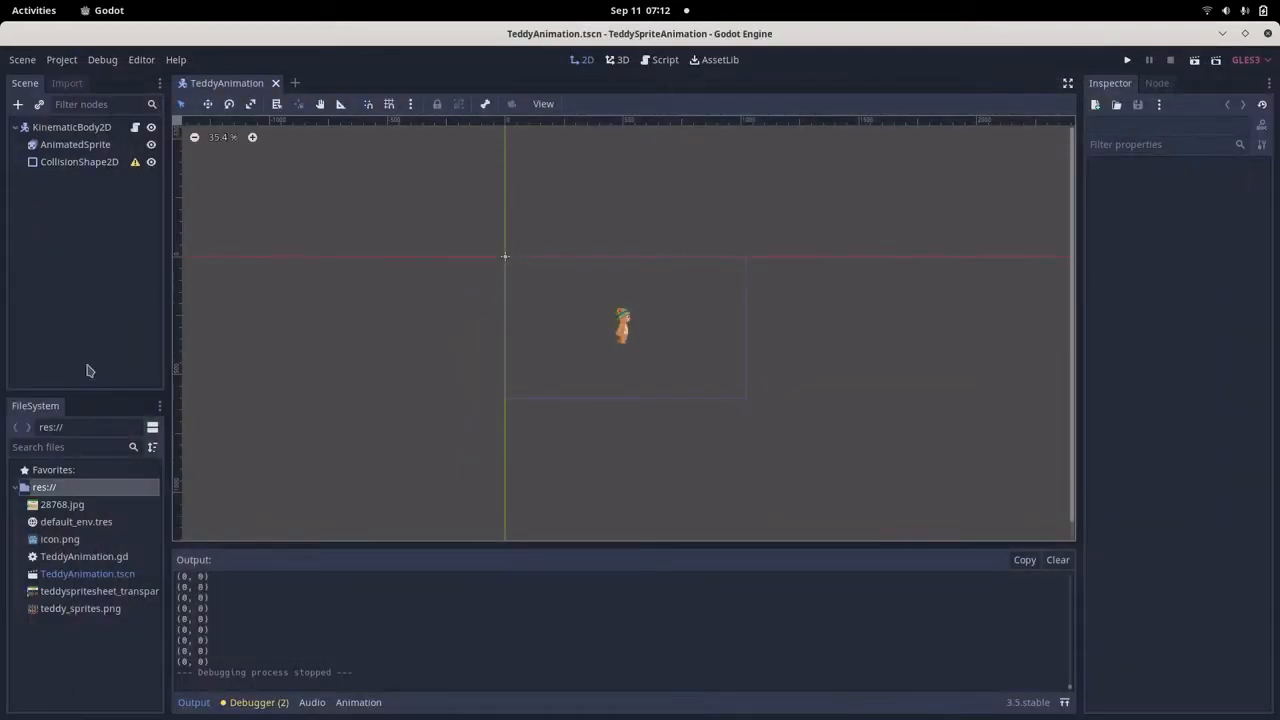
# Switch to the Godot_Animation_Spritesheets notes and review the test environment, the AnimatedSprite description and the Step1 heading.
pyautogui.hotkey('alt', 'Tab')
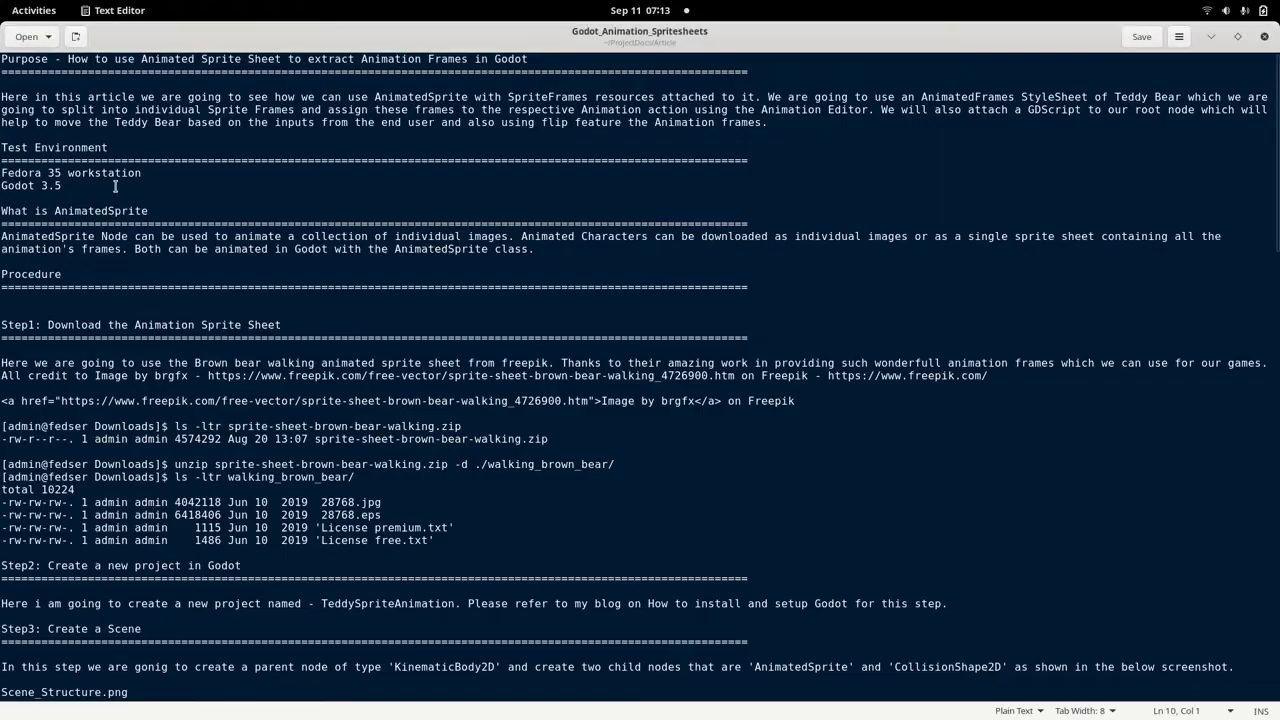
pyautogui.moveTo(103, 135); pyautogui.dragTo(100, 210)
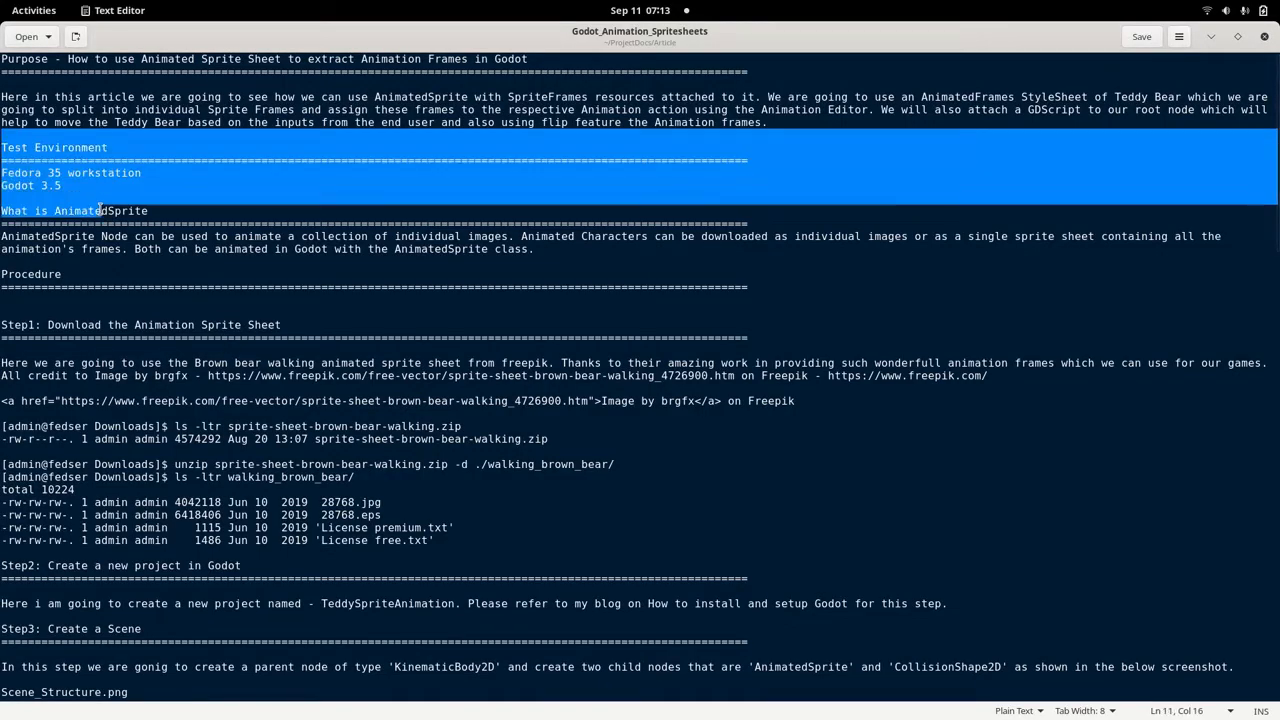
pyautogui.click(100, 186)
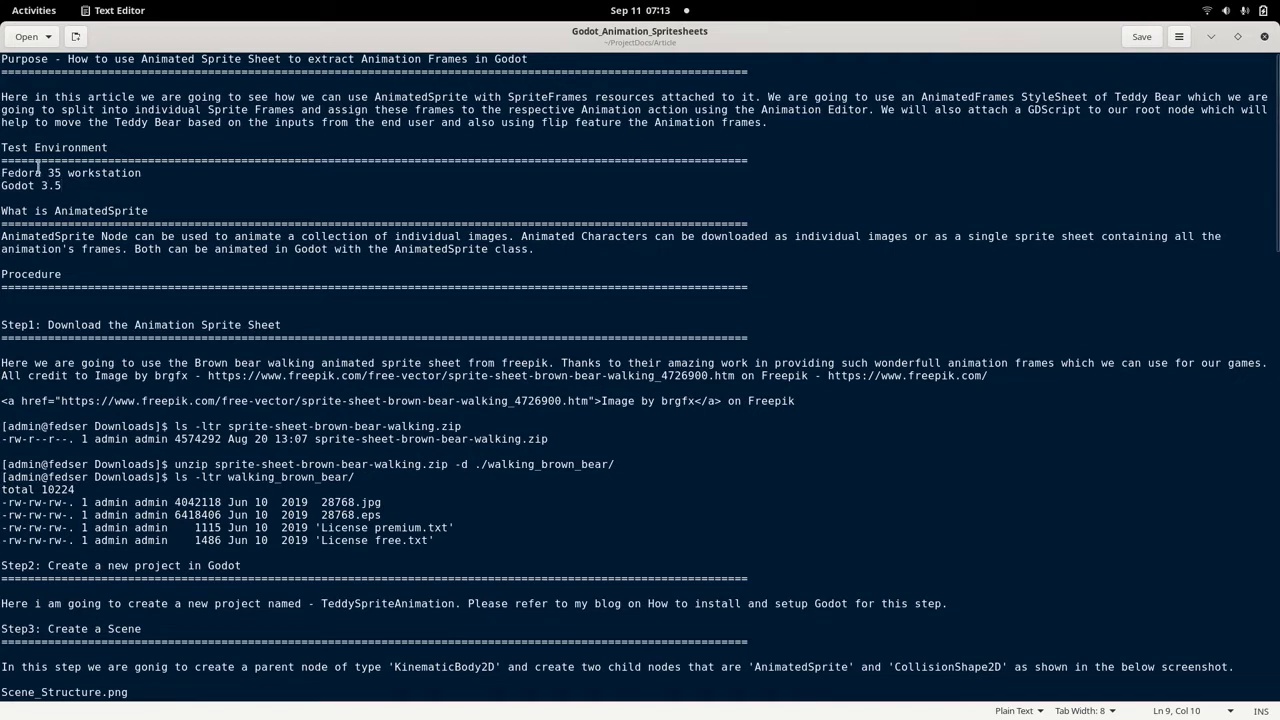
pyautogui.click(6, 174)
pyautogui.moveTo(1, 187); pyautogui.dragTo(165, 189)
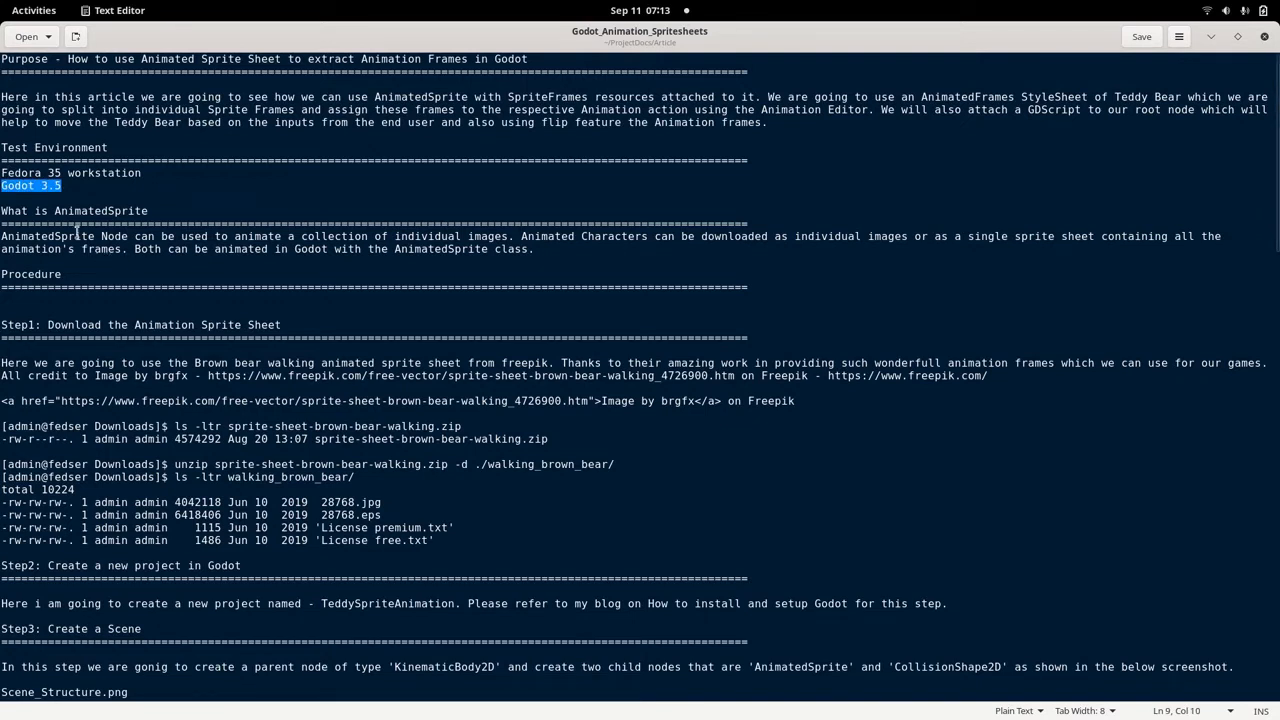
pyautogui.moveTo(1, 212); pyautogui.dragTo(152, 212)
pyautogui.click(152, 212)
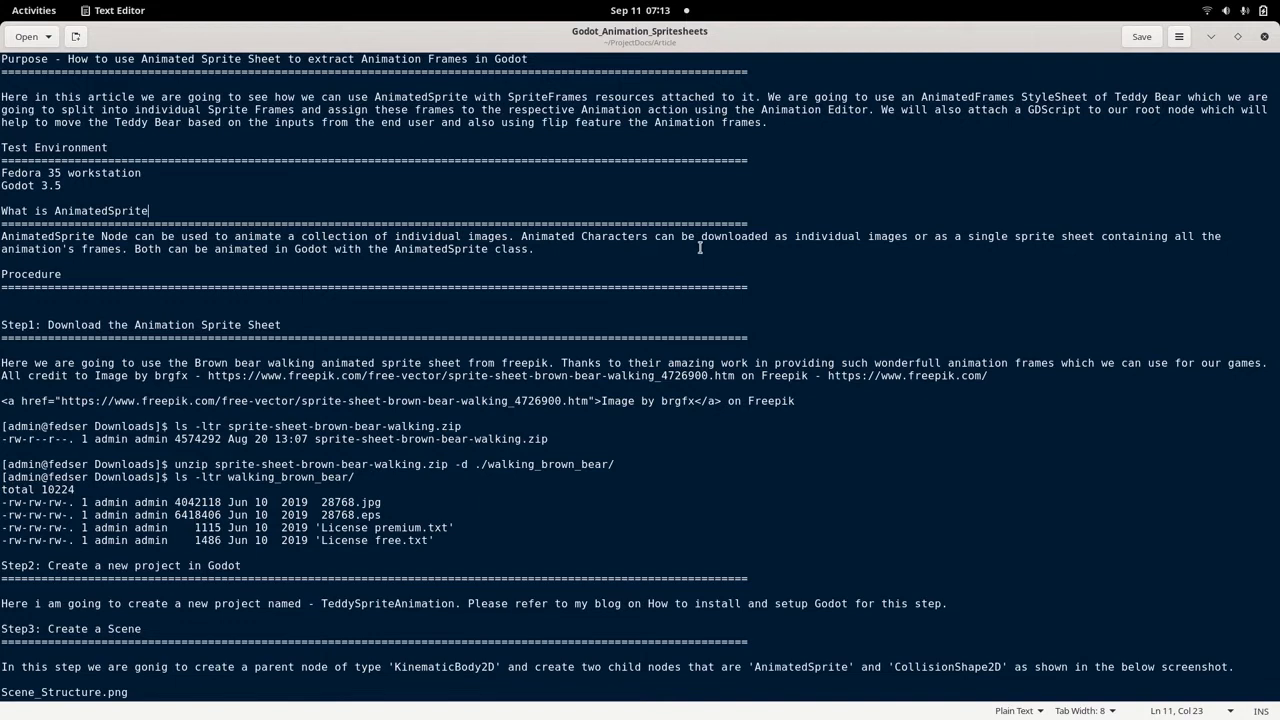
pyautogui.doubleClick(476, 251)
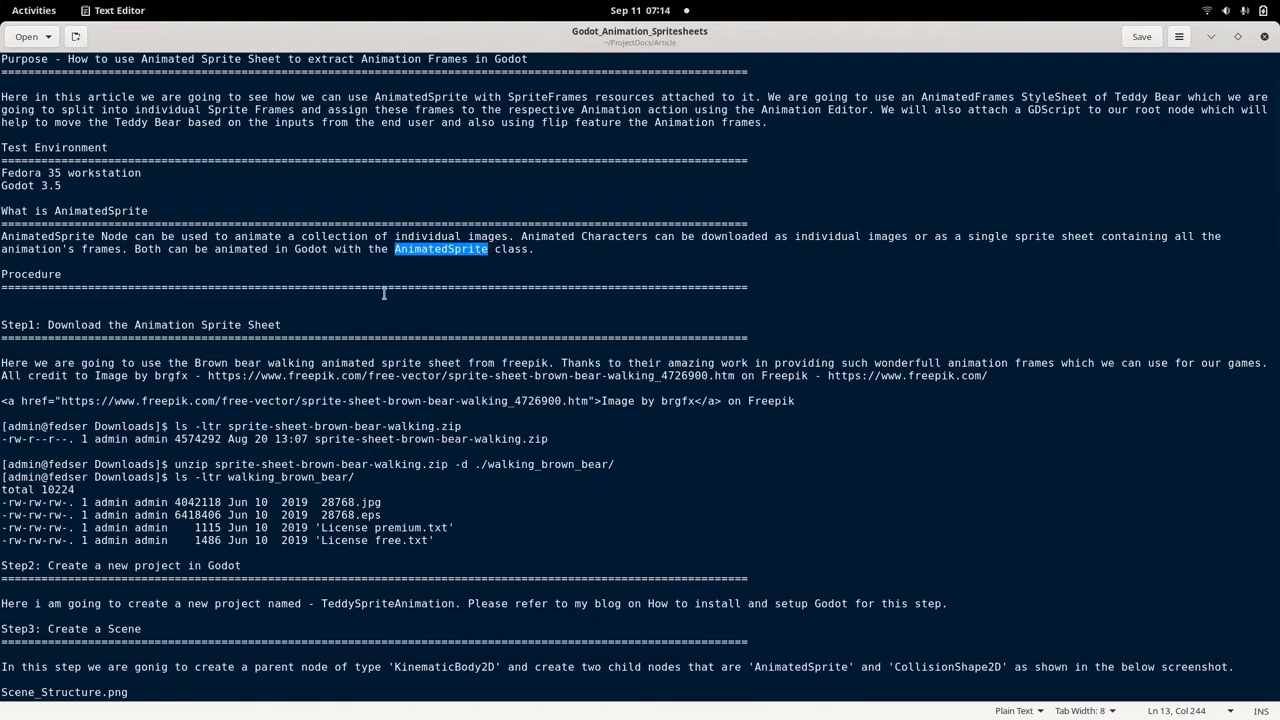
pyautogui.click(293, 324)
pyautogui.moveTo(293, 324); pyautogui.dragTo(3, 334)
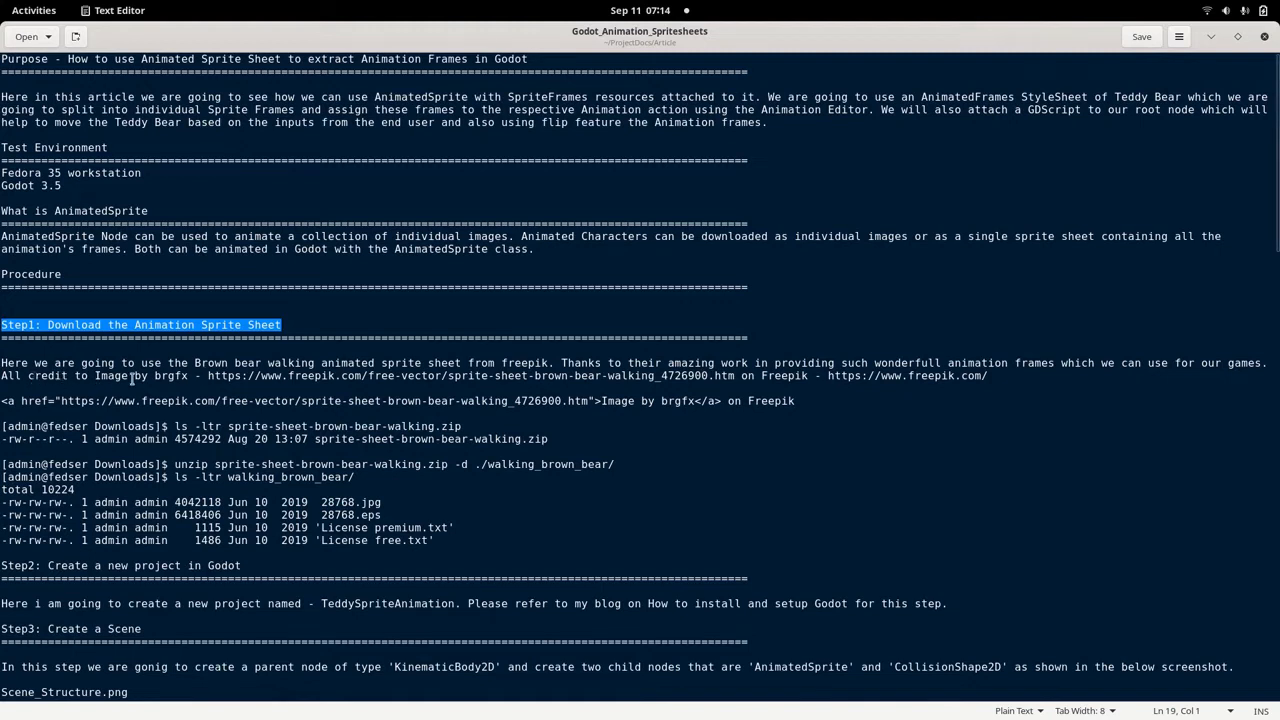
# Copy the brown bear walking sprite sheet's Freepik link from the notes and open it in Firefox.
pyautogui.moveTo(95, 376); pyautogui.dragTo(190, 375)
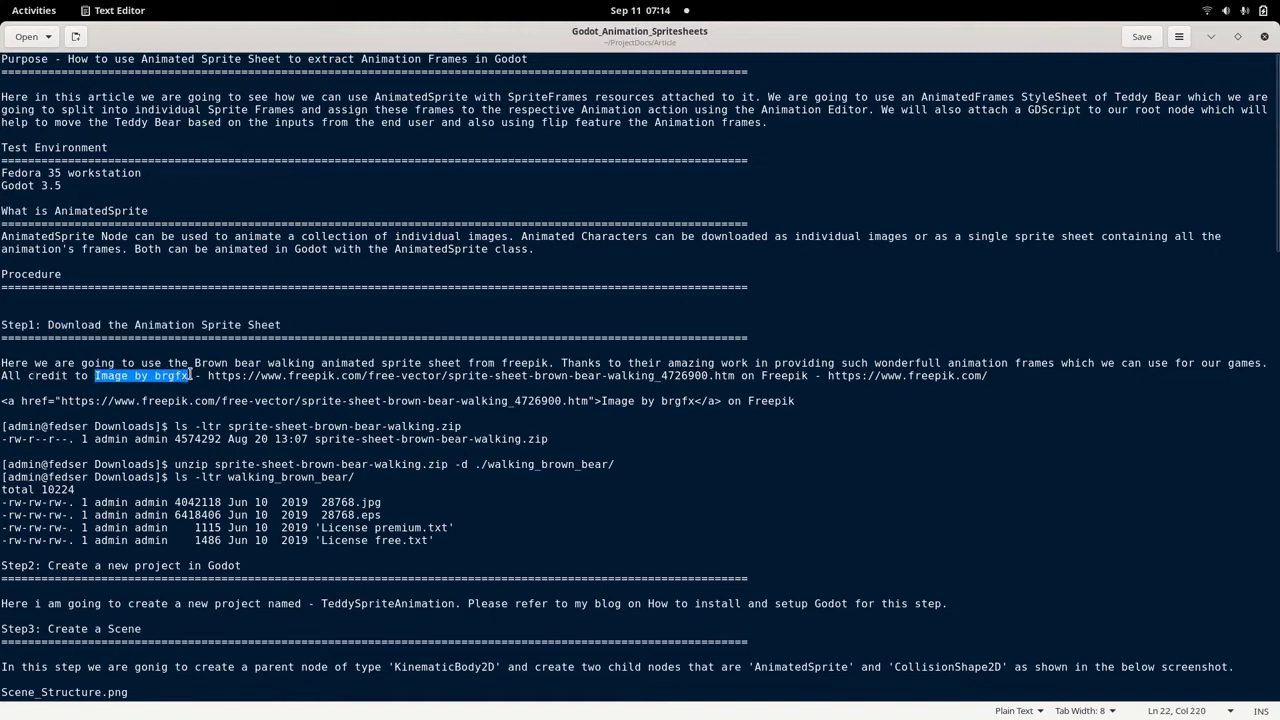
pyautogui.click(209, 376)
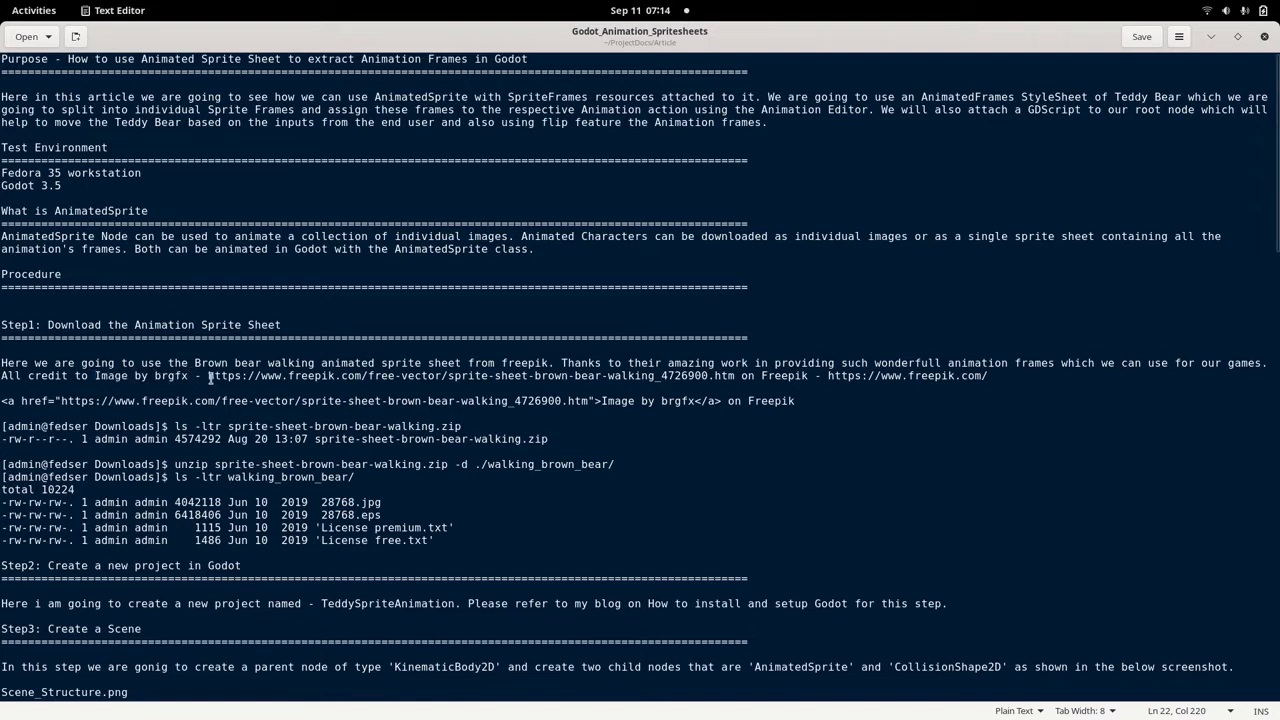
pyautogui.moveTo(209, 376); pyautogui.dragTo(736, 380)
pyautogui.hotkey('ctrl', 'c')
pyautogui.click(34, 10)
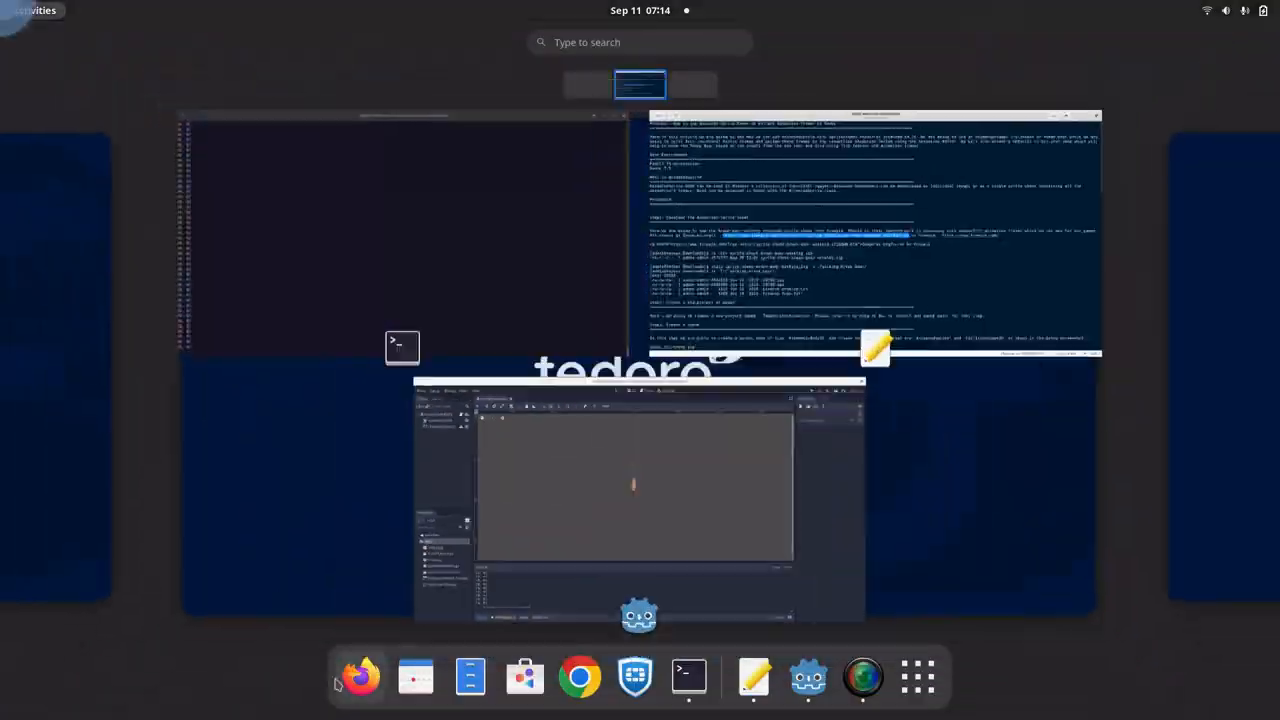
pyautogui.click(357, 674)
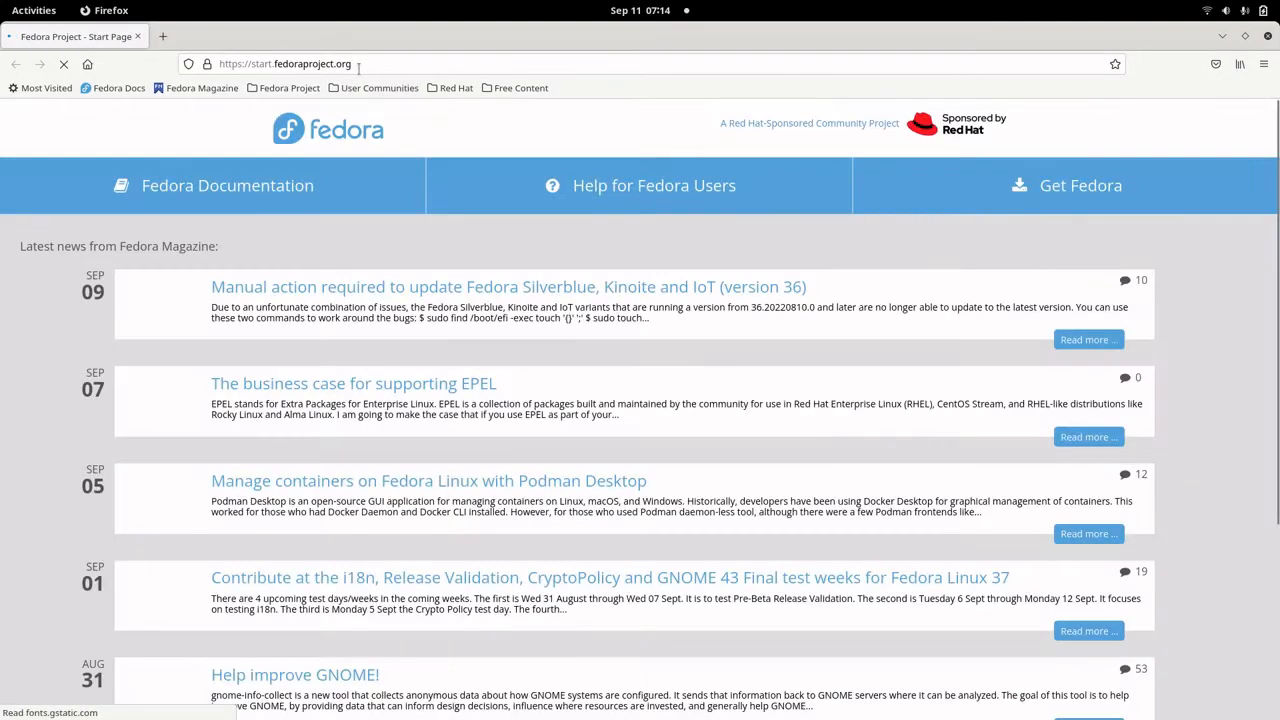
pyautogui.click(356, 64)
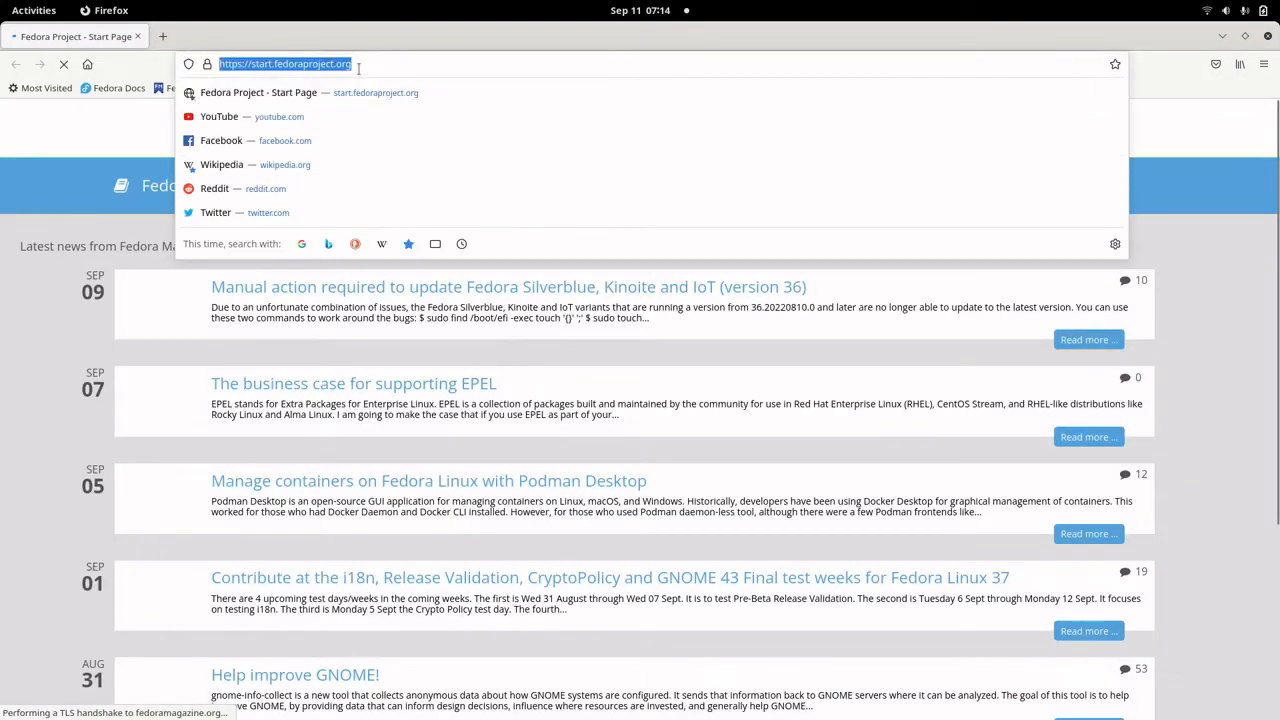
pyautogui.hotkey('ctrl', 'v')
pyautogui.press('Return')
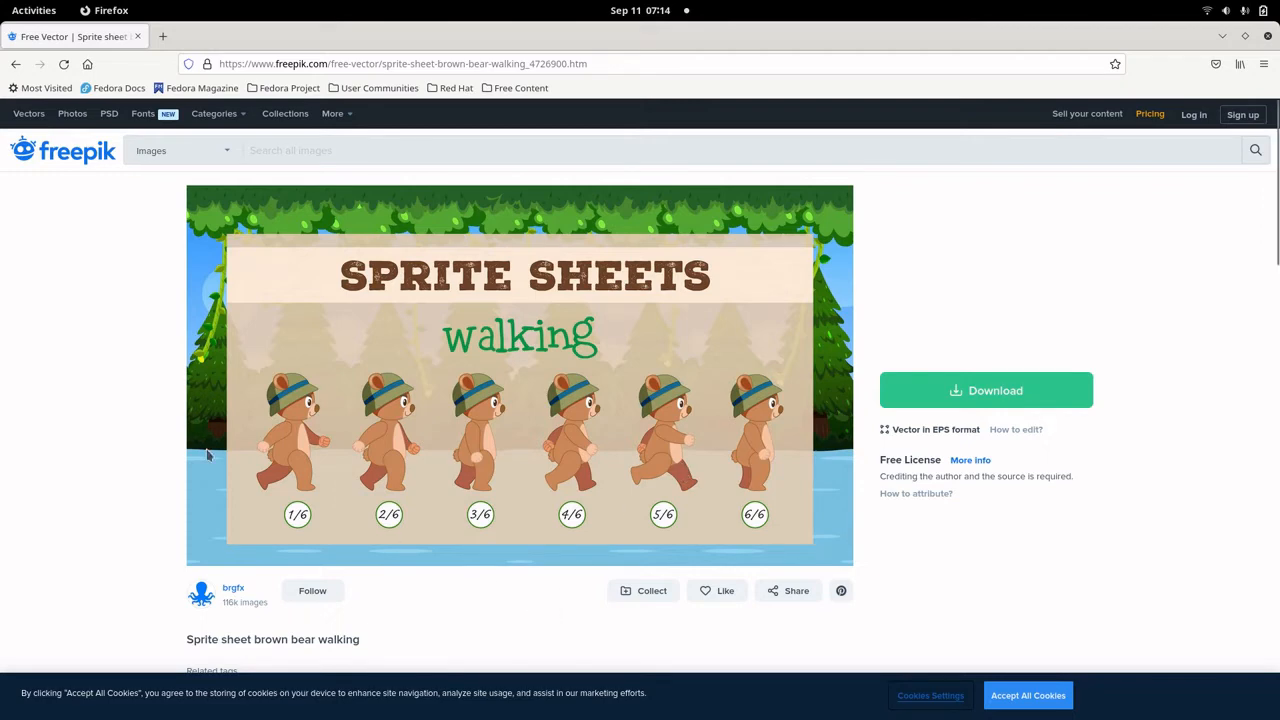
# Copy the command ls -ltr sprite-sheet-brown-bear-walking.zip from the notes and switch to a fresh prompt in the terminal.
pyautogui.hotkey('alt', 'Tab')
pyautogui.click(161, 429)
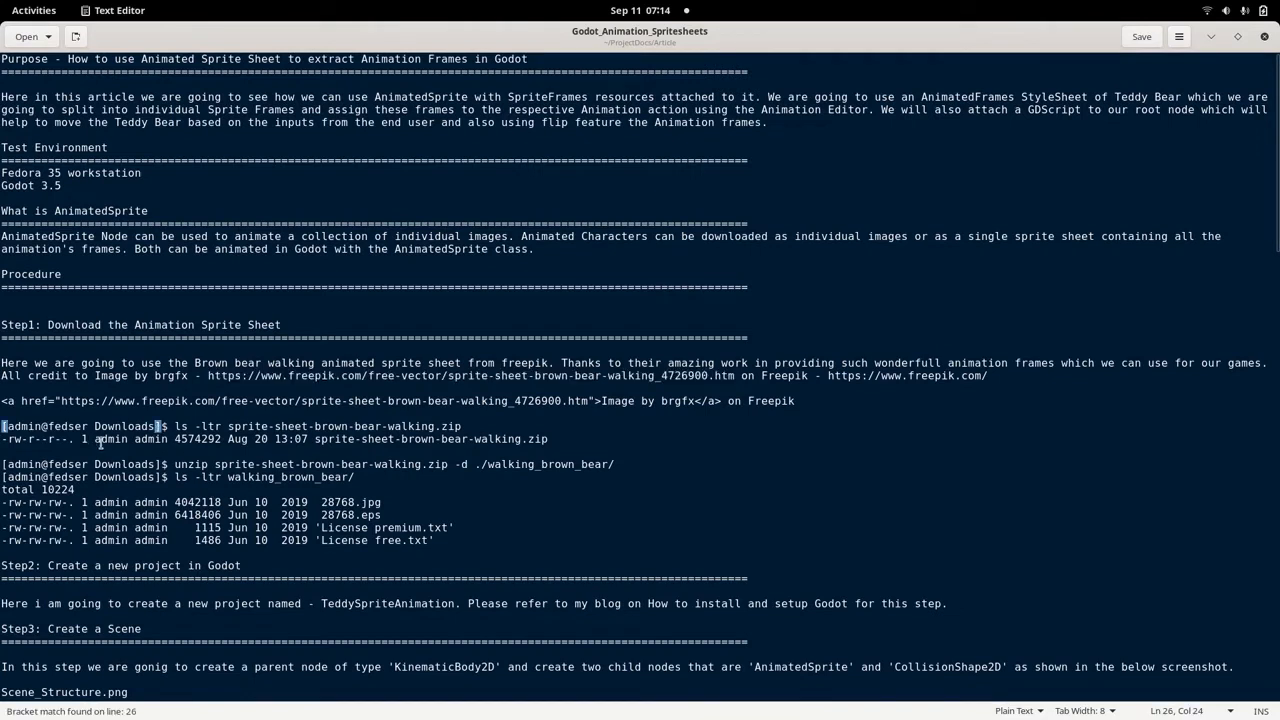
pyautogui.moveTo(466, 427); pyautogui.dragTo(175, 427)
pyautogui.hotkey('ctrl', 'c')
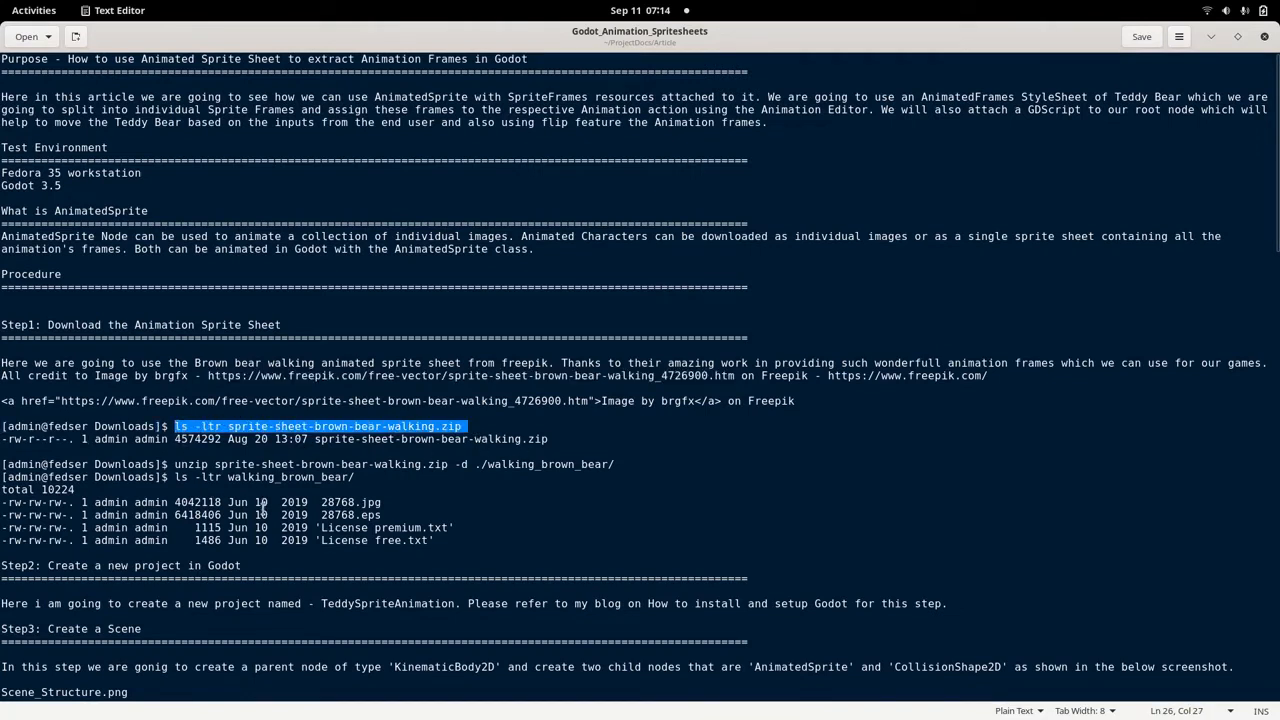
pyautogui.hotkey('alt', 'Tab')
pyautogui.hotkey('alt', 'Tab')
pyautogui.hotkey('alt', 'Tab')
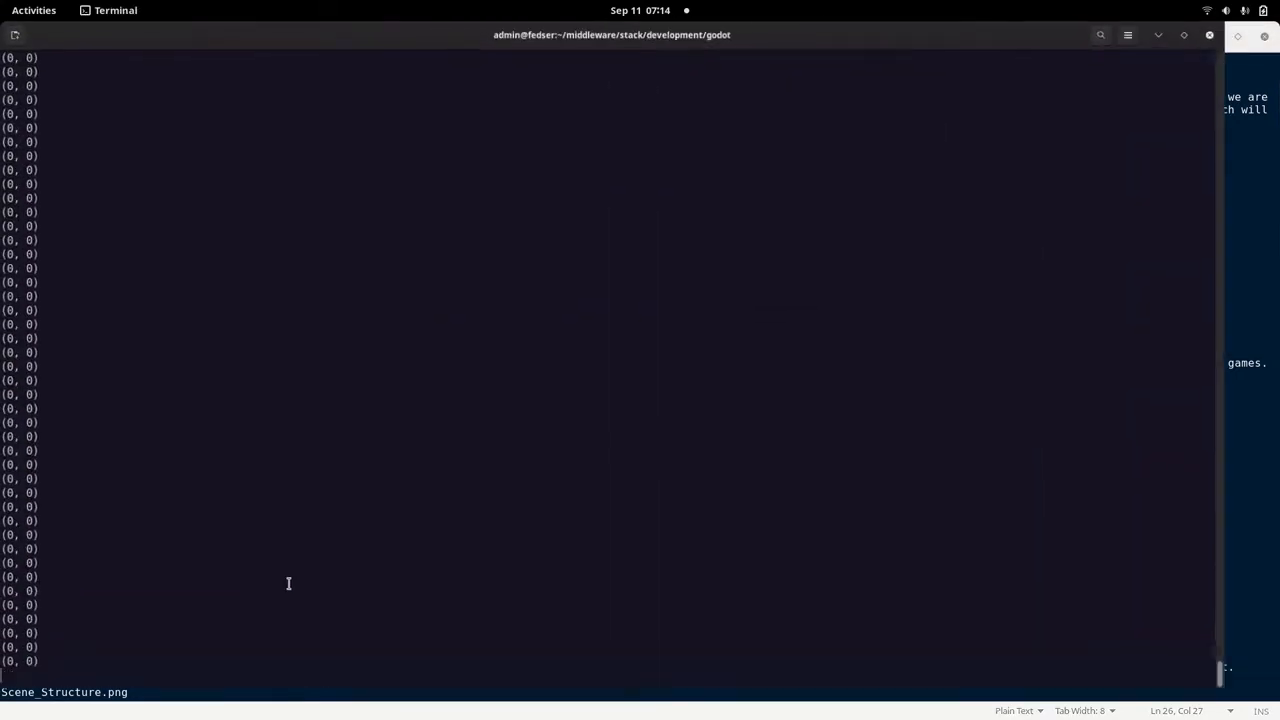
pyautogui.press('Return')
pyautogui.press('Return')
pyautogui.press('Return')
pyautogui.press('Return')
pyautogui.press('Return')
pyautogui.press('Return')
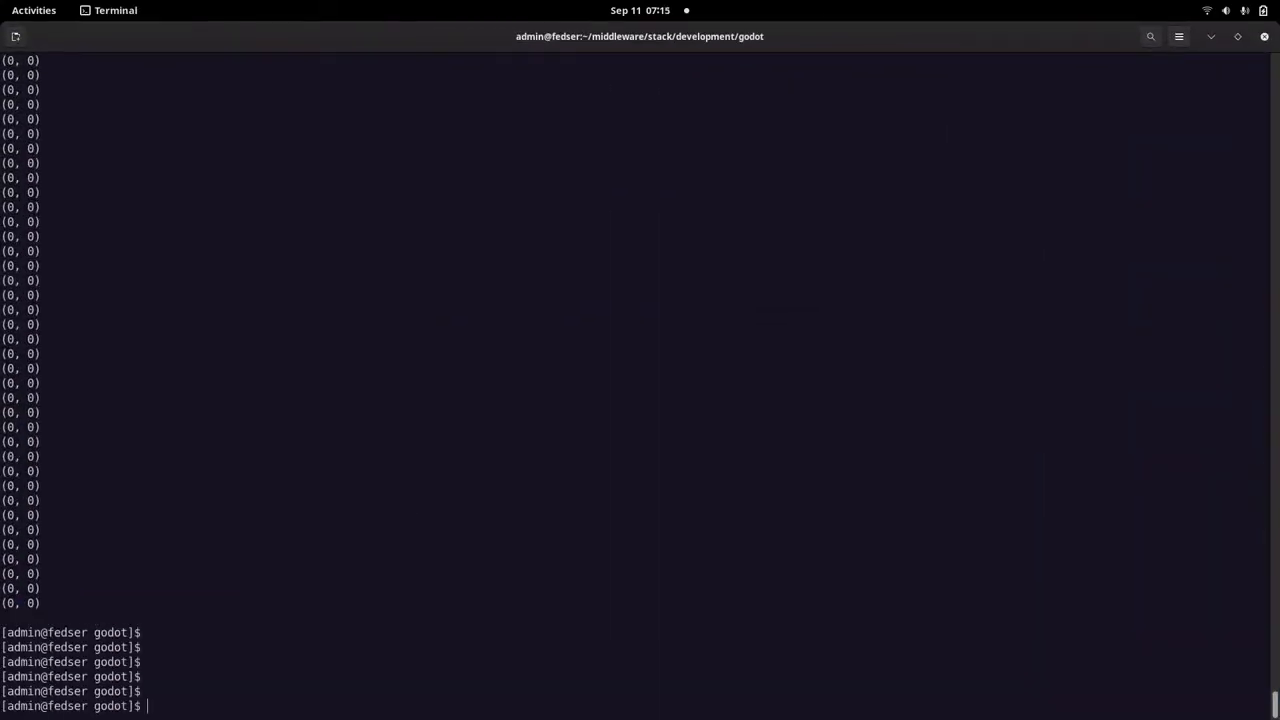
# Try to list the archive from the godot directory with ls -ltr sprite-sheet-brown-bear-walking.zip.
pyautogui.write('ls -ltr')
pyautogui.rightClick(490, 464)
pyautogui.click(505, 511)
pyautogui.press('Right')
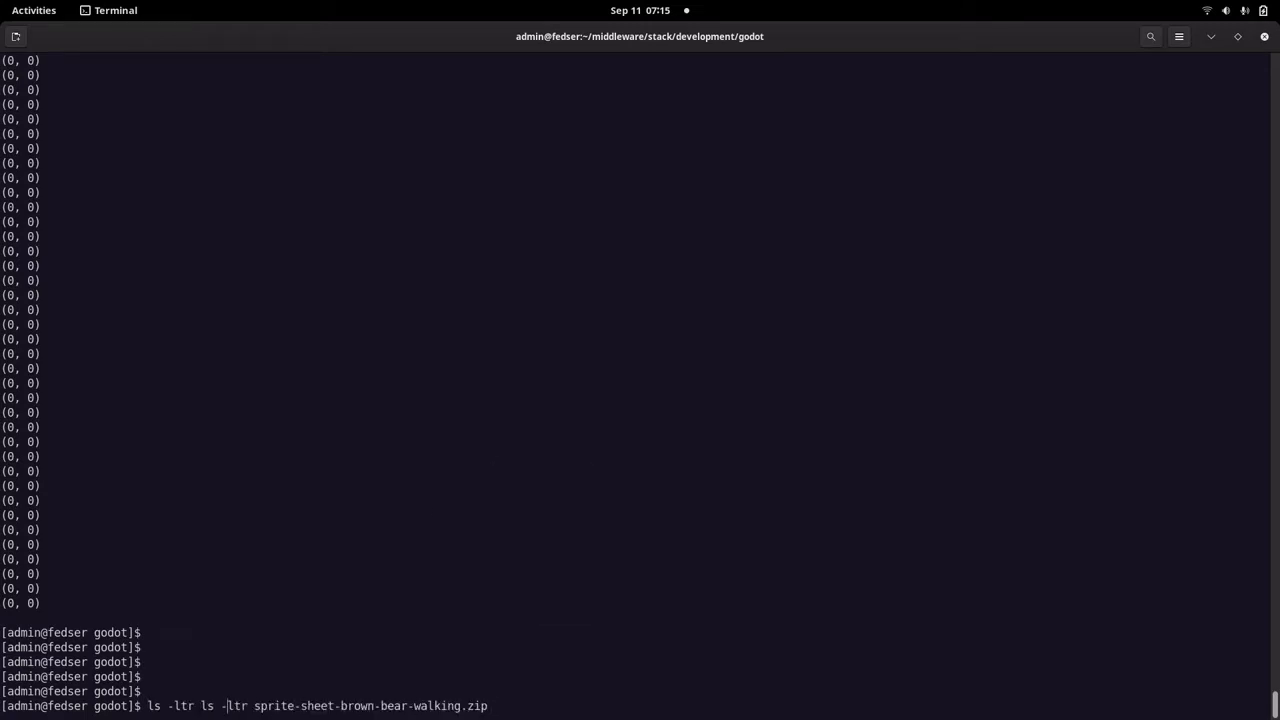
pyautogui.press('Left')
pyautogui.press('Left')
pyautogui.press('Left')
pyautogui.press('Left')
pyautogui.press('BackSpace')
pyautogui.press('BackSpace')
pyautogui.press('BackSpace')
pyautogui.press('BackSpace')
pyautogui.press('BackSpace')
pyautogui.press('BackSpace')
pyautogui.press('BackSpace')
pyautogui.press('BackSpace')
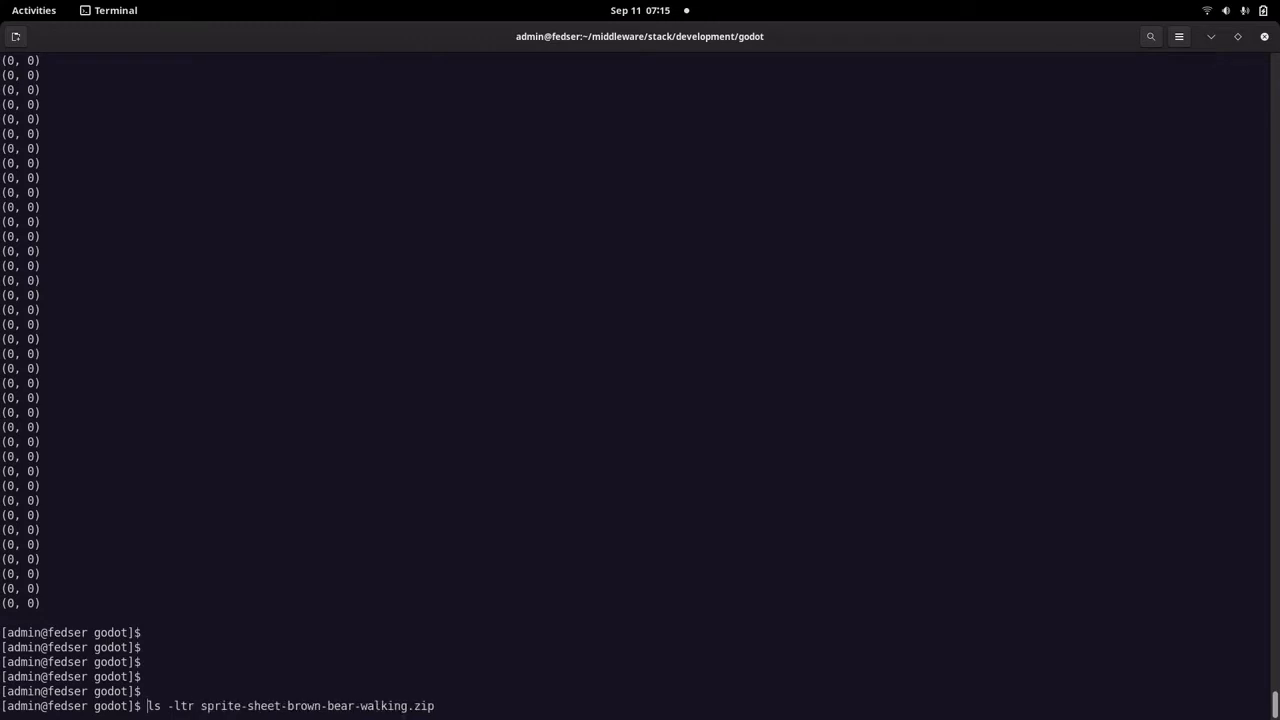
pyautogui.press('Return')
pyautogui.press('Return')
pyautogui.press('Return')
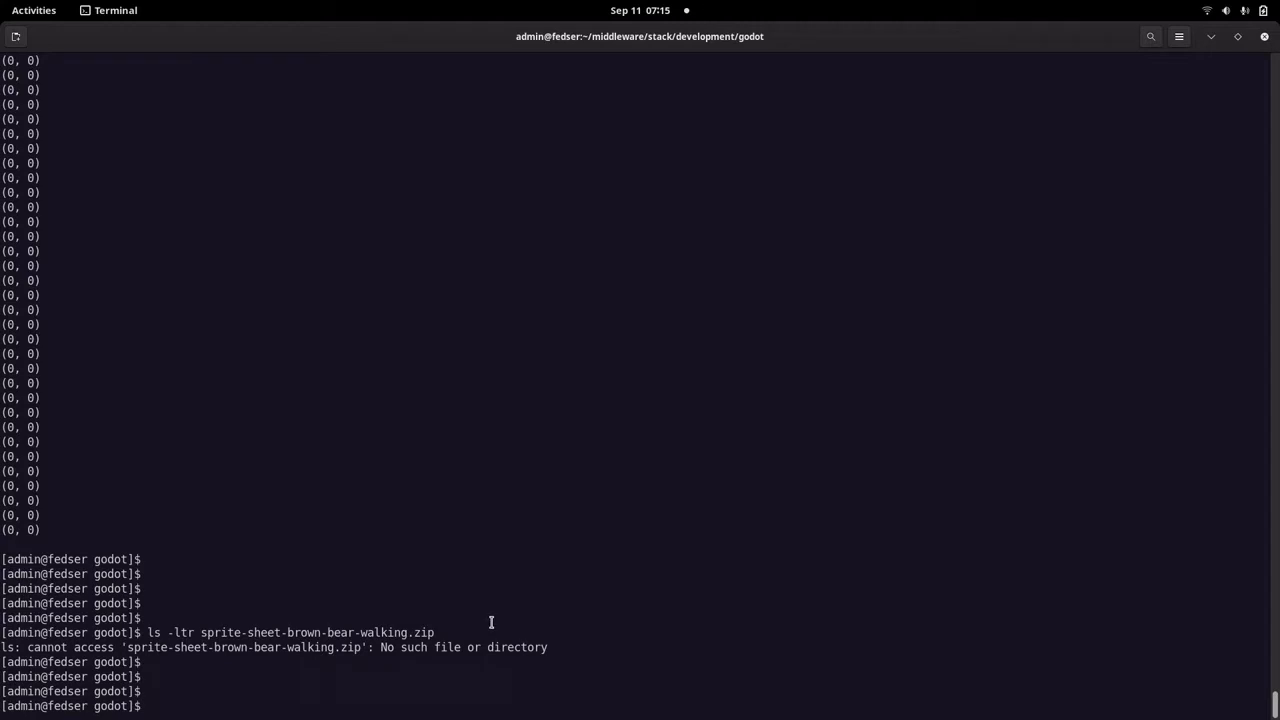
# Change the terminal's working directory to the home directory with cd ~.
pyautogui.write('ls -lt')
pyautogui.press('BackSpace')
pyautogui.press('BackSpace')
pyautogui.press('BackSpace')
pyautogui.press('BackSpace')
pyautogui.press('BackSpace')
pyautogui.press('BackSpace')
pyautogui.write('cd ~')
pyautogui.press('Return')
pyautogui.press('Return')
pyautogui.press('Return')
# Change into the Downloads directory with cd Downloads/.
pyautogui.write('ls -lt')
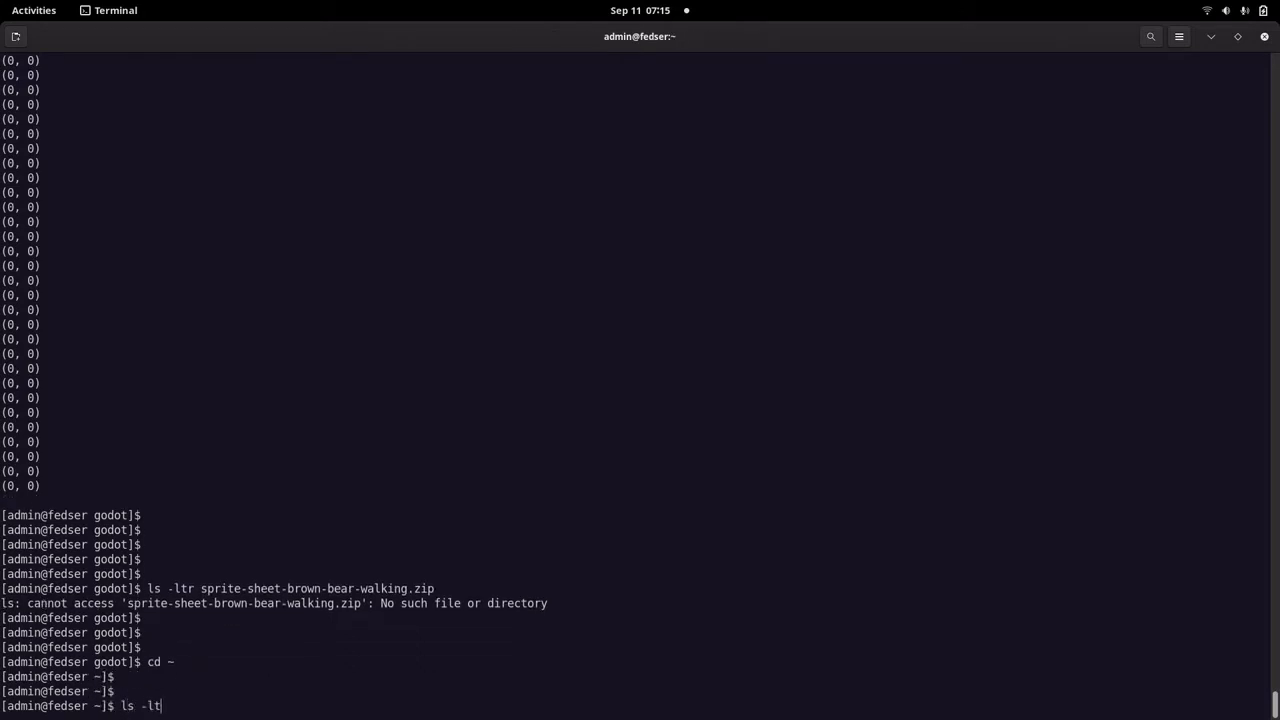
pyautogui.write('r spr')
pyautogui.press('BackSpace')
pyautogui.press('BackSpace')
pyautogui.press('BackSpace')
pyautogui.press('BackSpace')
pyautogui.press('BackSpace')
pyautogui.press('BackSpace')
pyautogui.press('BackSpace')
pyautogui.press('BackSpace')
pyautogui.press('BackSpace')
pyautogui.press('BackSpace')
pyautogui.press('BackSpace')
pyautogui.write('cd Do')
pyautogui.press('Return')
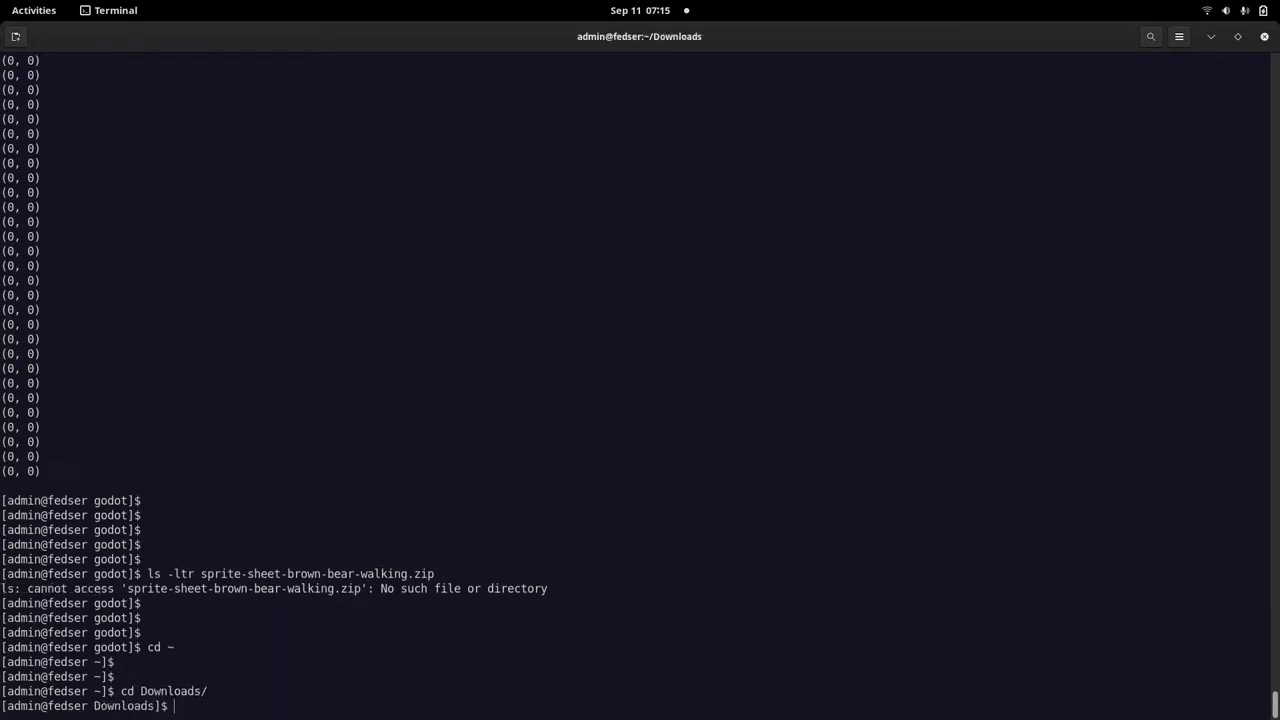
# Clear the terminal and list the downloaded archive with ls -ltr sprite-sheet-brown-bear-walking.zip.
pyautogui.write('clear')
pyautogui.press('Return')
pyautogui.write('ls -ltr ')
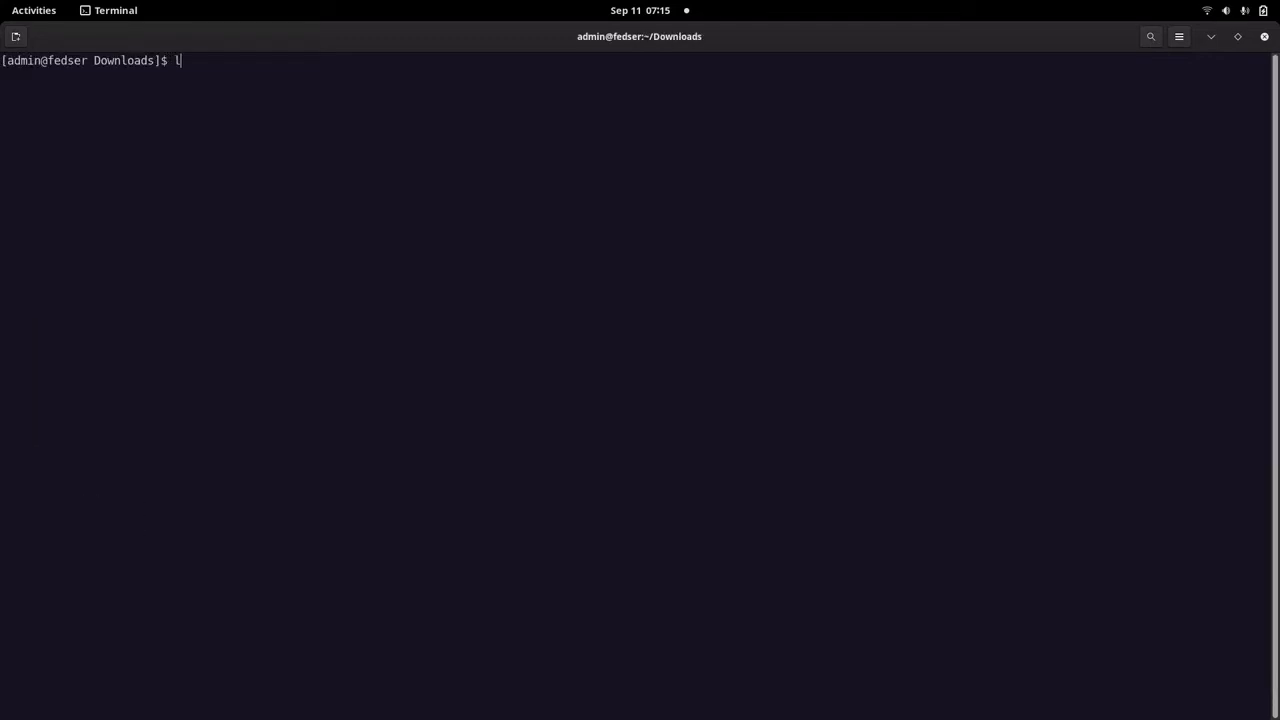
pyautogui.write('spr')
pyautogui.press('Tab')
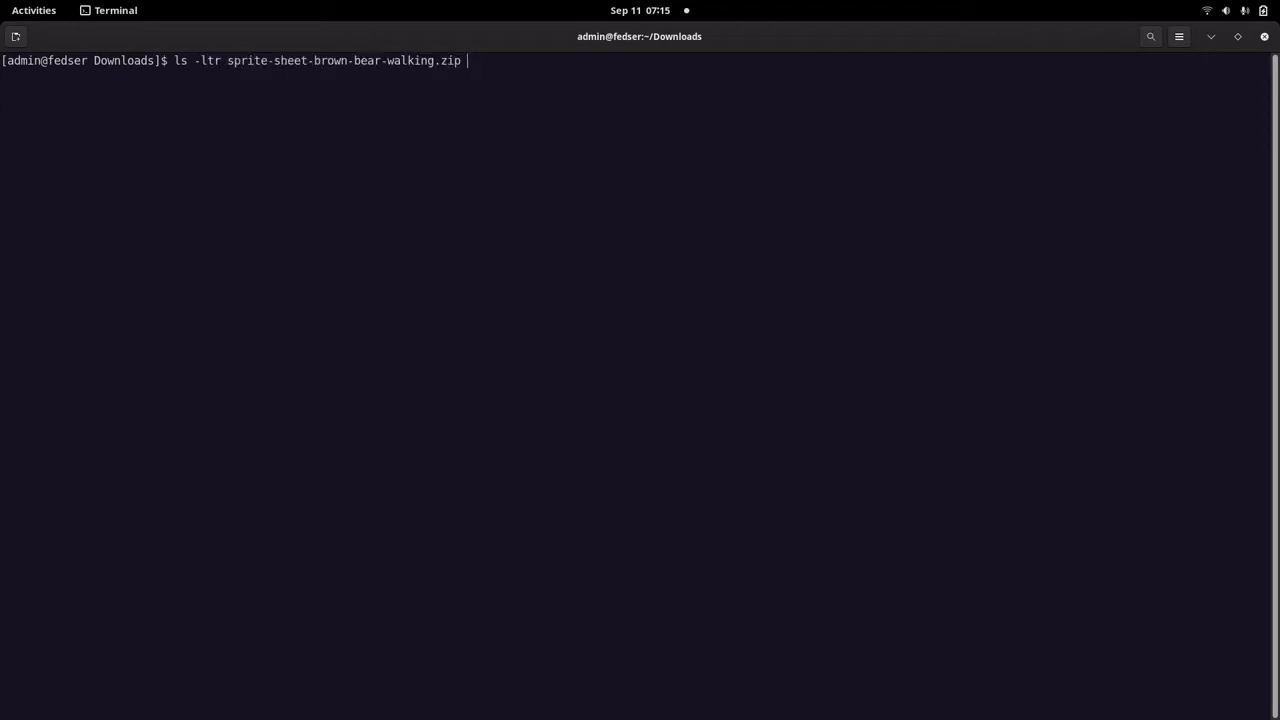
pyautogui.press('Return')
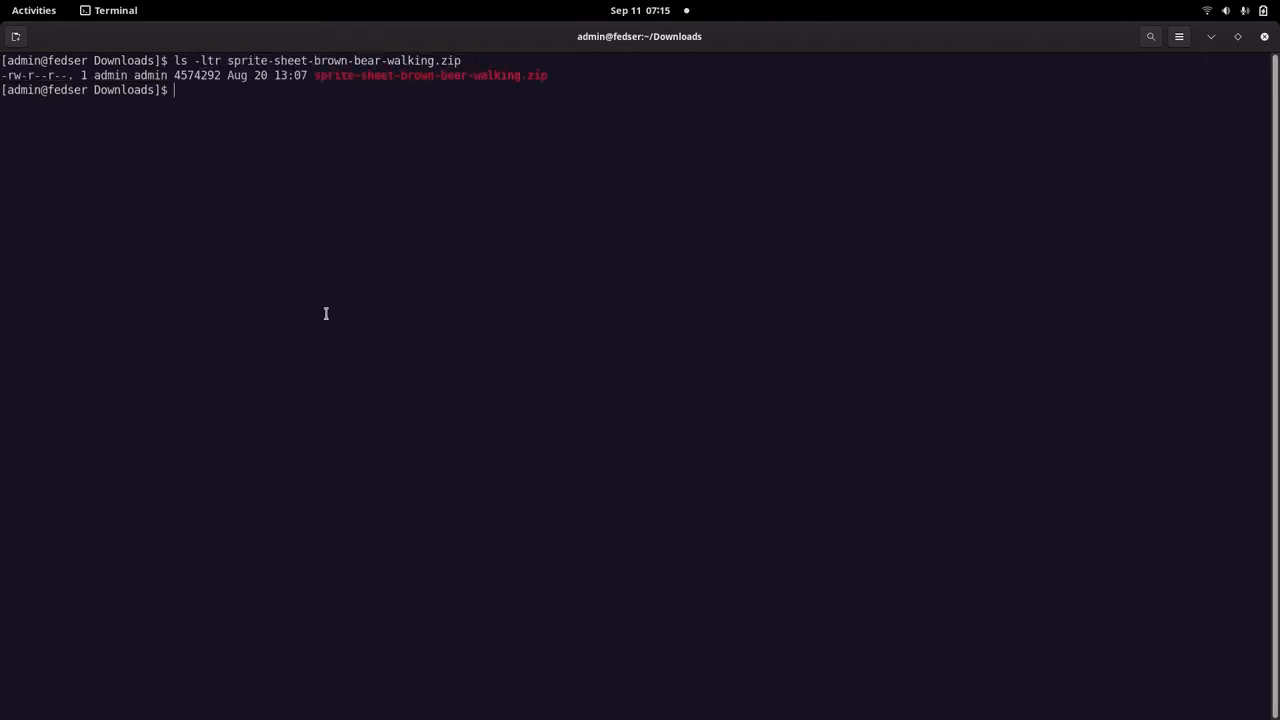
# Highlight the archive's file name in the listing and check the unzip instructions in the Text Editor article before returning to the Terminal.
pyautogui.moveTo(316, 74); pyautogui.dragTo(549, 77)
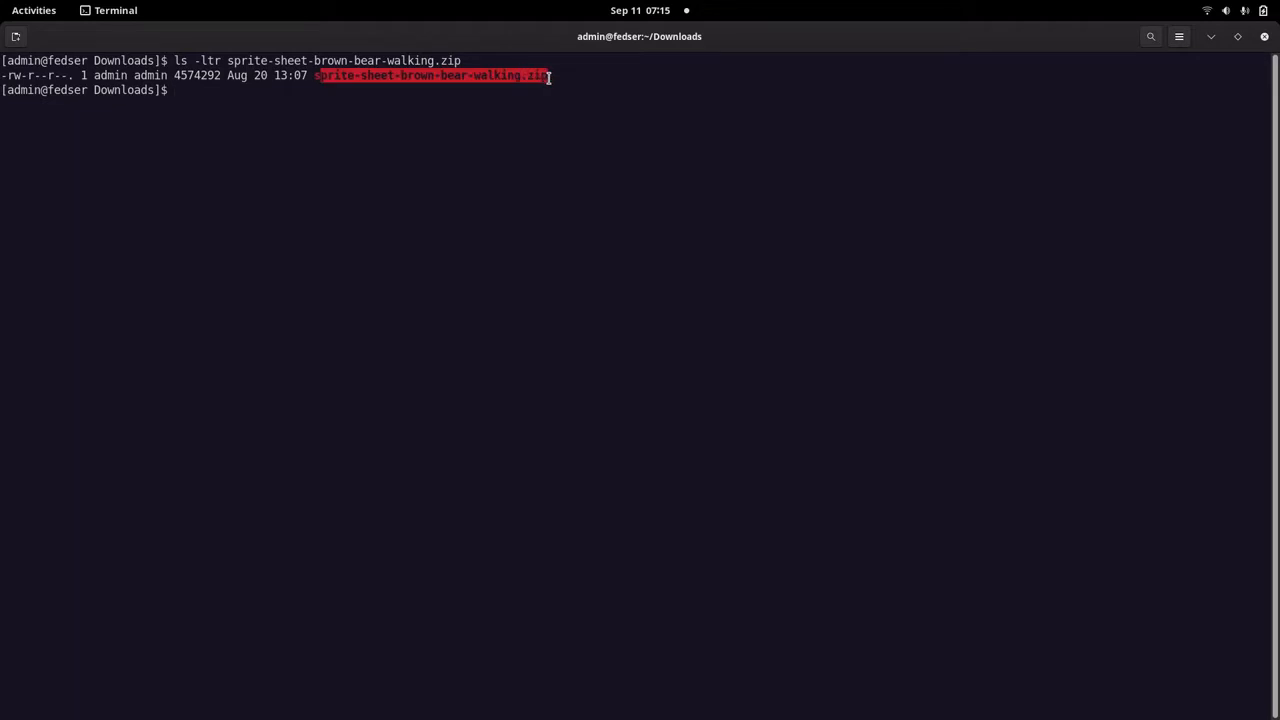
pyautogui.click(515, 110)
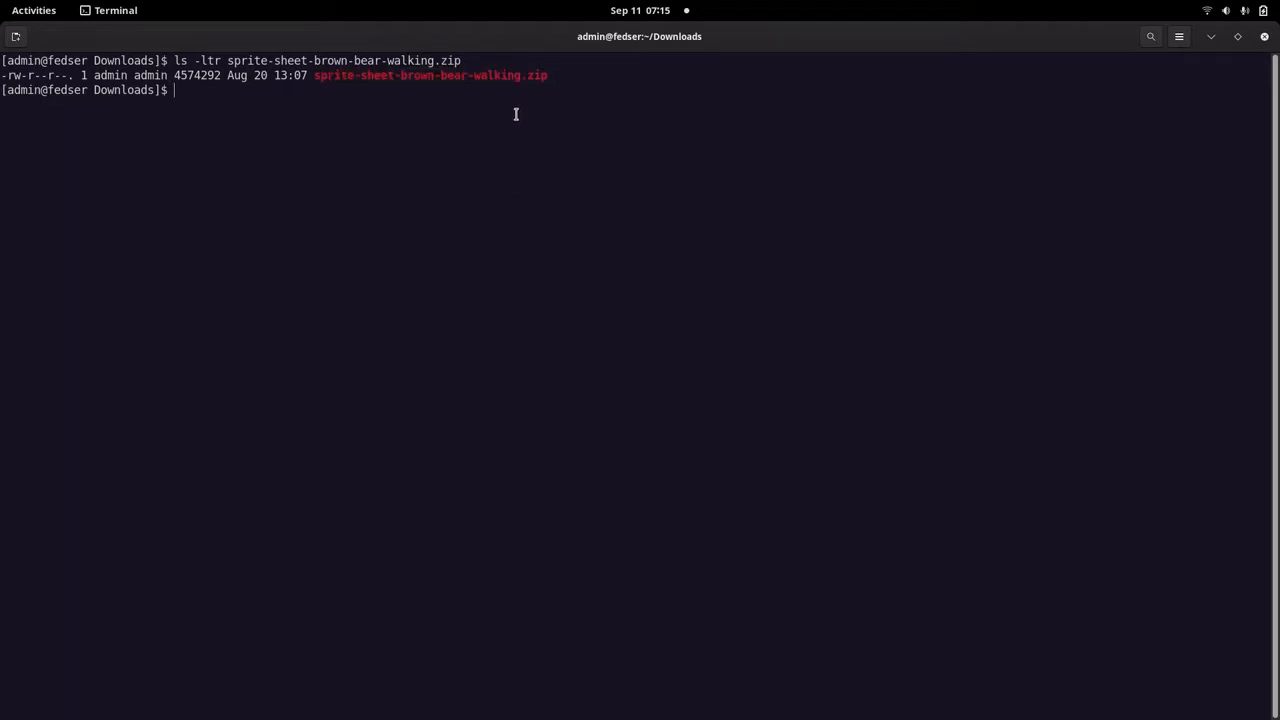
pyautogui.hotkey('alt', 'Tab')
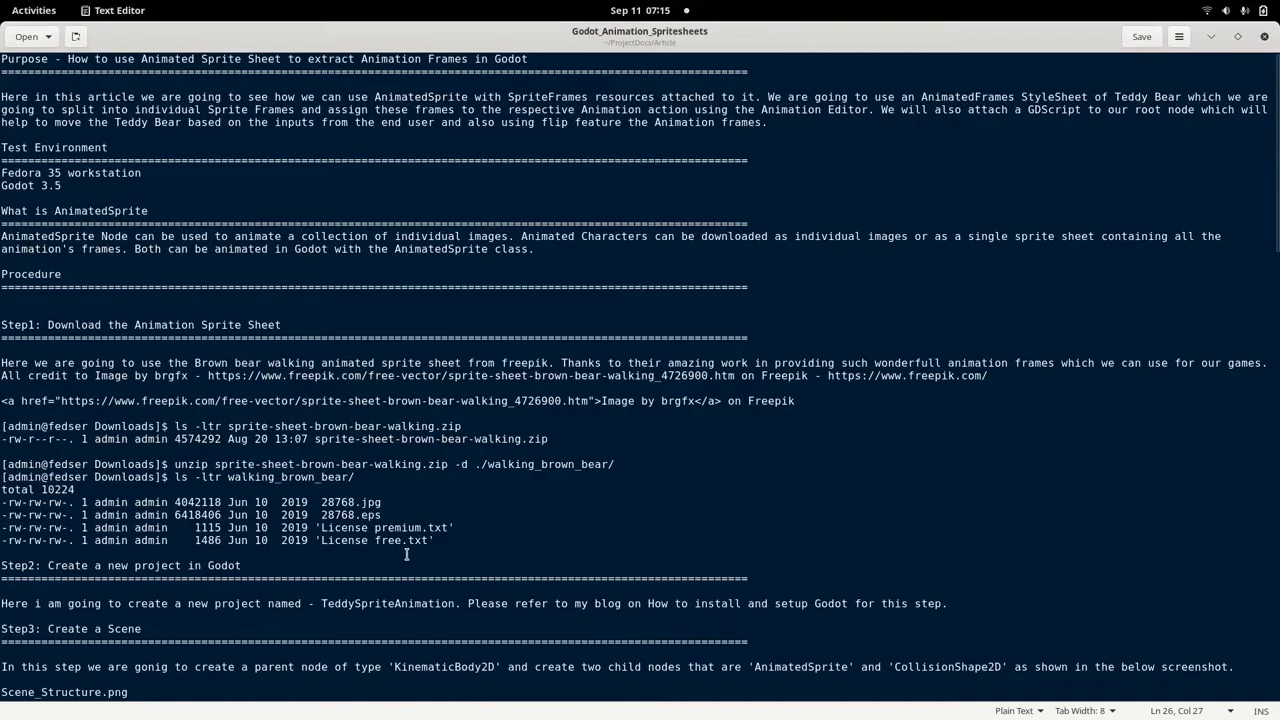
pyautogui.hotkey('alt', 'Tab')
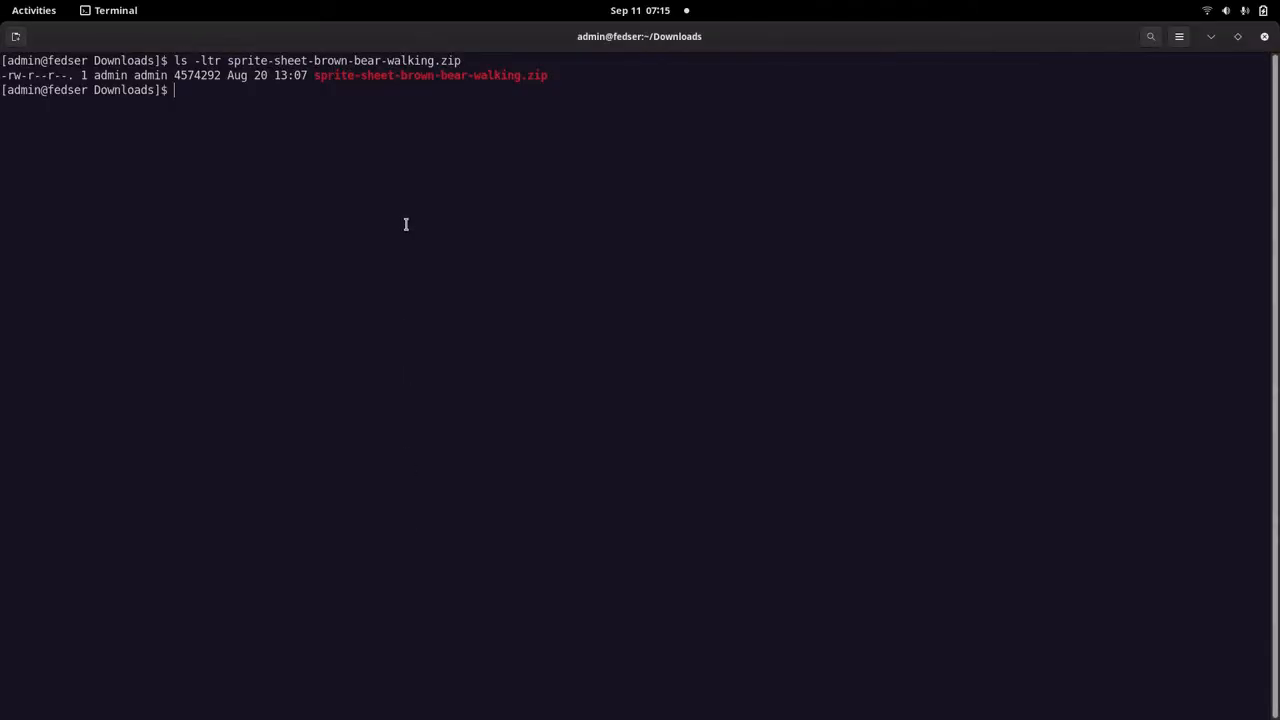
# Extract the archive into a bear folder with unzip sprite-sheet-brown-bear-walking.zip -d ./bear/.
pyautogui.press('Return')
pyautogui.press('Return')
pyautogui.write('un')
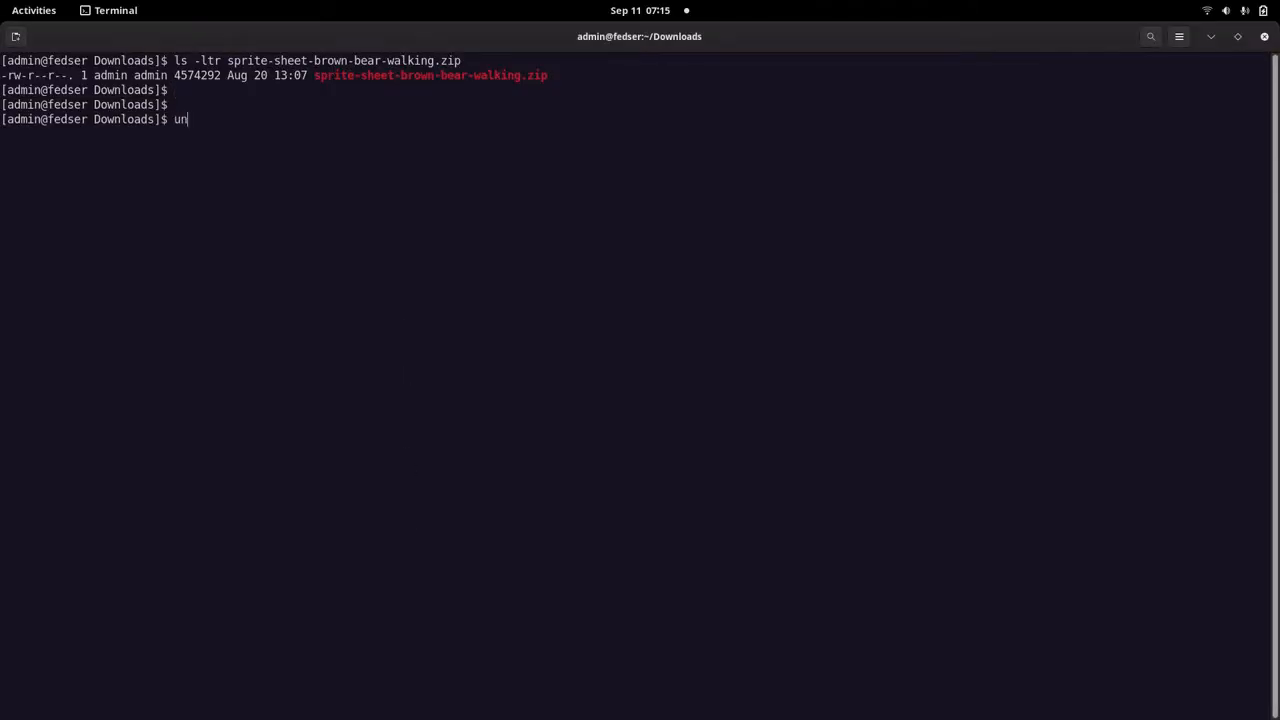
pyautogui.write('zip spri')
pyautogui.press('Tab')
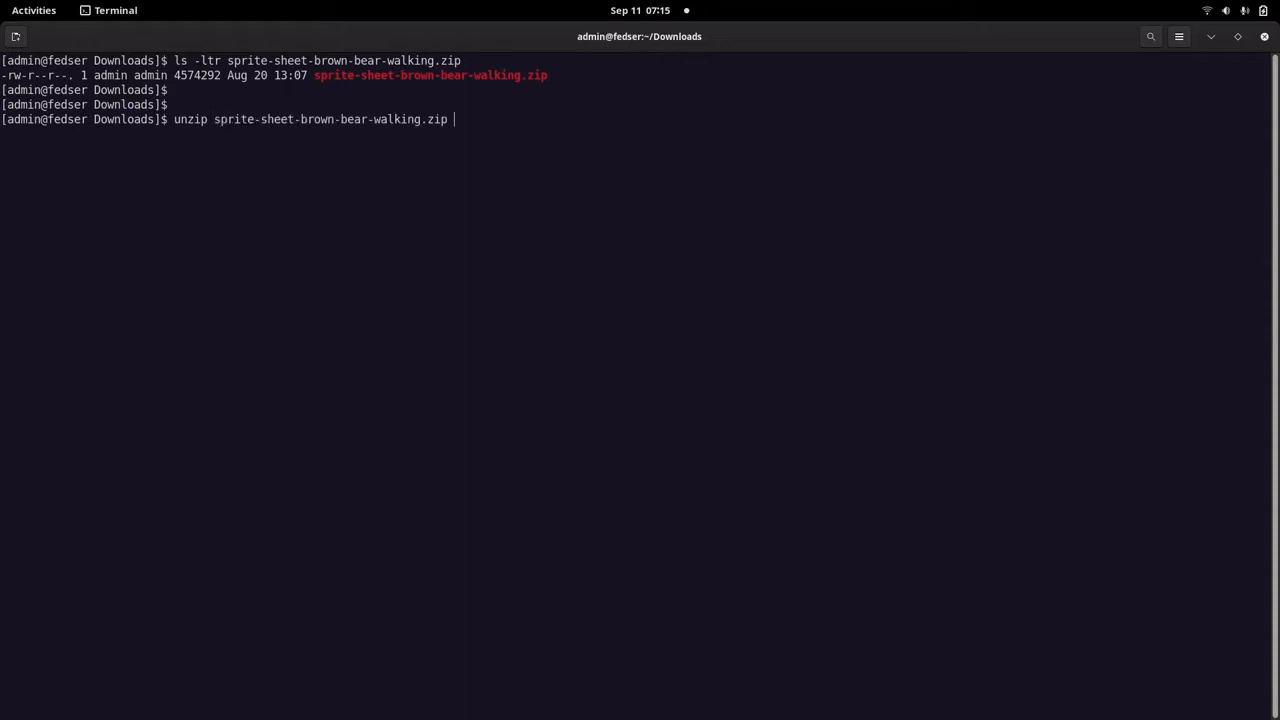
pyautogui.write('-d ')
pyautogui.write('beat')
pyautogui.press('BackSpace')
pyautogui.press('BackSpace')
pyautogui.press('BackSpace')
pyautogui.press('BackSpace')
pyautogui.write('./bear/')
pyautogui.press('Return')
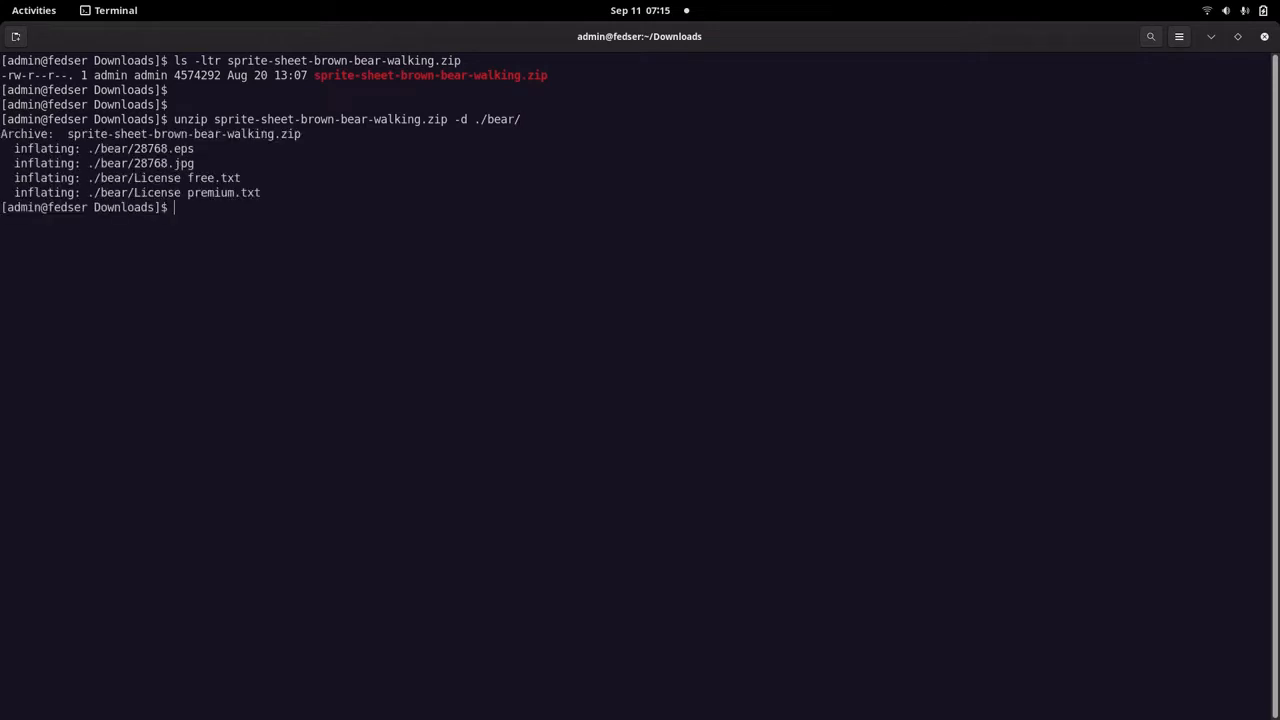
# Change into the extracted folder with cd bear/.
pyautogui.press('Return')
pyautogui.press('Return')
pyautogui.write('cd bea')
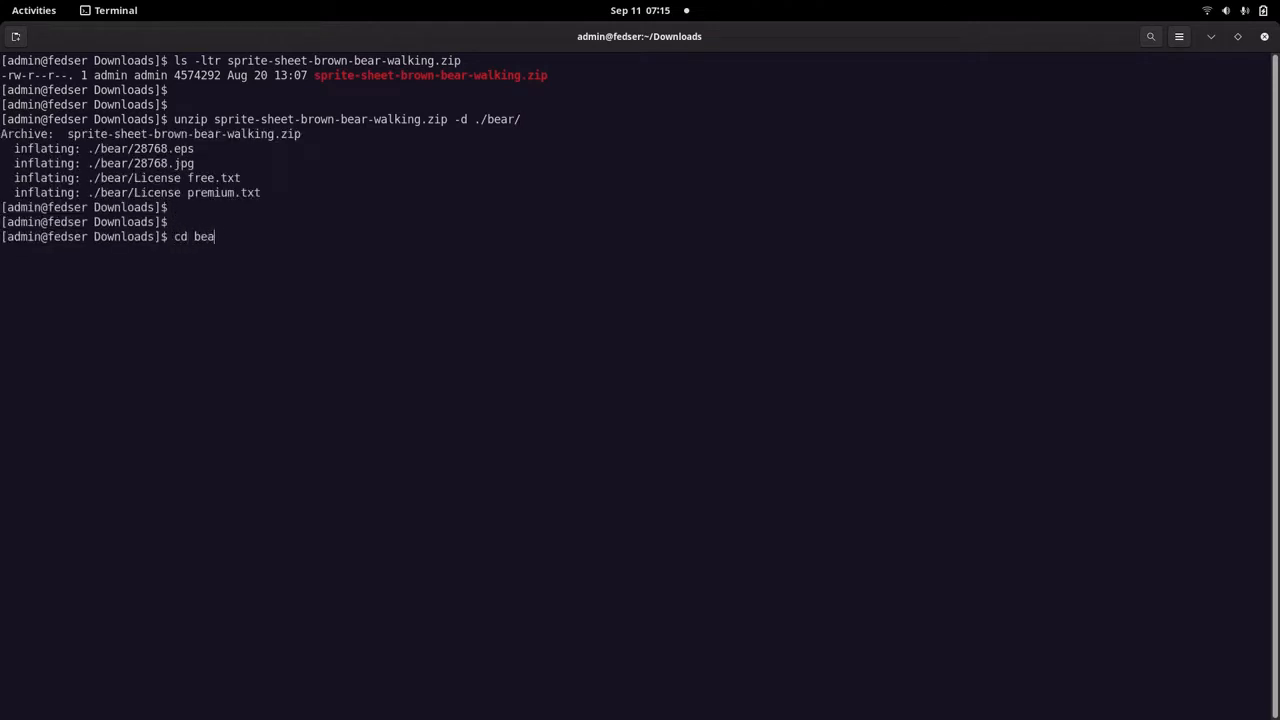
pyautogui.press('Tab')
pyautogui.press('Return')
# List the extracted files with ls -ltr and highlight the 28768.jpg entry.
pyautogui.write('l;s')
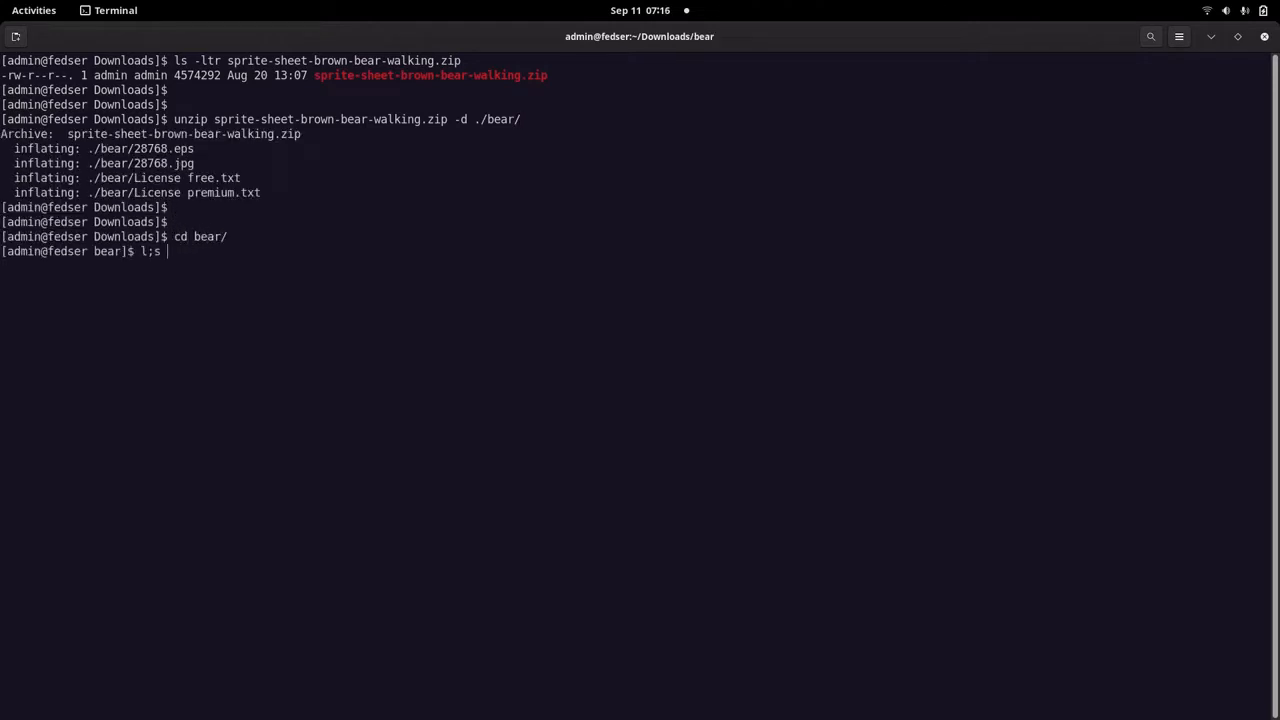
pyautogui.press('BackSpace')
pyautogui.press('BackSpace')
pyautogui.write('ls -ltr')
pyautogui.press('Return')
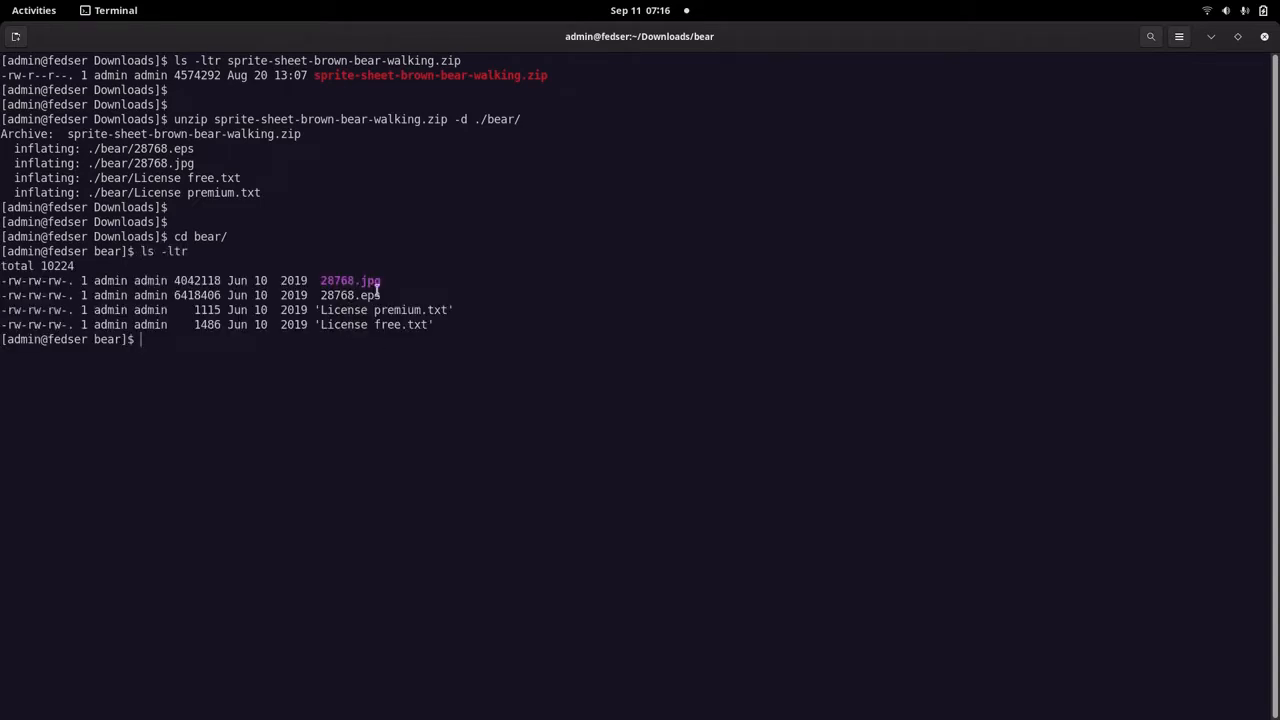
pyautogui.moveTo(381, 281); pyautogui.dragTo(231, 283)
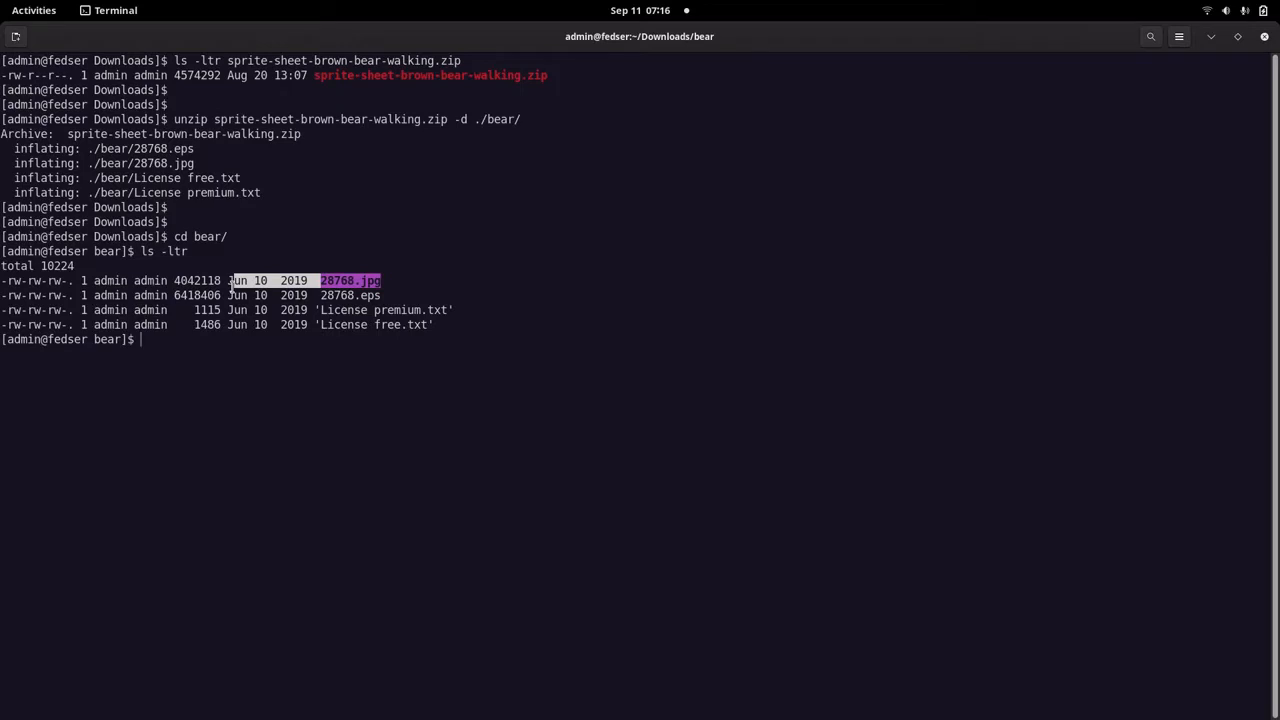
pyautogui.click(307, 348)
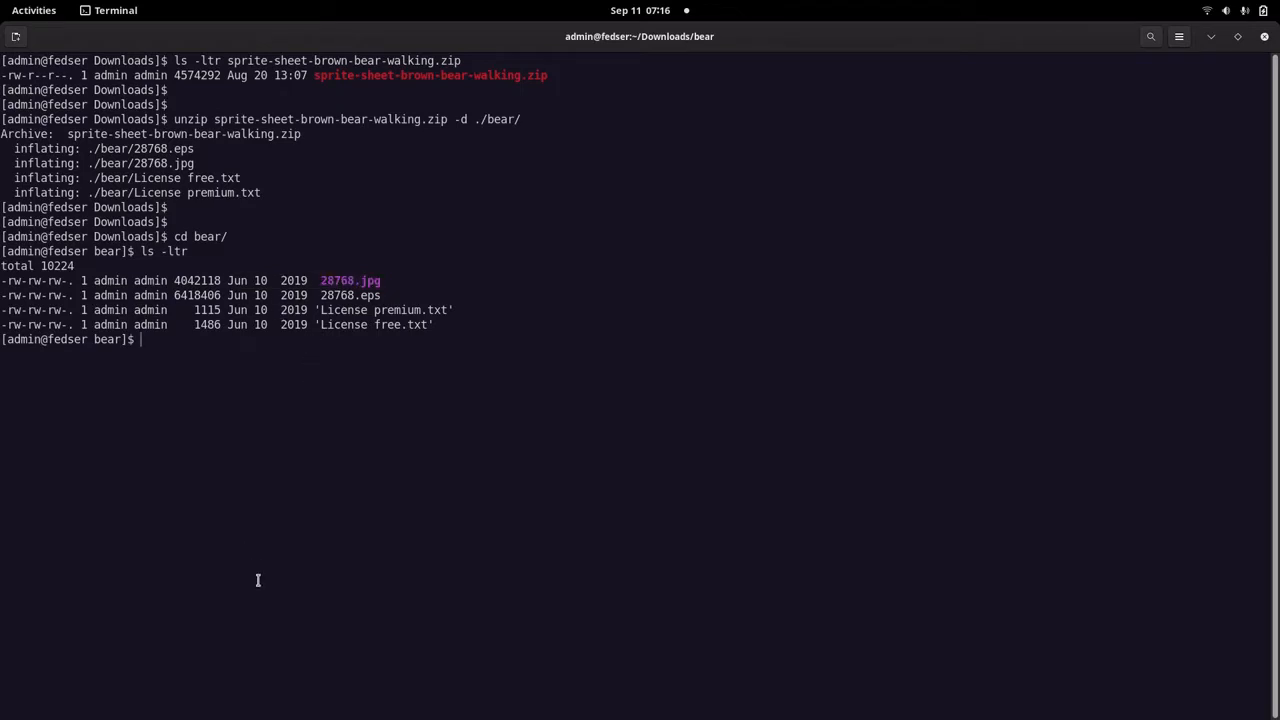
# Switch to the Text Editor article and highlight the heading "Step2: Create a new project in Godot".
pyautogui.hotkey('alt', 'Tab')
pyautogui.scroll(-2, 400, 558)
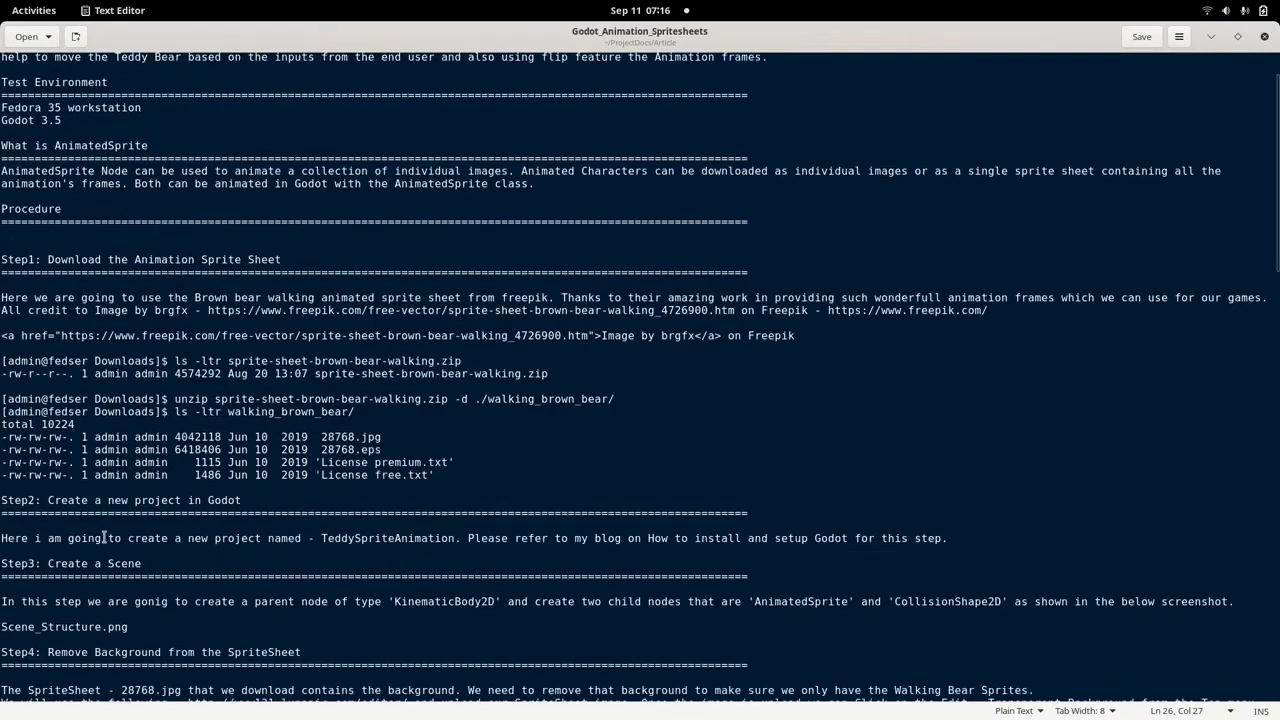
pyautogui.moveTo(2, 500); pyautogui.dragTo(254, 502)
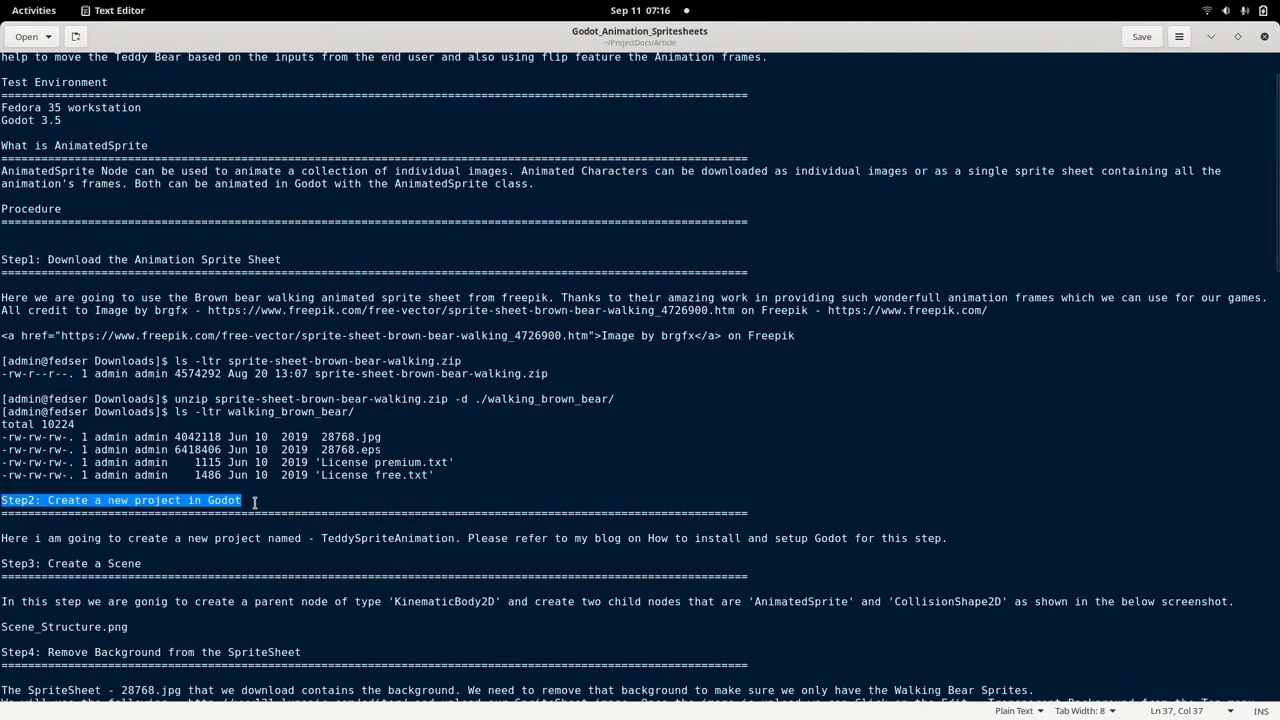
# Switch to Godot, quit the open TeddySpriteAnimation project to the project list, and maximize the Project Manager window.
pyautogui.hotkey('alt', 'Tab')
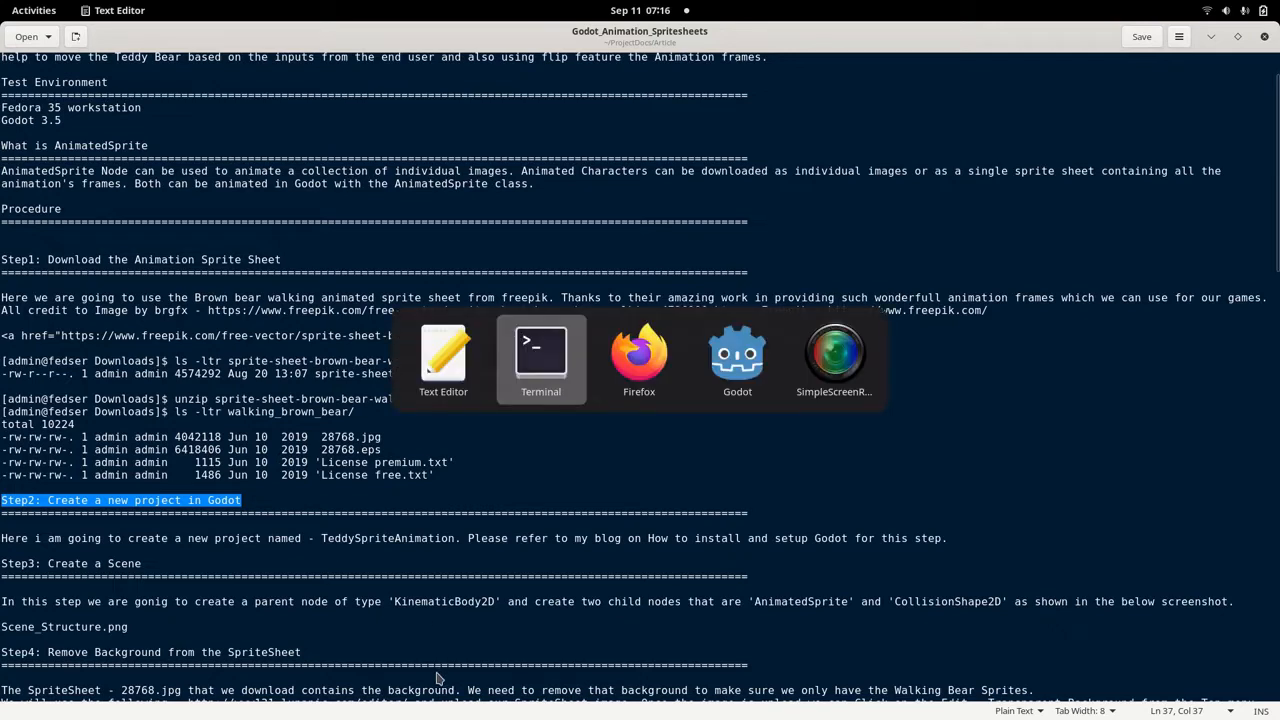
pyautogui.hotkey('alt', 'Tab')
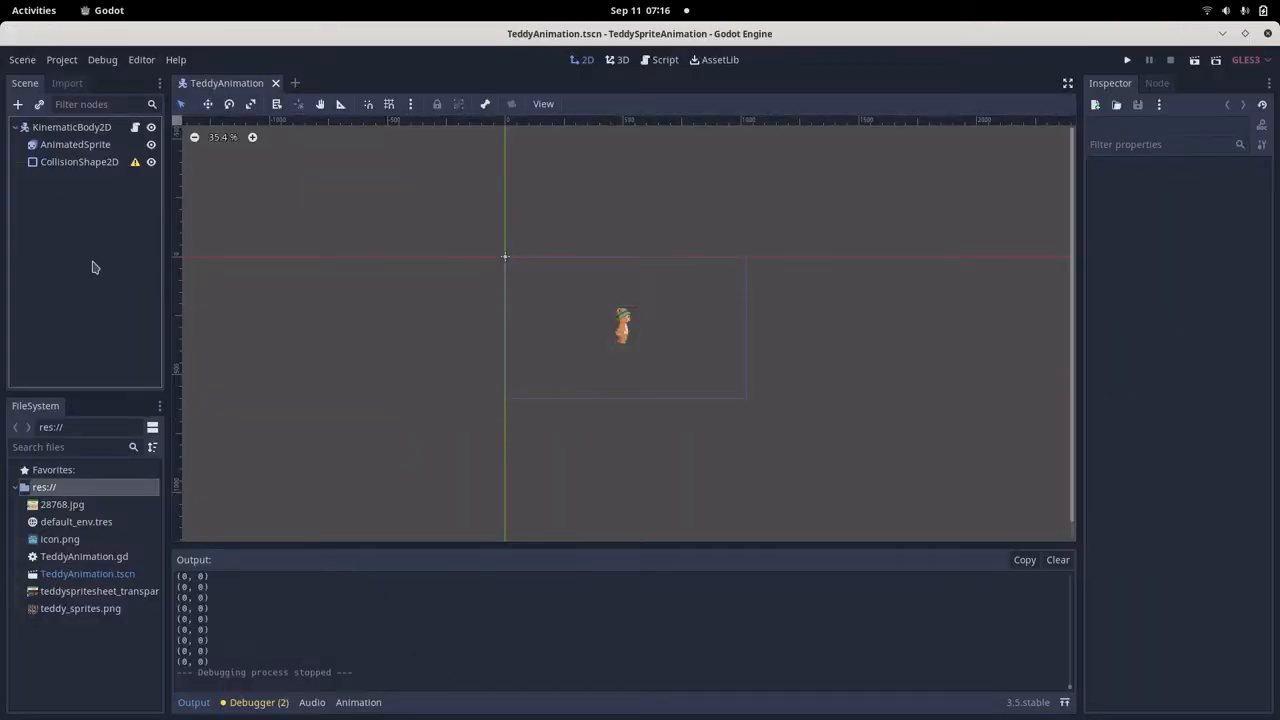
pyautogui.click(62, 60)
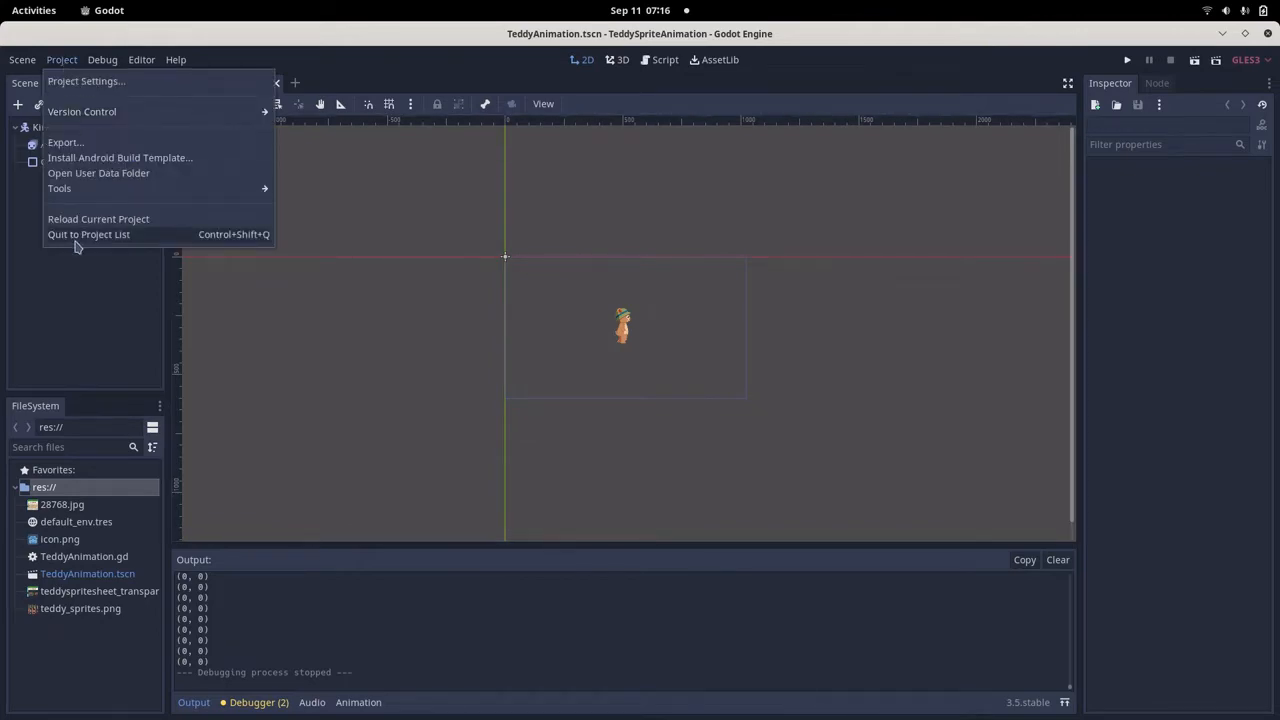
pyautogui.click(74, 240)
pyautogui.click(667, 394)
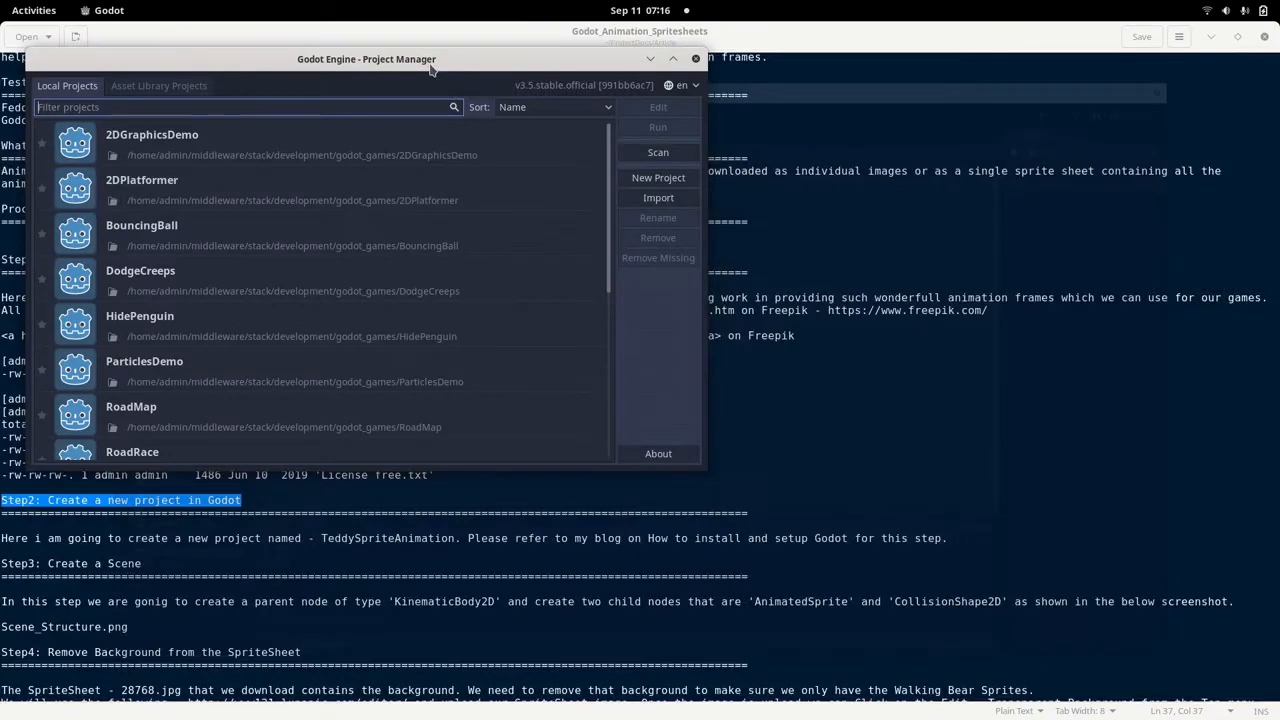
pyautogui.doubleClick(430, 65)
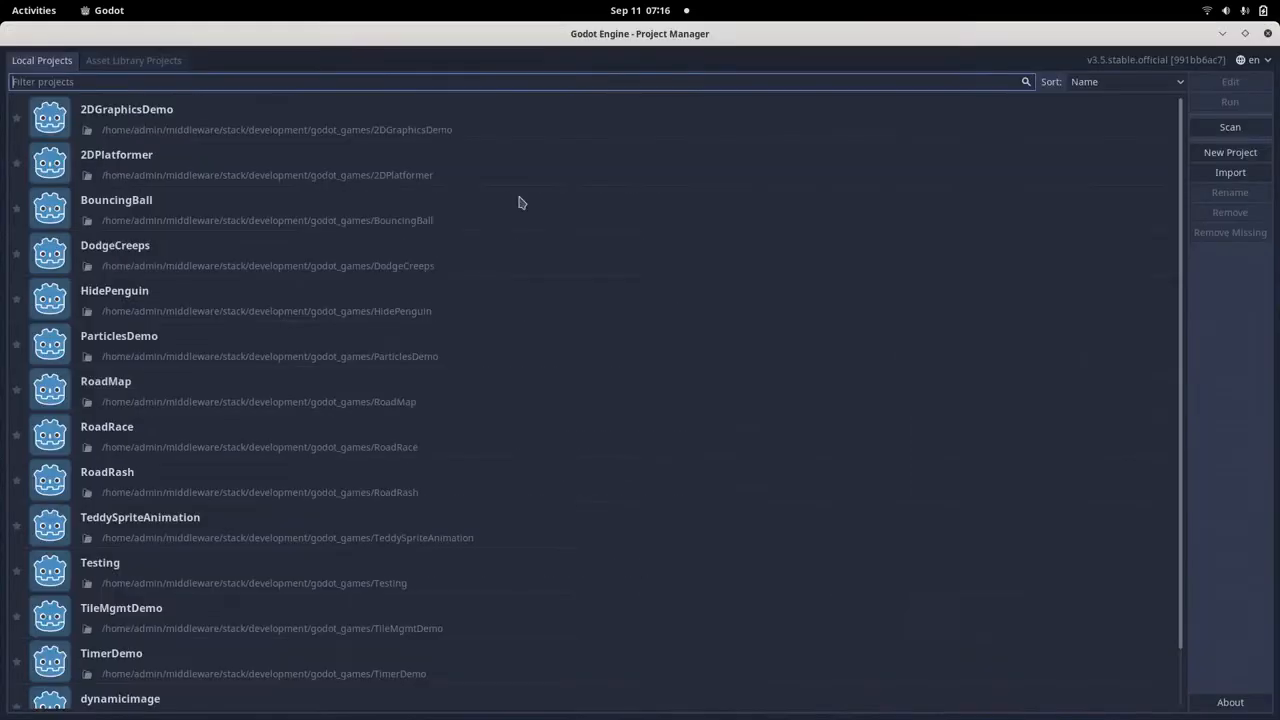
# Start a new project and choose /home/admin/middleware/stack/development/godot_games as its project path.
pyautogui.click(1239, 159)
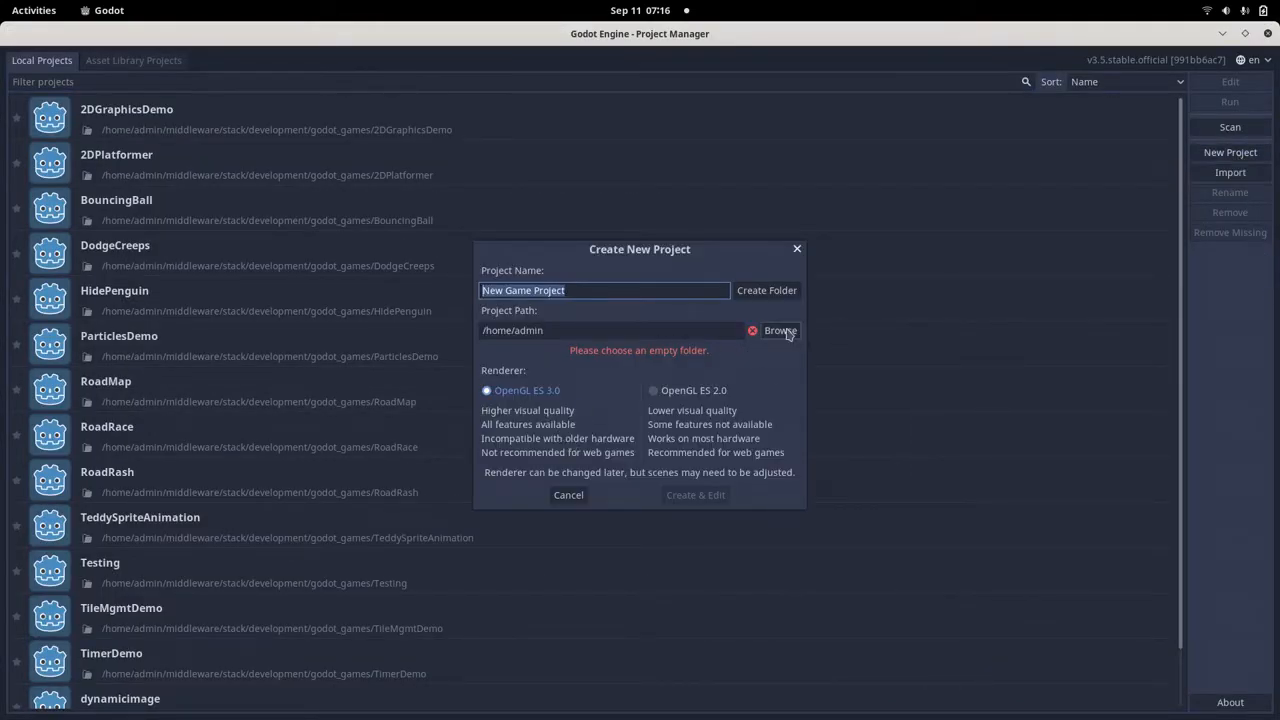
pyautogui.click(780, 331)
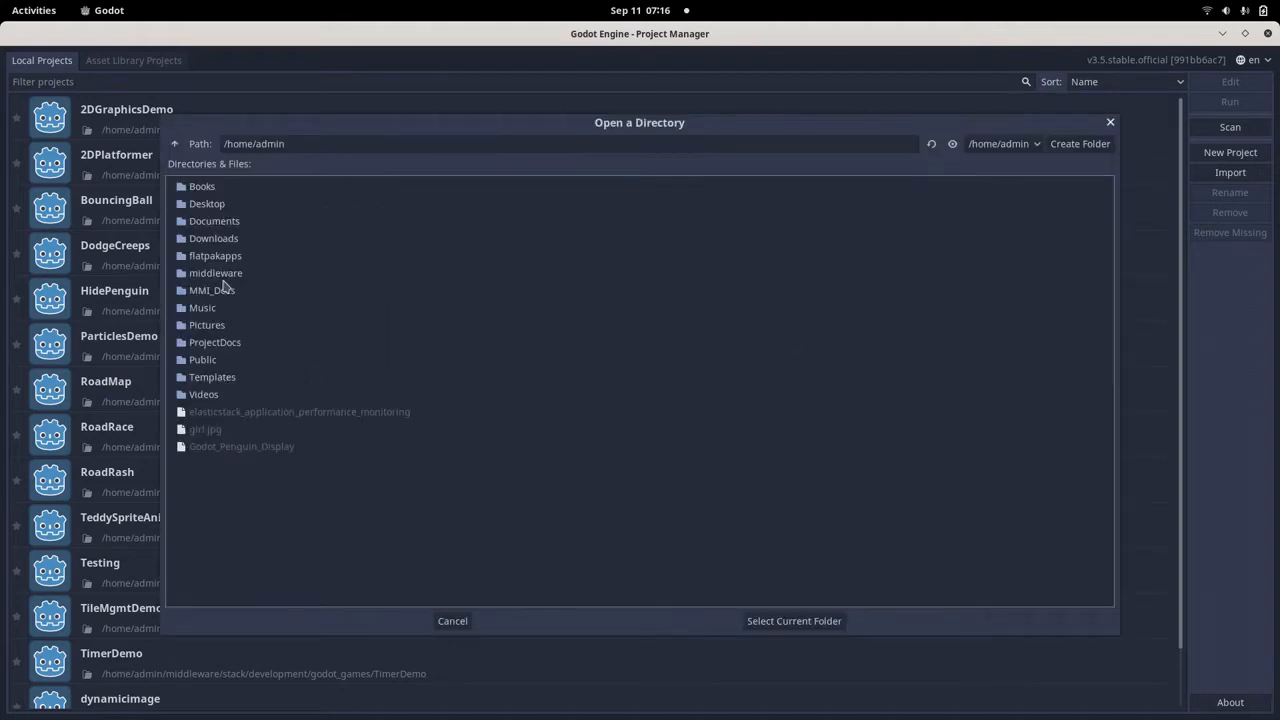
pyautogui.click(375, 145)
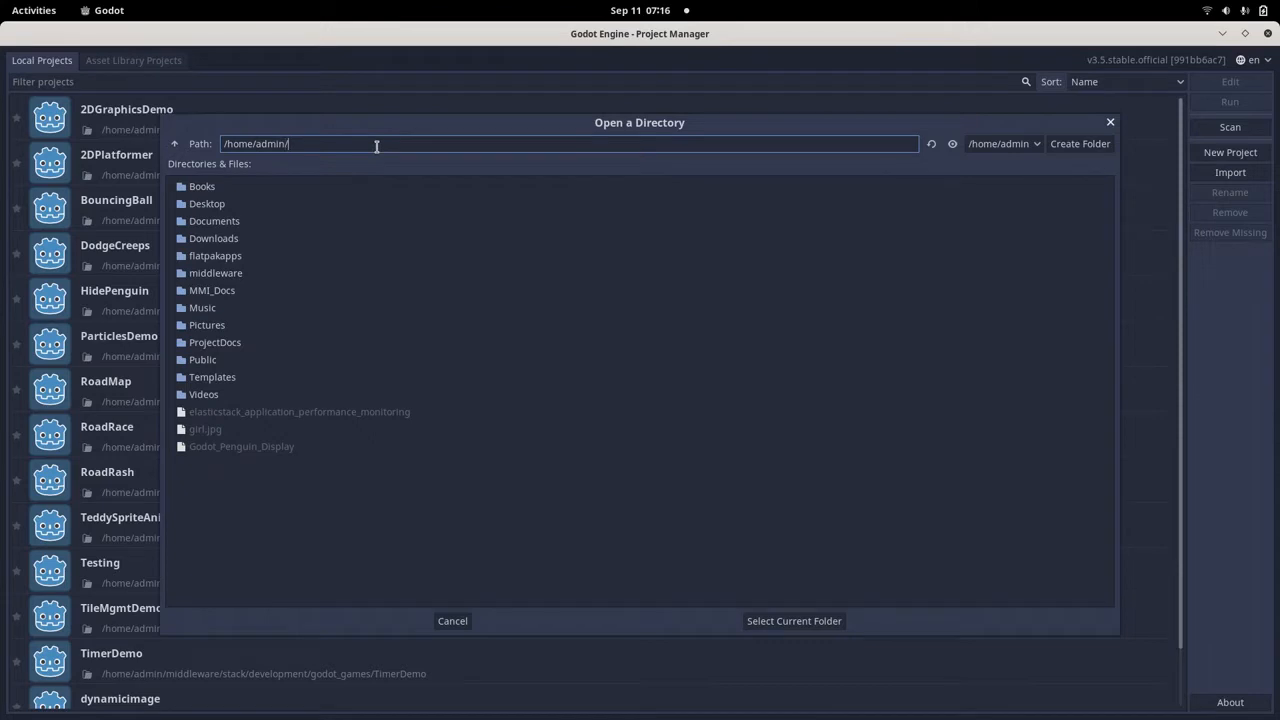
pyautogui.write('/middleware/development/')
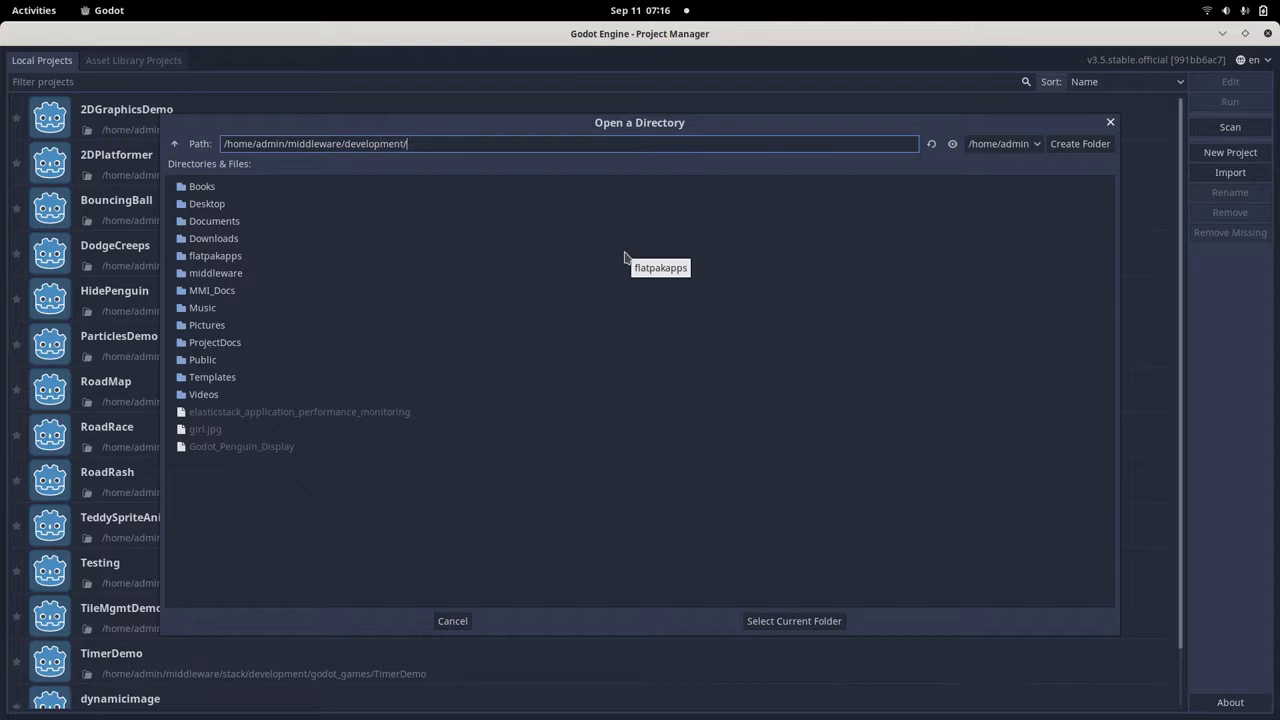
pyautogui.write('godot_games')
pyautogui.press('Return')
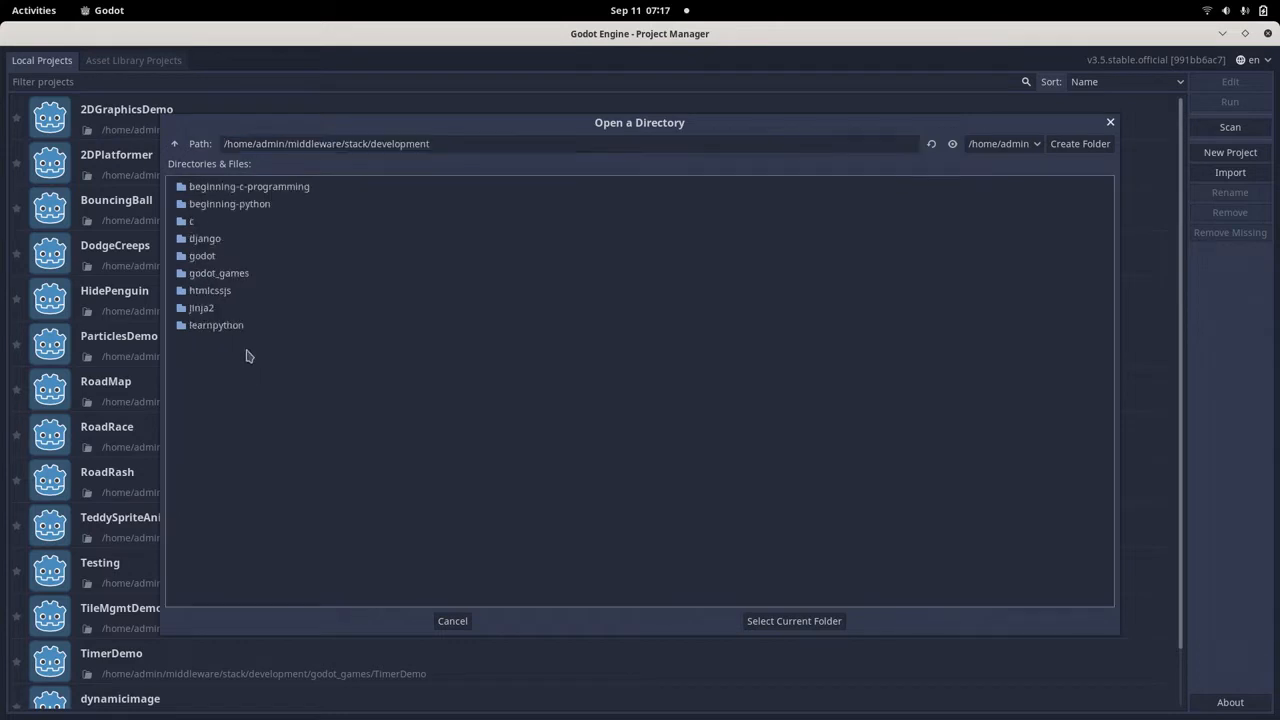
pyautogui.doubleClick(246, 277)
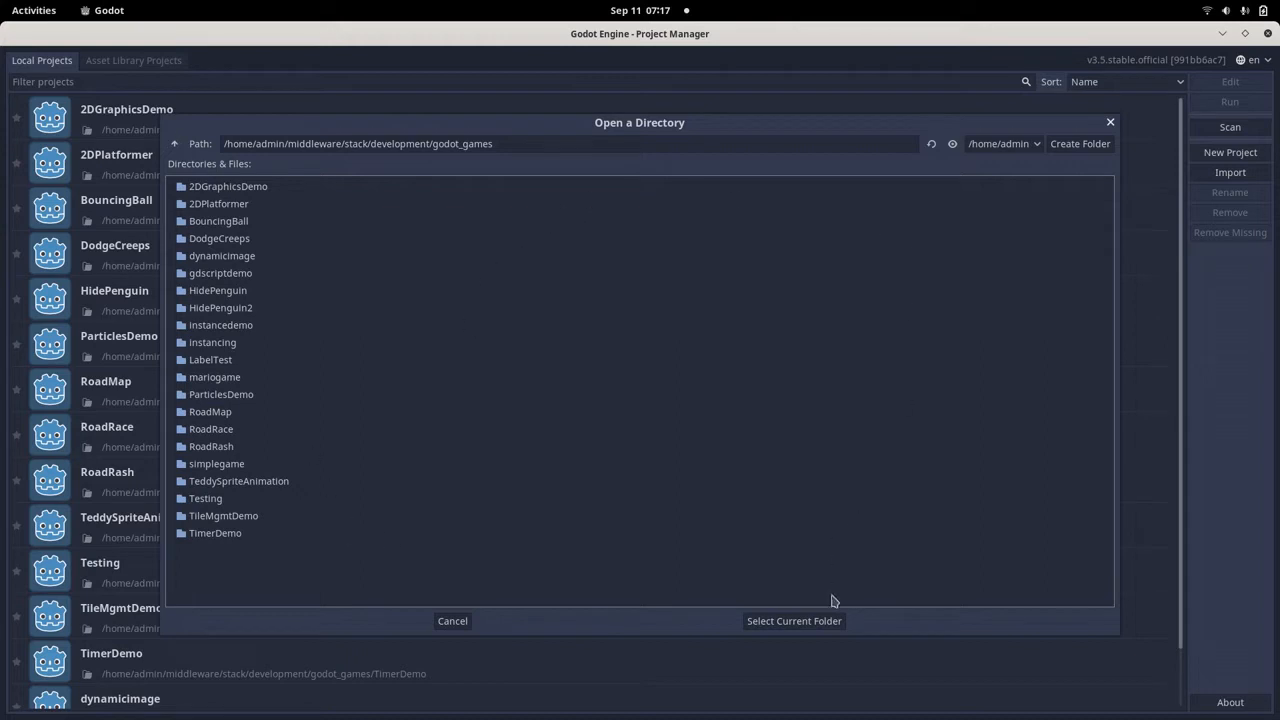
pyautogui.click(815, 622)
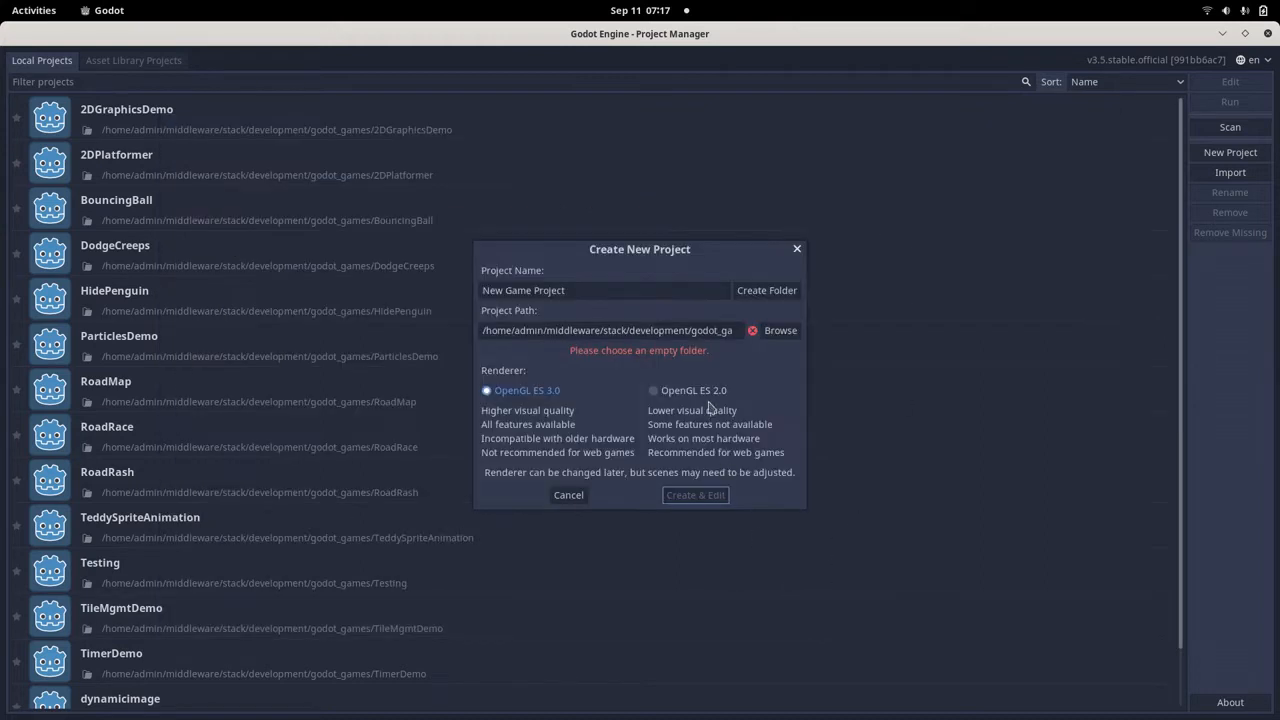
# Create the project as TeddyAnimation in its own new folder with the OpenGL ES 3.0 renderer and open it for editing.
pyautogui.click(585, 291)
pyautogui.hotkey('ctrl', 'a')
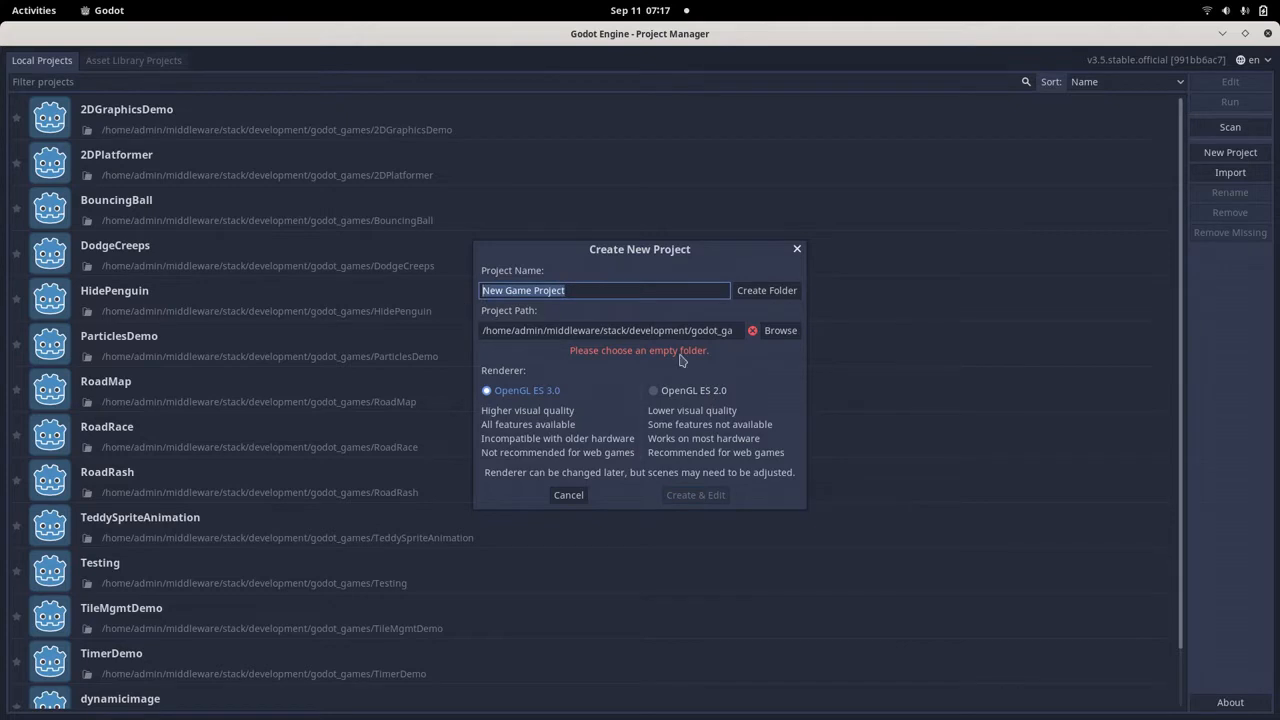
pyautogui.write('Te')
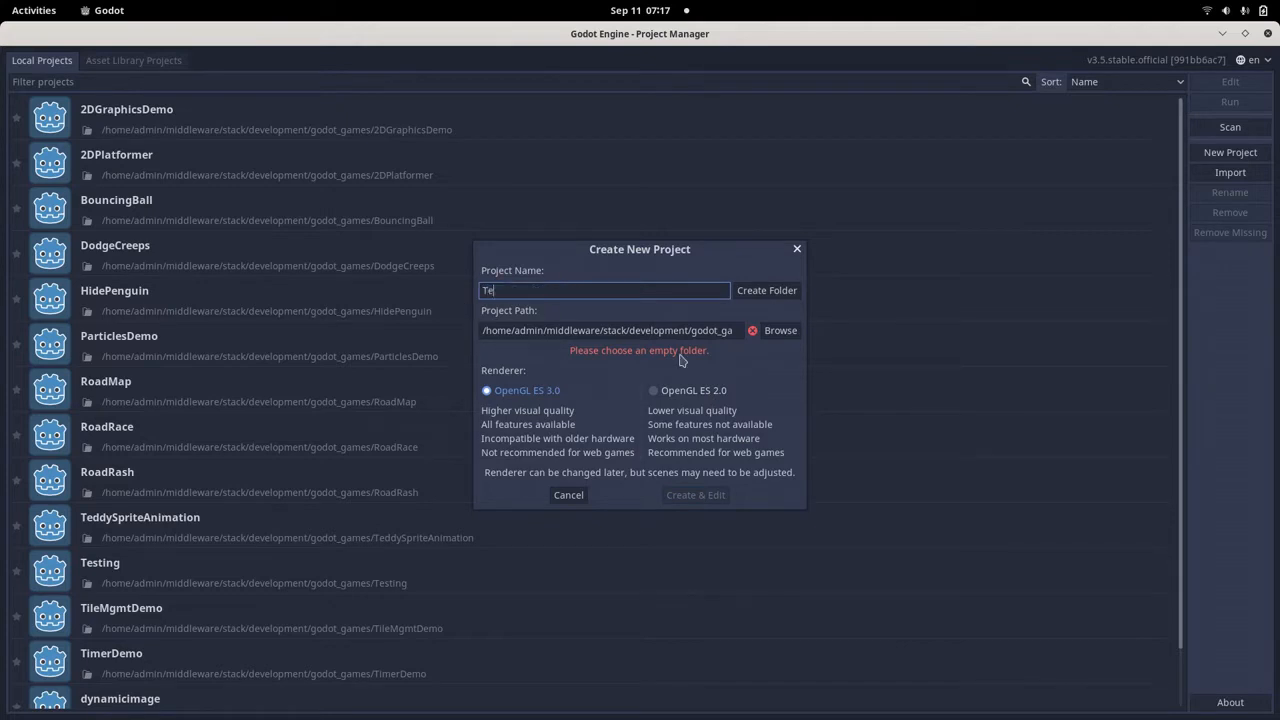
pyautogui.write('edddyAnimation')
pyautogui.doubleClick(517, 290)
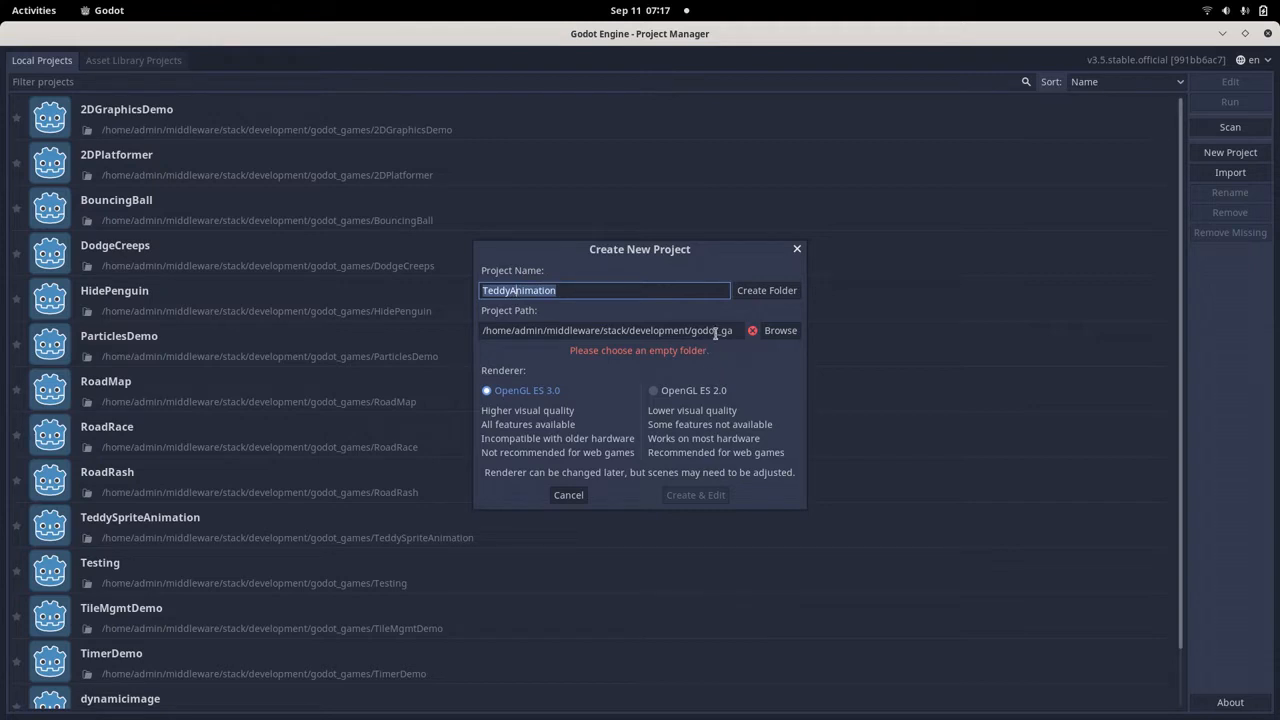
pyautogui.click(764, 294)
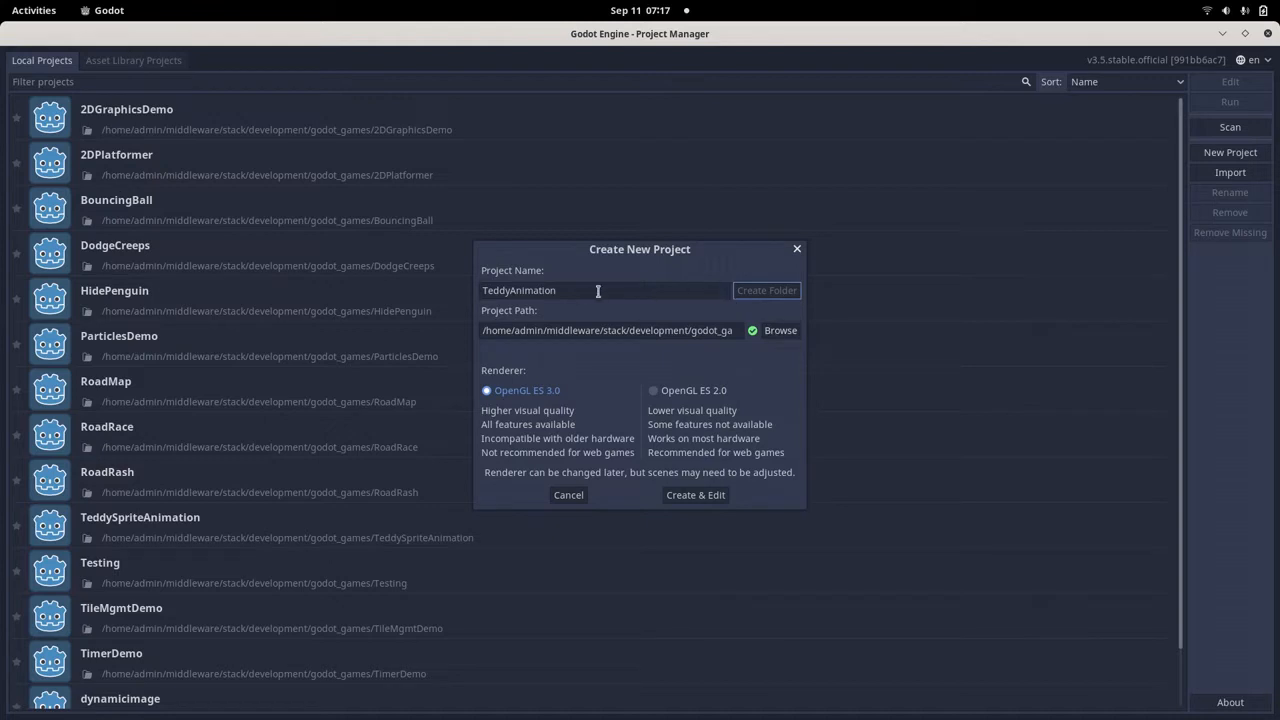
pyautogui.moveTo(568, 295); pyautogui.dragTo(469, 290)
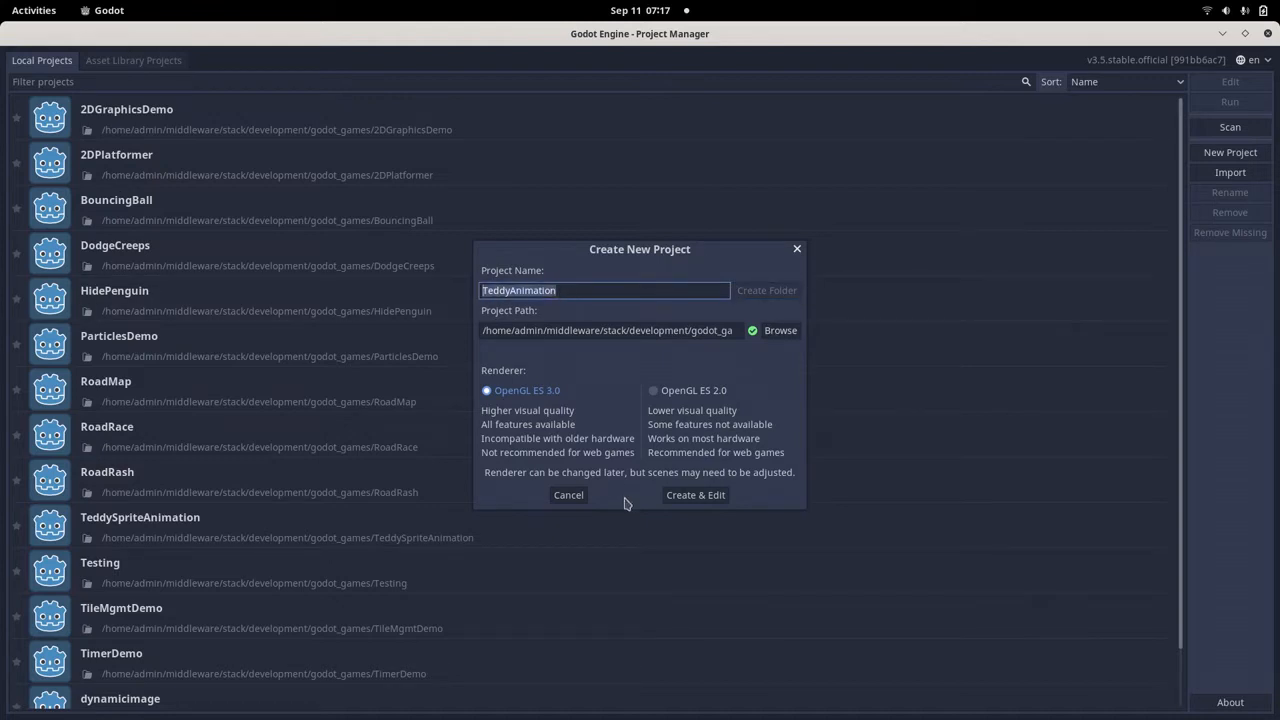
pyautogui.click(677, 497)
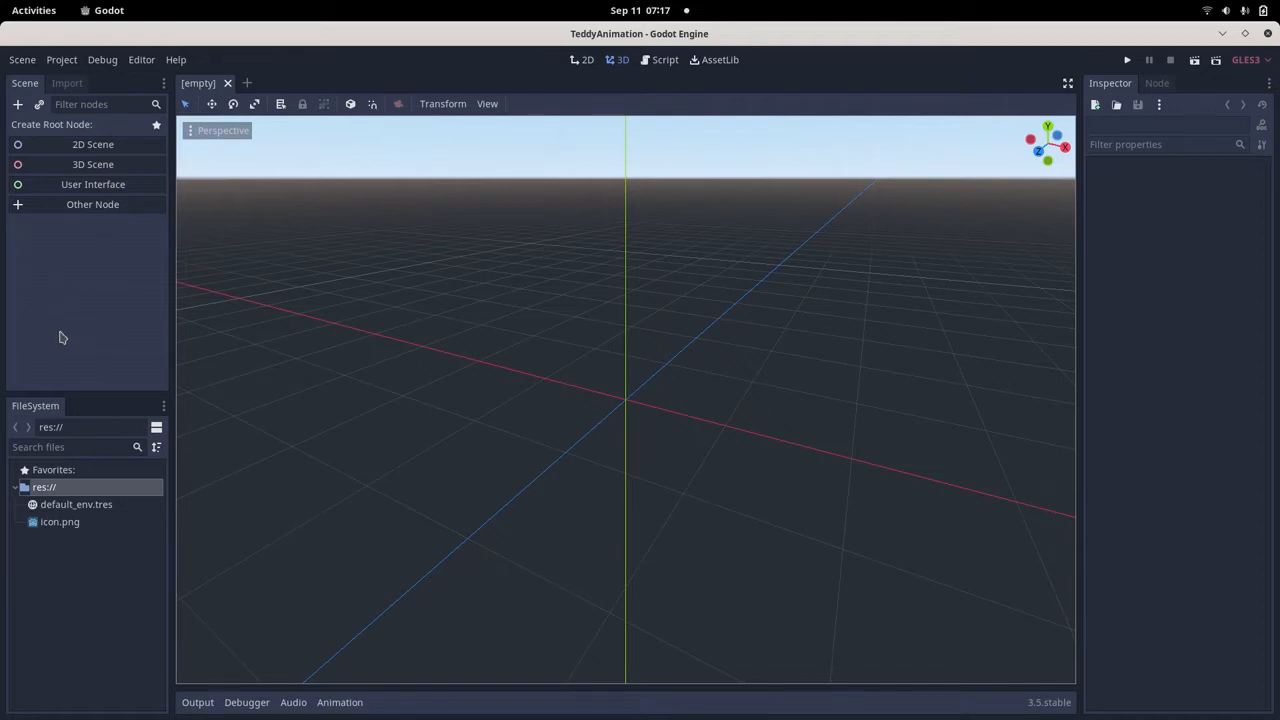
# Switch to the Text Editor article and highlight the heading "Step3: Create a Scene" to review the scene instructions.
pyautogui.hotkey('alt', 'Tab')
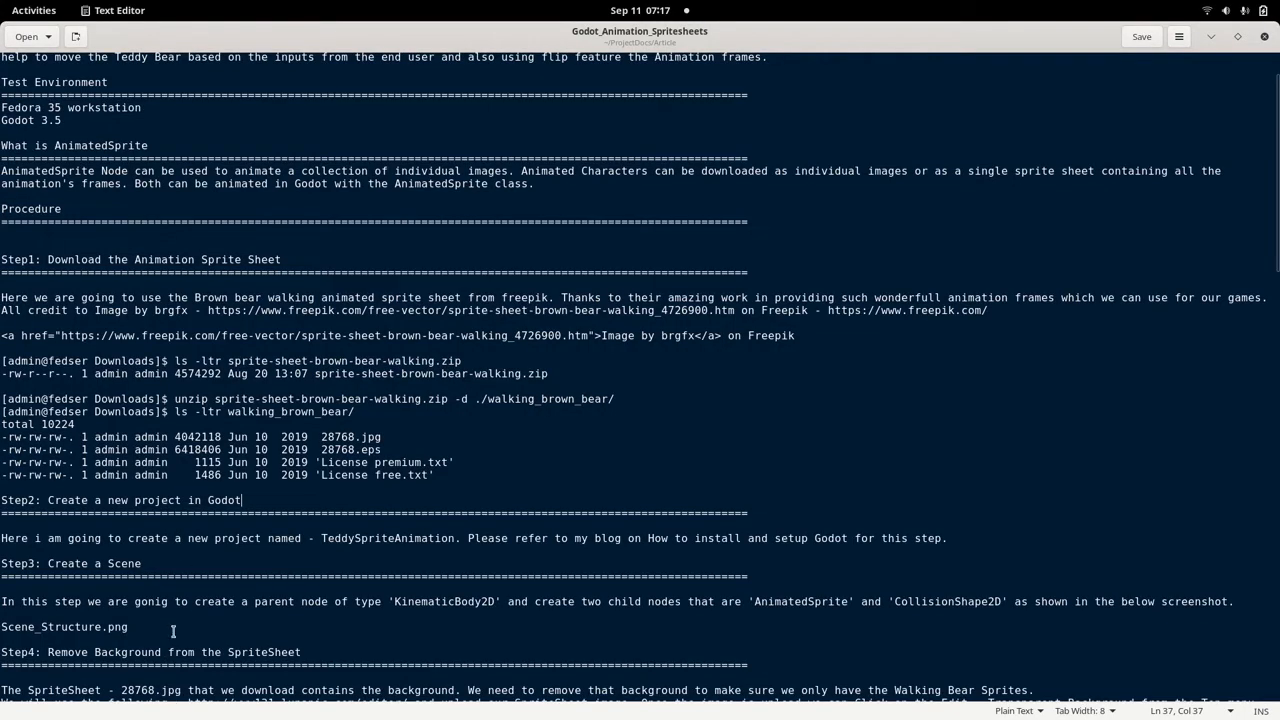
pyautogui.scroll(-3, 175, 593)
pyautogui.click(48, 369)
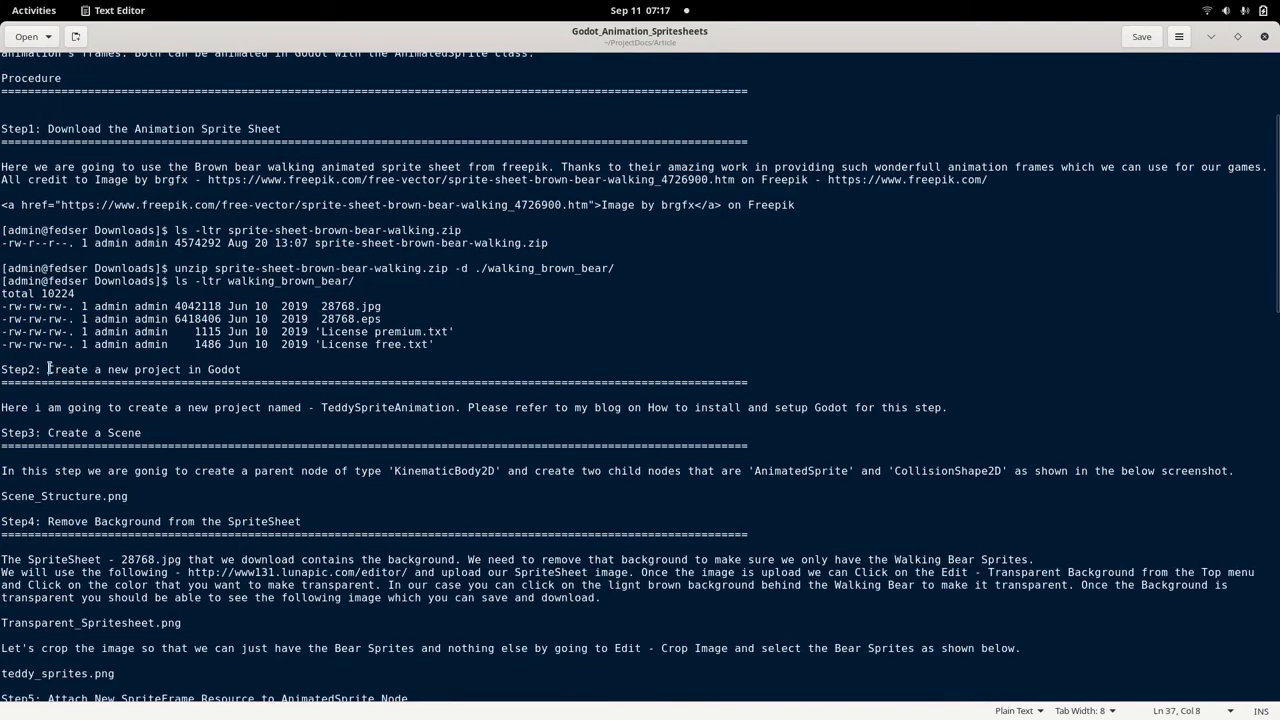
pyautogui.tripleClick(48, 369)
pyautogui.click(245, 418)
pyautogui.moveTo(3, 432); pyautogui.dragTo(142, 428)
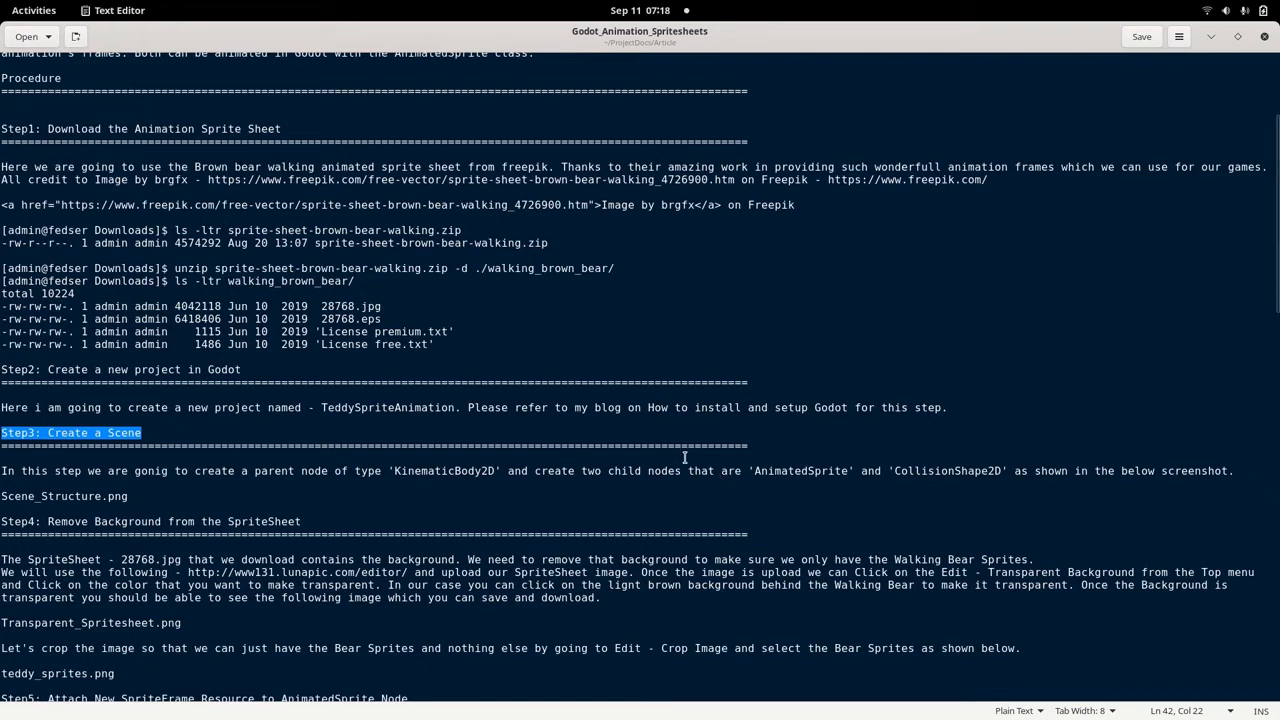
# Check the node types in the article's scene instructions, then switch to Godot and create a KinematicBody2D as the scene's root node.
pyautogui.moveTo(755, 472); pyautogui.dragTo(958, 472)
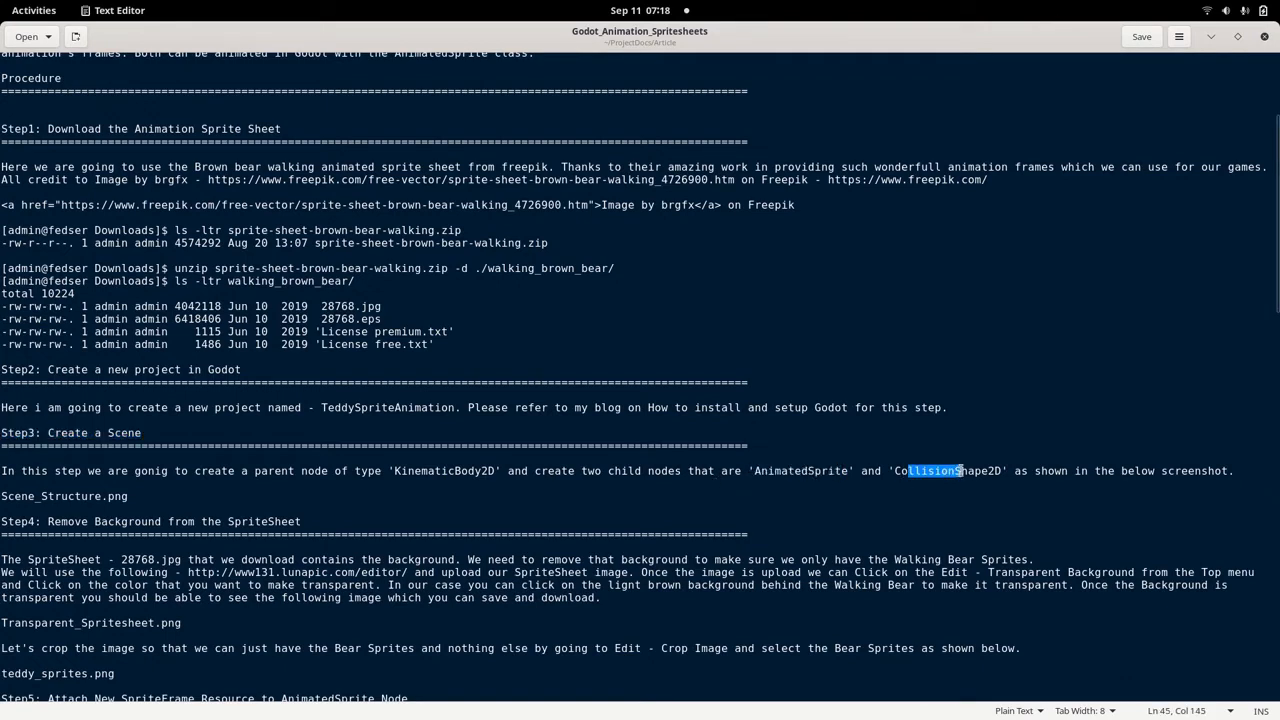
pyautogui.click(958, 472)
pyautogui.hotkey('alt', 'Tab')
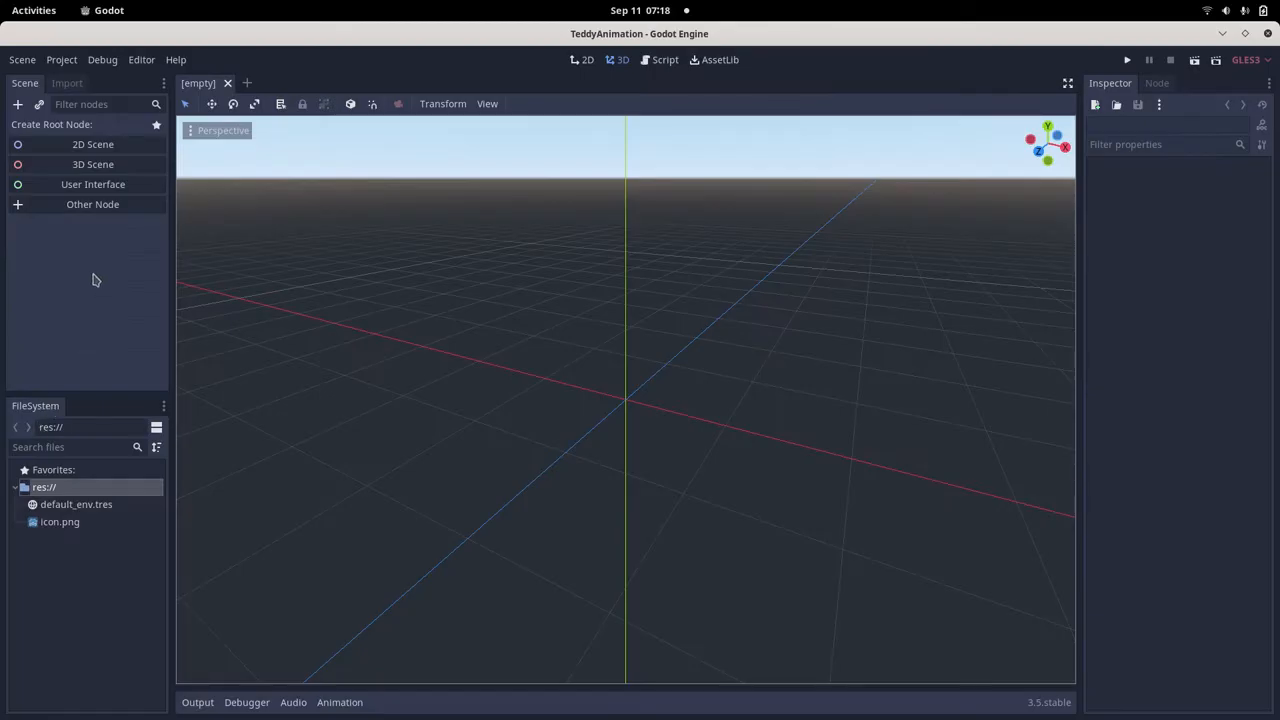
pyautogui.click(74, 210)
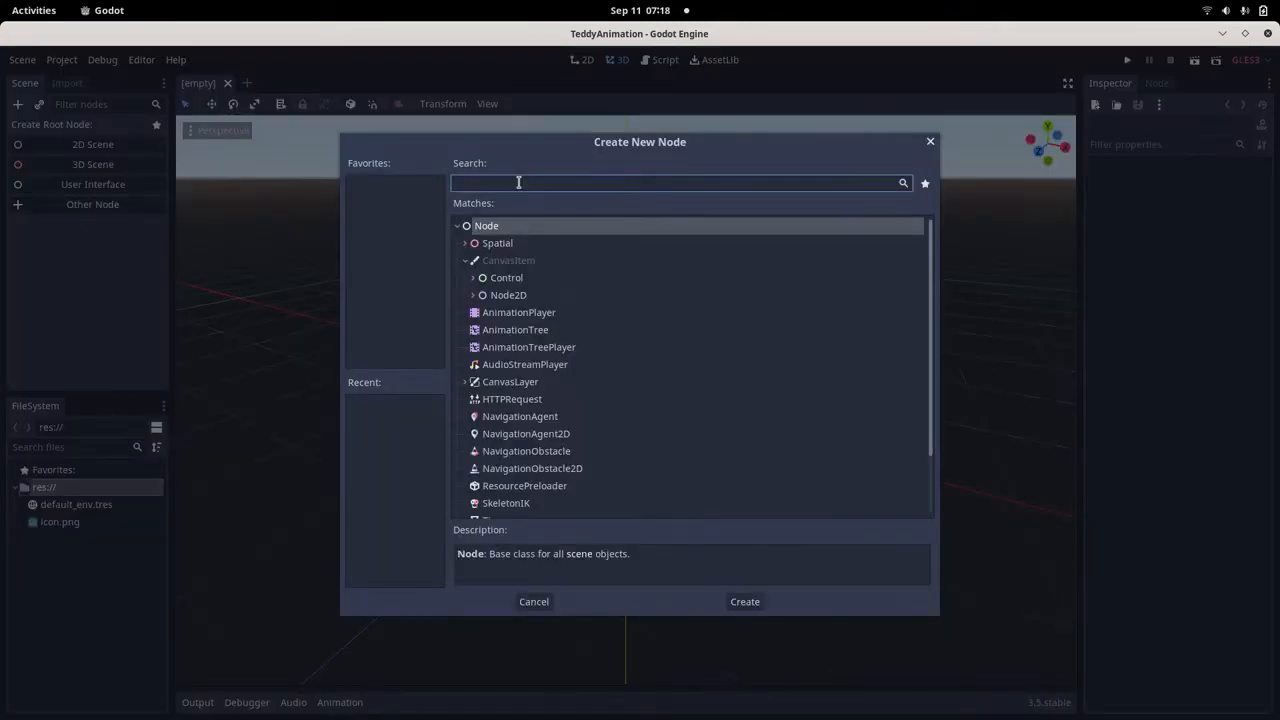
pyautogui.write('Kin')
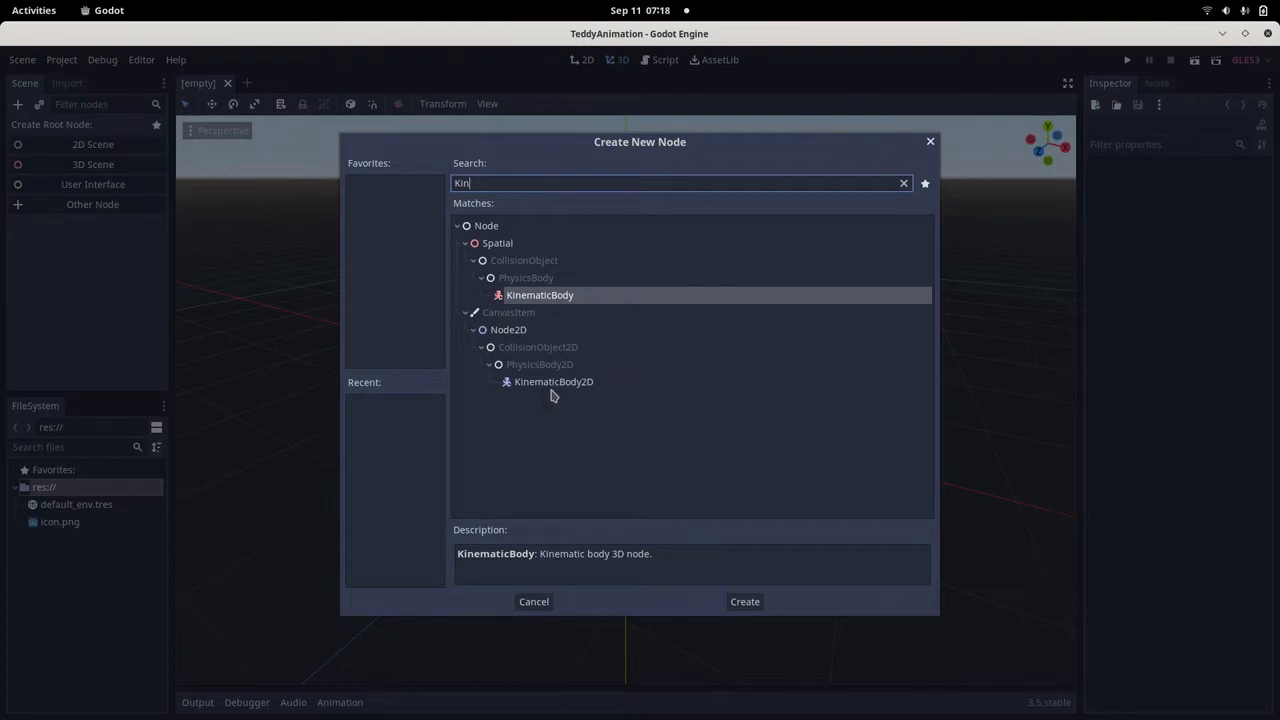
pyautogui.doubleClick(552, 384)
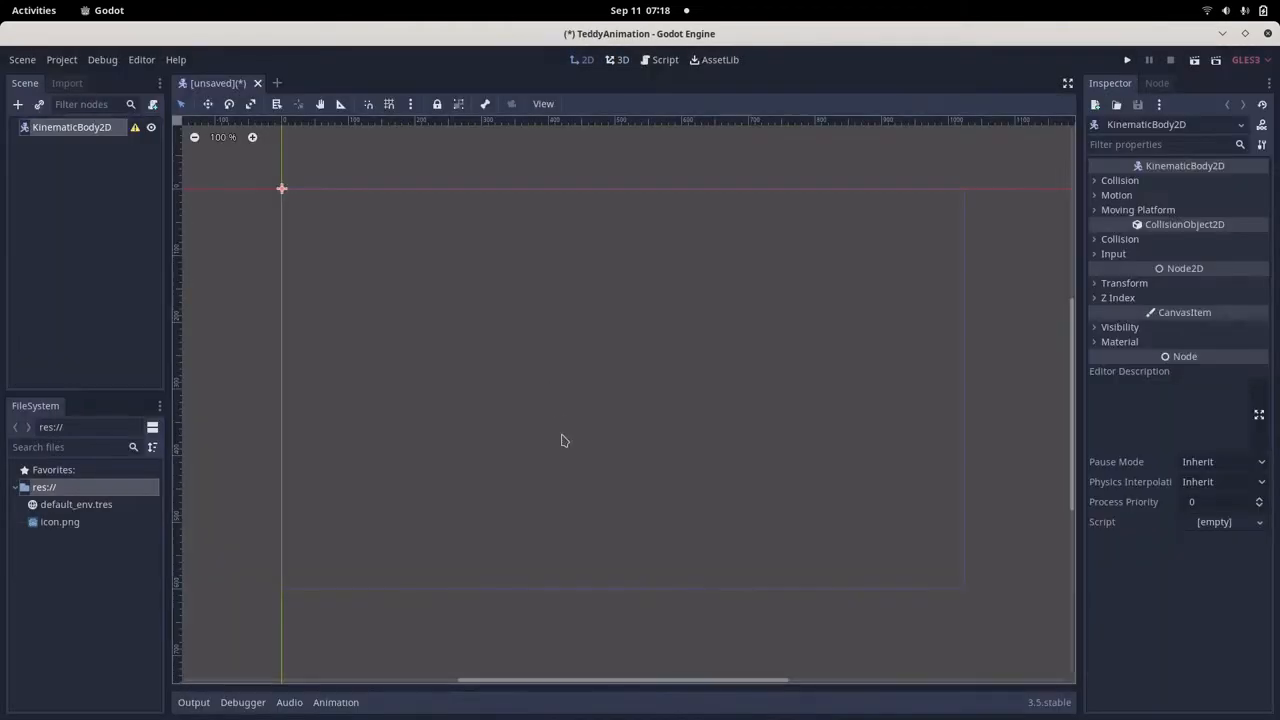
# Add an AnimatedSprite node as a child of the KinematicBody2D root.
pyautogui.click(43, 211)
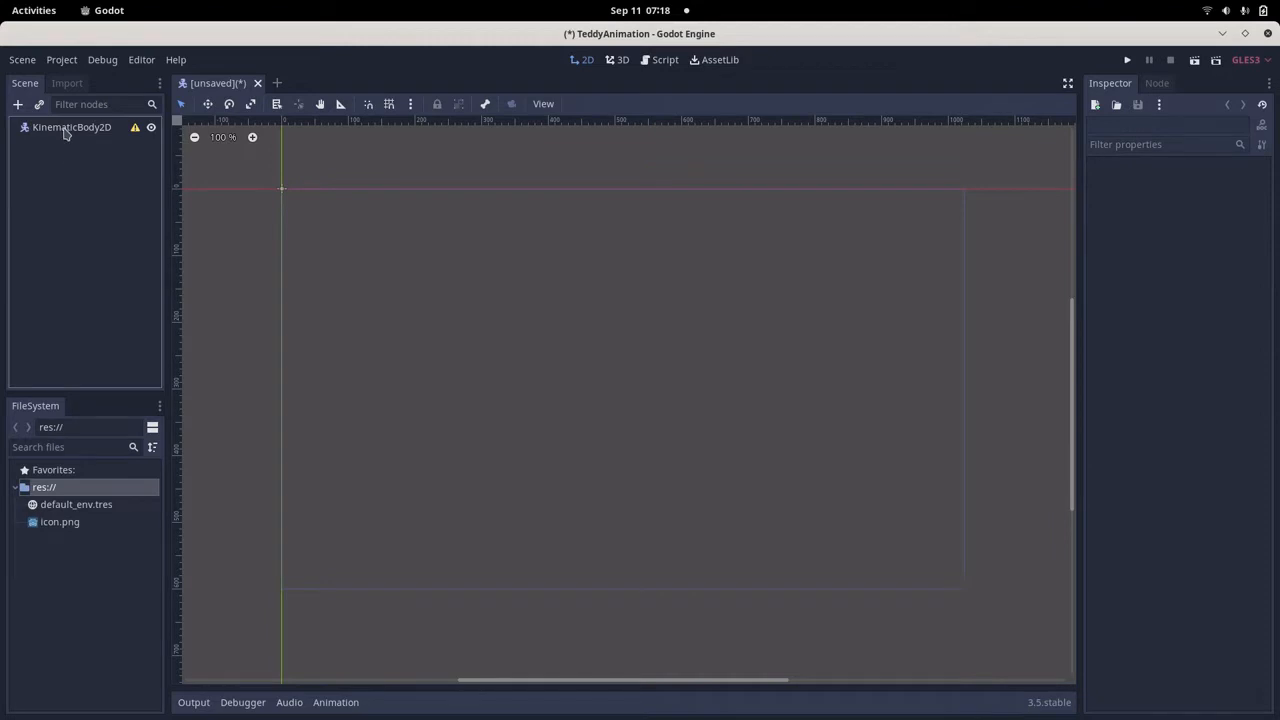
pyautogui.click(65, 129)
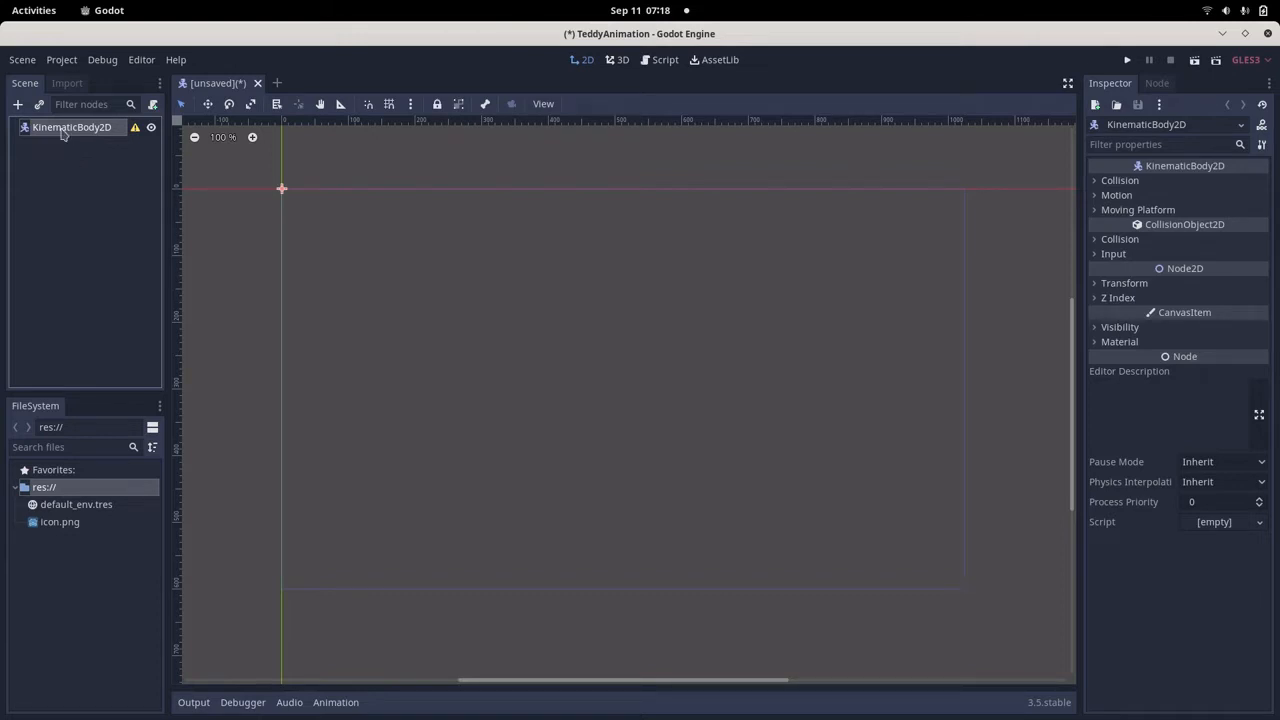
pyautogui.rightClick(63, 130)
pyautogui.click(92, 148)
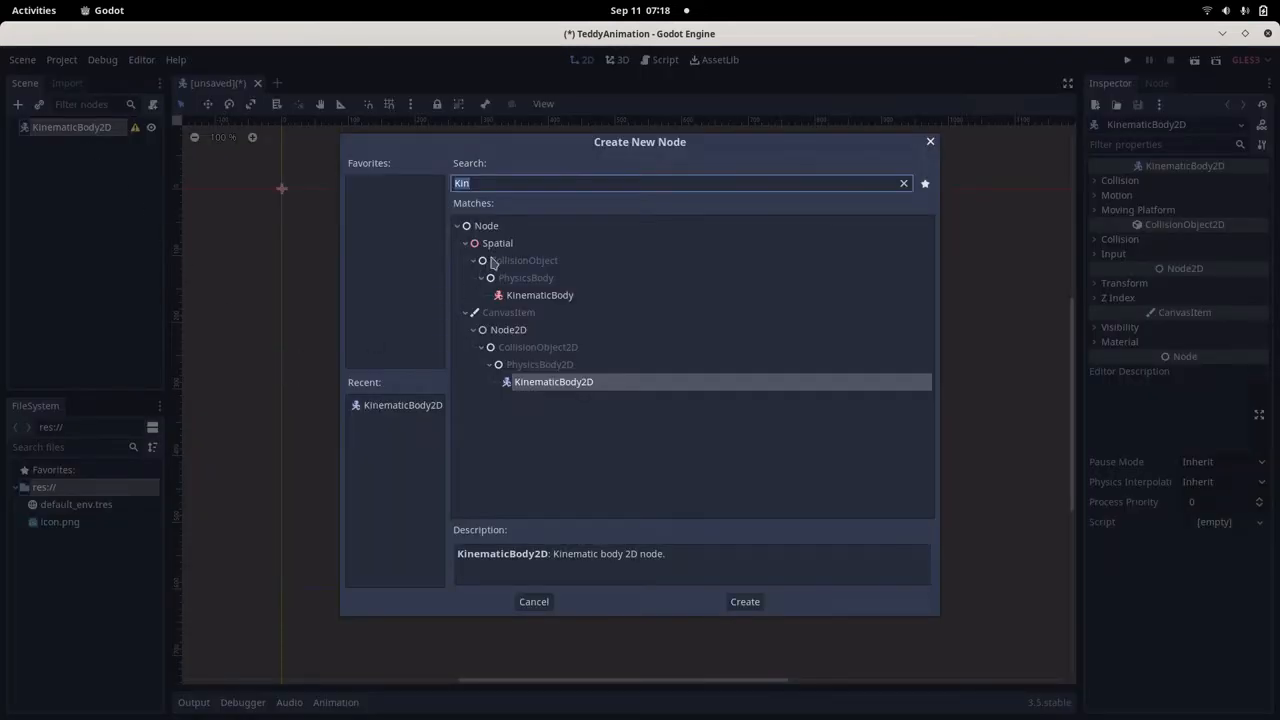
pyautogui.write('Animate')
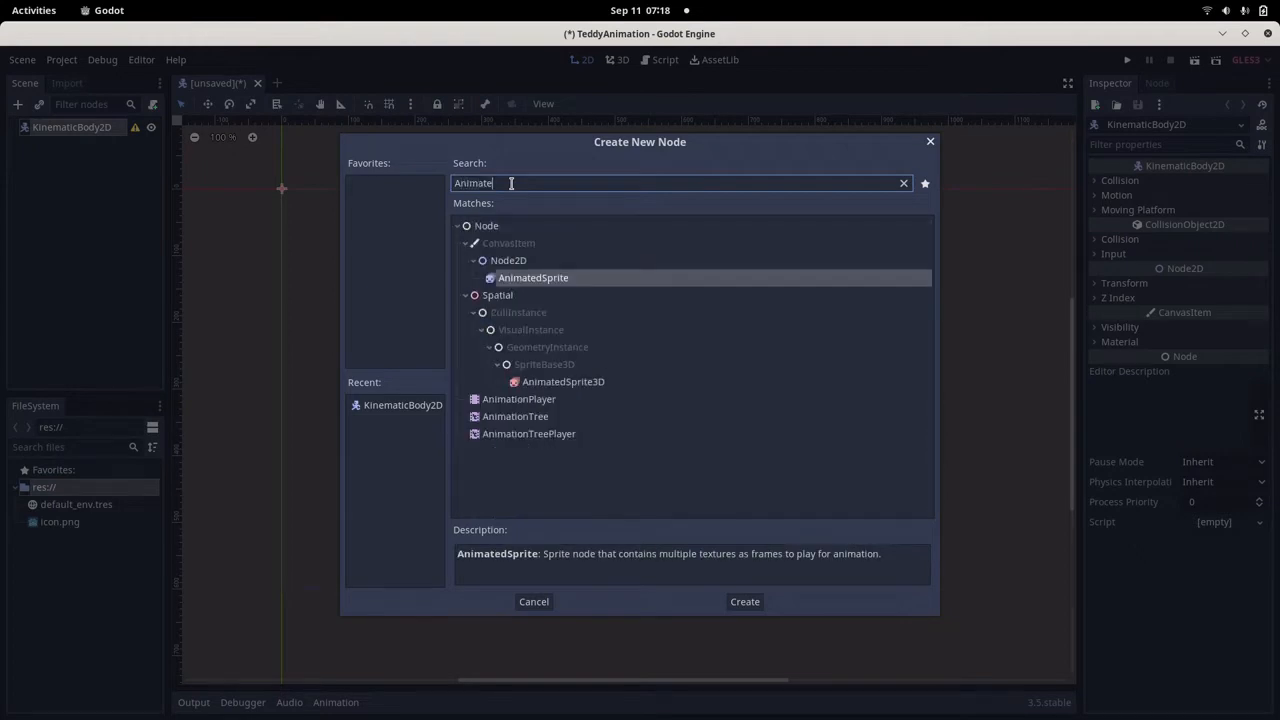
pyautogui.doubleClick(545, 278)
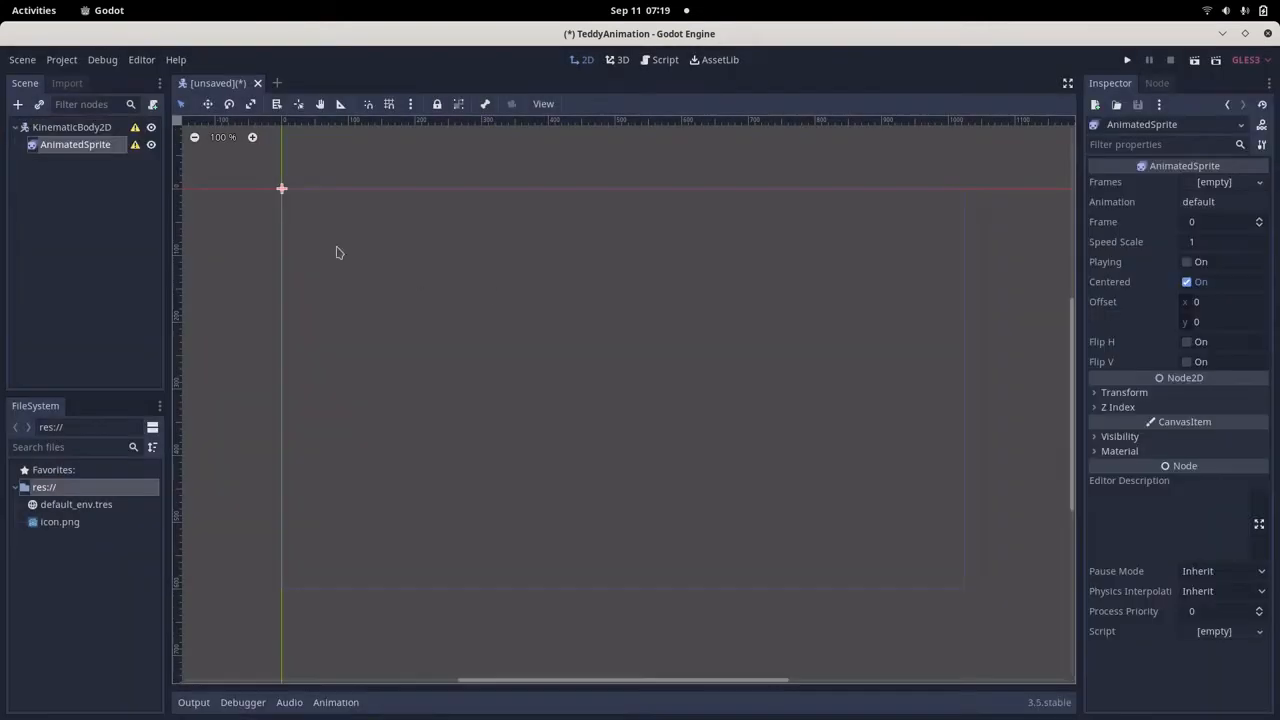
# Add a CollisionShape2D node as a second child of the KinematicBody2D root.
pyautogui.click(67, 132)
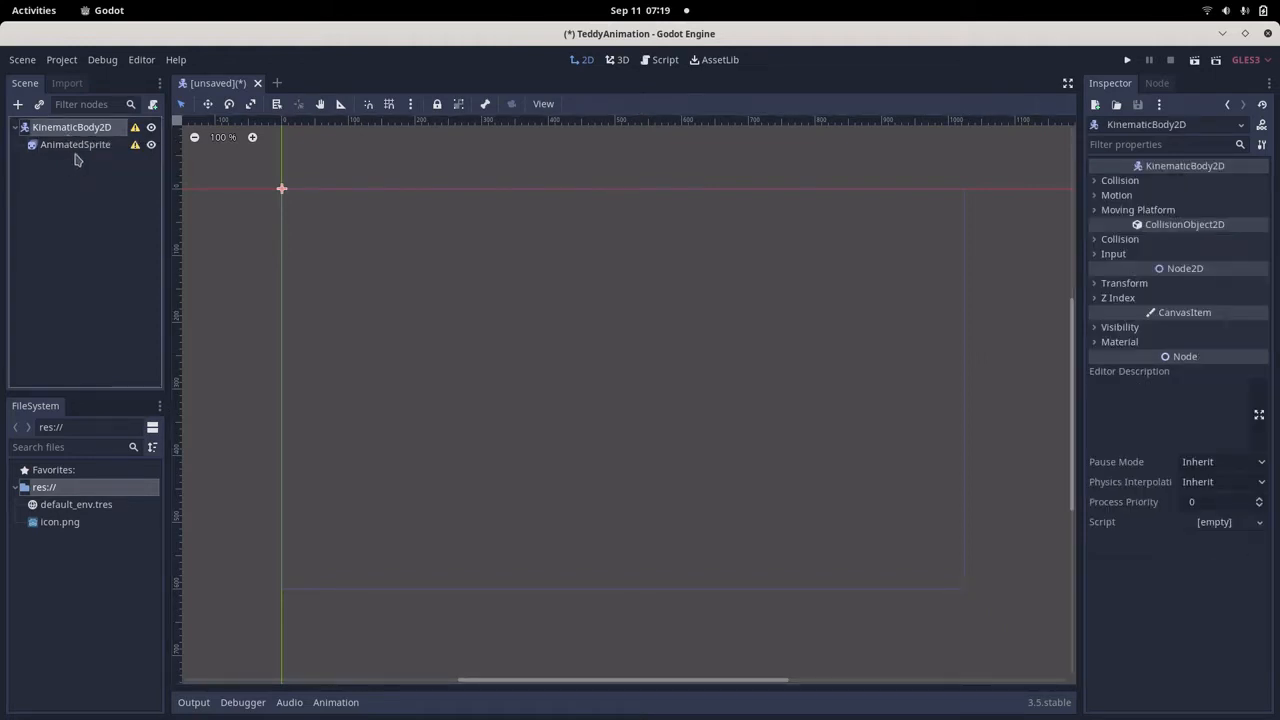
pyautogui.click(76, 151)
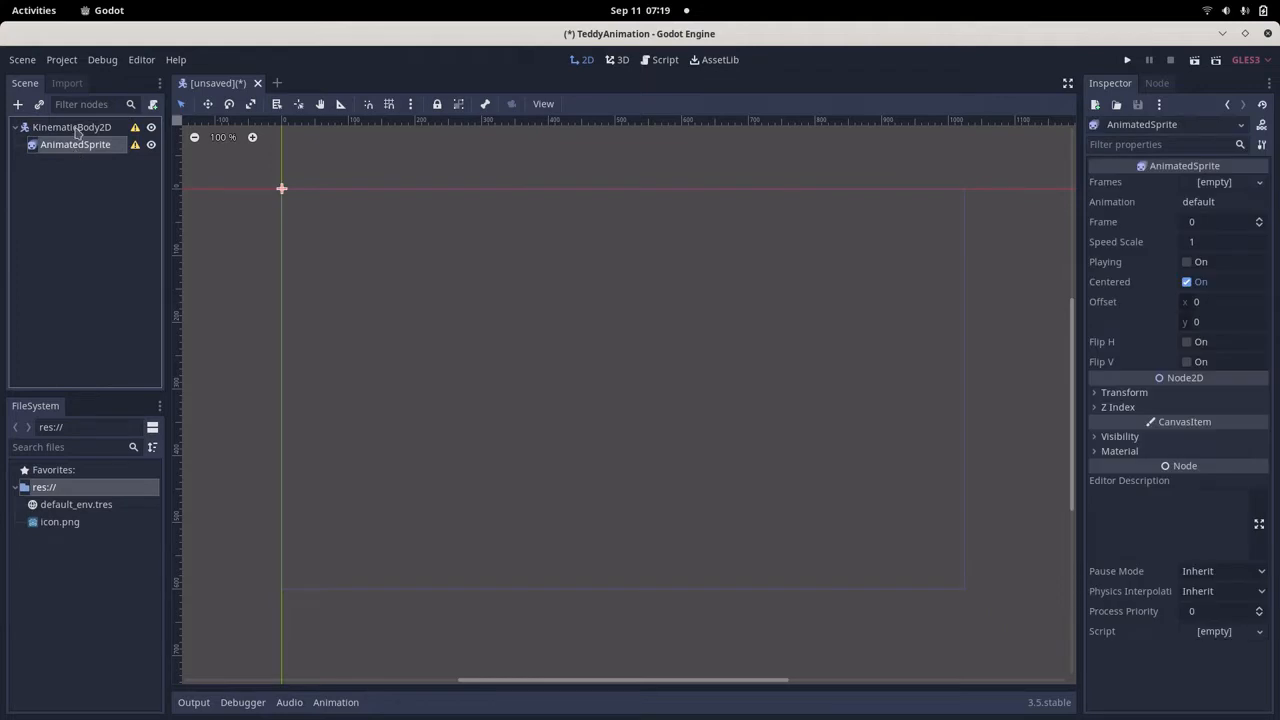
pyautogui.click(77, 131)
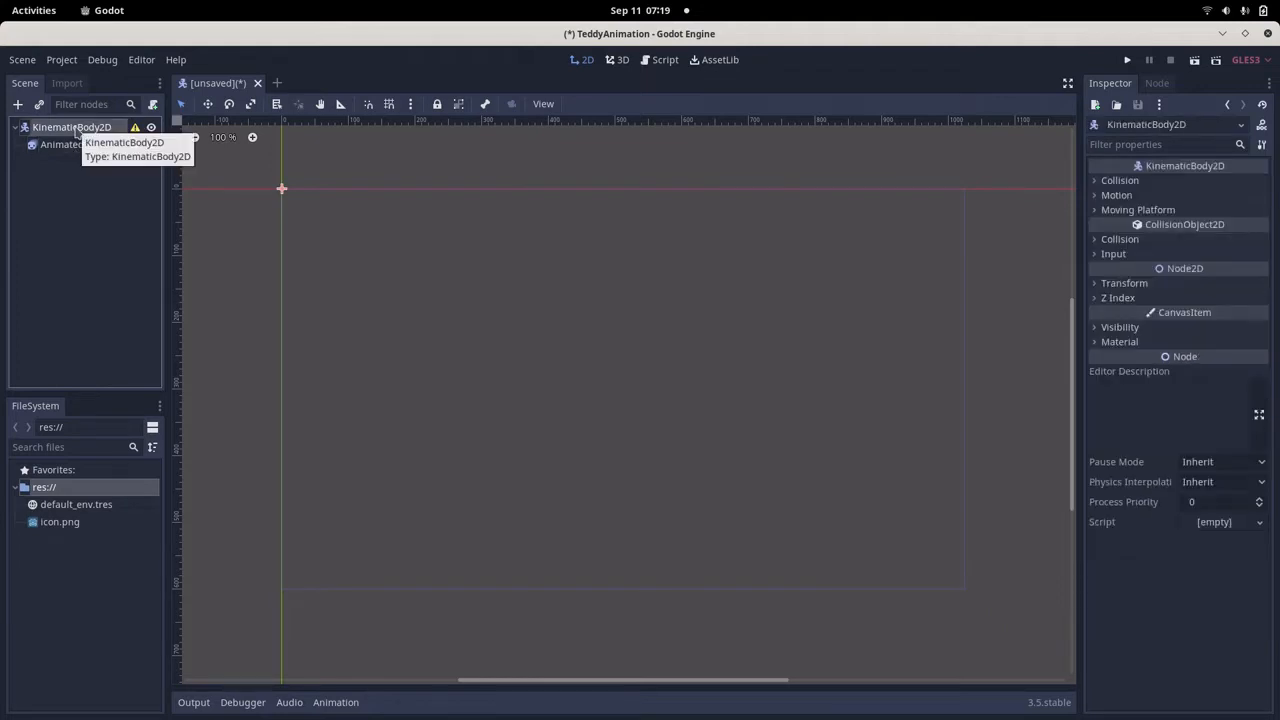
pyautogui.rightClick(77, 131)
pyautogui.click(96, 140)
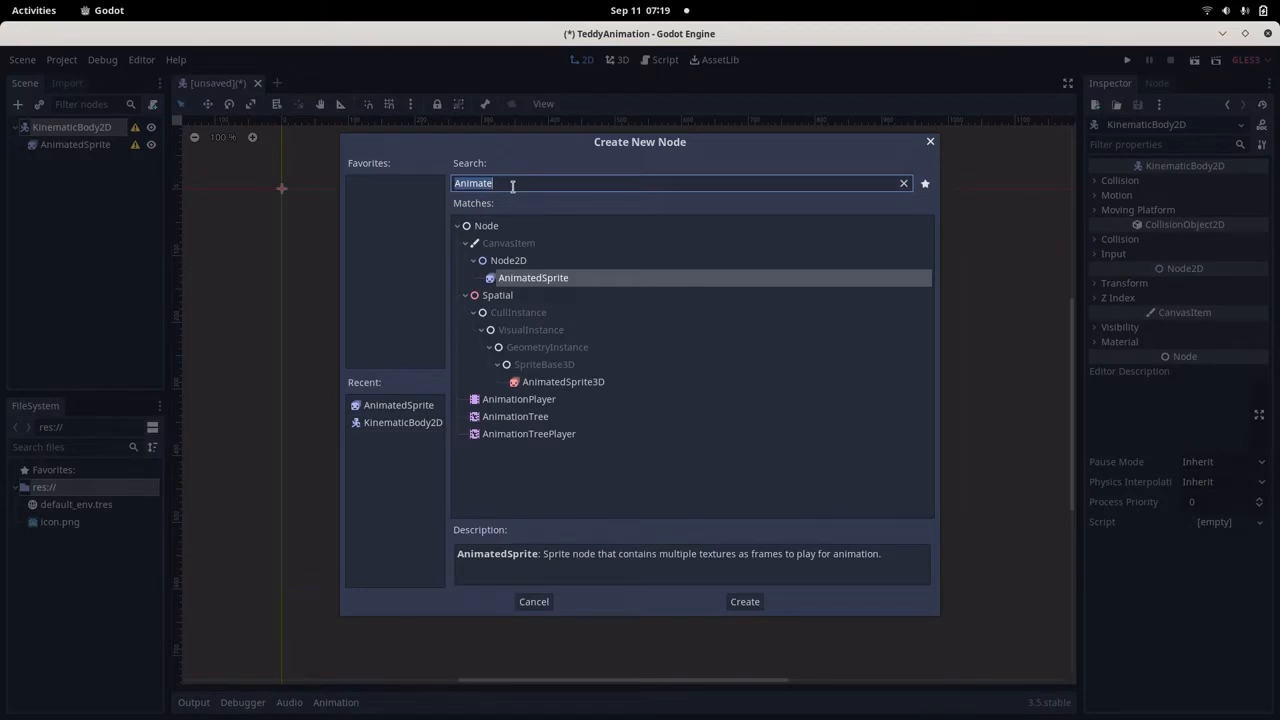
pyautogui.write('Collision')
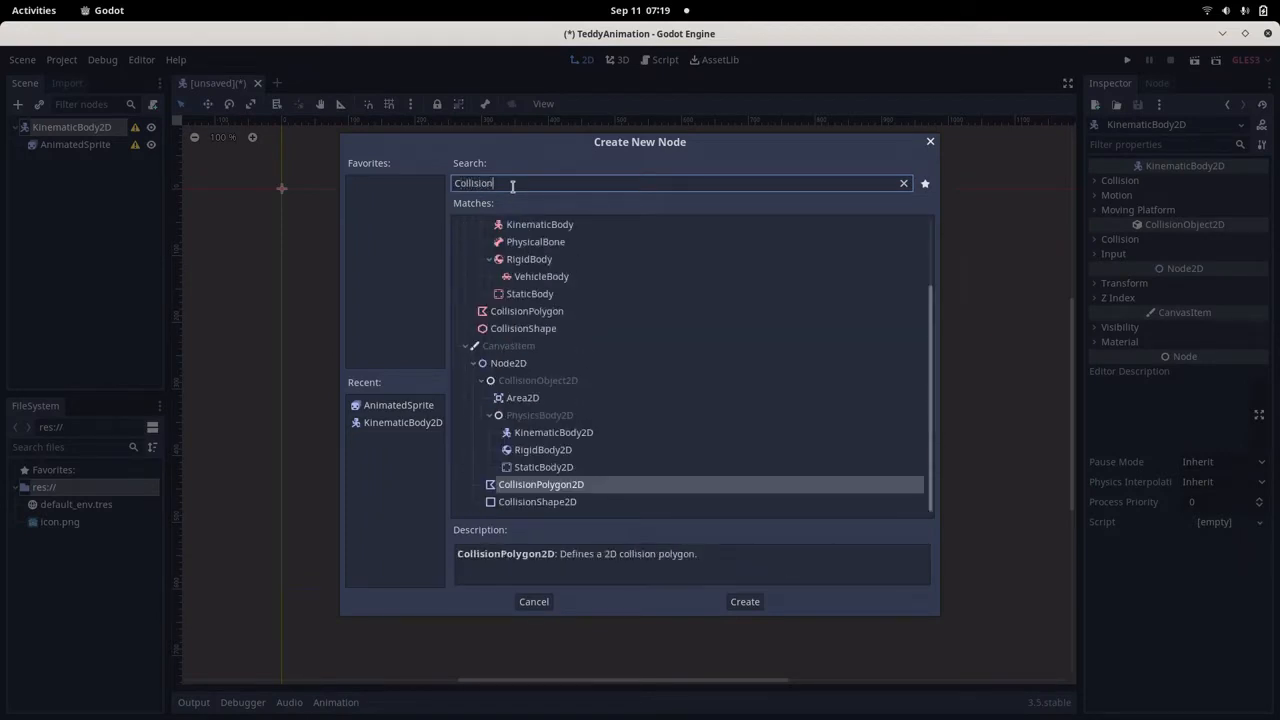
pyautogui.click(518, 505)
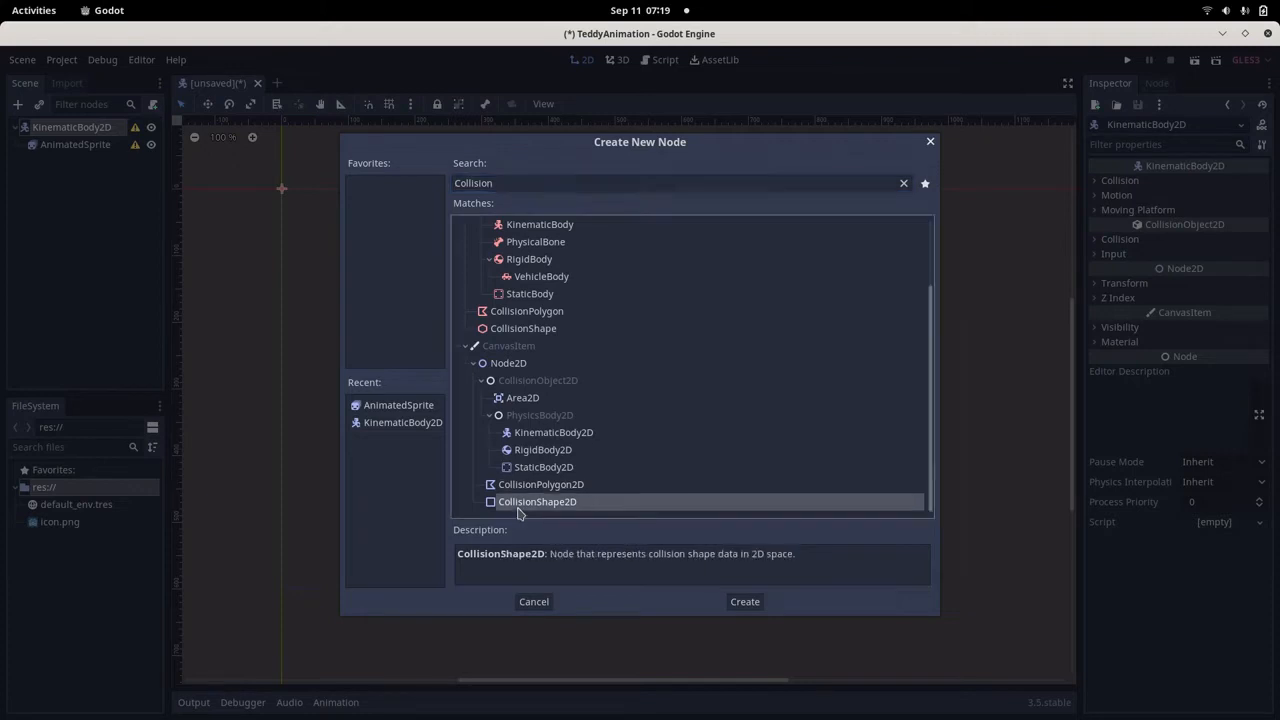
pyautogui.click(745, 601)
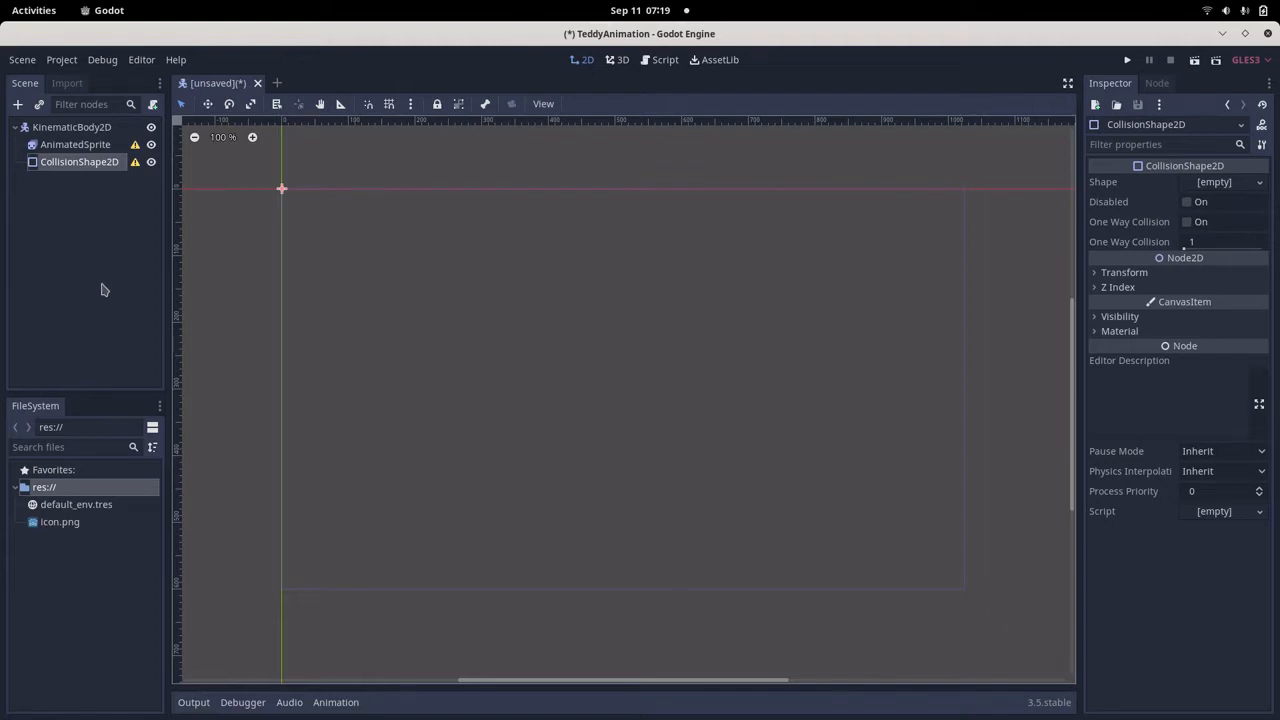
# Switch to the Text Editor article and review the parent and child node types listed under Step3.
pyautogui.hotkey('alt', 'Tab')
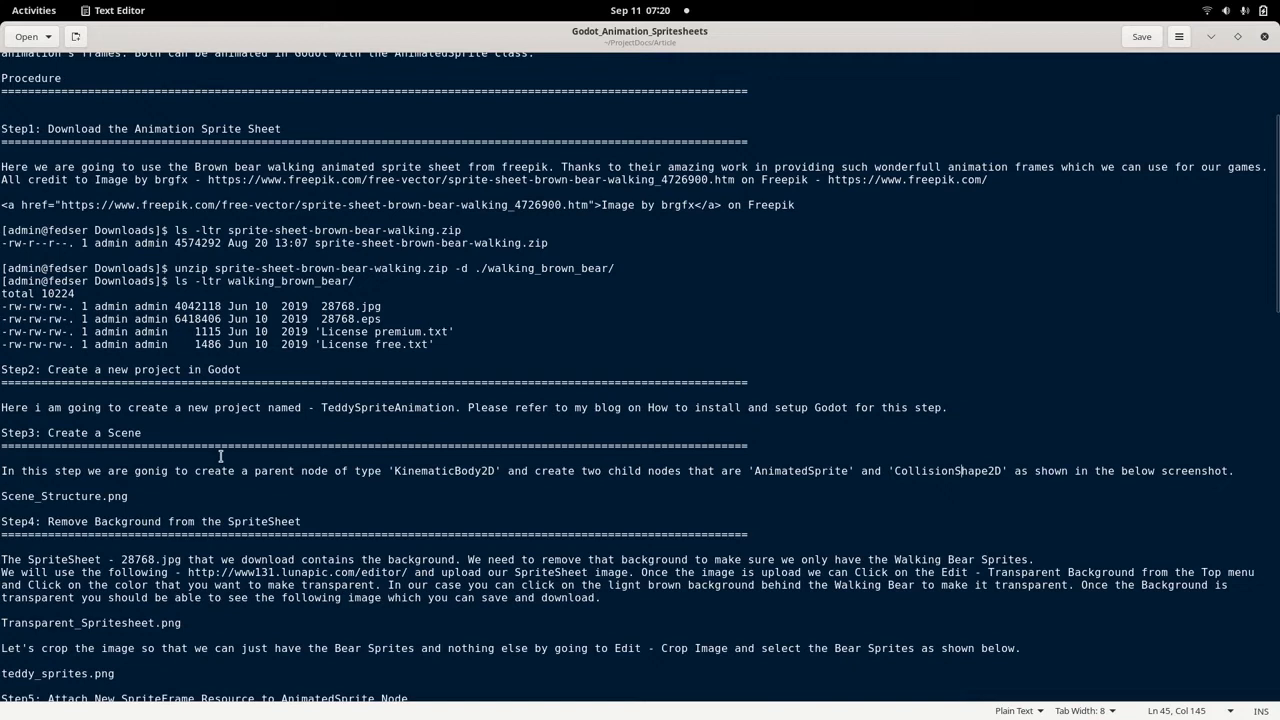
pyautogui.moveTo(155, 463); pyautogui.dragTo(484, 471)
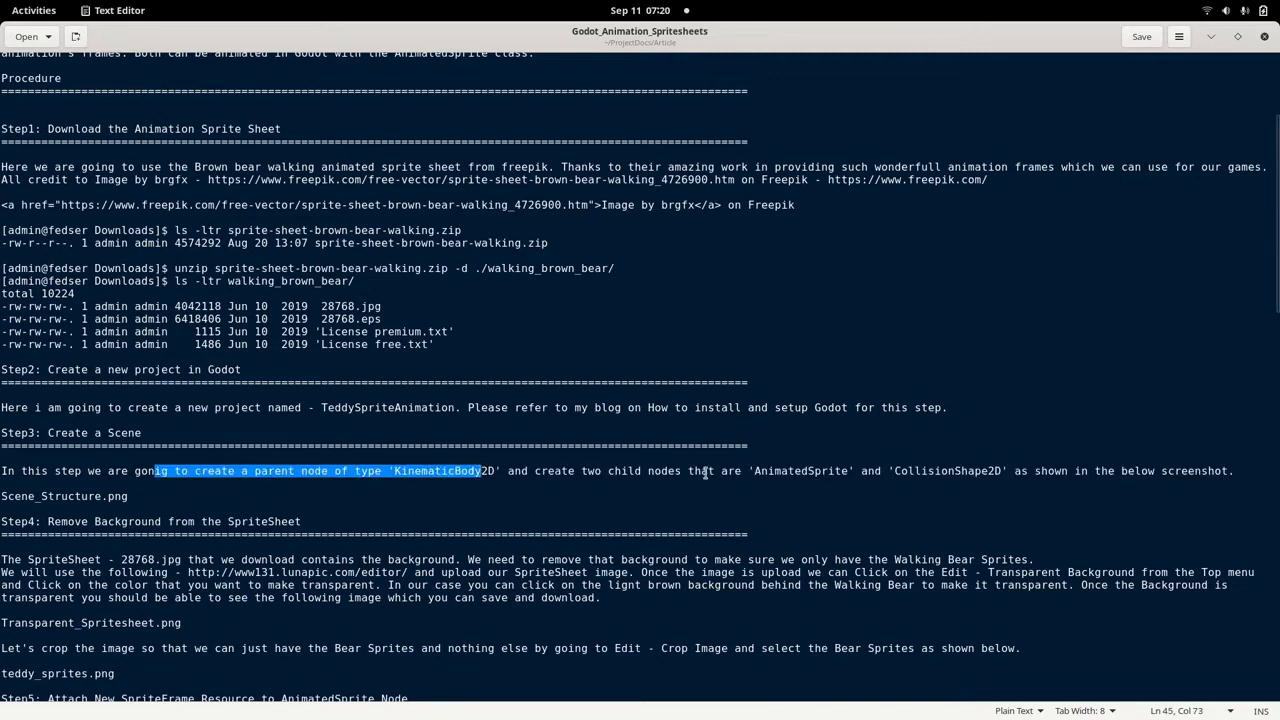
pyautogui.moveTo(706, 474); pyautogui.dragTo(840, 467)
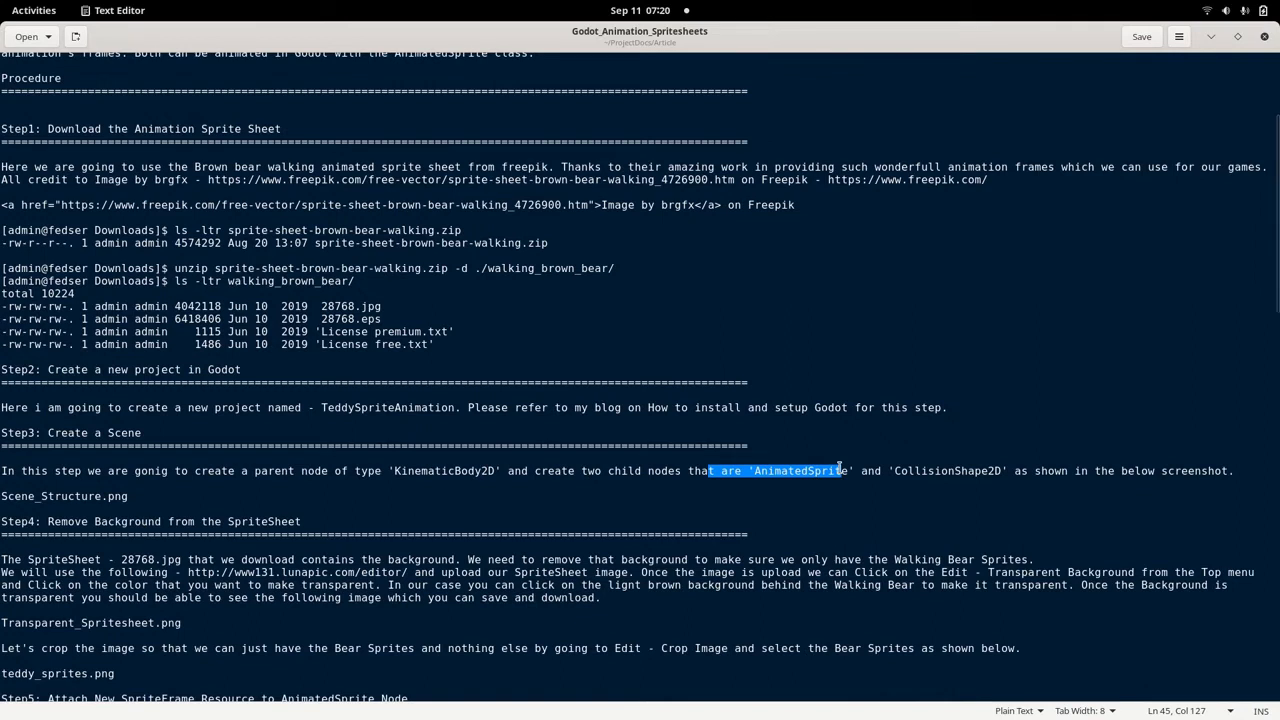
pyautogui.click(840, 467)
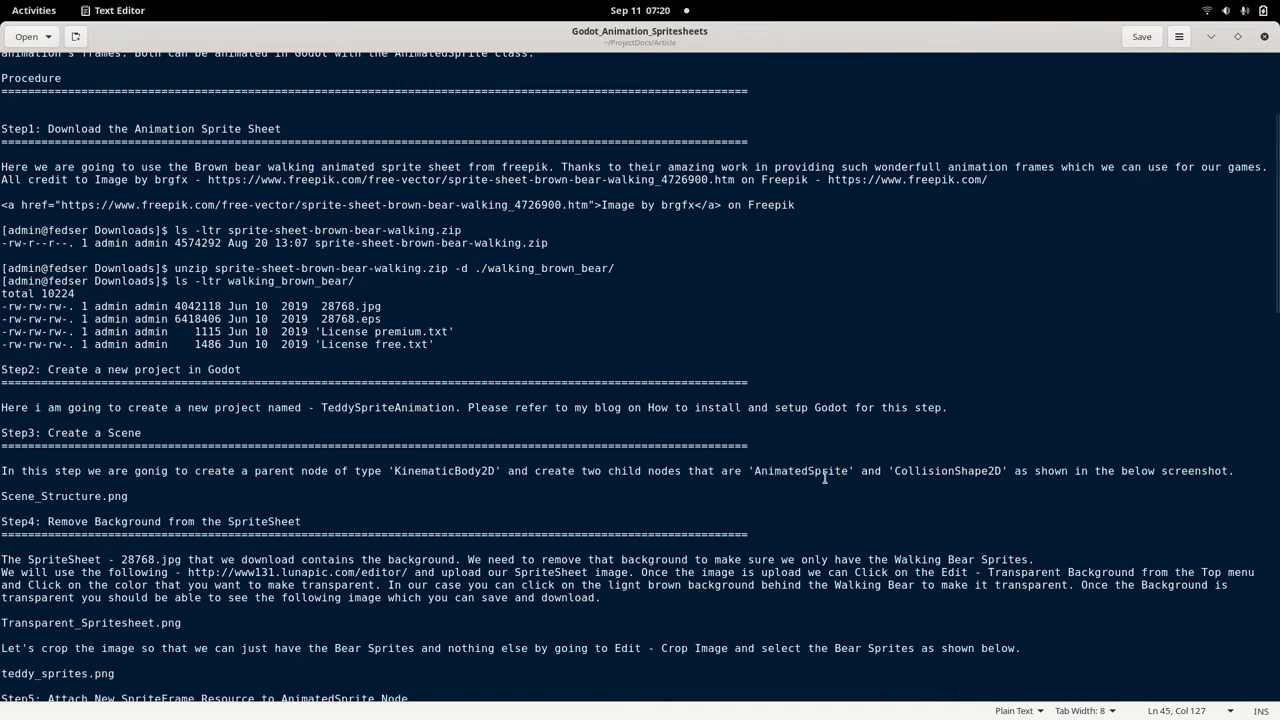
pyautogui.moveTo(887, 472); pyautogui.dragTo(1064, 472)
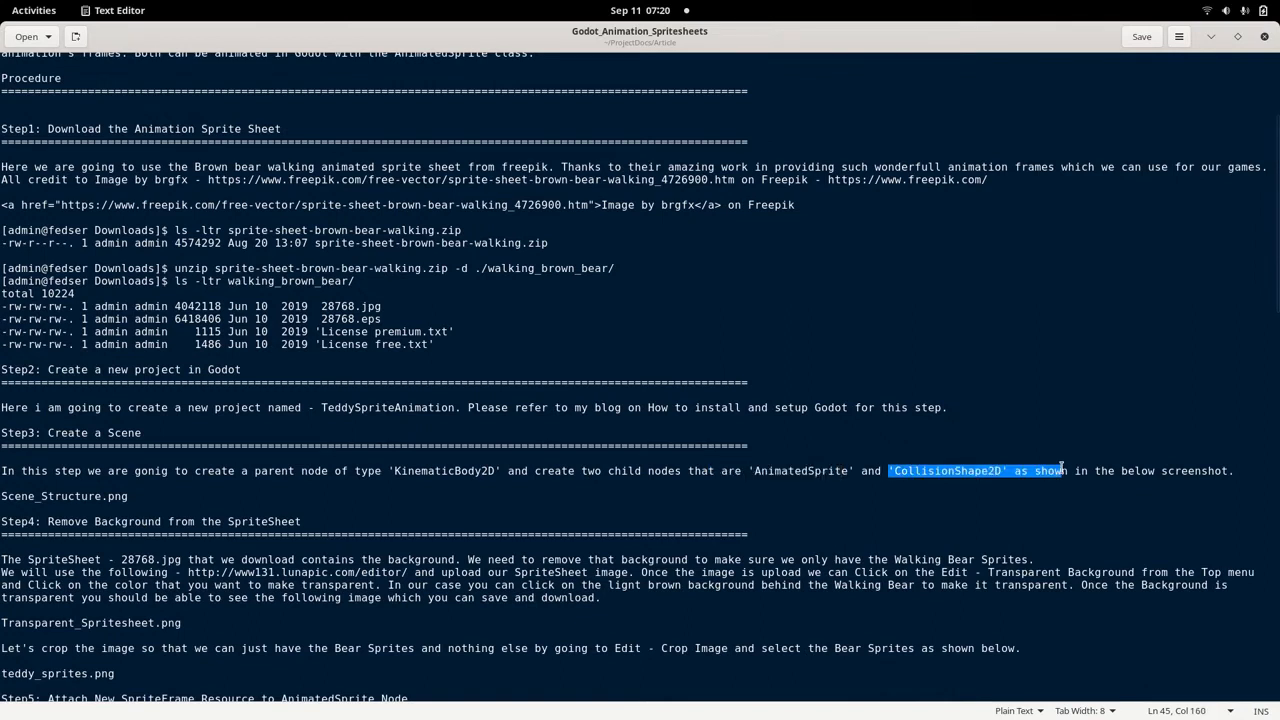
pyautogui.click(412, 535)
pyautogui.scroll(-3, 76, 552)
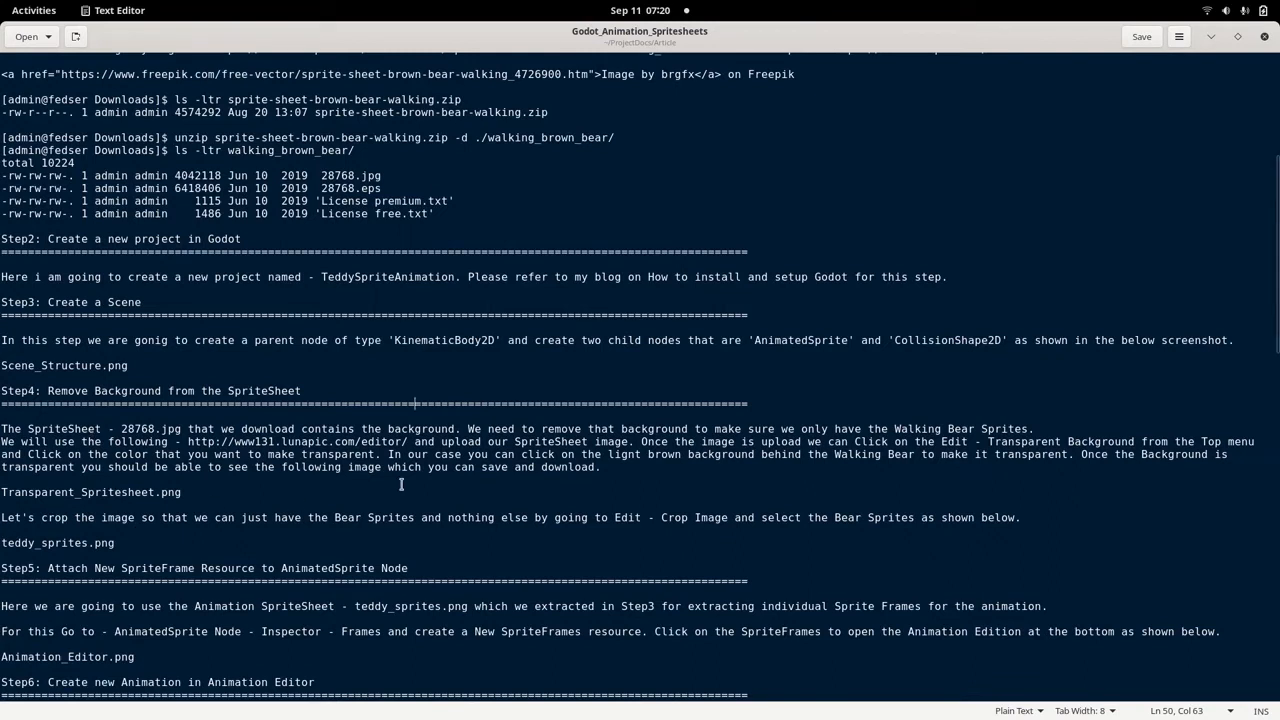
pyautogui.moveTo(409, 441); pyautogui.dragTo(189, 447)
pyautogui.hotkey('ctrl', 'c')
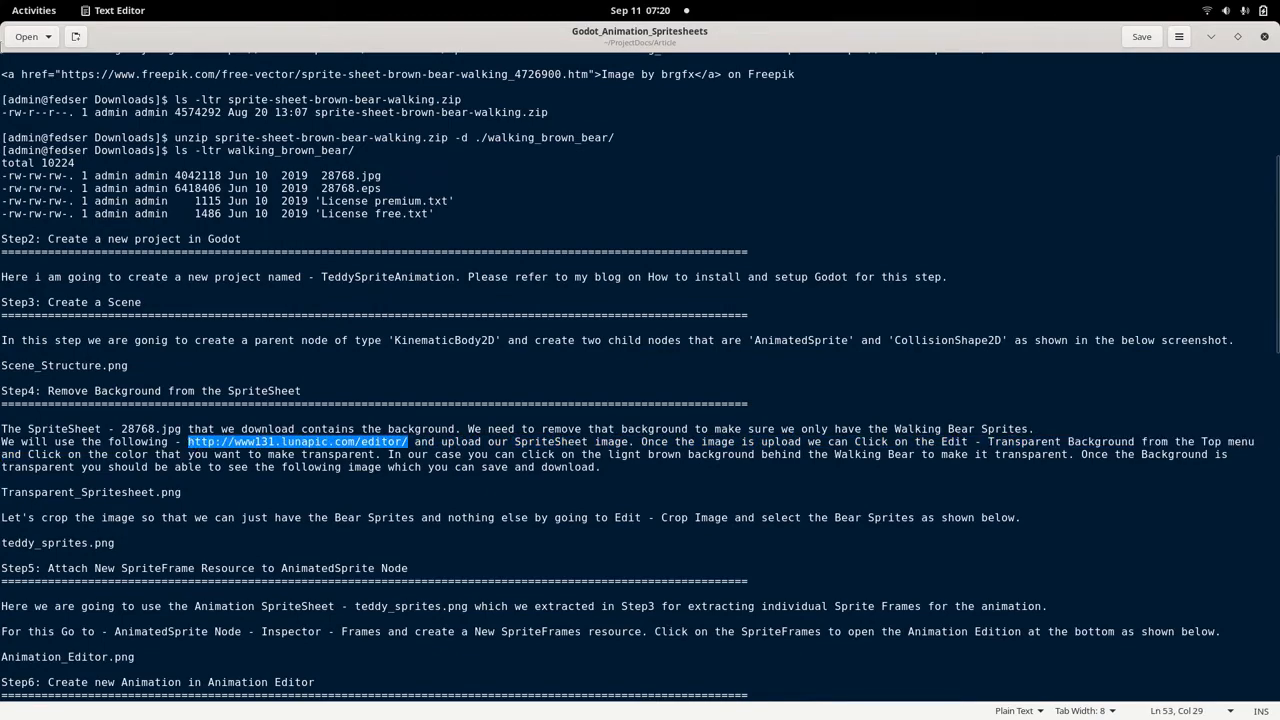
pyautogui.moveTo(2, 2)
pyautogui.click(249, 521)
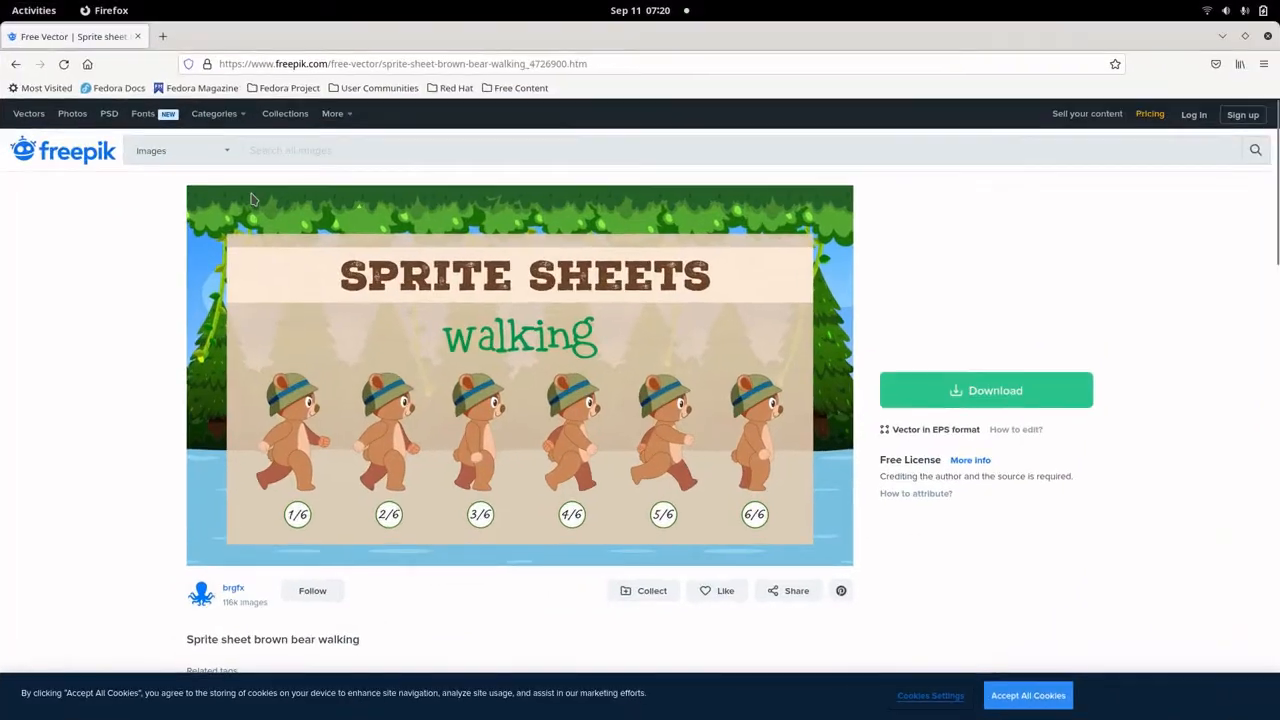
pyautogui.click(162, 36)
pyautogui.hotkey('ctrl', 'v')
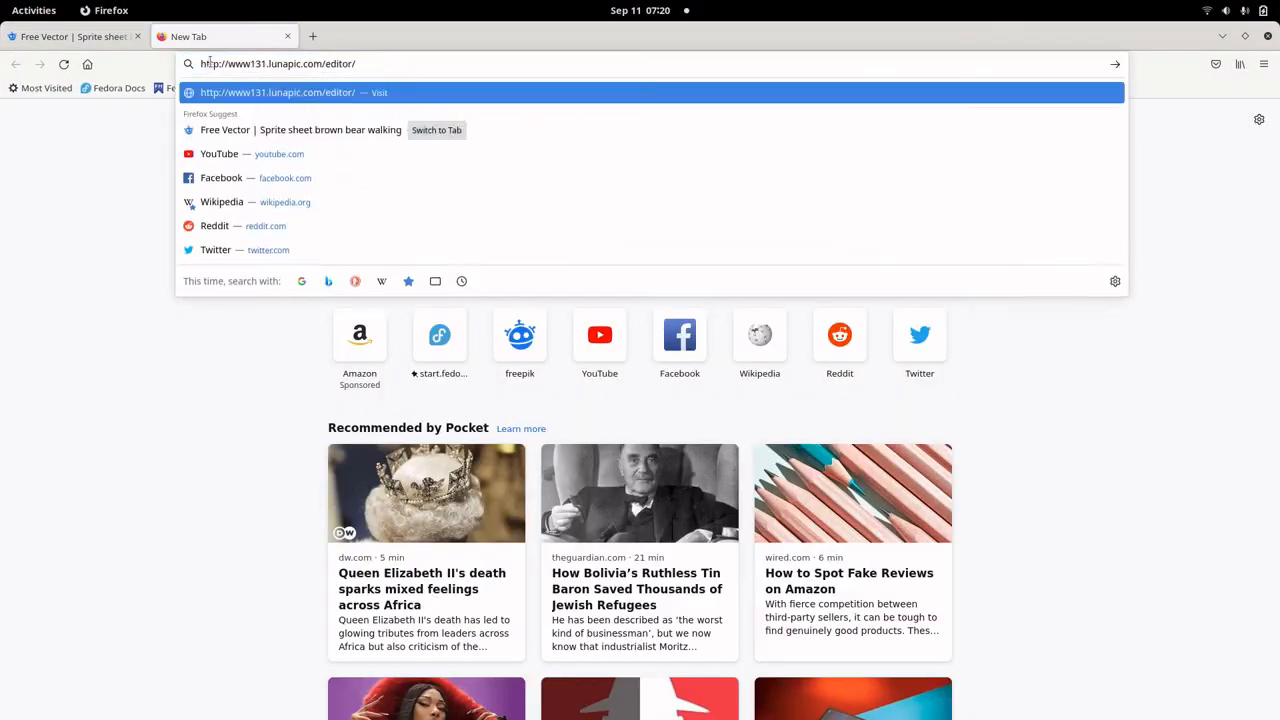
pyautogui.press('Return')
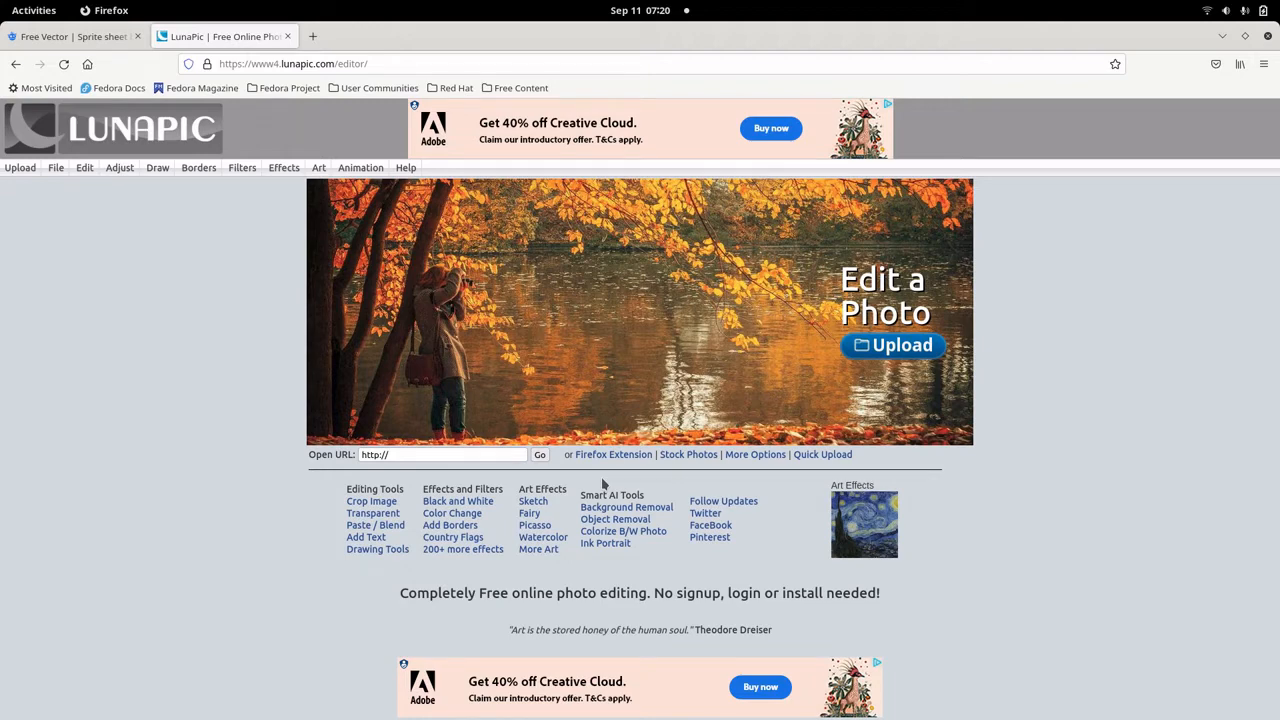
# Upload the walking brown bear sprite sheet image to the LunaPic editor and look over its bear frames.
pyautogui.click(912, 352)
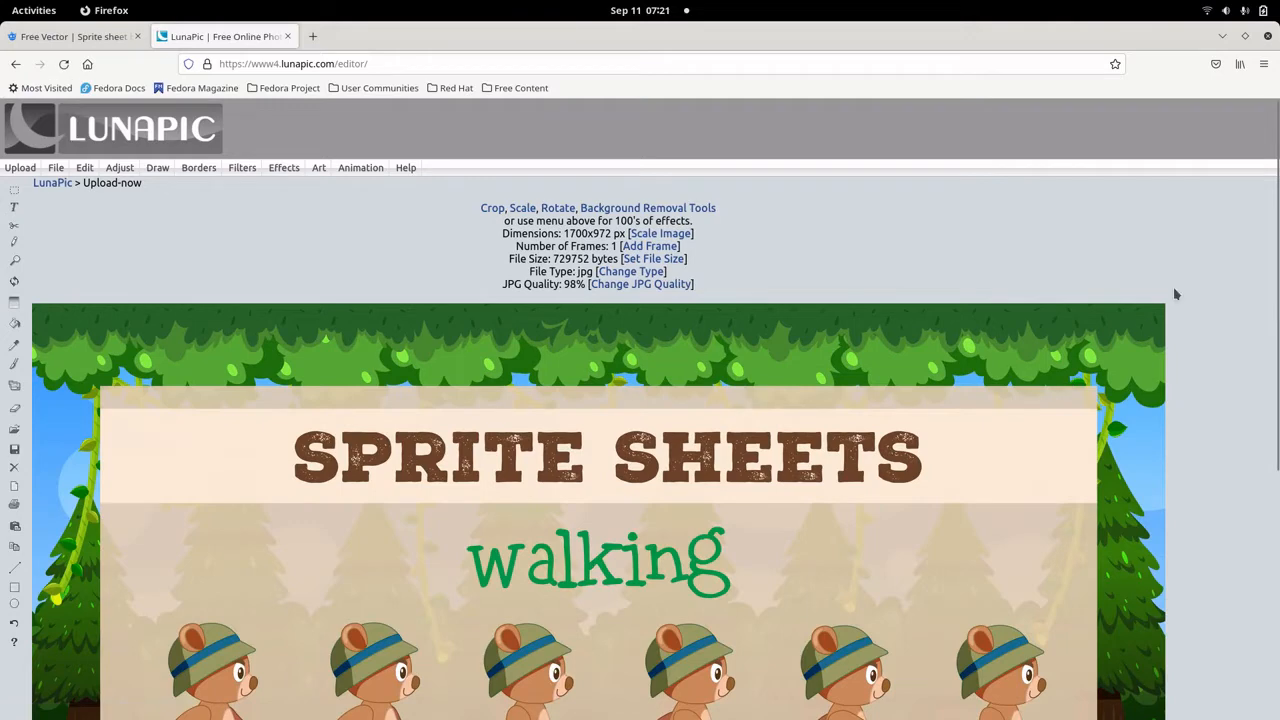
pyautogui.scroll(-5, 1189, 312)
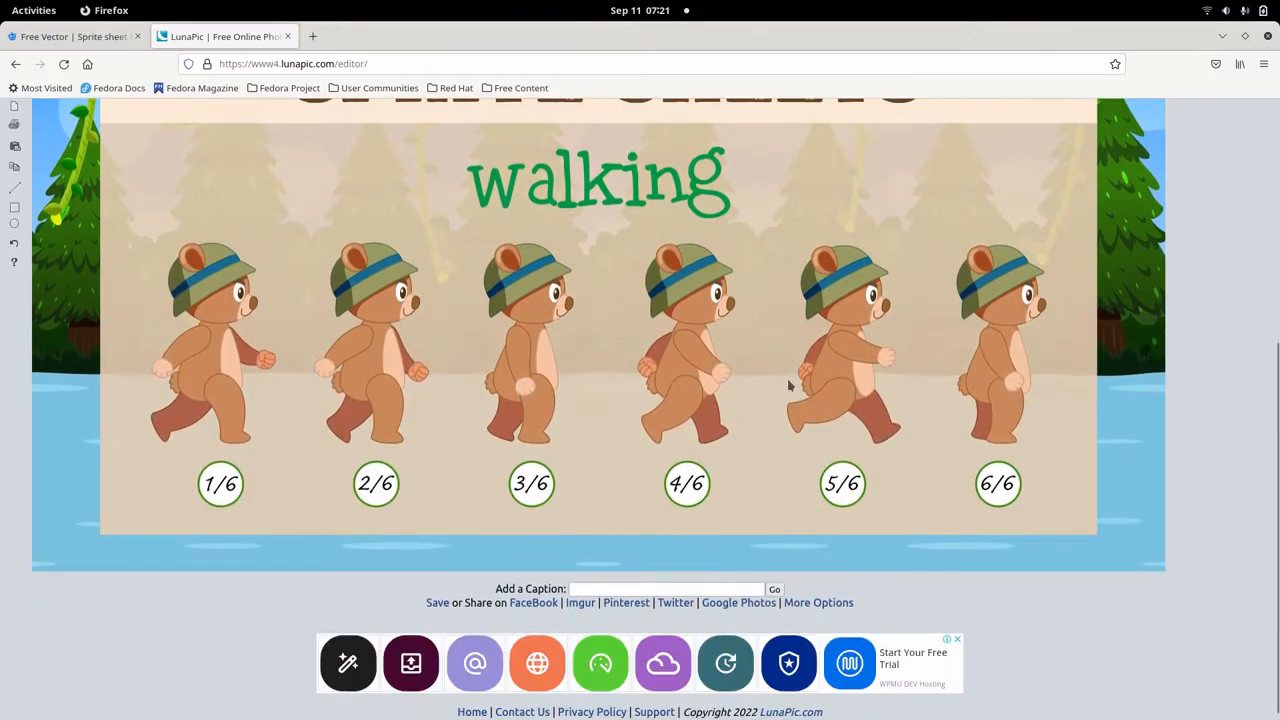
pyautogui.scroll(1, 770, 365)
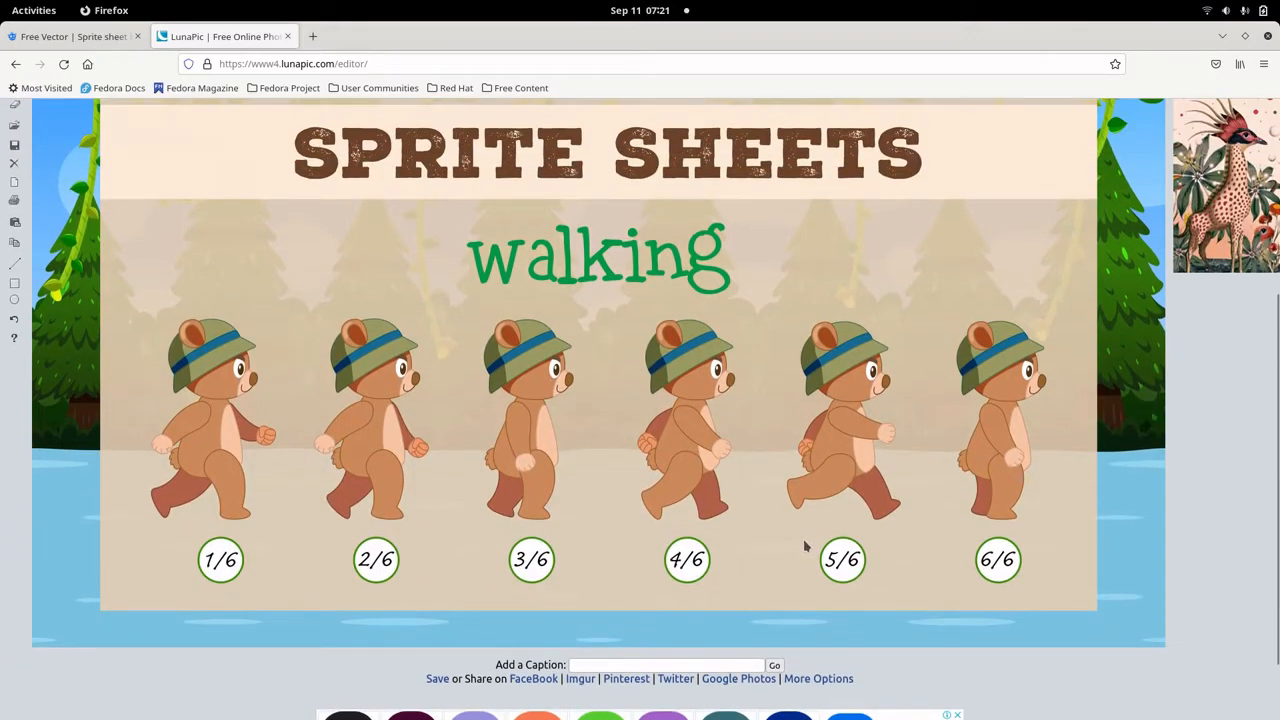
pyautogui.scroll(3, 173, 245)
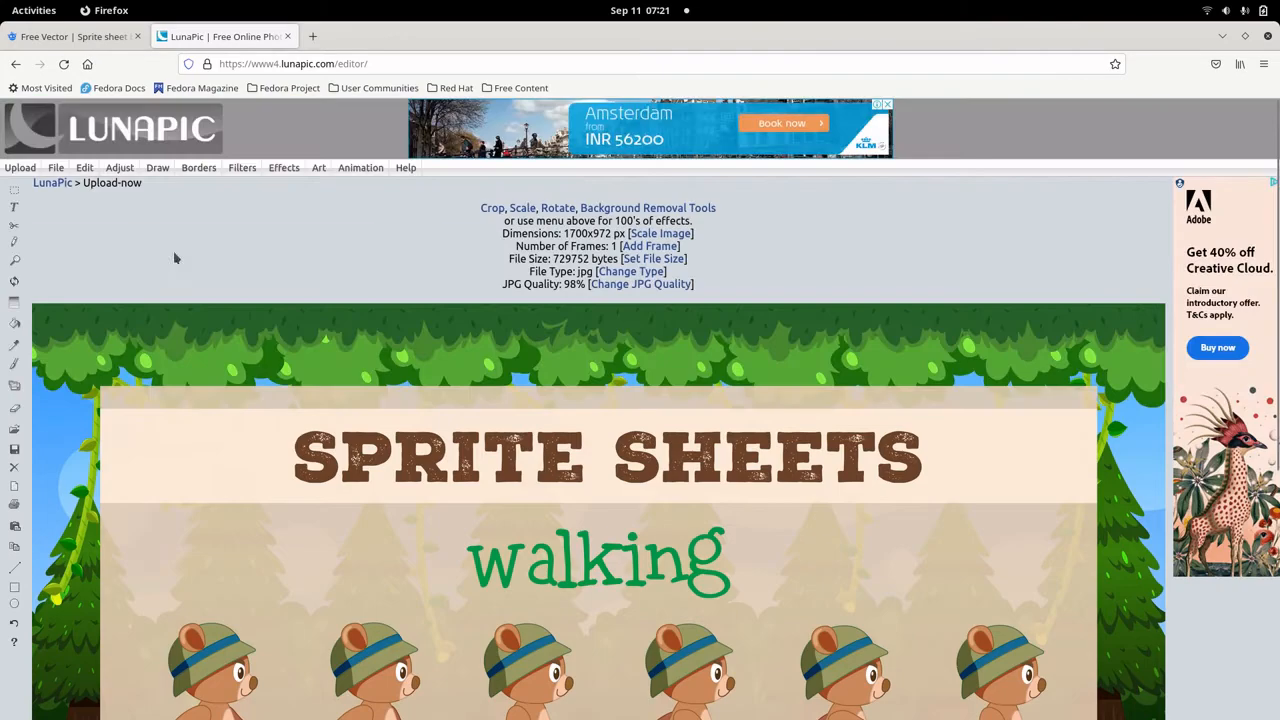
pyautogui.scroll(-3, 240, 620)
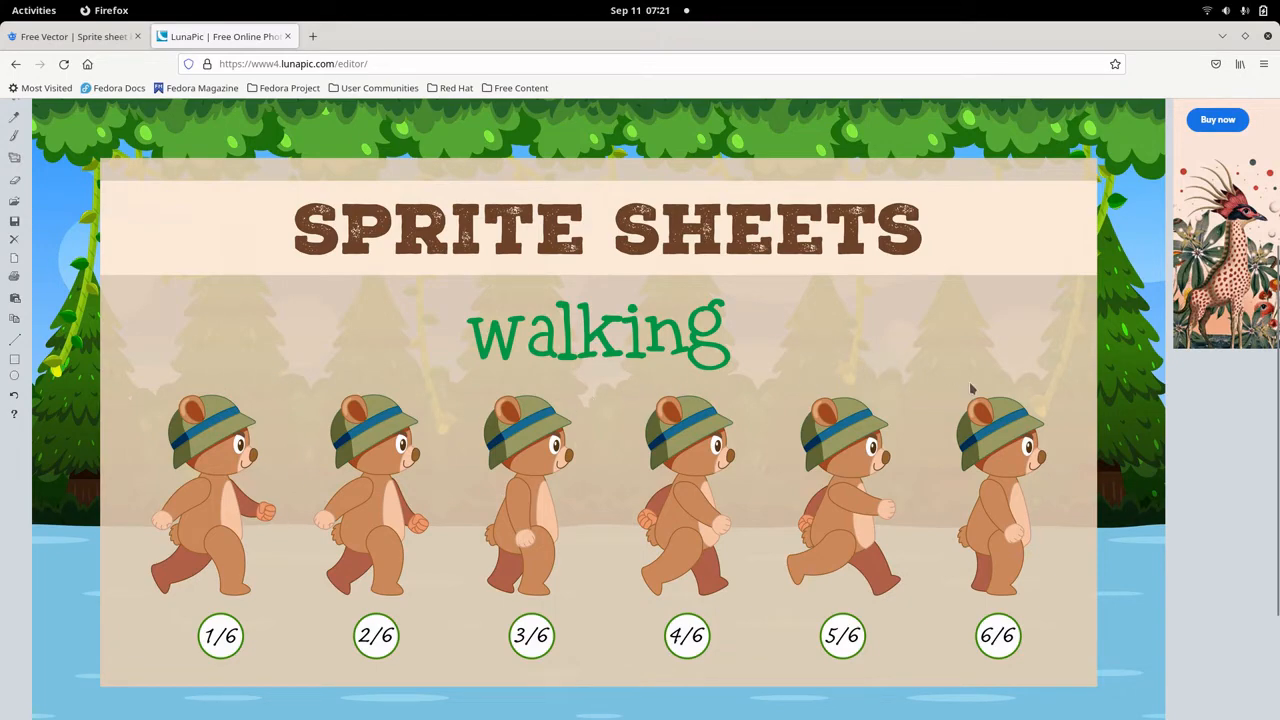
pyautogui.scroll(1, 278, 482)
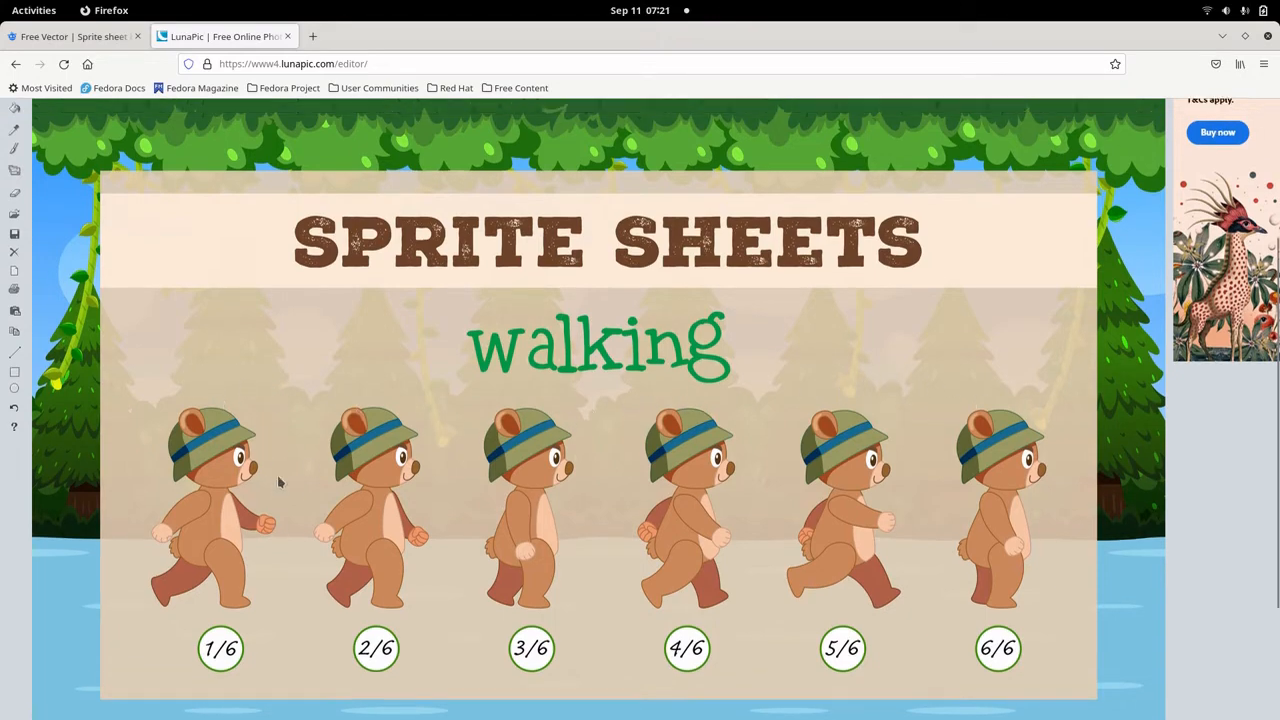
# Make the light brown background behind the walking bears transparent using Transparent Background, and check the result around all six frames.
pyautogui.scroll(5, 278, 482)
pyautogui.click(84, 167)
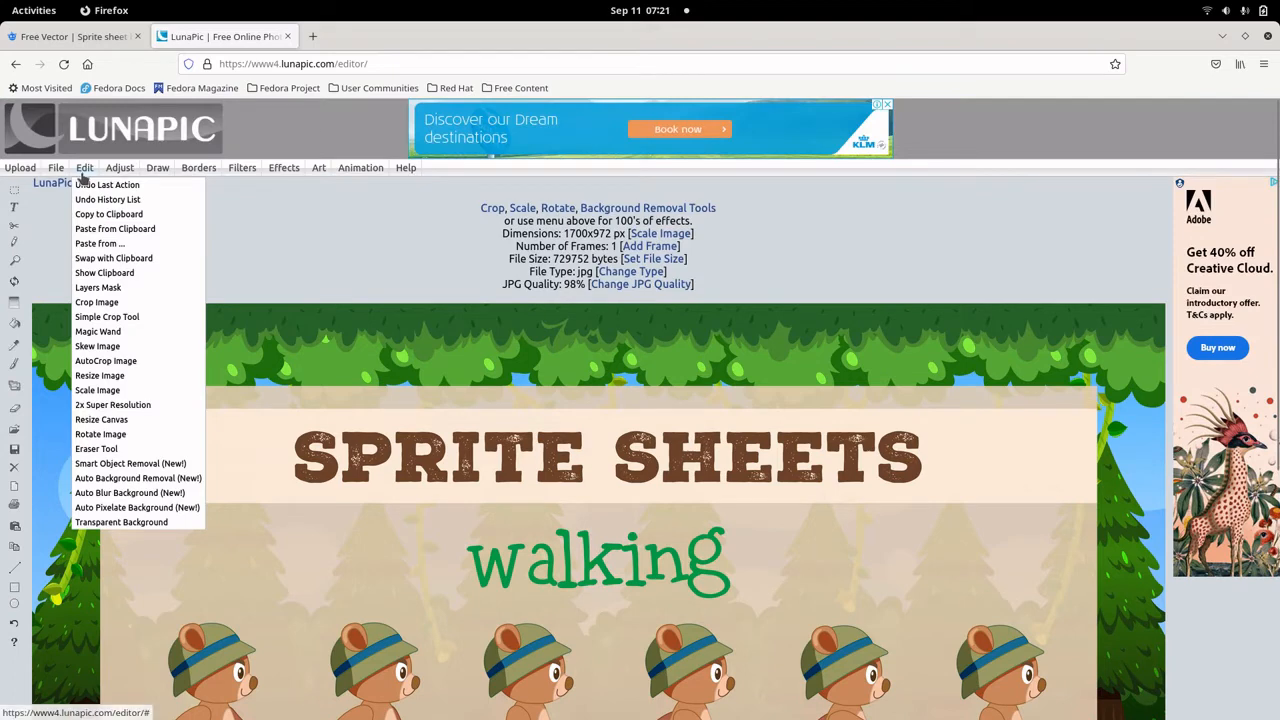
pyautogui.click(123, 523)
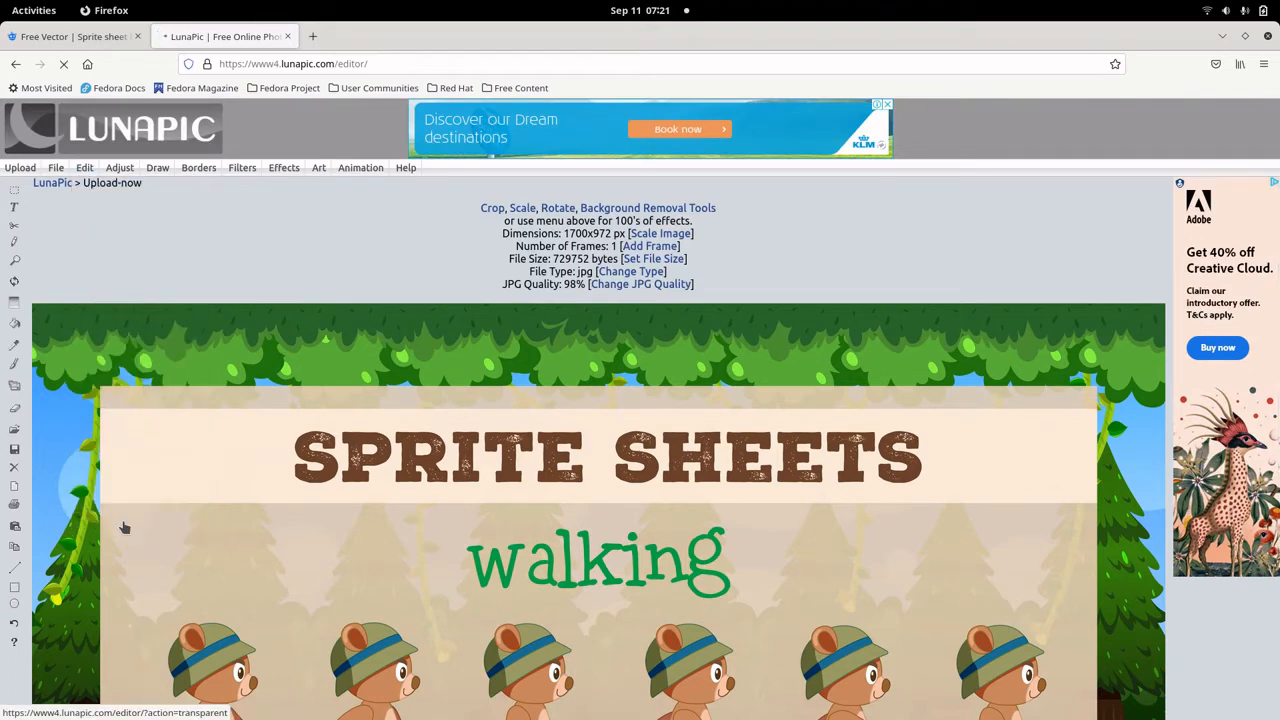
pyautogui.scroll(-2, 384, 521)
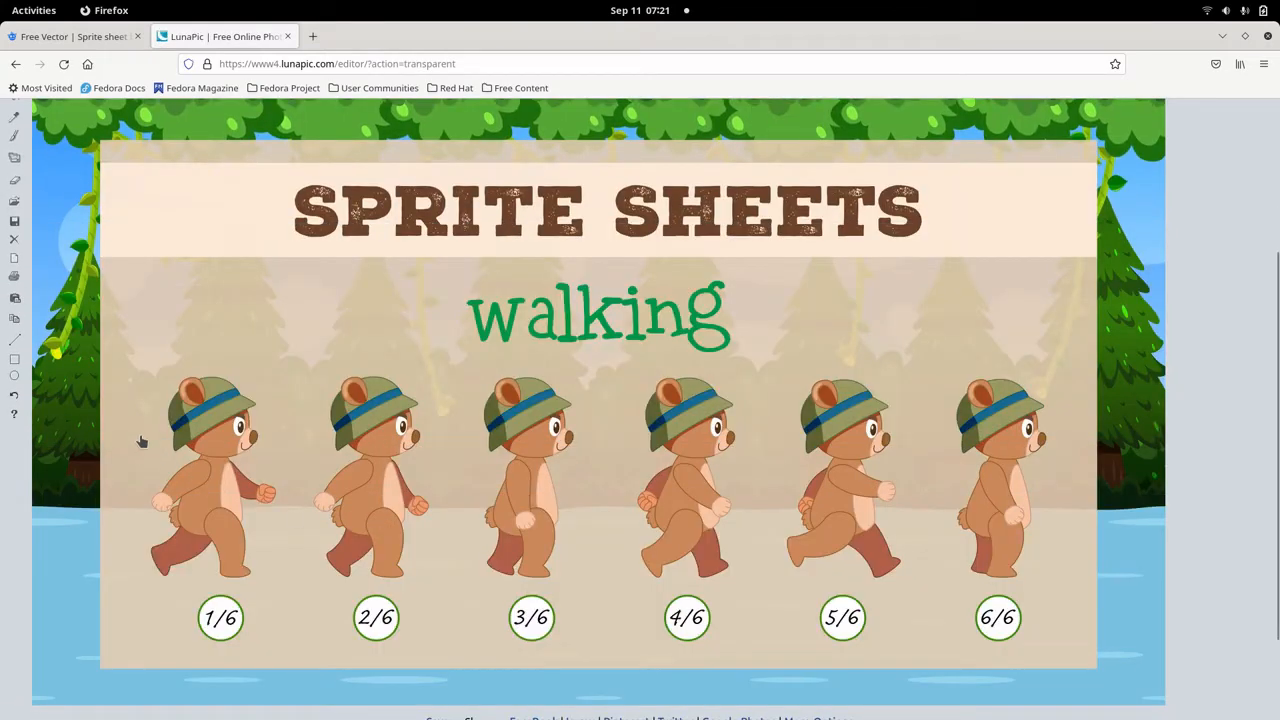
pyautogui.click(267, 384)
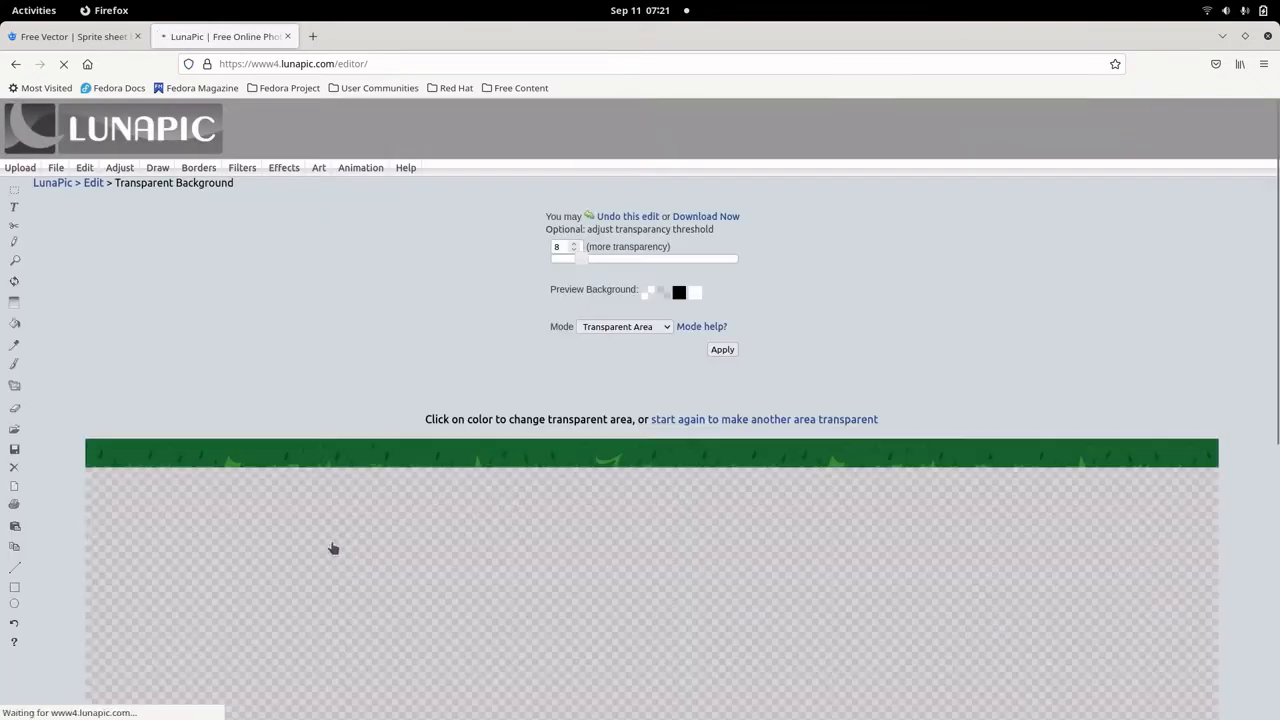
pyautogui.scroll(-2, 1130, 436)
pyautogui.scroll(-4, 1130, 436)
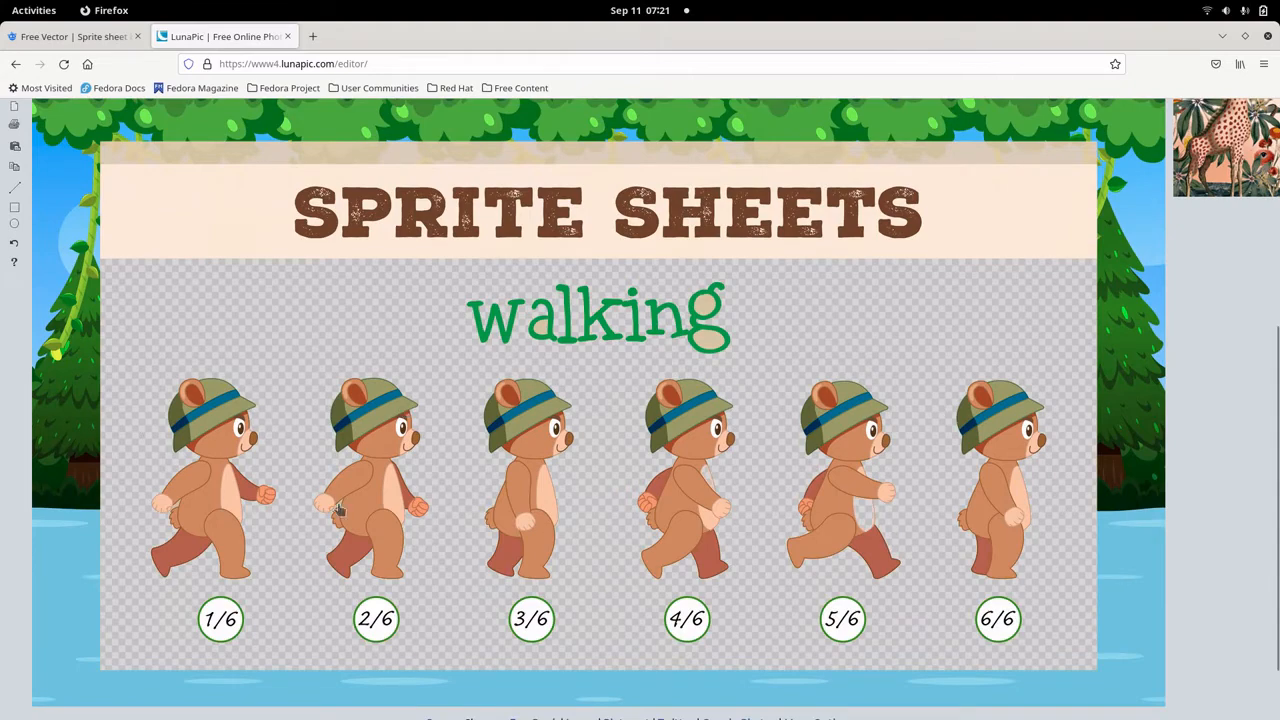
pyautogui.scroll(4, 210, 457)
pyautogui.scroll(3, 195, 410)
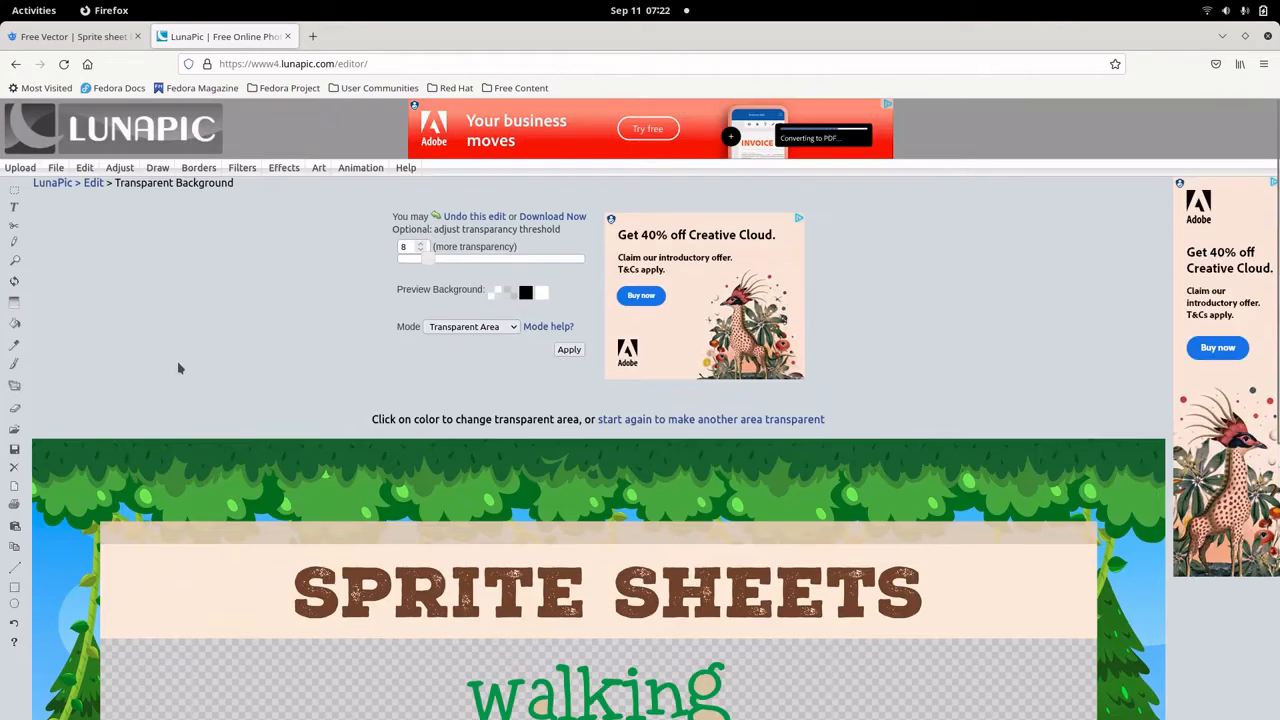
# Select a rectangle around the row of six bears with the Crop Image tool and extract it with Copy/Paste.
pyautogui.moveTo(82, 171)
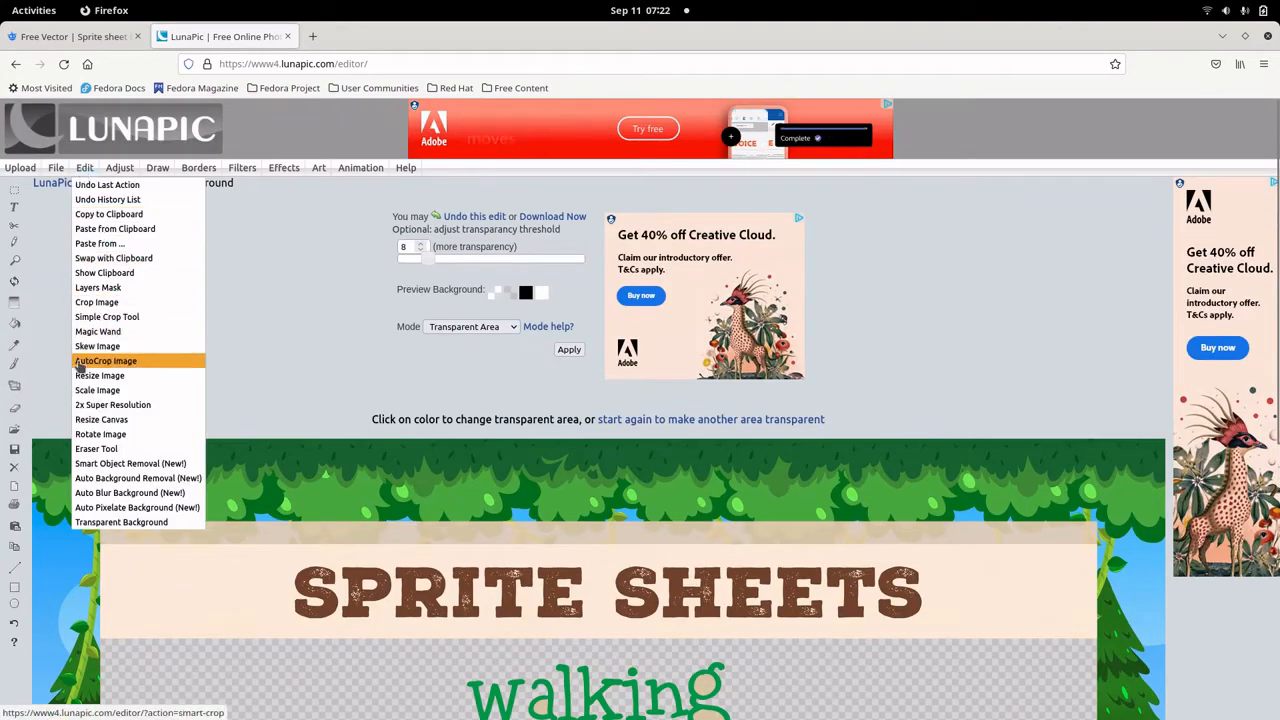
pyautogui.click(87, 303)
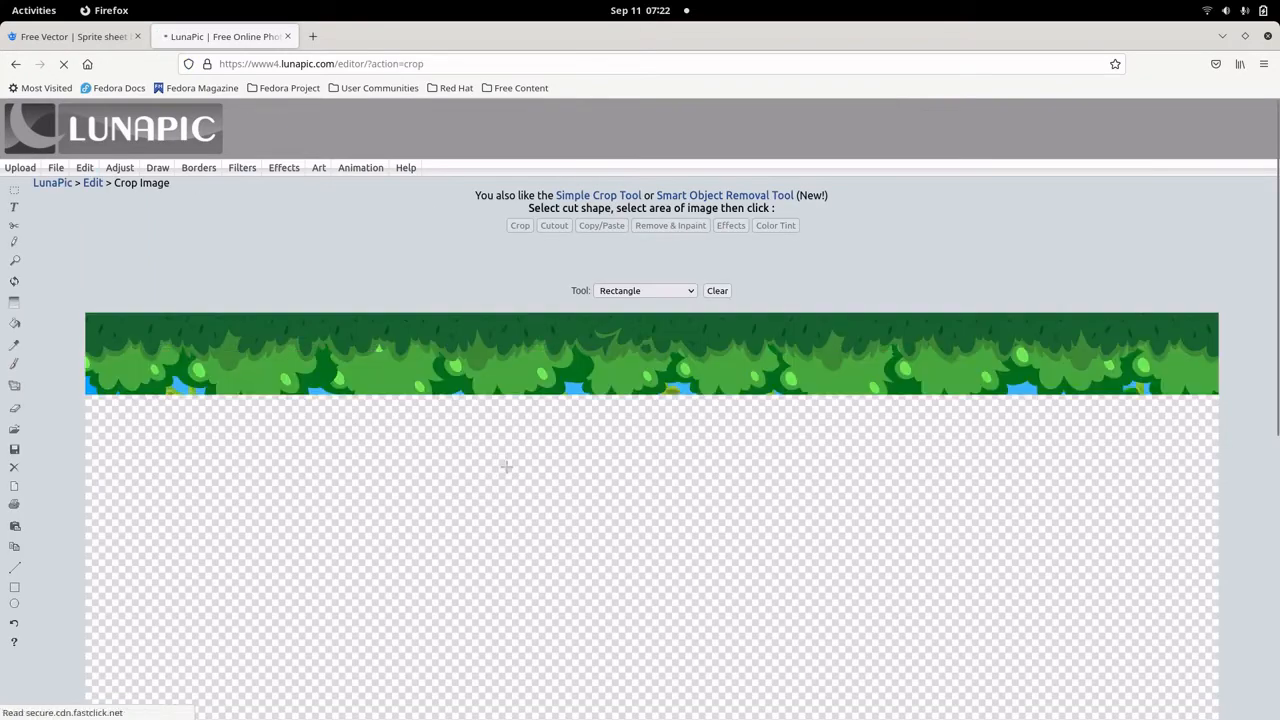
pyautogui.scroll(-1, 507, 477)
pyautogui.scroll(-5, 507, 477)
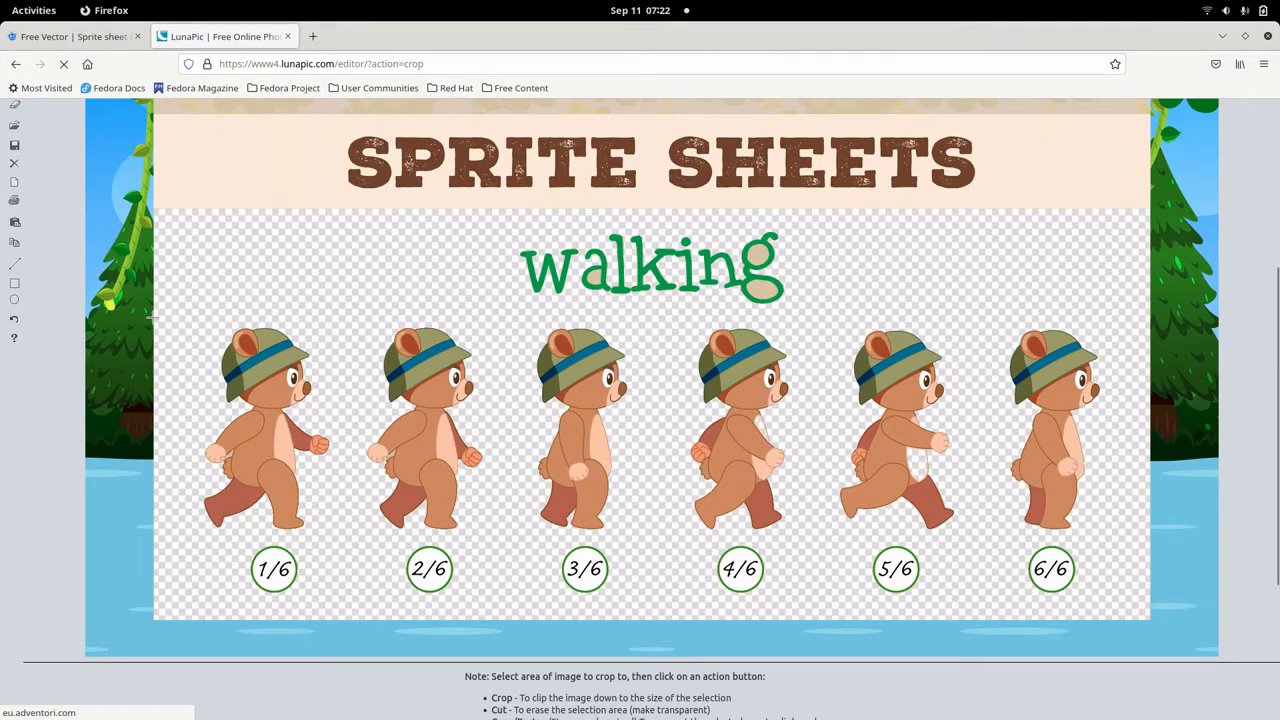
pyautogui.moveTo(153, 316); pyautogui.dragTo(1150, 541)
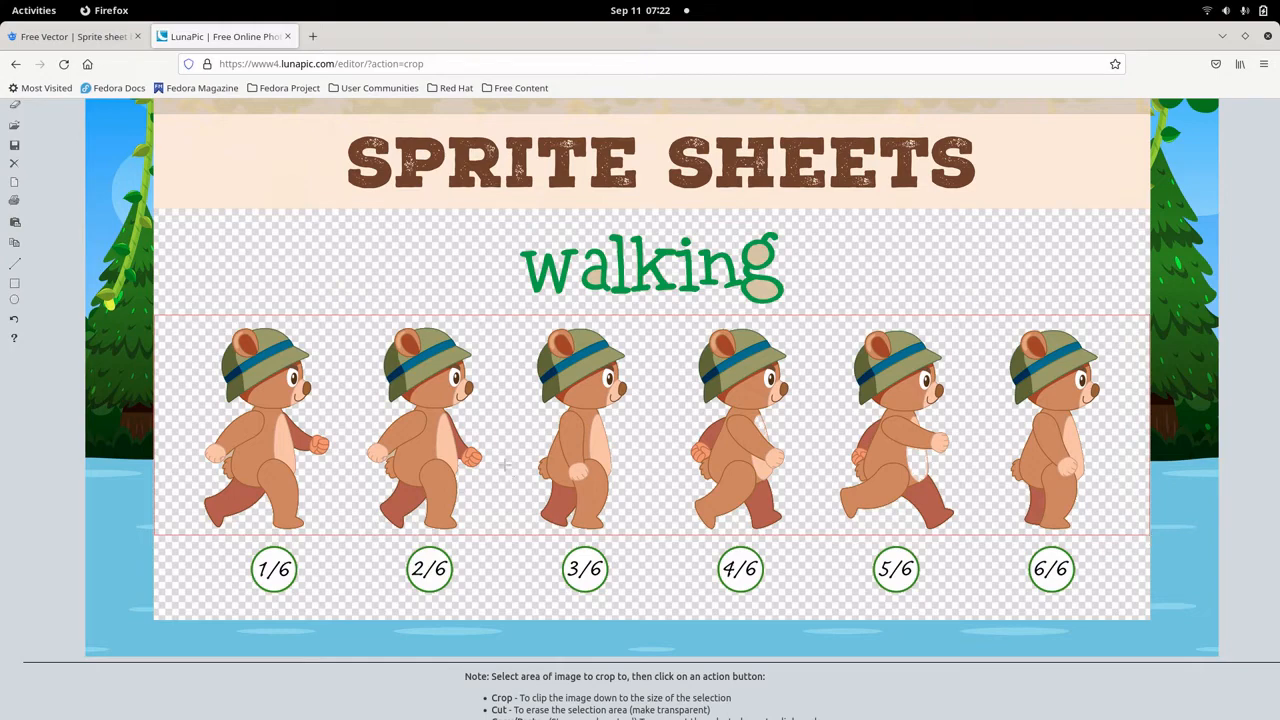
pyautogui.scroll(5, 491, 437)
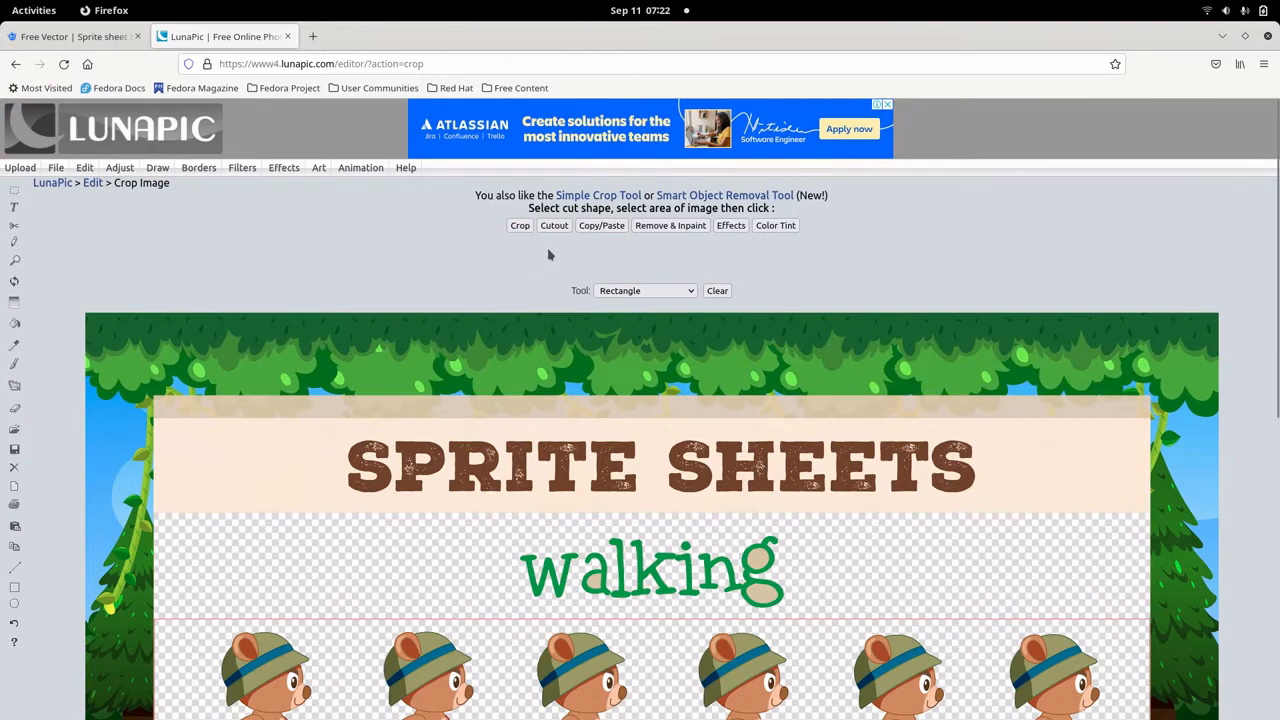
pyautogui.click(600, 230)
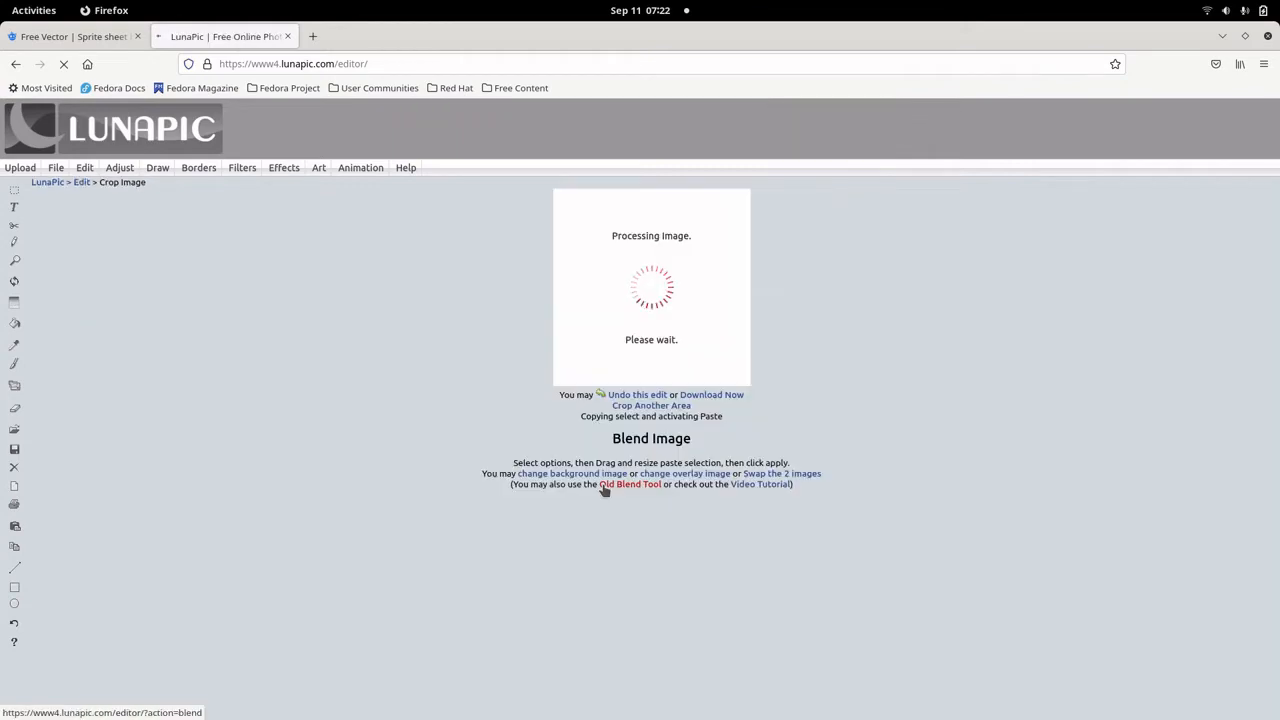
# Save the pasted bear strip image as bear.png in the Downloads folder.
pyautogui.scroll(-1, 797, 540)
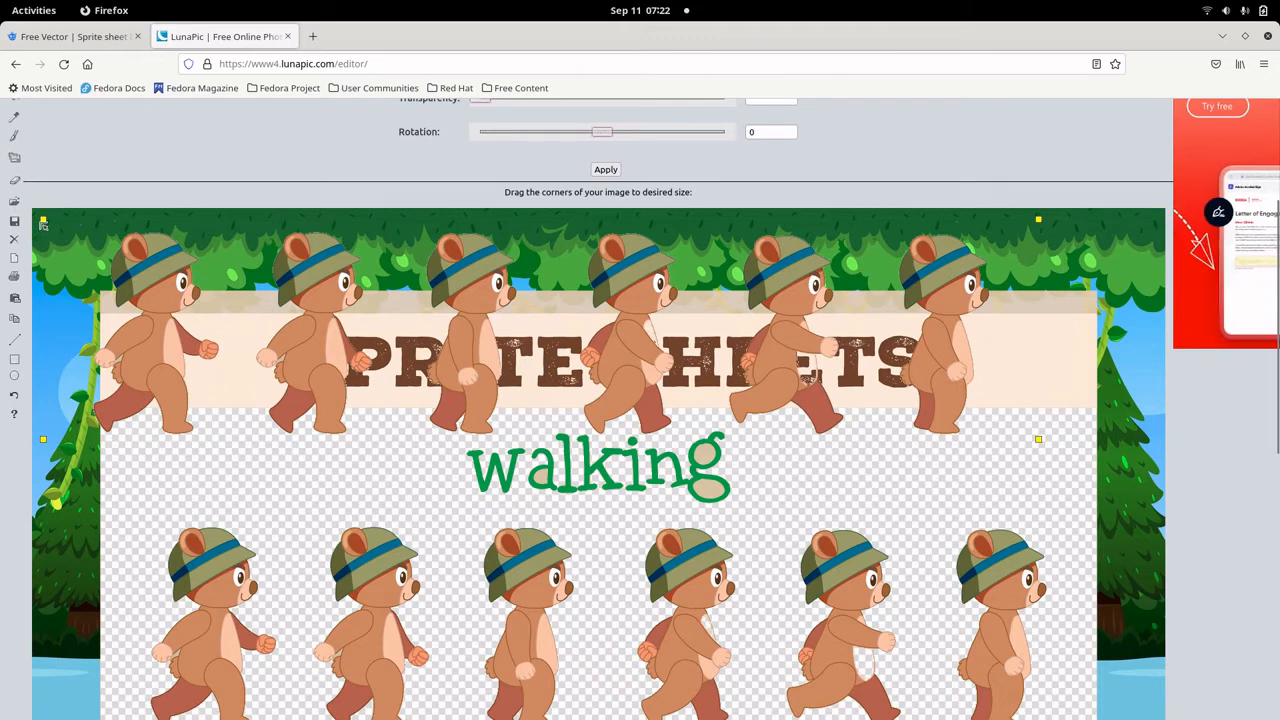
pyautogui.rightClick(679, 315)
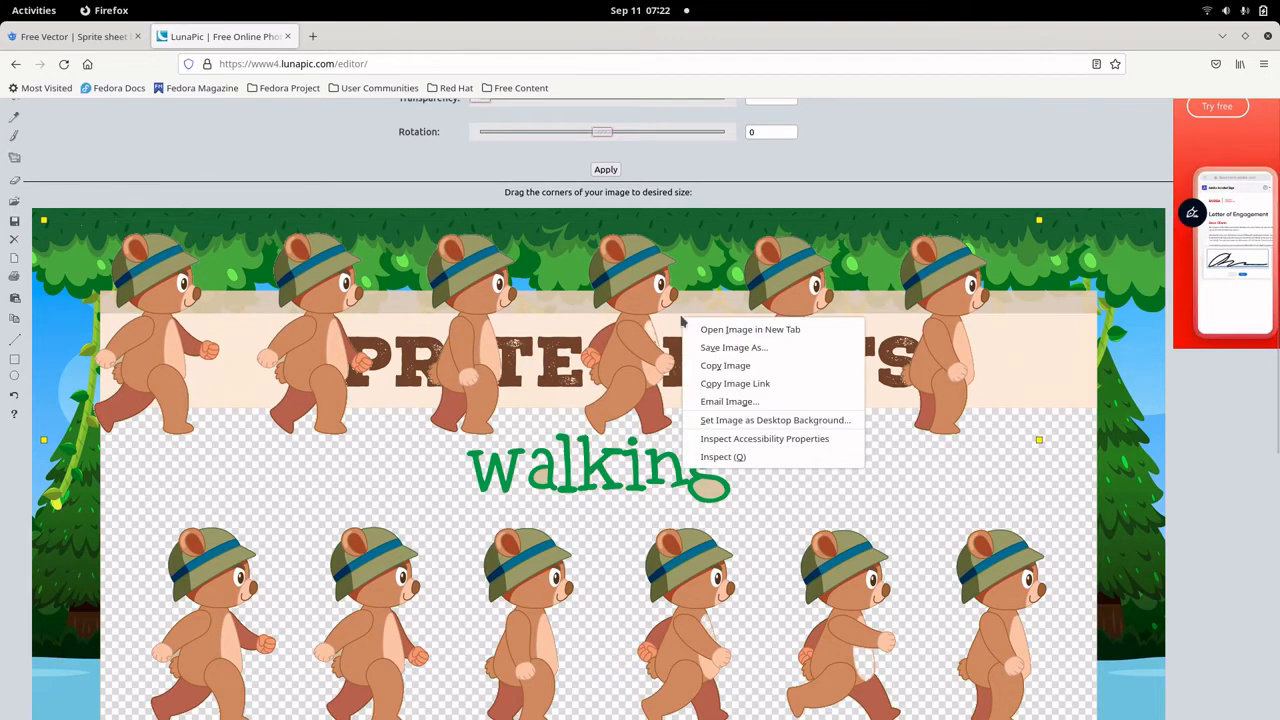
pyautogui.click(733, 347)
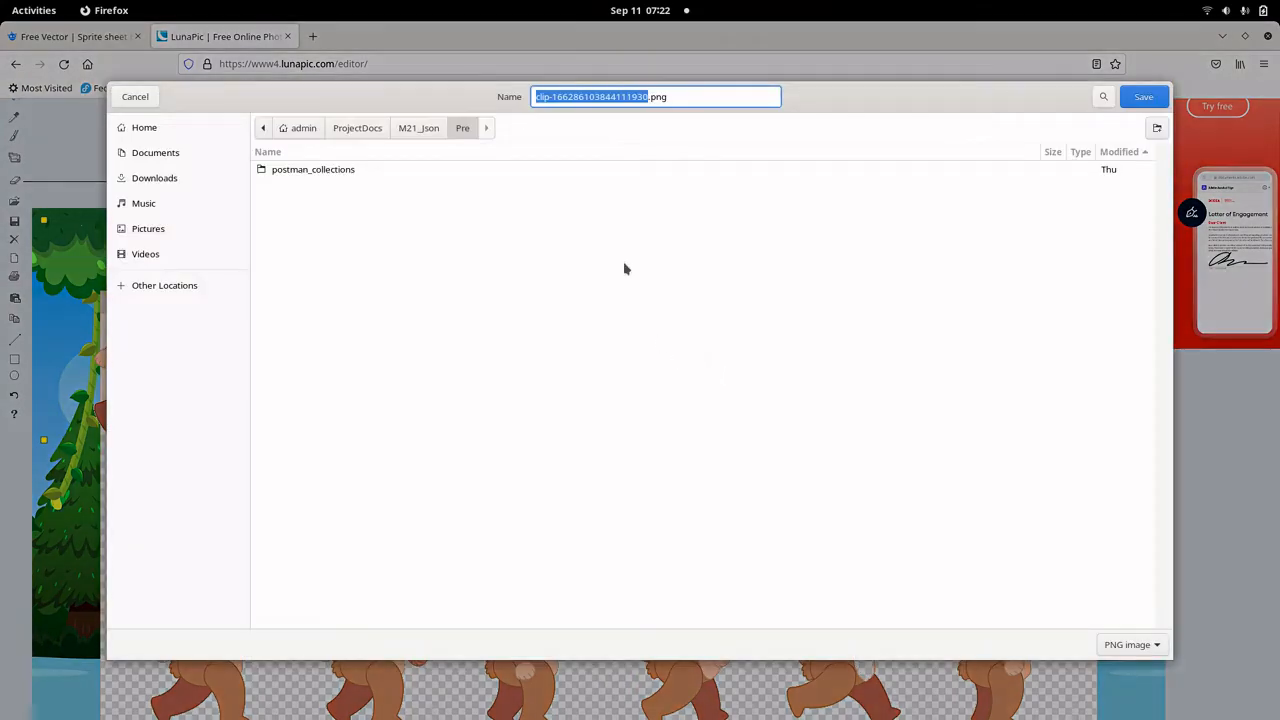
pyautogui.click(153, 229)
pyautogui.click(160, 178)
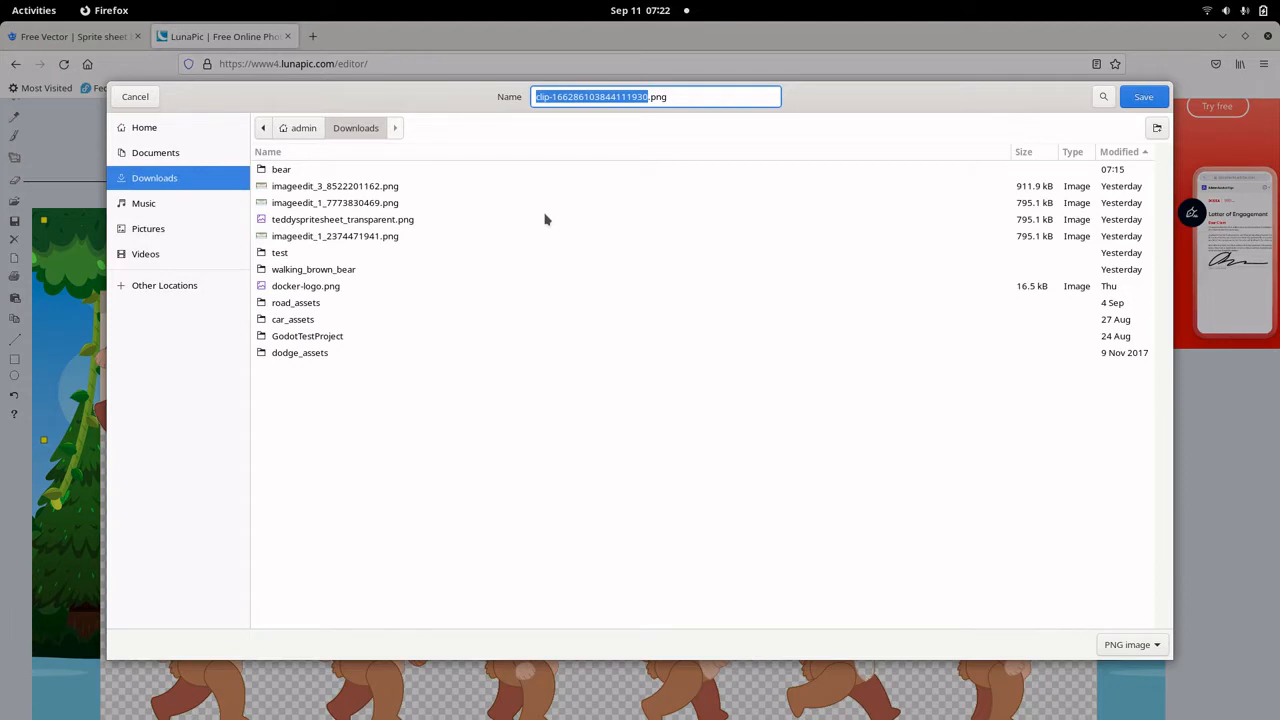
pyautogui.write('bear')
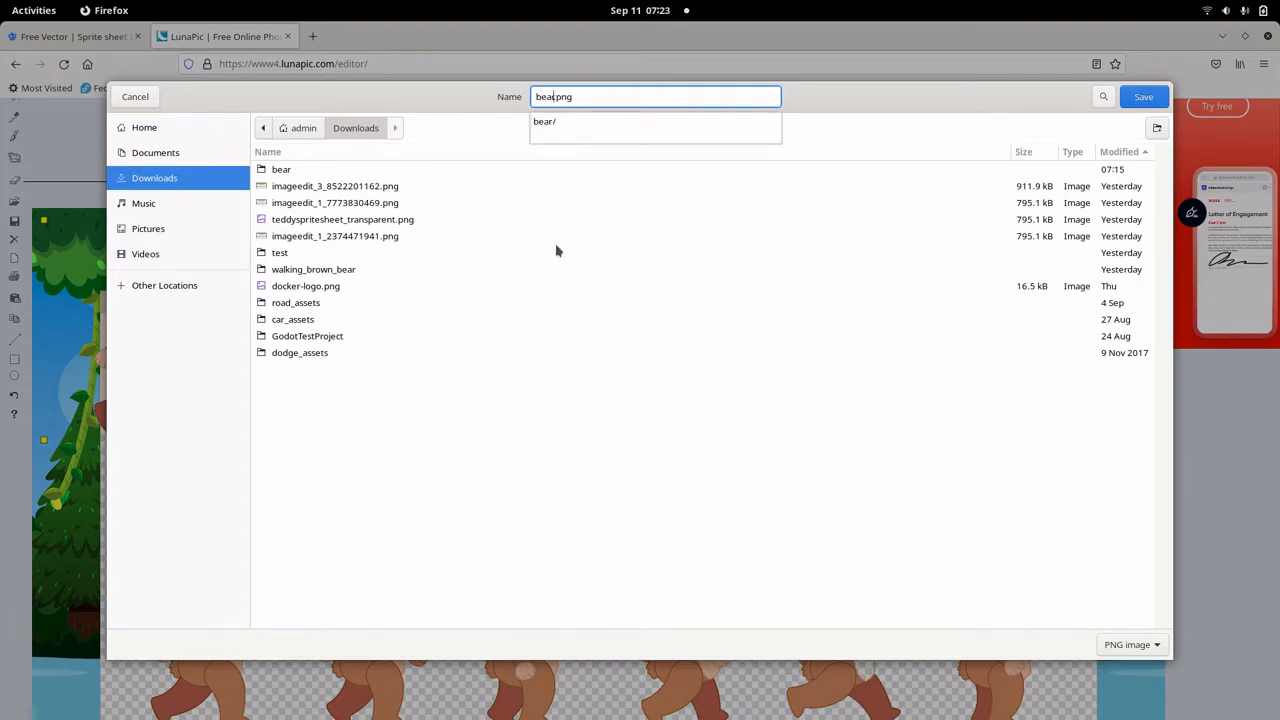
pyautogui.click(1154, 99)
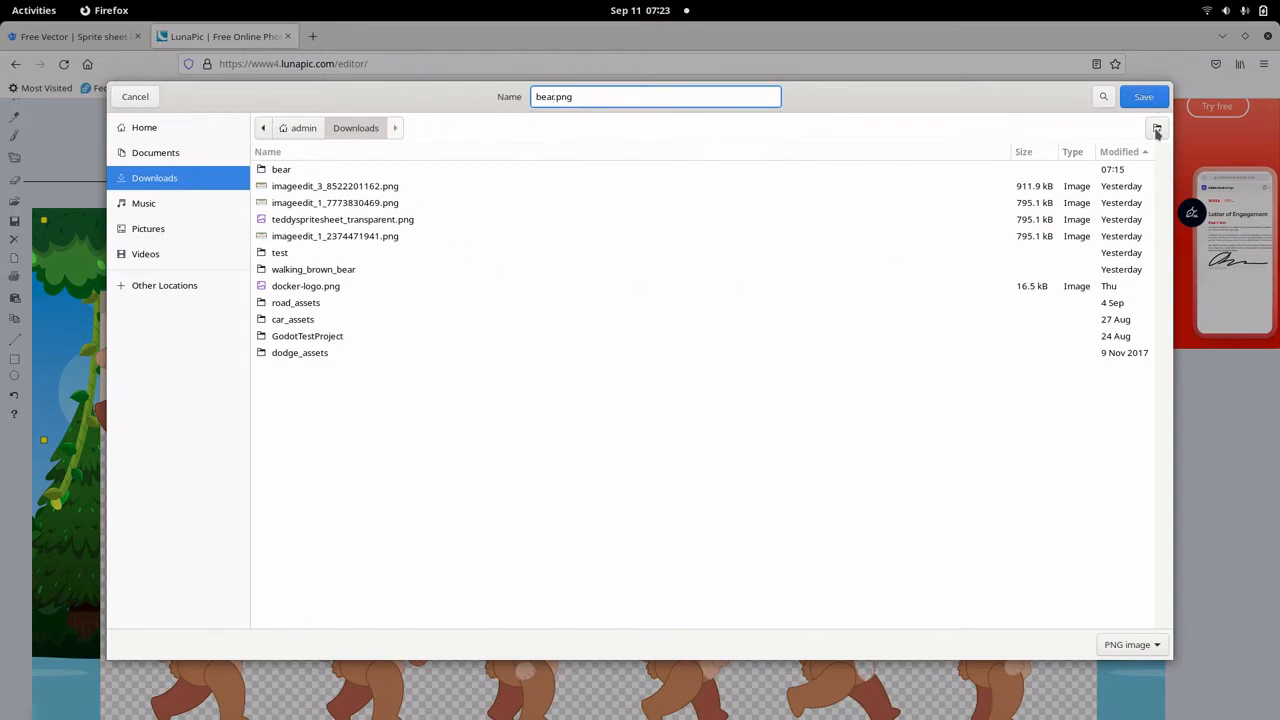
pyautogui.click(1143, 97)
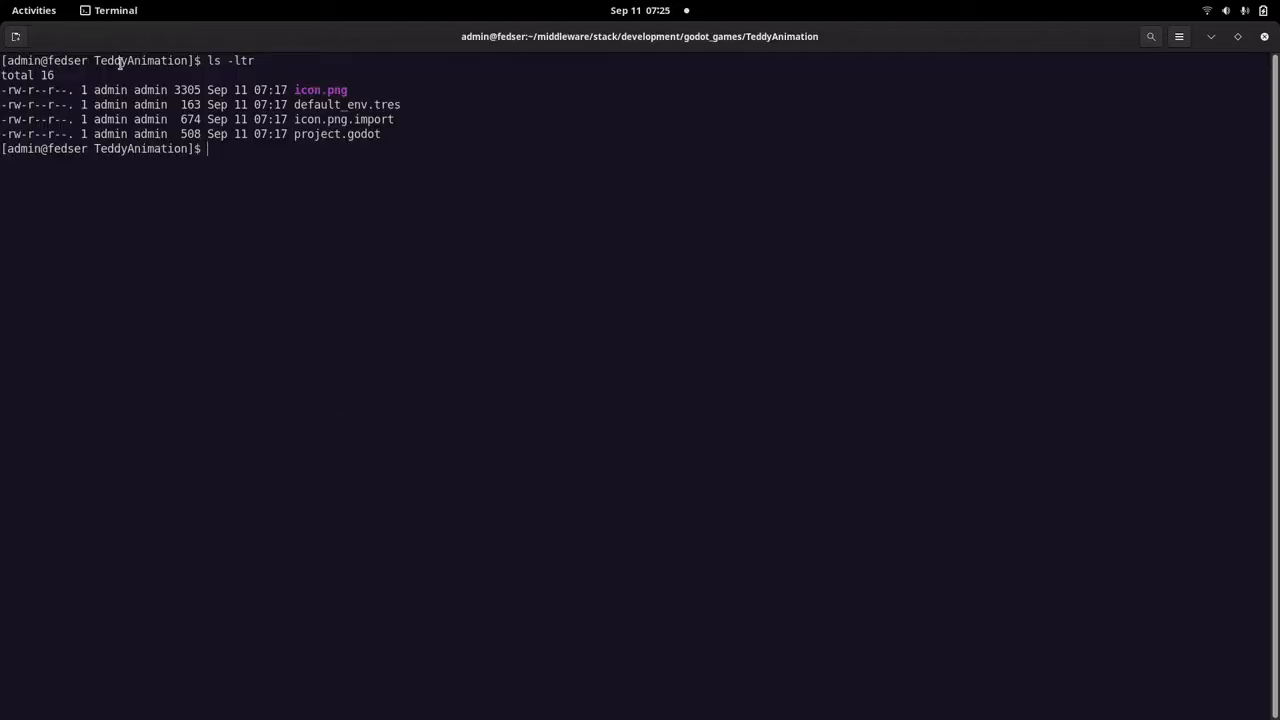
# In the terminal, copy bear.png from /home/admin/Downloads into the TeddyAnimation project folder and list the folder with ls -ltr.
pyautogui.press('Return')
pyautogui.press('Return')
pyautogui.press('Return')
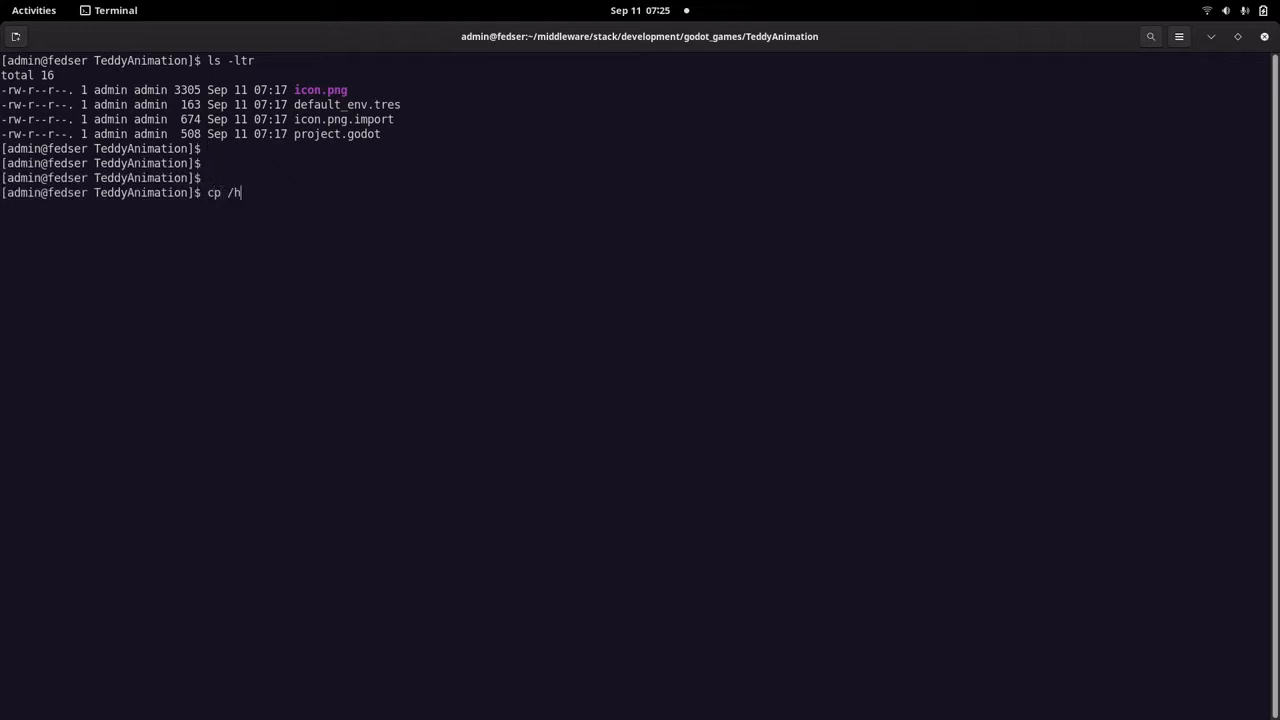
pyautogui.write('cp /home/admin/Dow')
pyautogui.press('Tab')
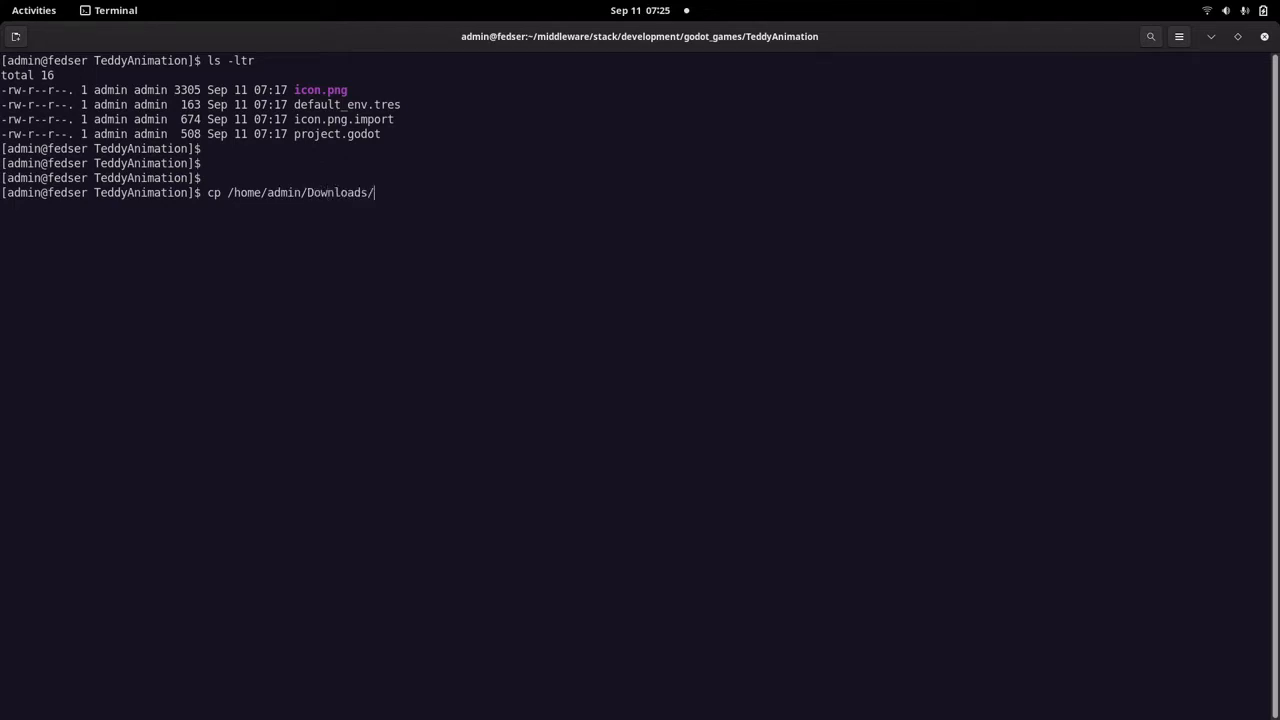
pyautogui.write('bwea')
pyautogui.press('Return')
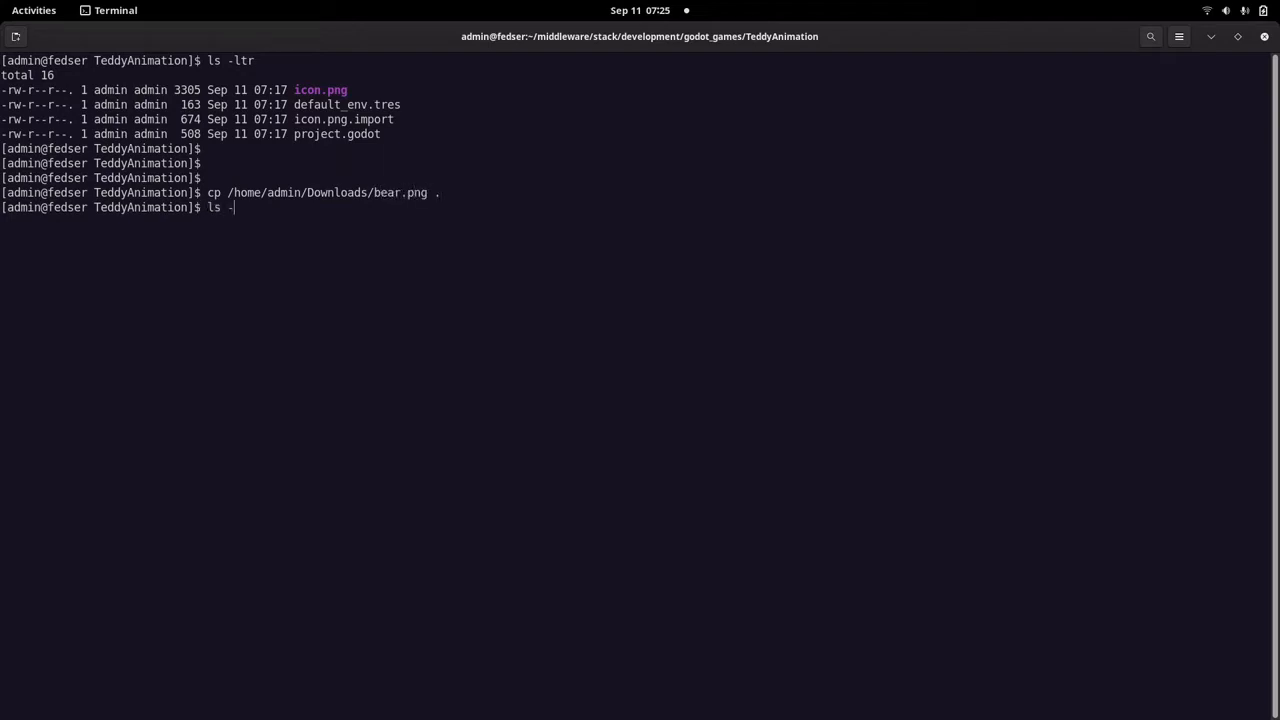
pyautogui.press('Return')
# Switch to the TeddyAnimation project in Godot, assign a New SpriteFrames resource to the AnimatedSprite node's Frames, and open it for editing.
pyautogui.moveTo(0, 0)
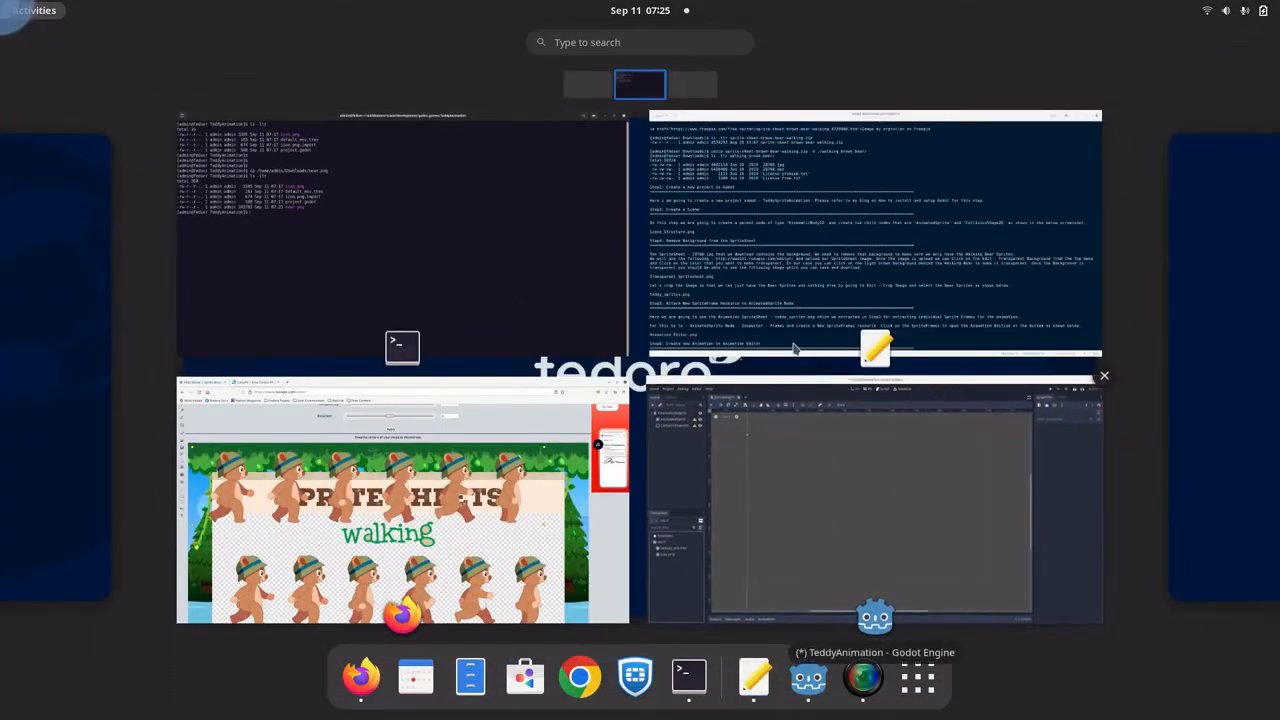
pyautogui.click(807, 325)
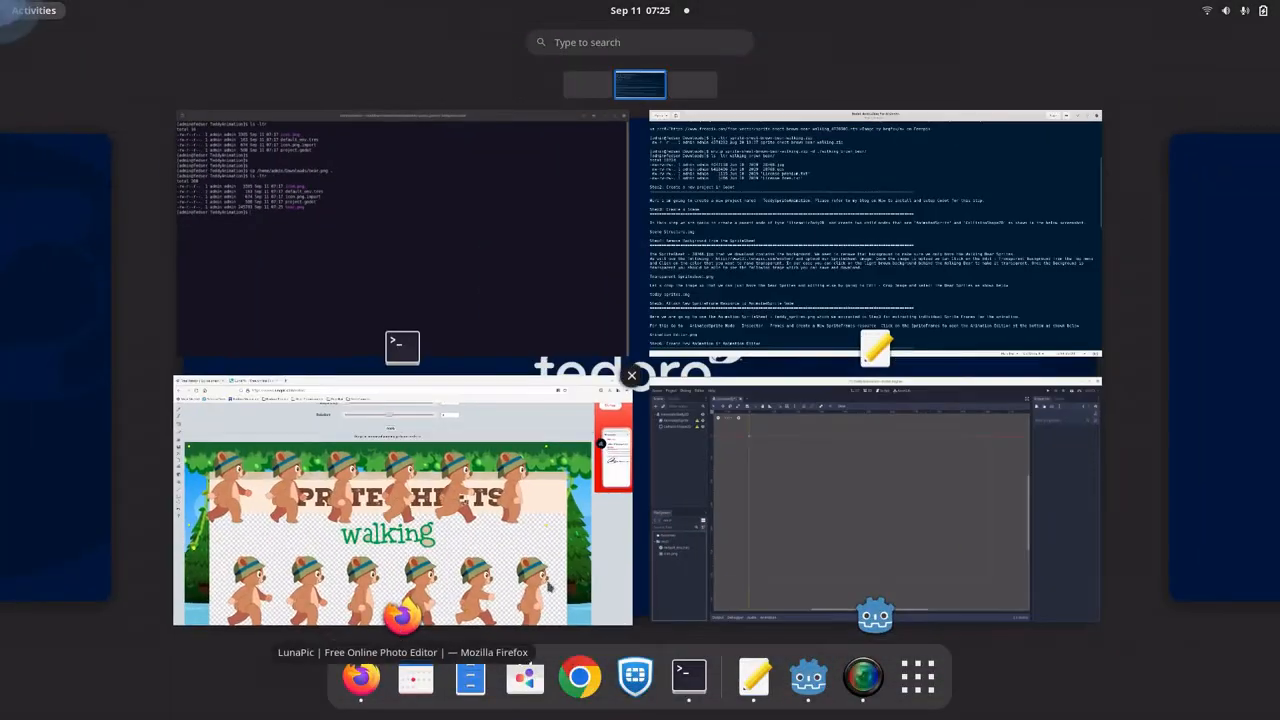
pyautogui.click(794, 429)
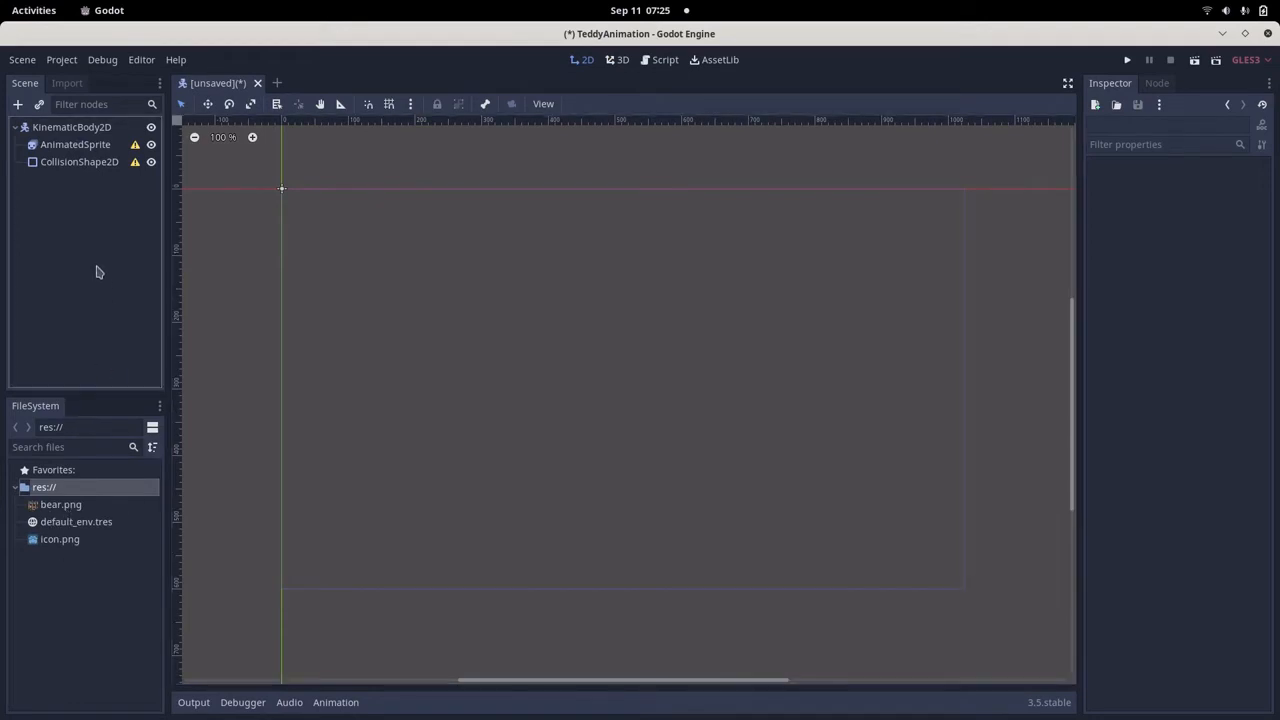
pyautogui.click(80, 145)
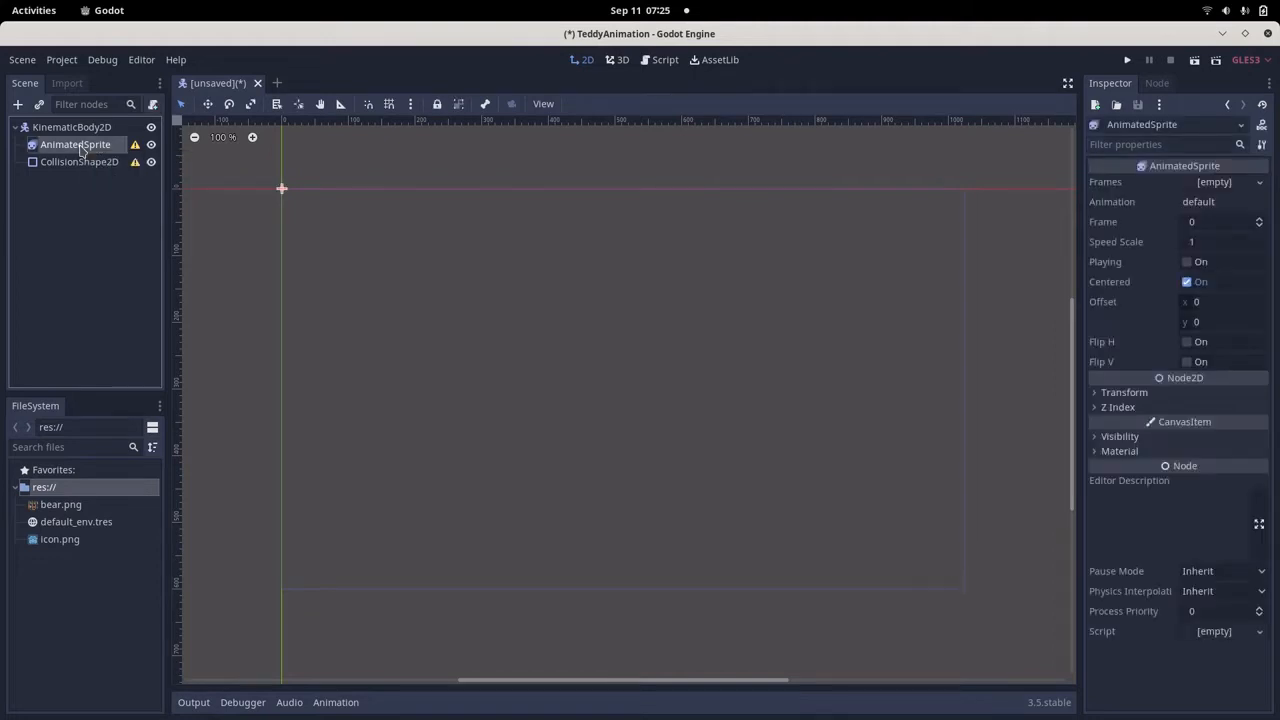
pyautogui.click(1220, 184)
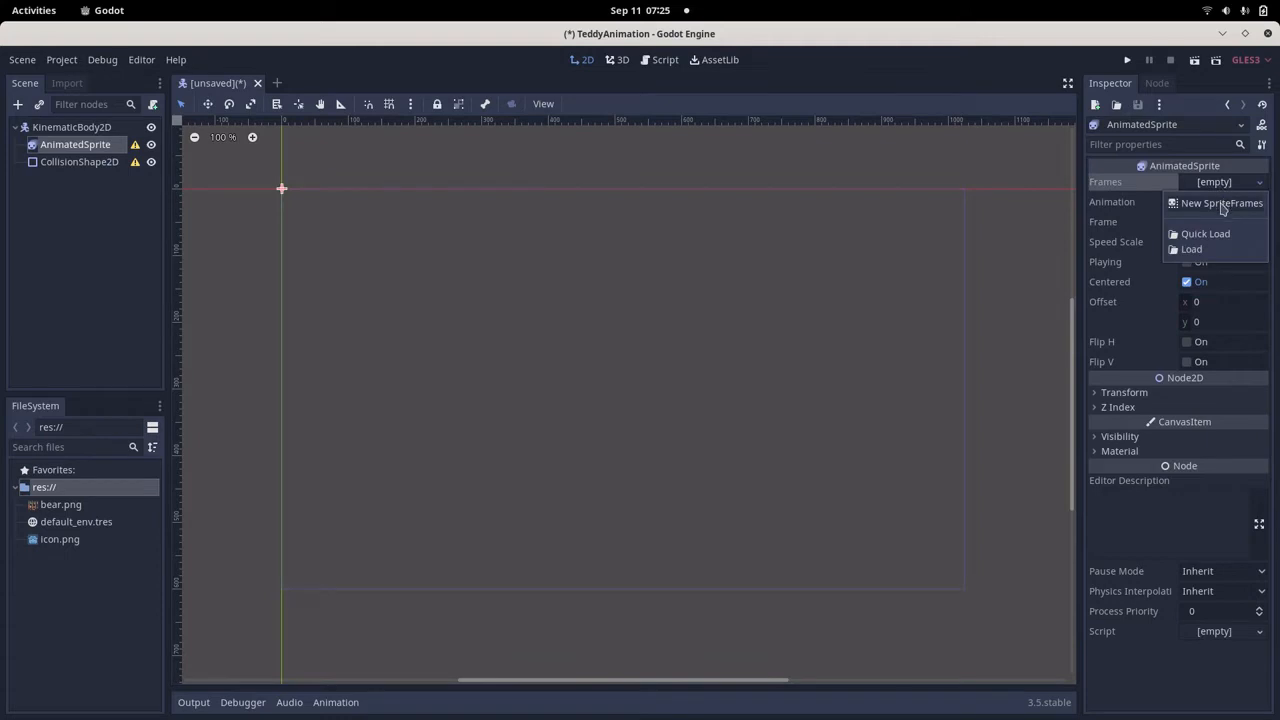
pyautogui.click(1221, 204)
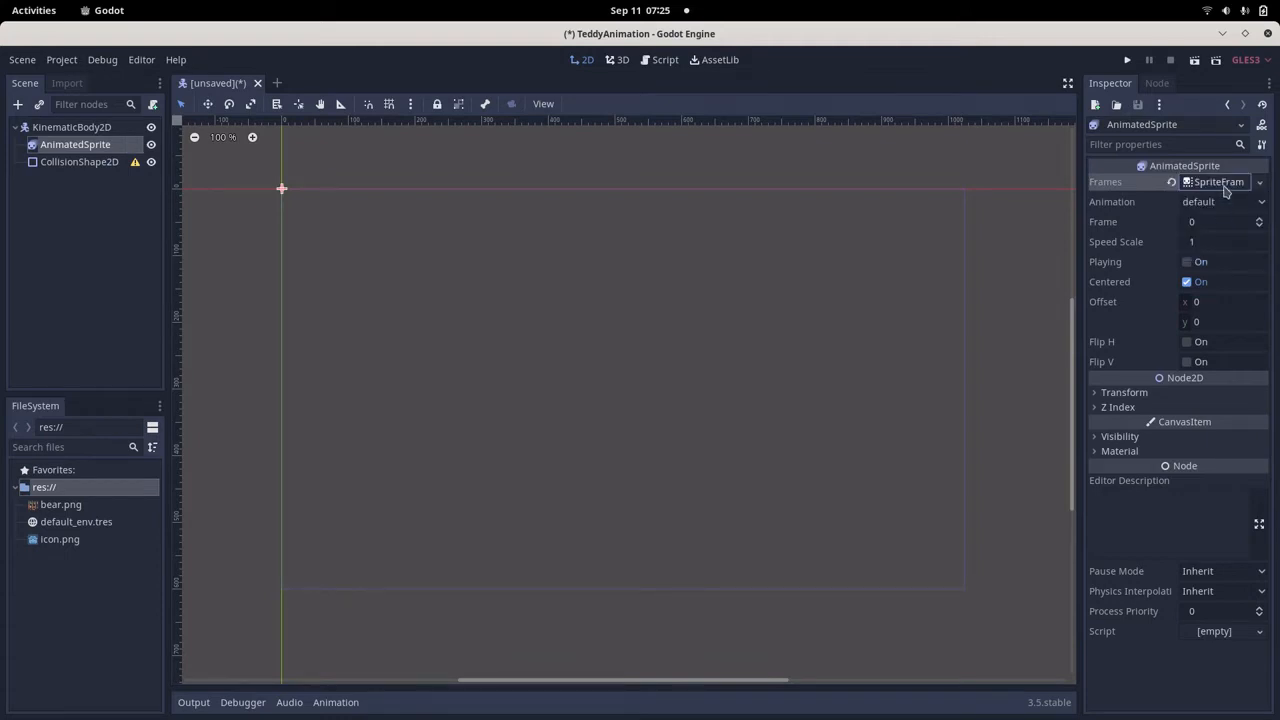
pyautogui.click(1222, 184)
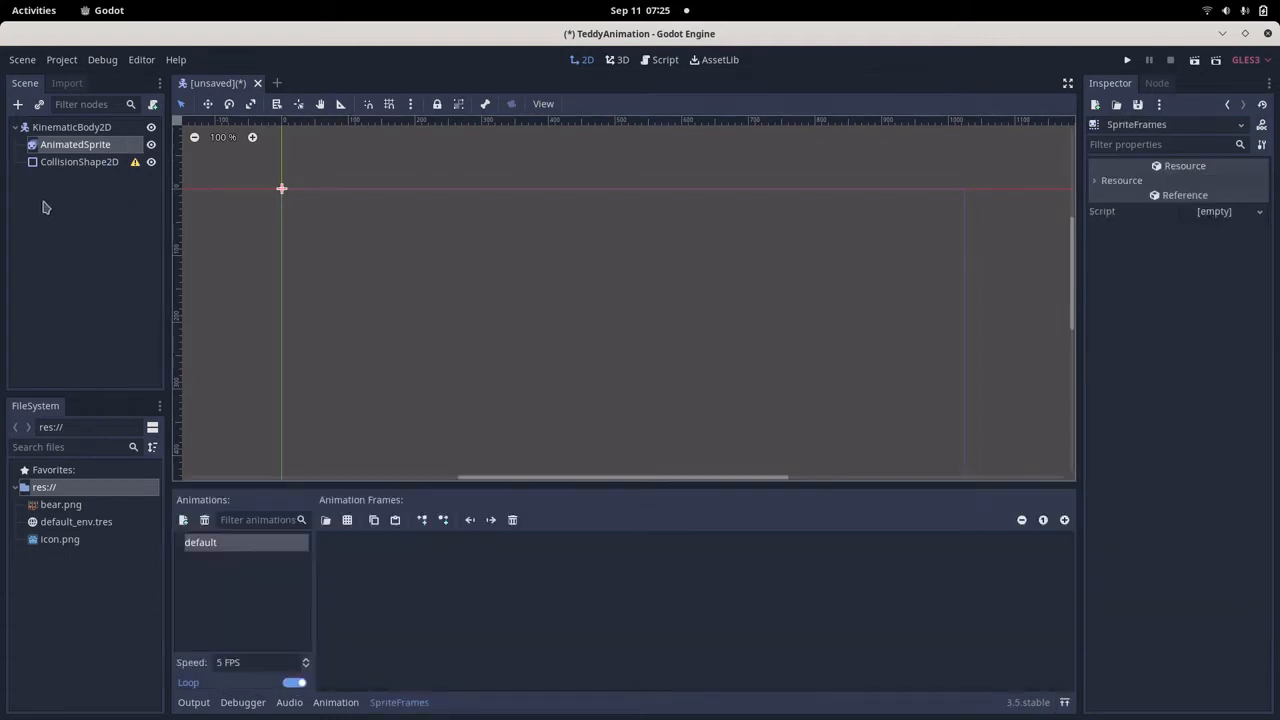
# Reselect the AnimatedSprite node, assign New SpriteFrames to its Frames property again, and reopen the SpriteFrames editor.
pyautogui.click(65, 148)
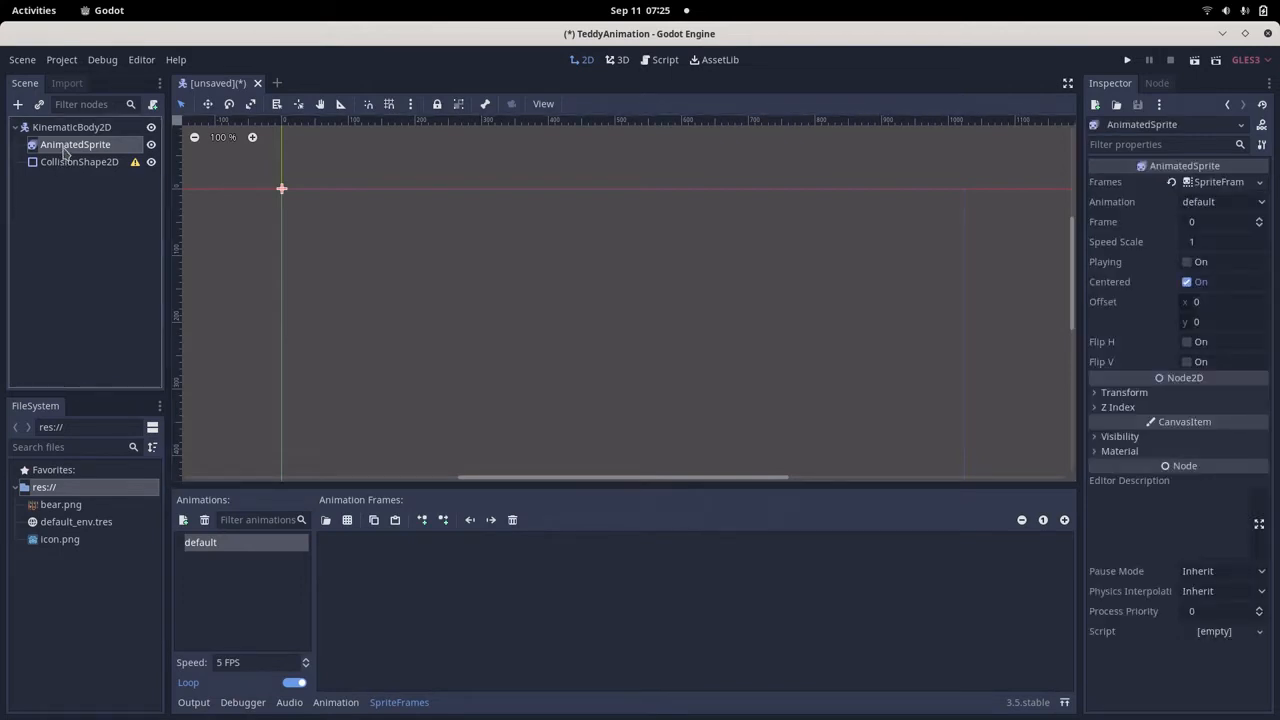
pyautogui.click(65, 148)
pyautogui.click(65, 162)
pyautogui.click(70, 145)
pyautogui.click(1259, 190)
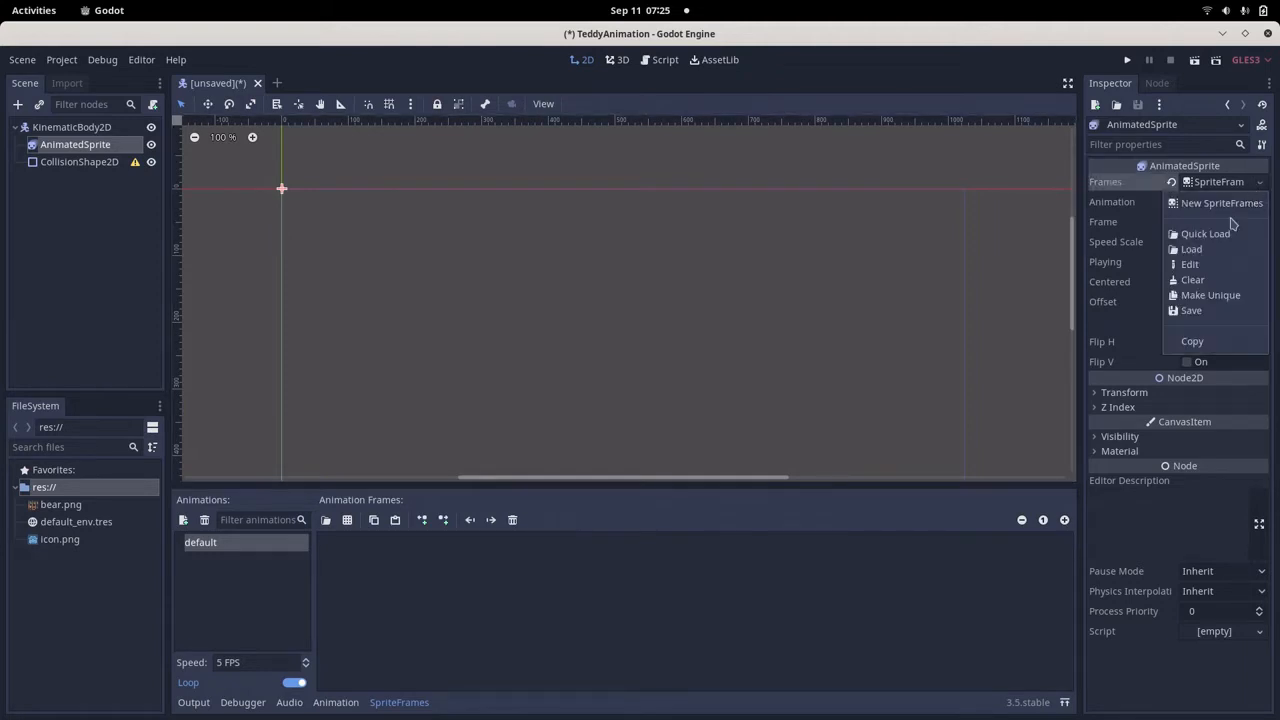
pyautogui.click(1226, 205)
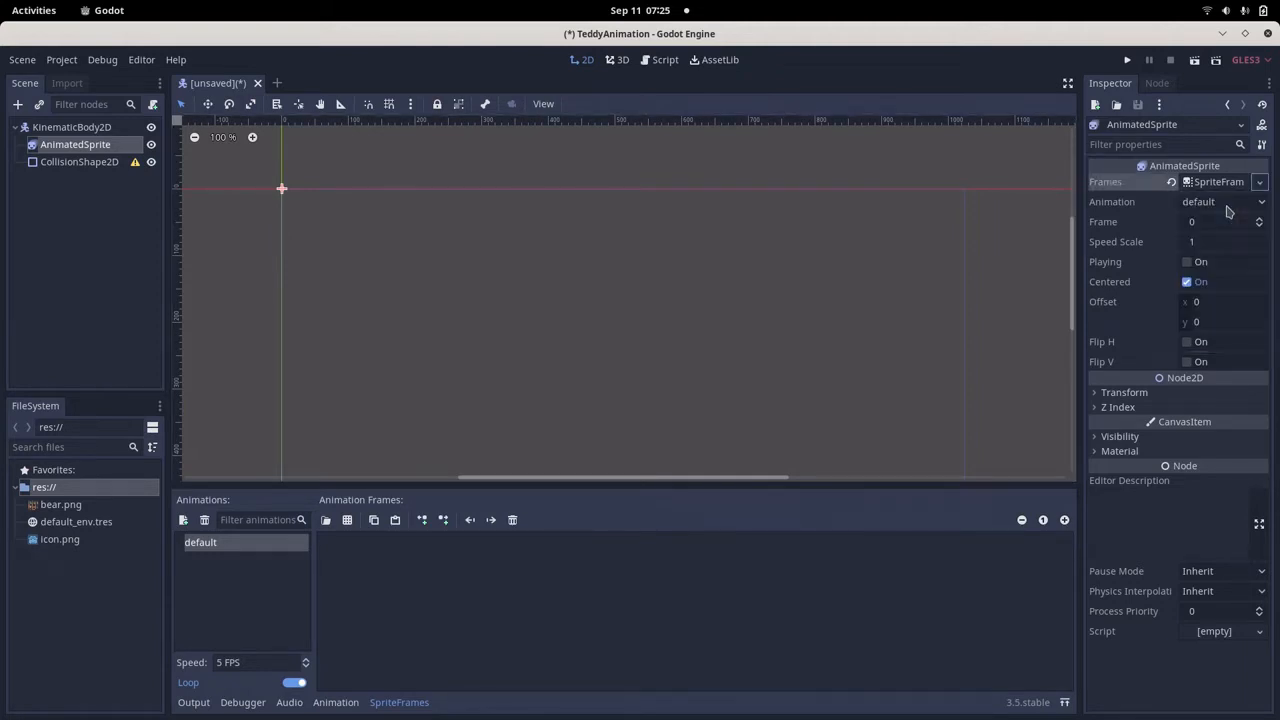
pyautogui.click(1213, 184)
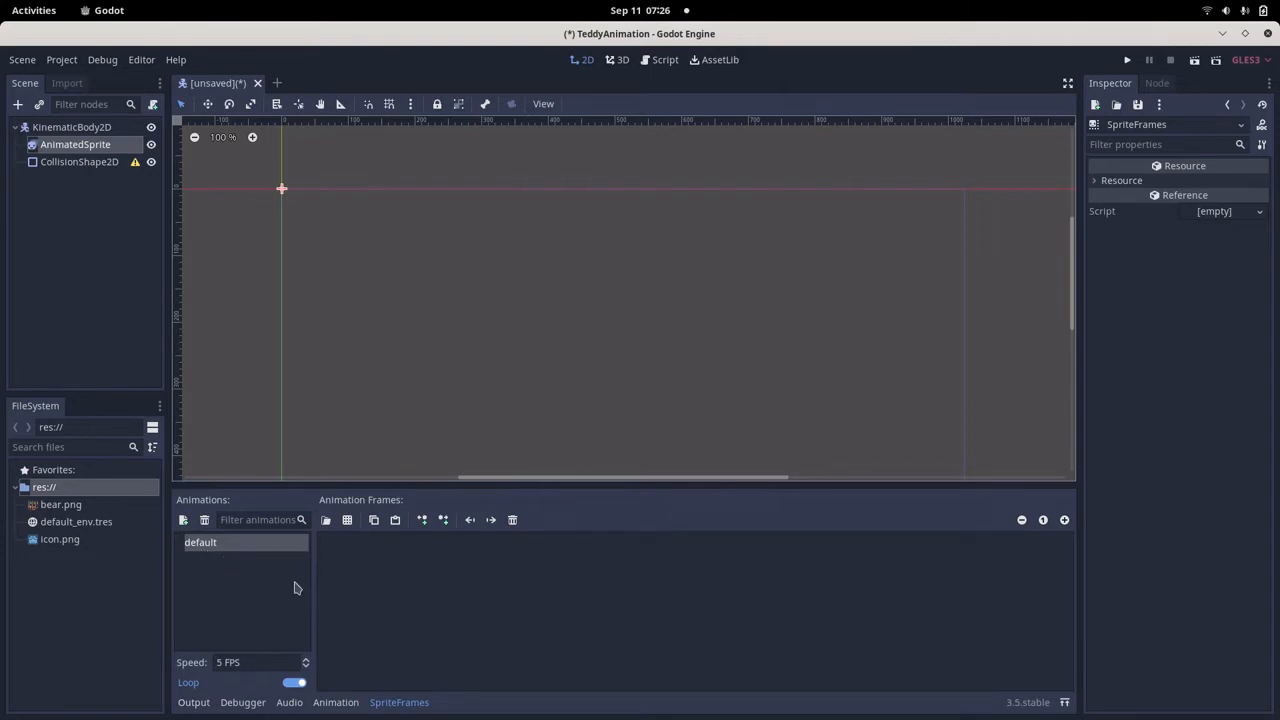
# Rename the default animation in the SpriteFrames list as walk.
pyautogui.doubleClick(221, 545)
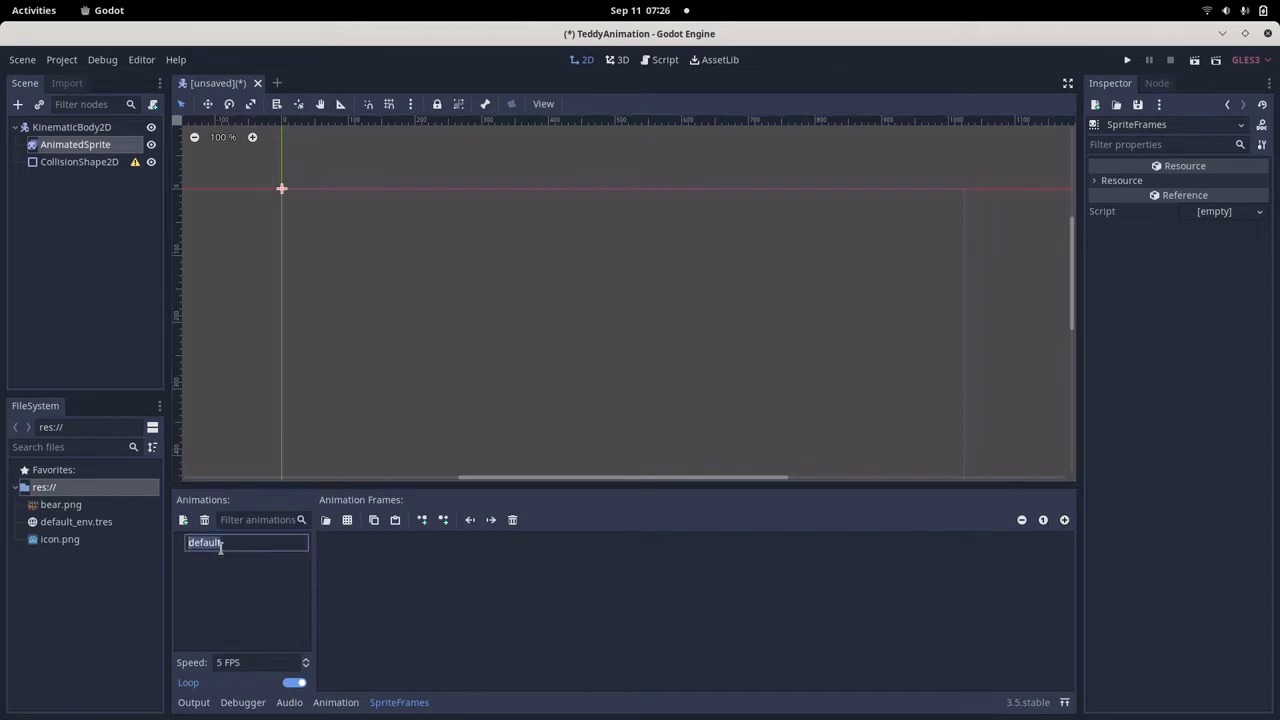
pyautogui.click(193, 543)
pyautogui.press('BackSpace')
pyautogui.press('BackSpace')
pyautogui.press('BackSpace')
pyautogui.press('BackSpace')
pyautogui.press('BackSpace')
pyautogui.press('BackSpace')
pyautogui.press('Return')
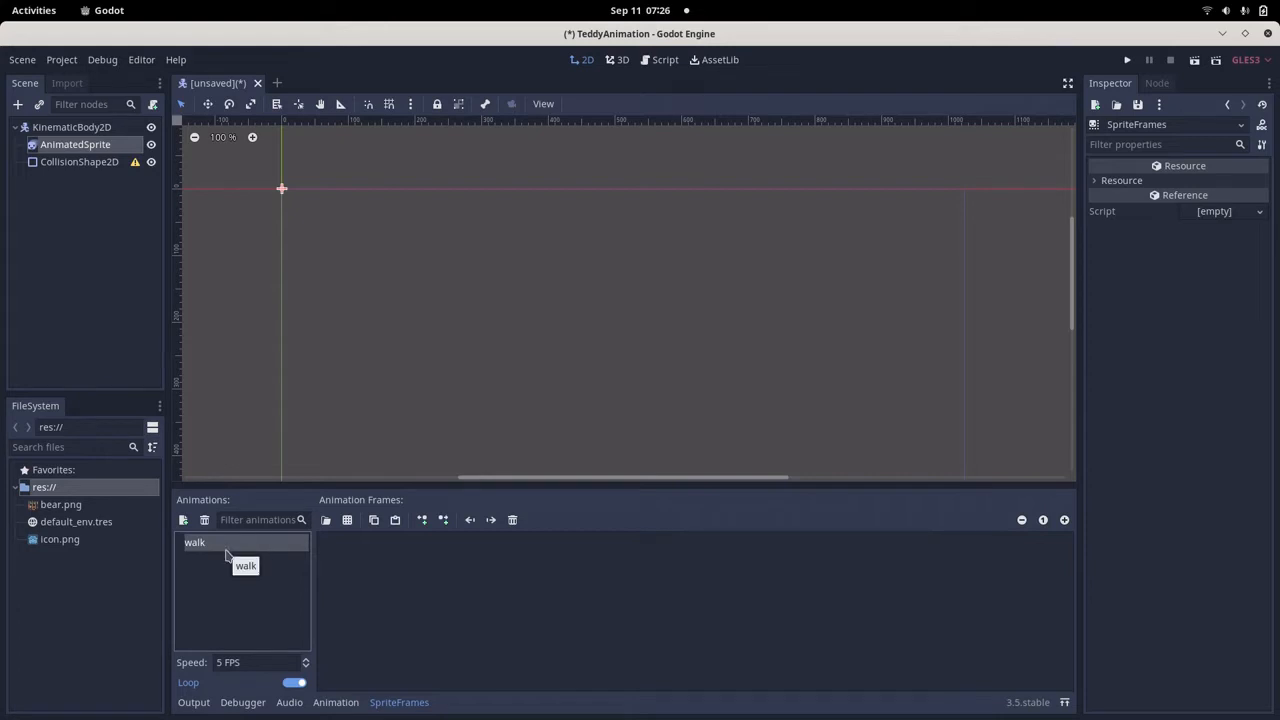
# Load bear.png as a sprite sheet for the walk animation and divide it into 6 horizontal and 1 vertical frames.
pyautogui.click(350, 527)
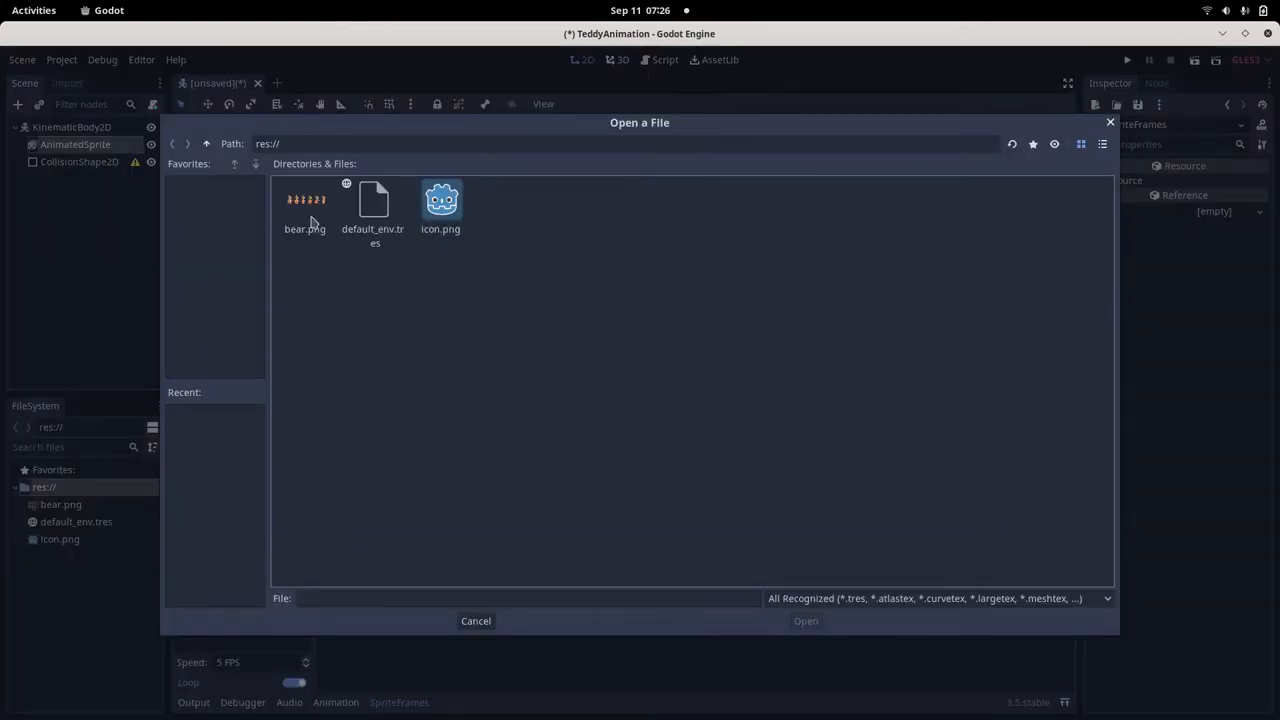
pyautogui.doubleClick(307, 205)
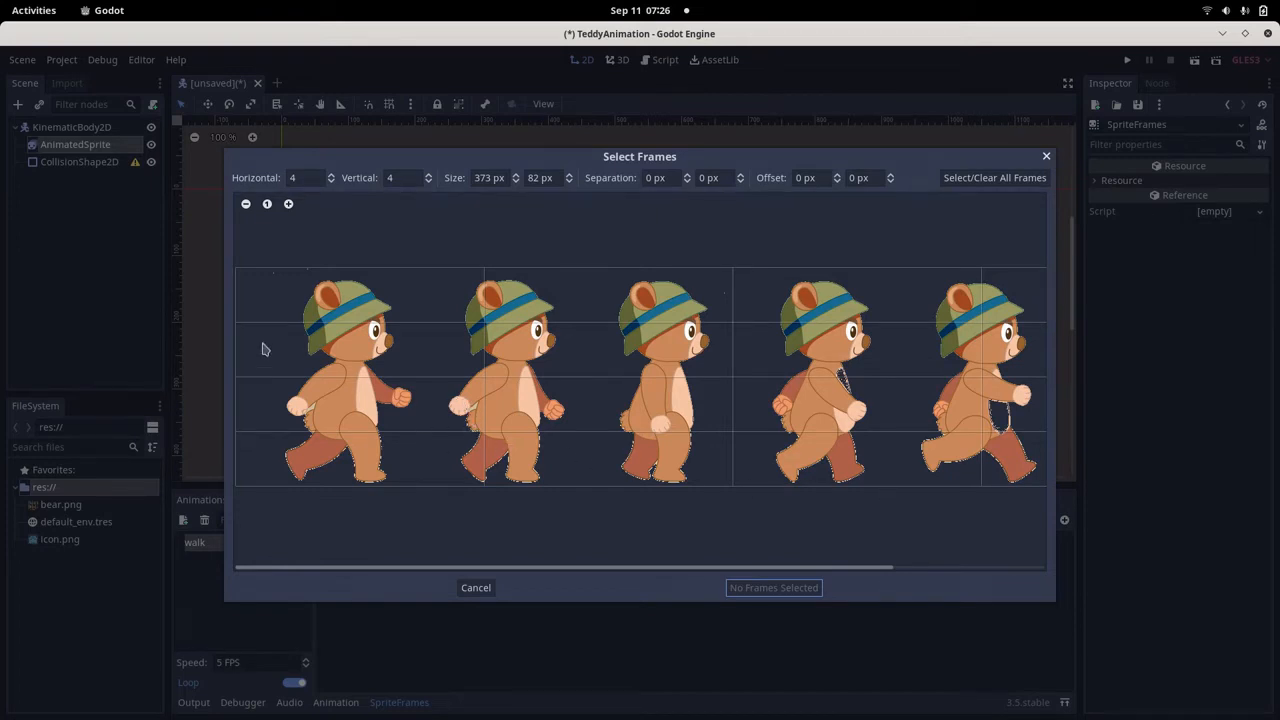
pyautogui.click(297, 178)
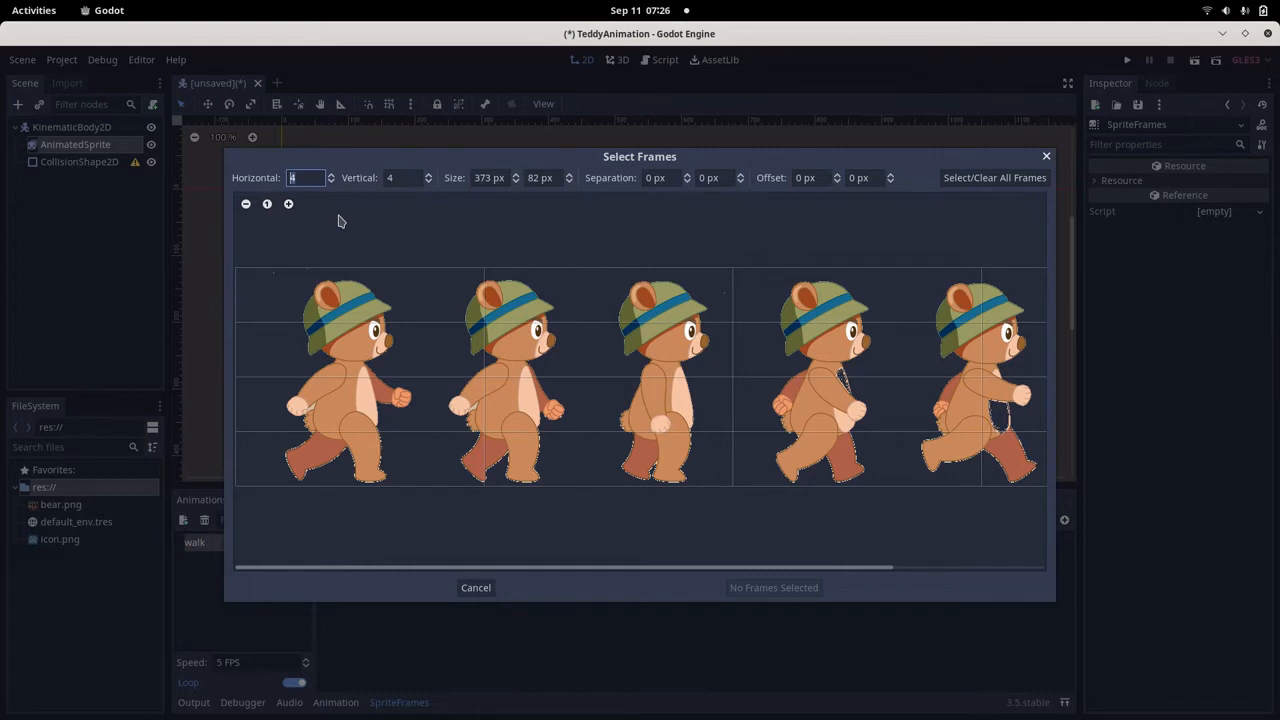
pyautogui.press('Return')
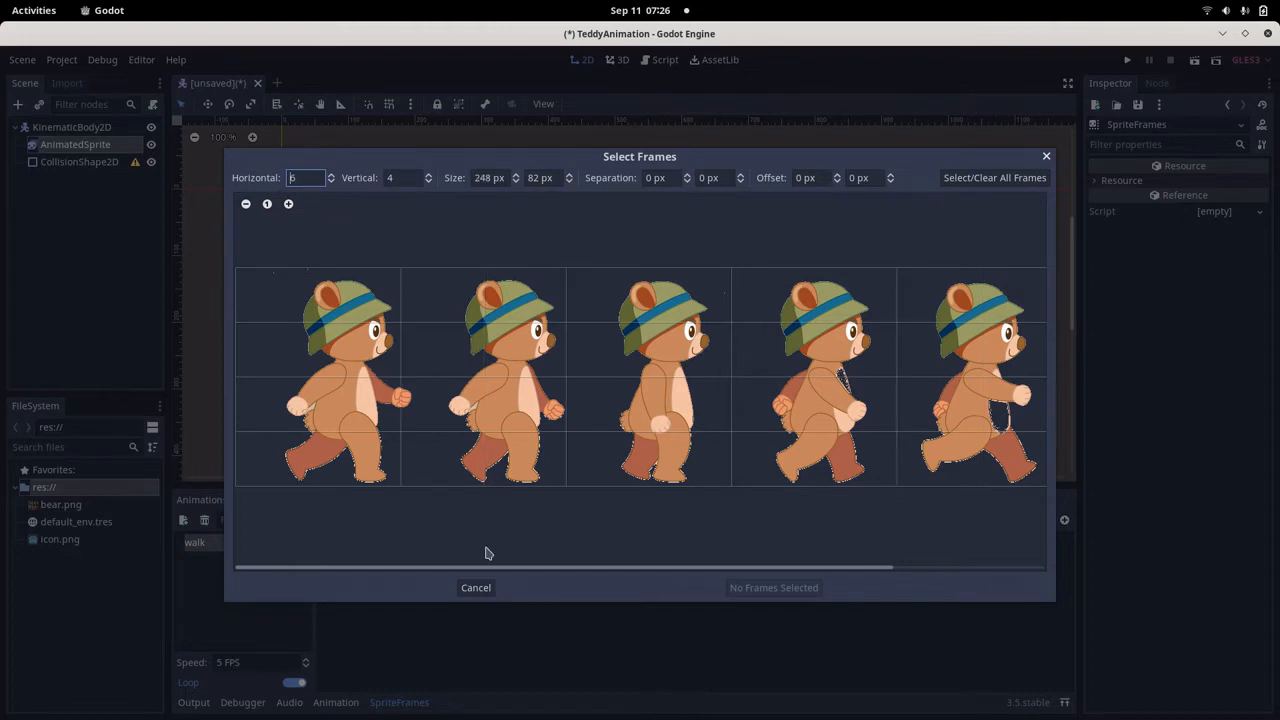
pyautogui.moveTo(496, 567); pyautogui.dragTo(540, 575)
pyautogui.click(398, 178)
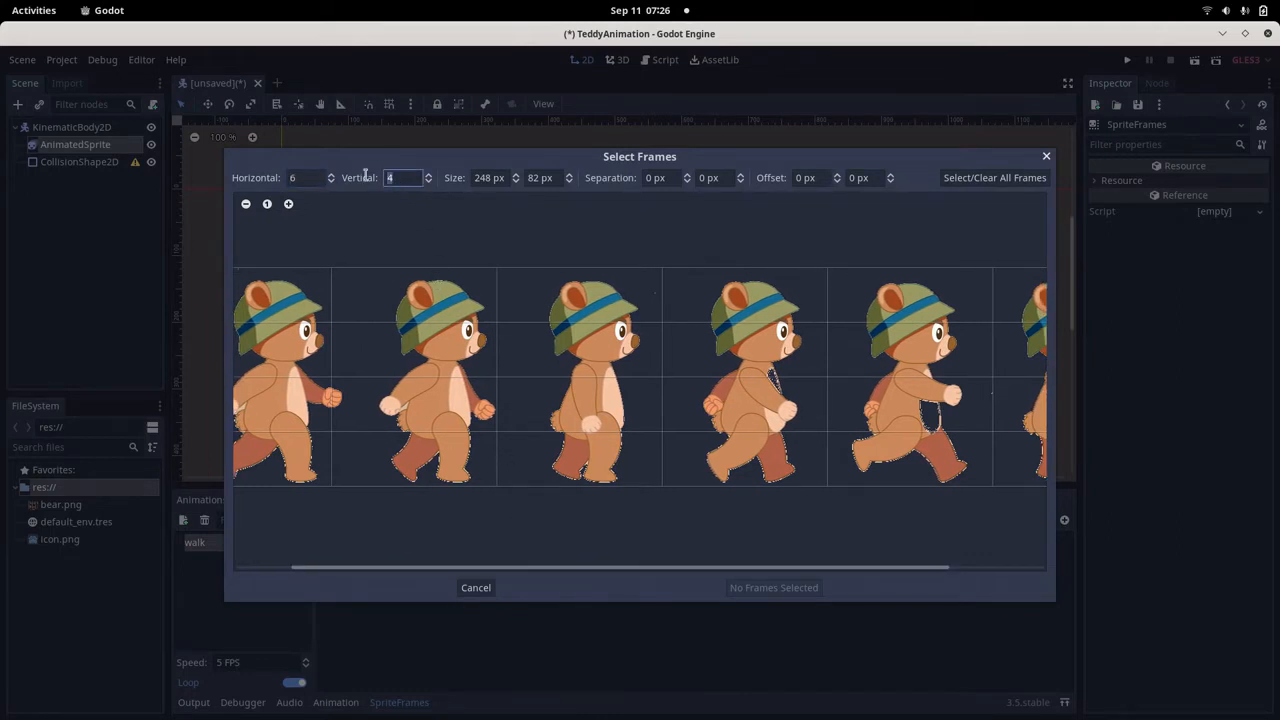
pyautogui.press('Return')
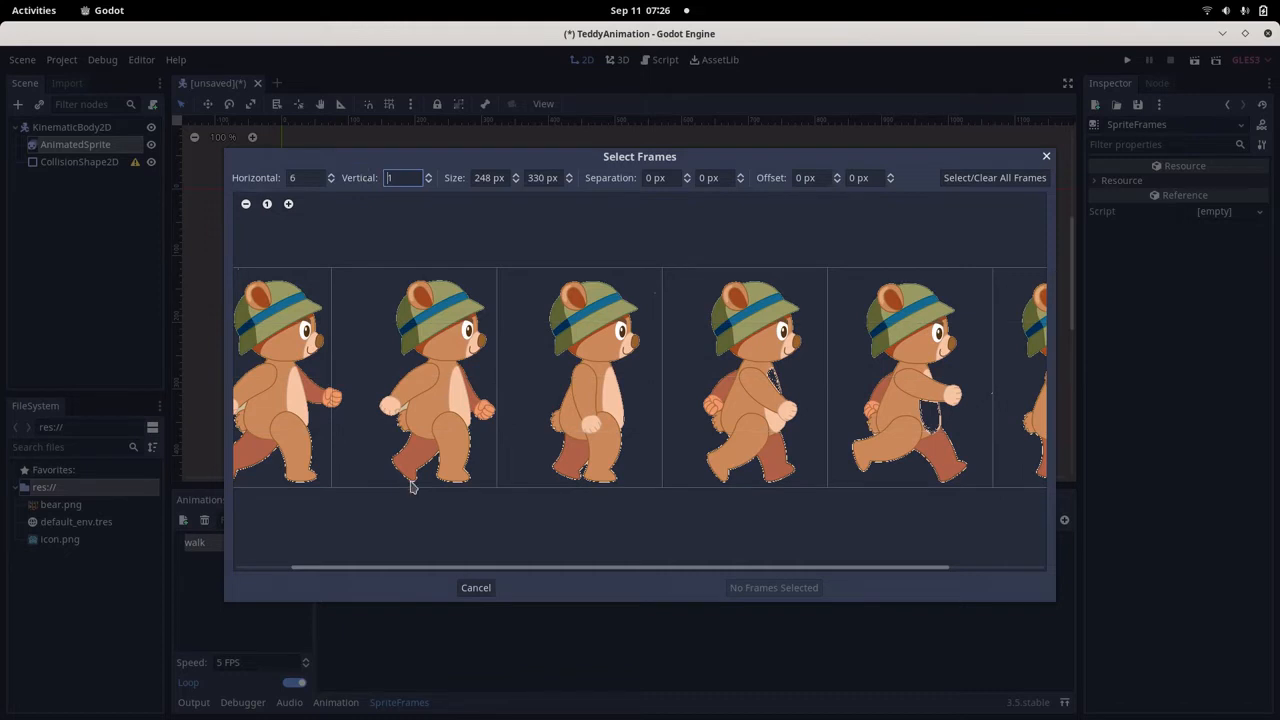
pyautogui.moveTo(414, 571); pyautogui.dragTo(339, 569)
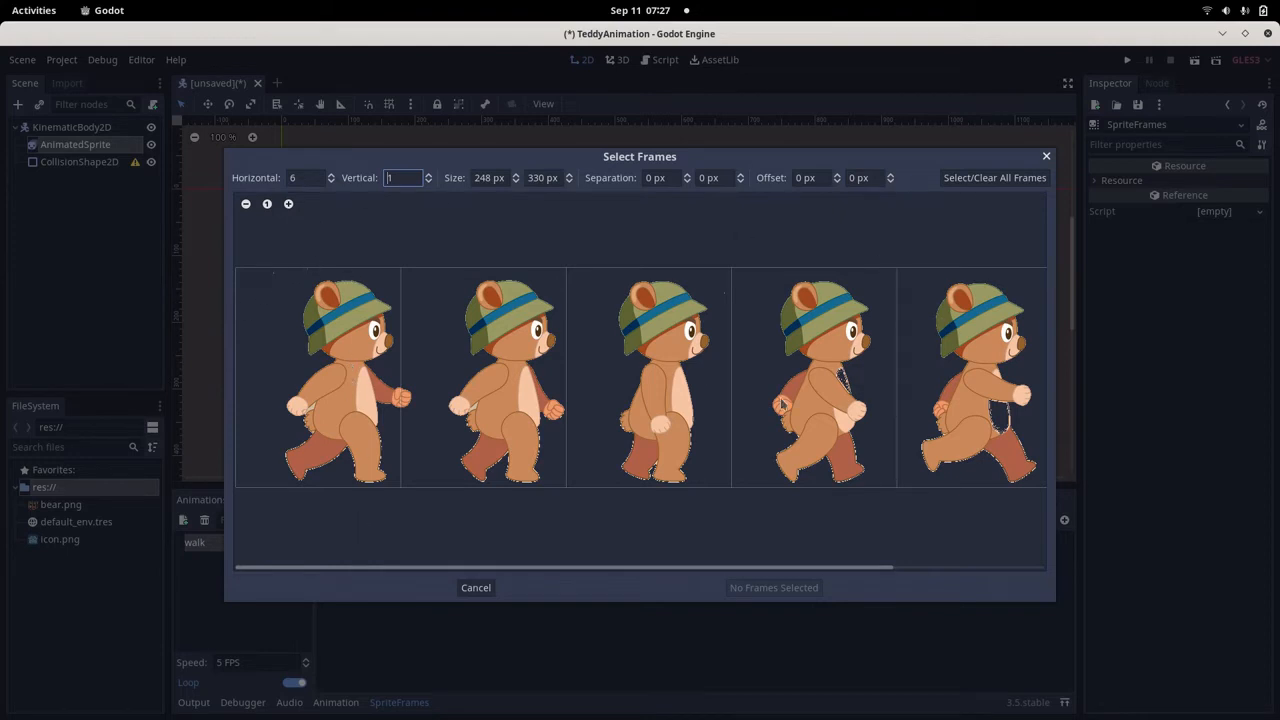
# Set the sprite sheet's horizontal offset to 50 px and add the second and fourth bear poses to the walk animation.
pyautogui.click(804, 178)
pyautogui.press('Return')
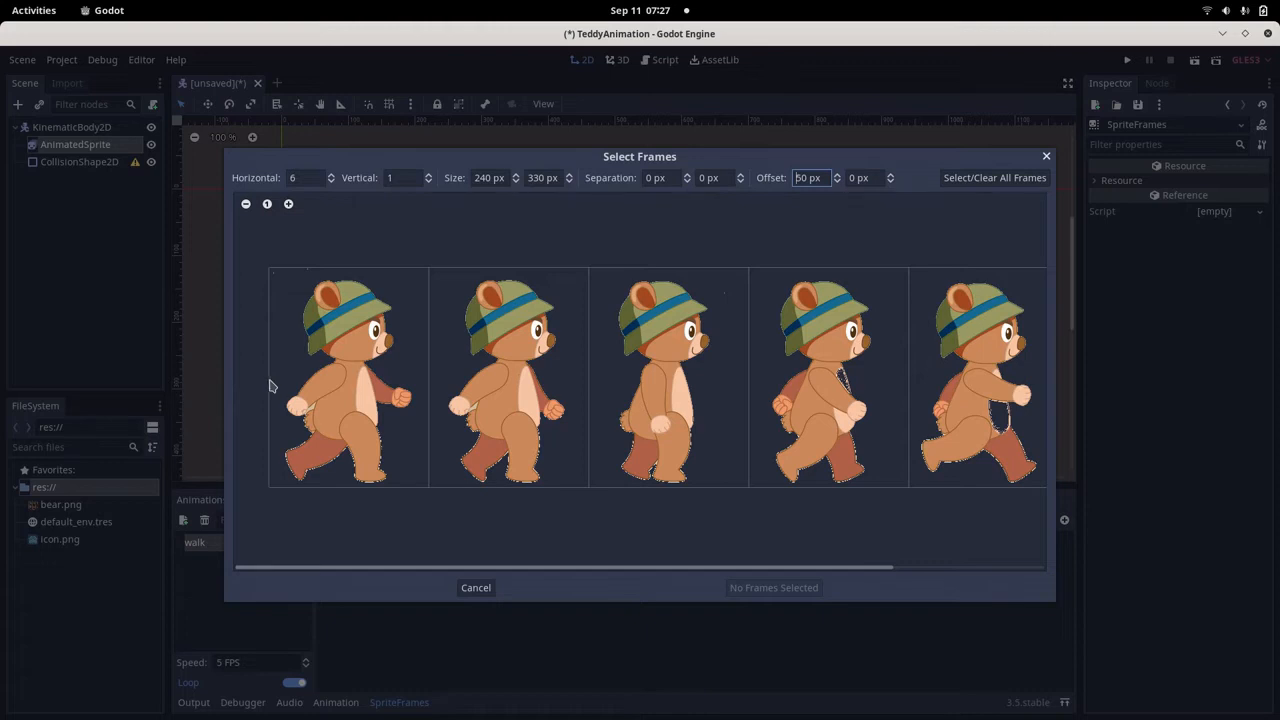
pyautogui.moveTo(380, 571); pyautogui.dragTo(333, 593)
pyautogui.click(842, 450)
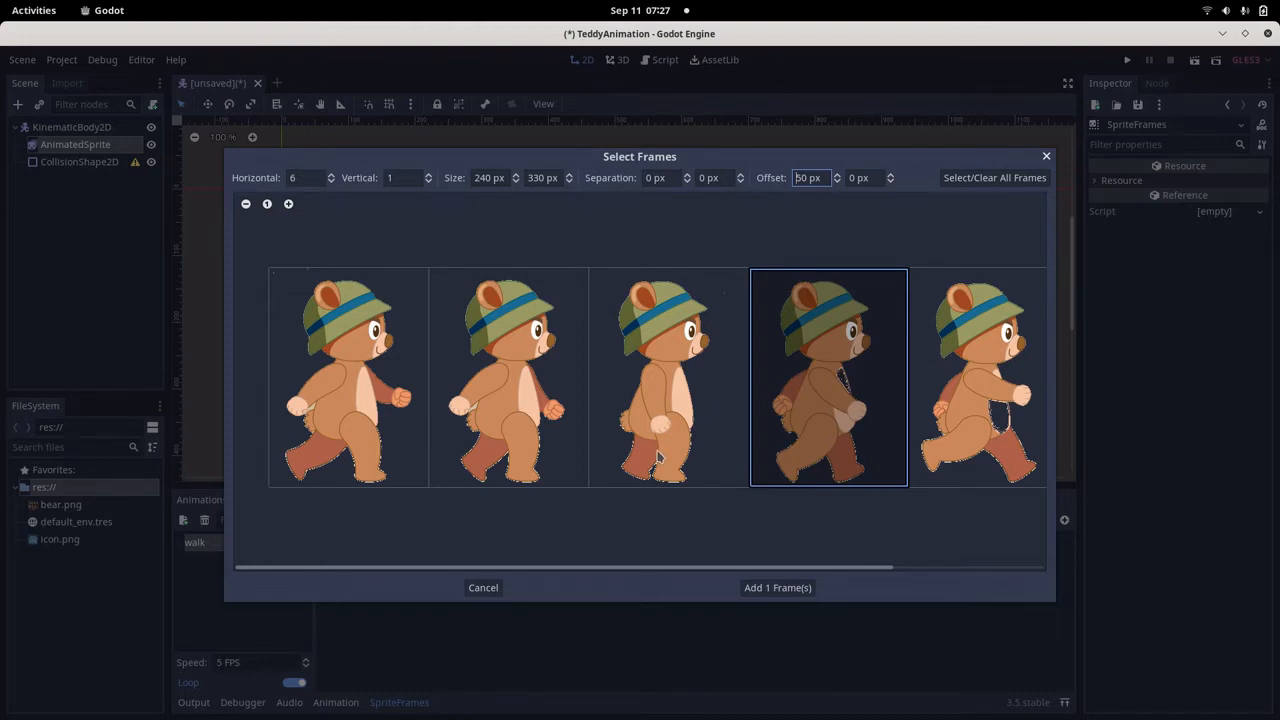
pyautogui.click(489, 455)
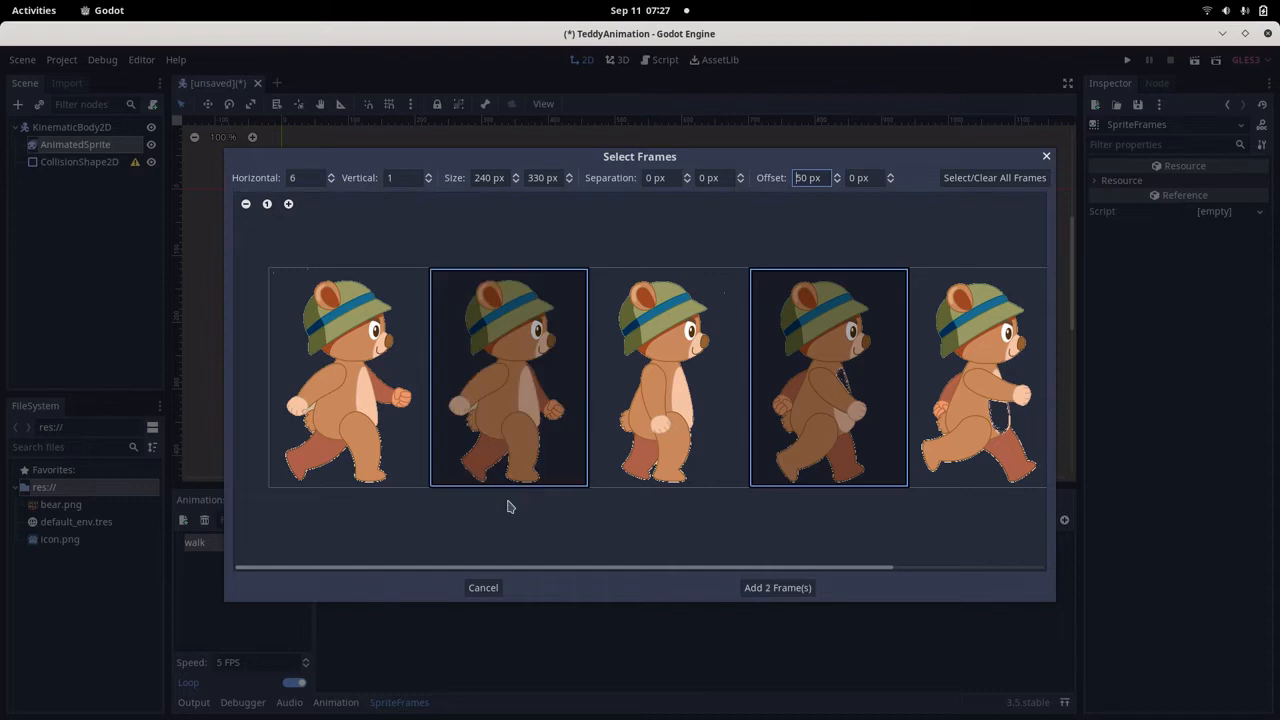
pyautogui.click(775, 590)
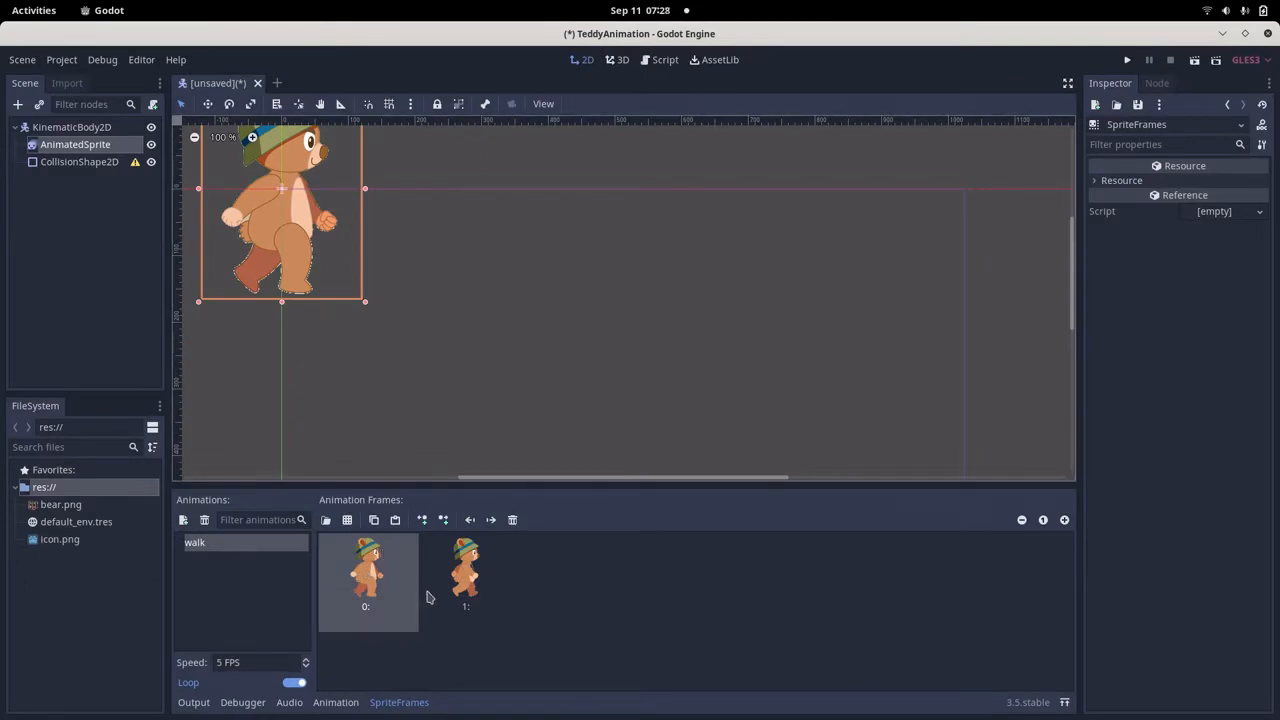
# Create a new animation in the SpriteFrames list and name it stand.
pyautogui.click(227, 586)
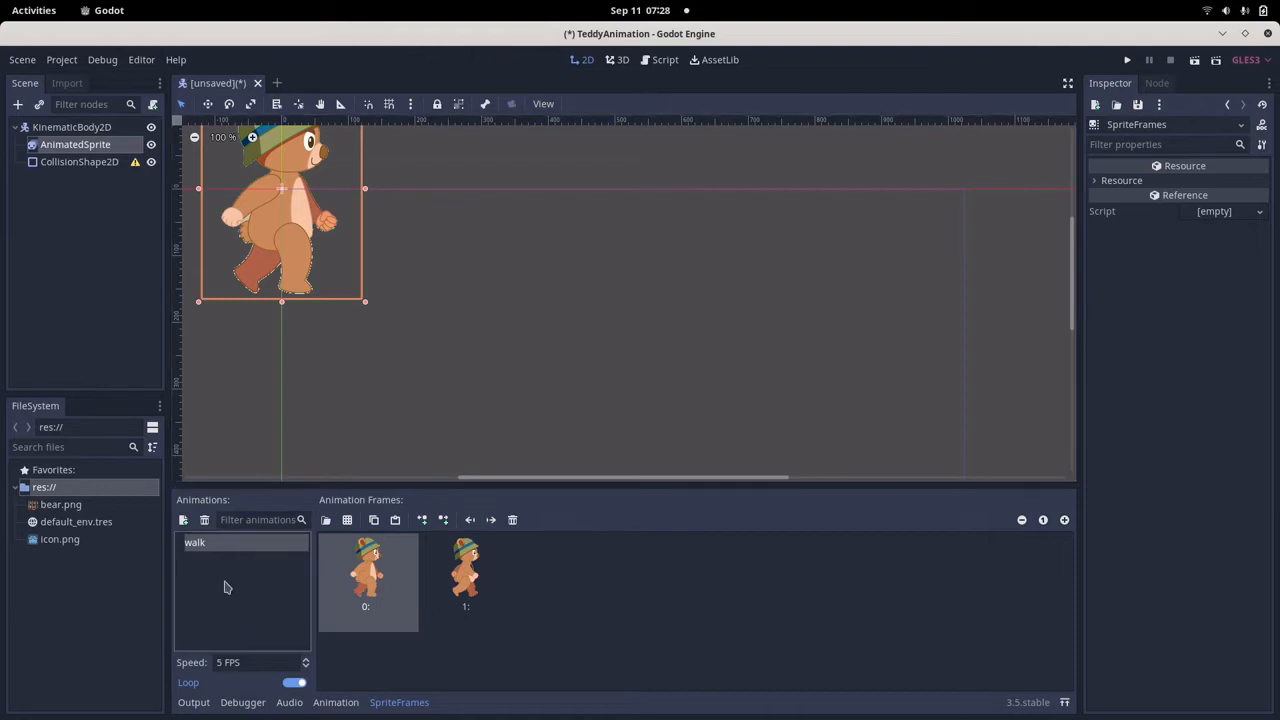
pyautogui.click(183, 521)
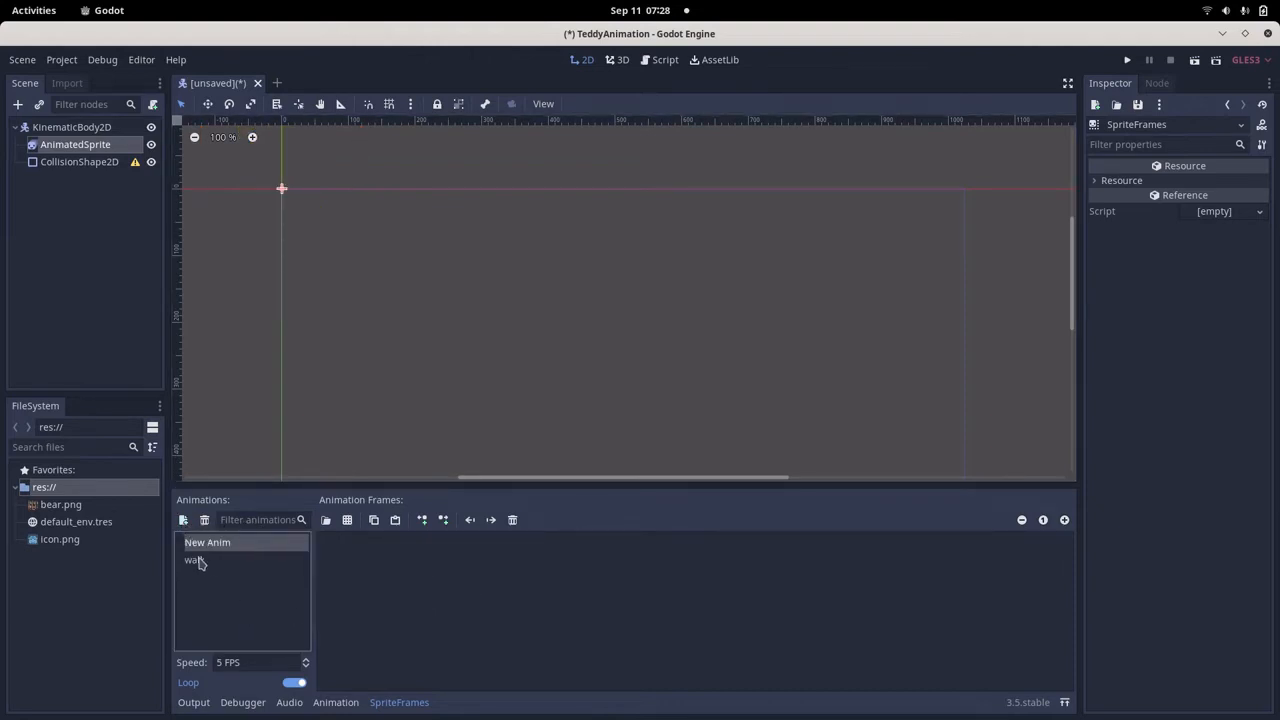
pyautogui.doubleClick(227, 546)
pyautogui.click(236, 543)
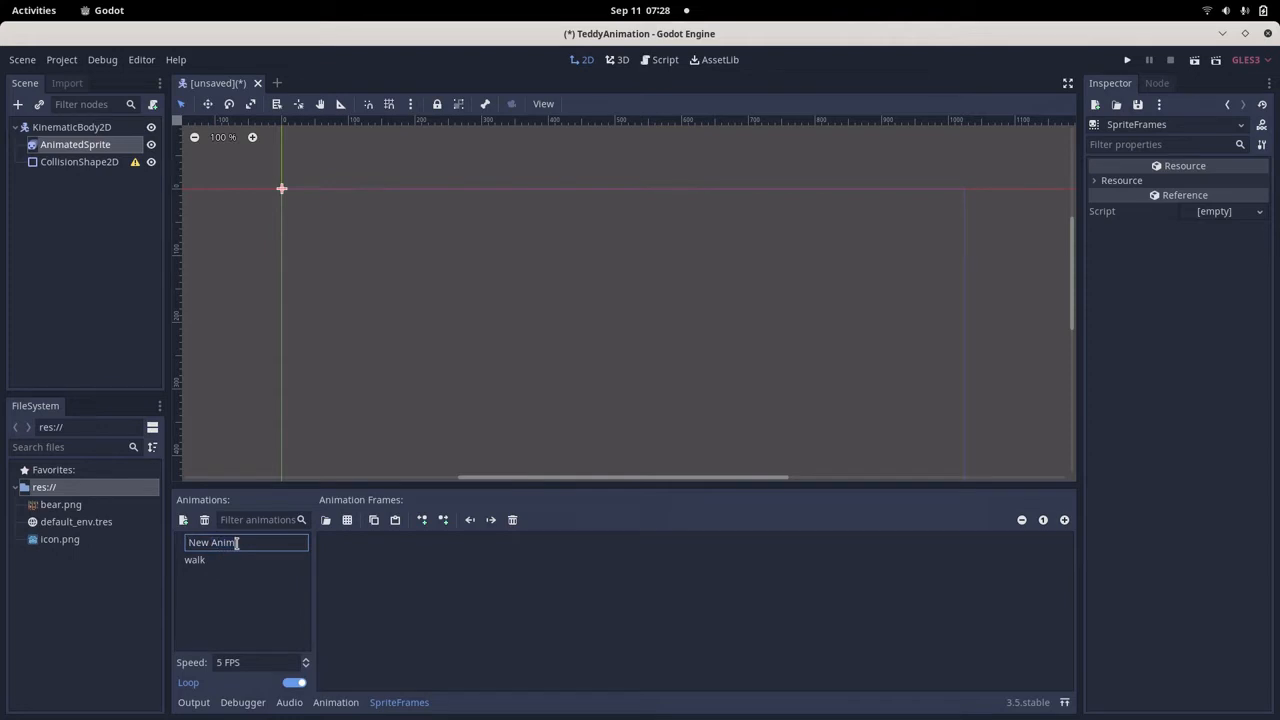
pyautogui.moveTo(241, 546); pyautogui.dragTo(185, 541)
pyautogui.write('stand')
pyautogui.press('Return')
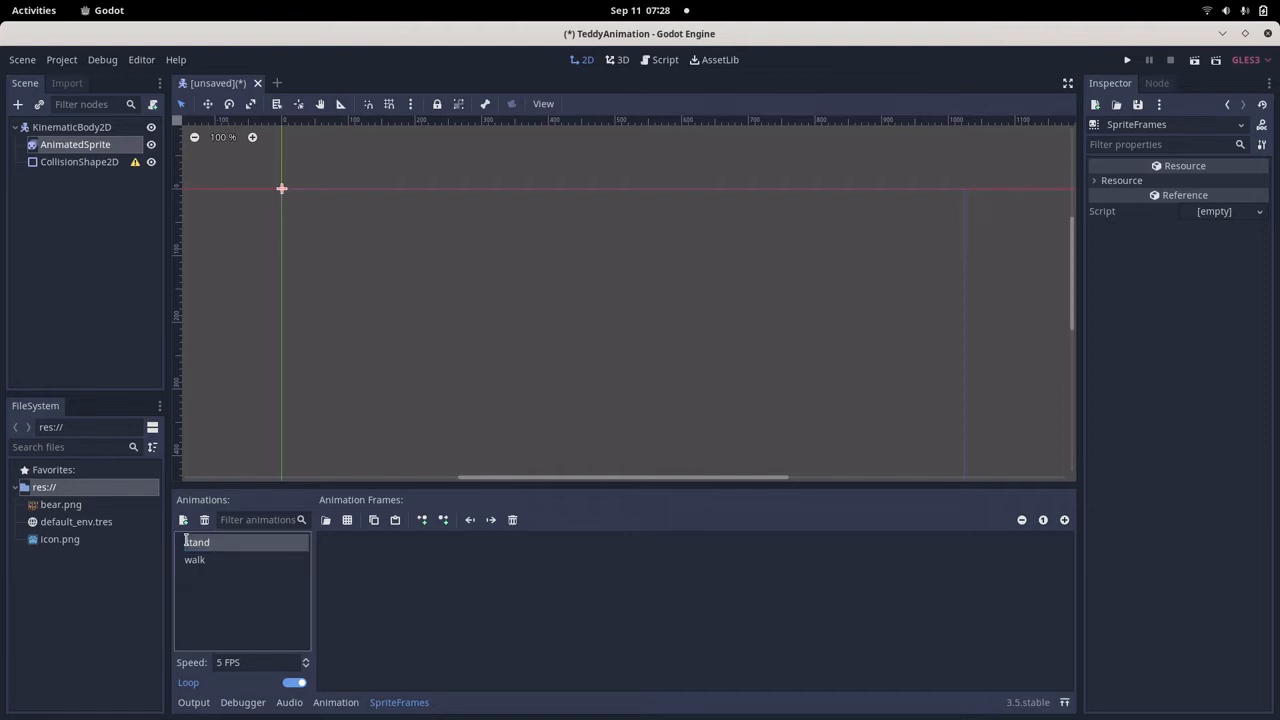
# Add the sixth bear pose from the bear.png sprite sheet as the stand animation's frame.
pyautogui.click(348, 521)
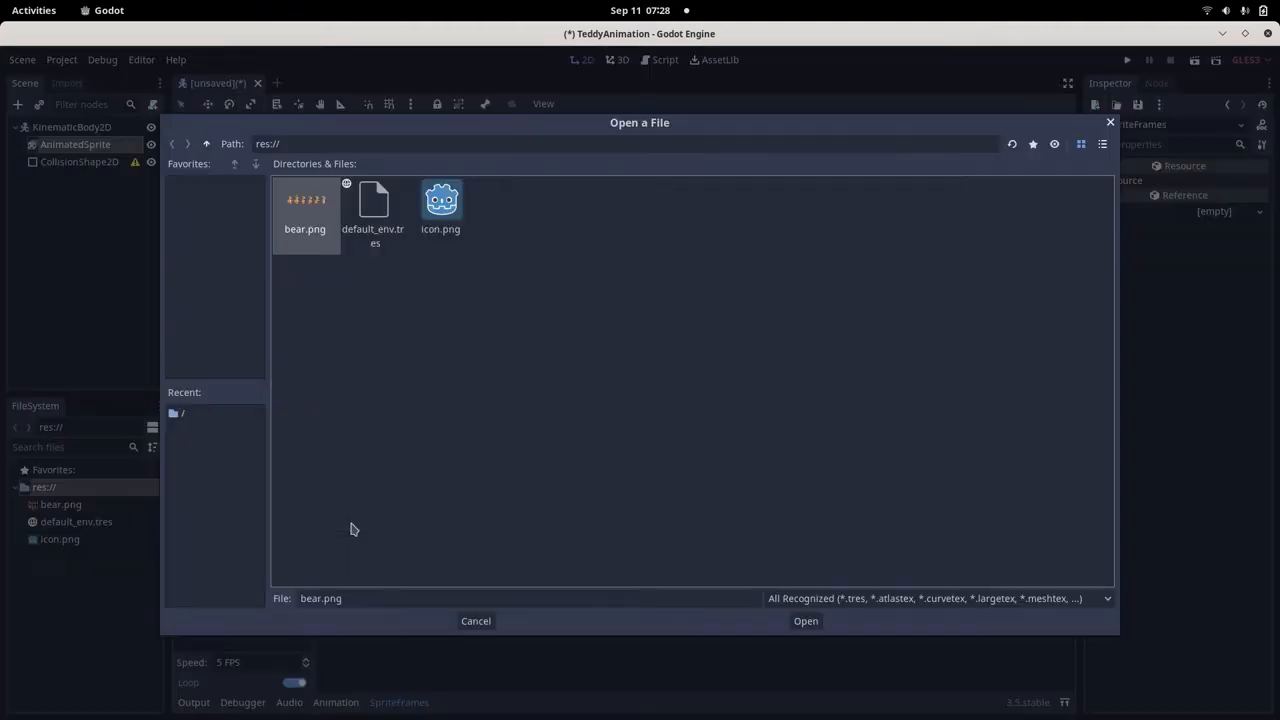
pyautogui.doubleClick(320, 222)
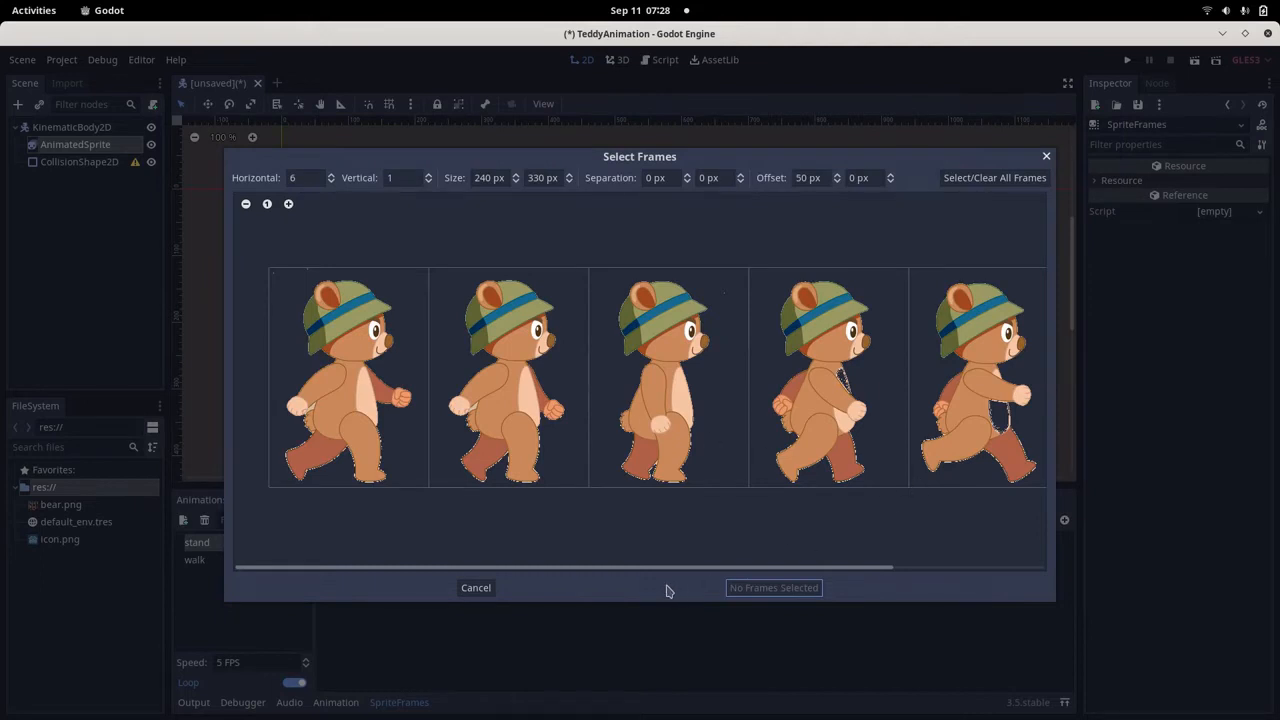
pyautogui.moveTo(666, 574); pyautogui.dragTo(876, 572)
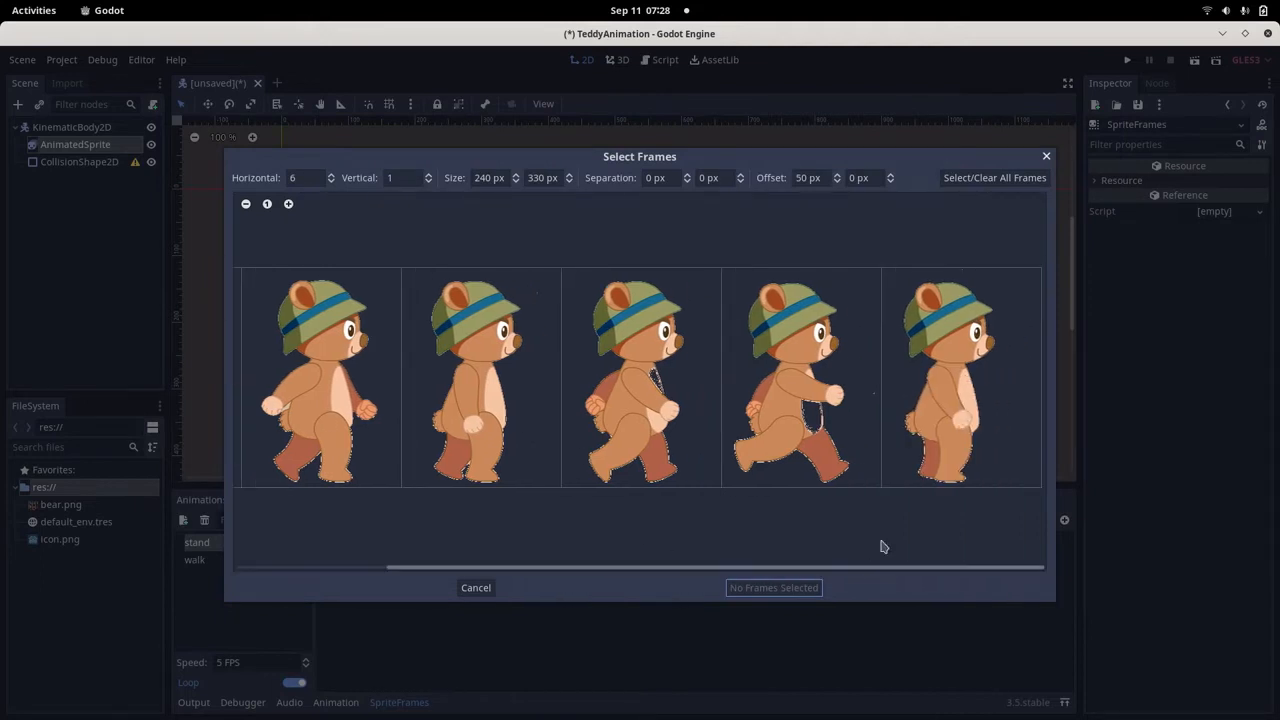
pyautogui.click(949, 431)
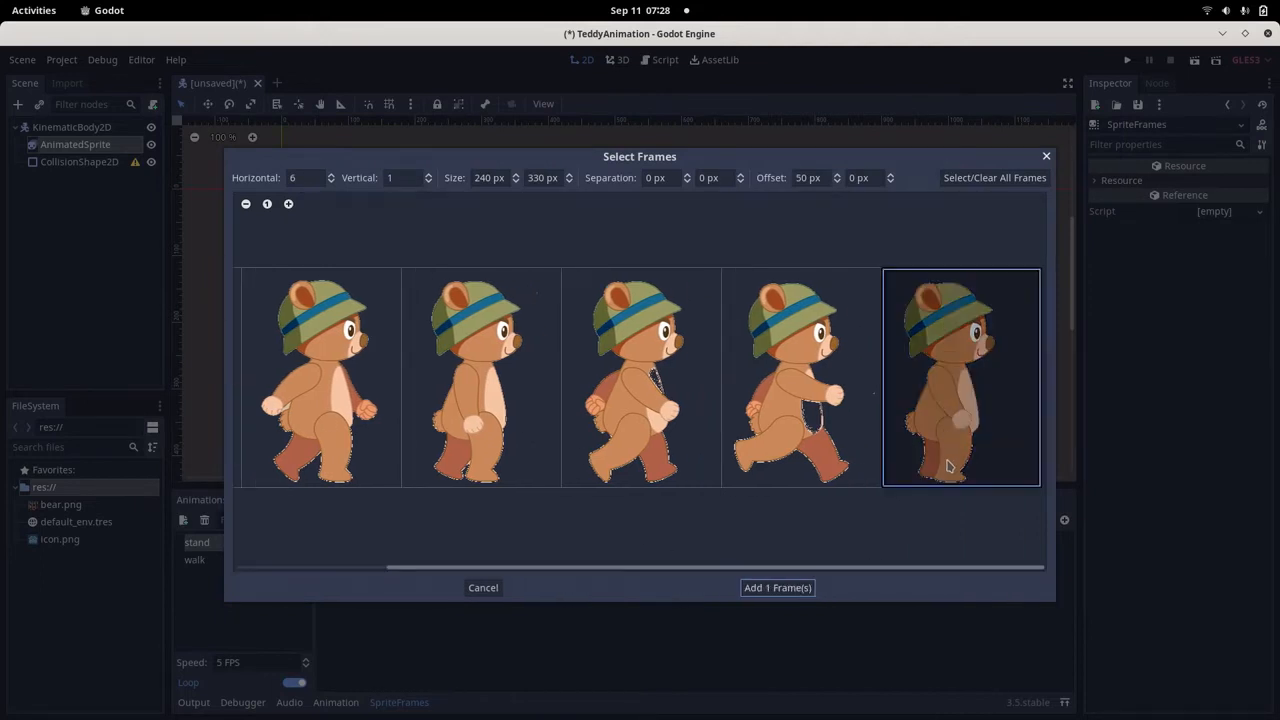
pyautogui.click(788, 589)
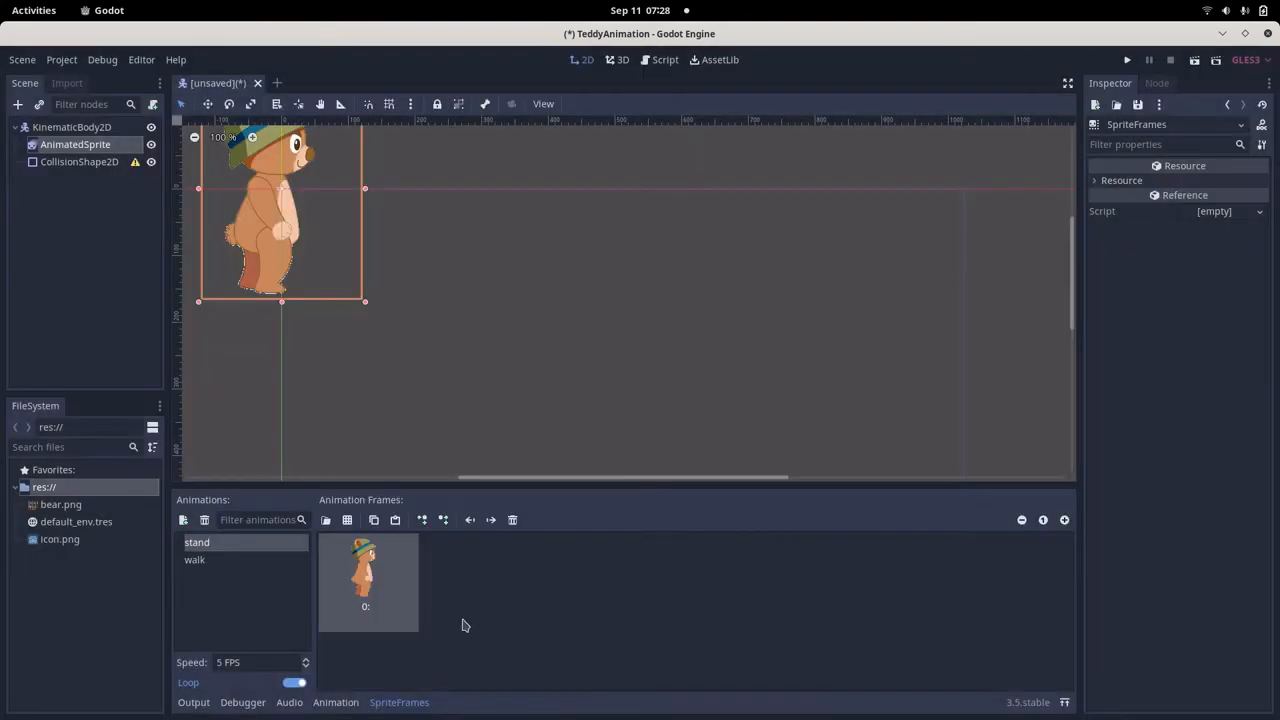
# Create another animation in the SpriteFrames list and name it run.
pyautogui.click(183, 519)
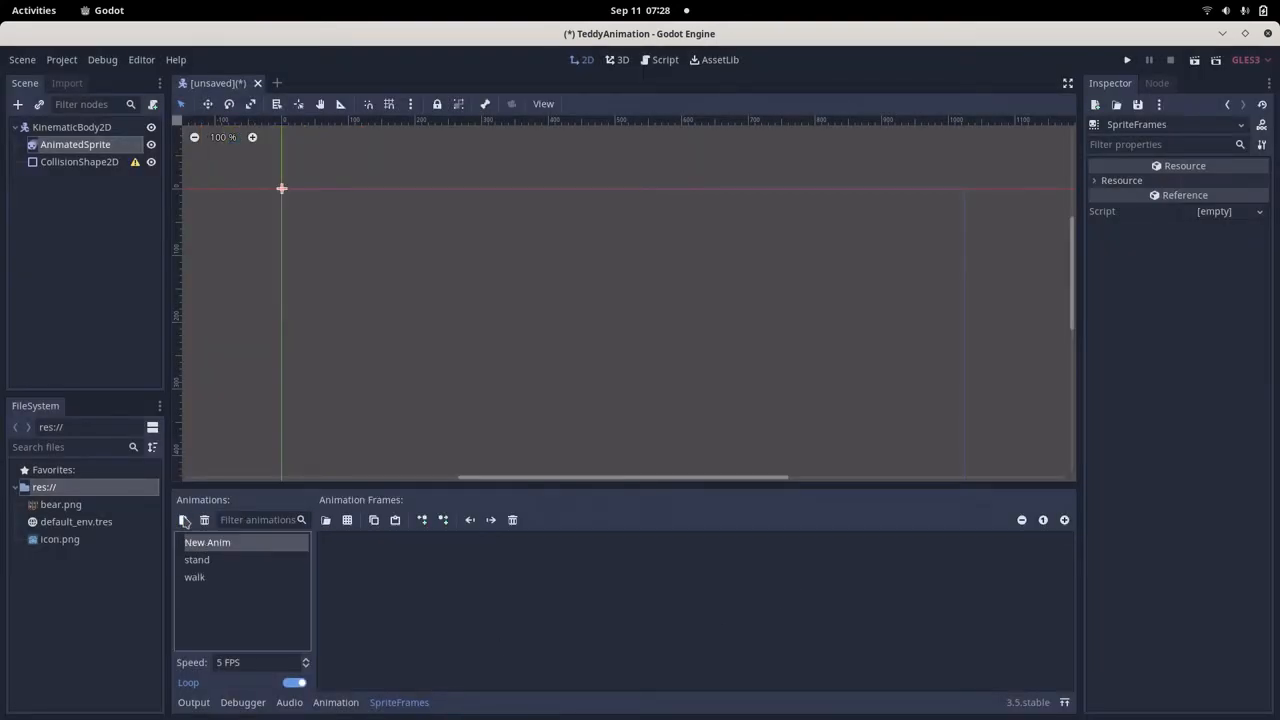
pyautogui.doubleClick(236, 544)
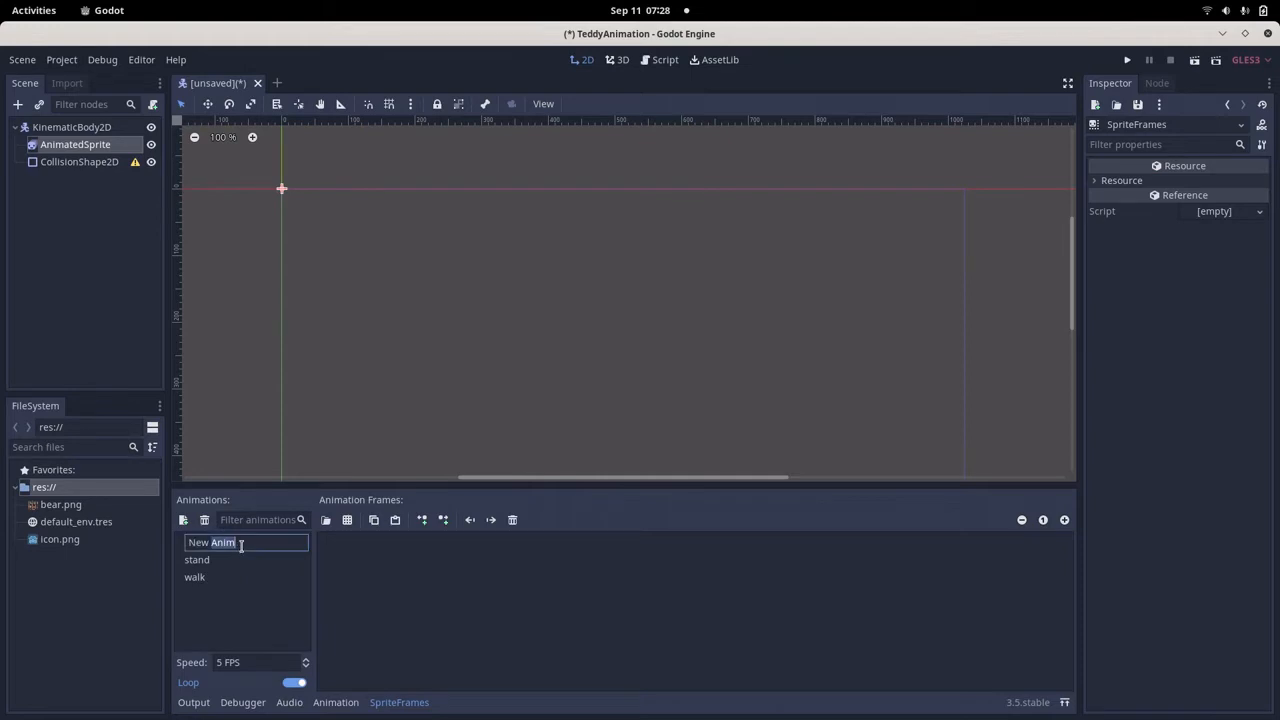
pyautogui.moveTo(241, 545); pyautogui.dragTo(188, 543)
pyautogui.write('run')
pyautogui.press('Return')
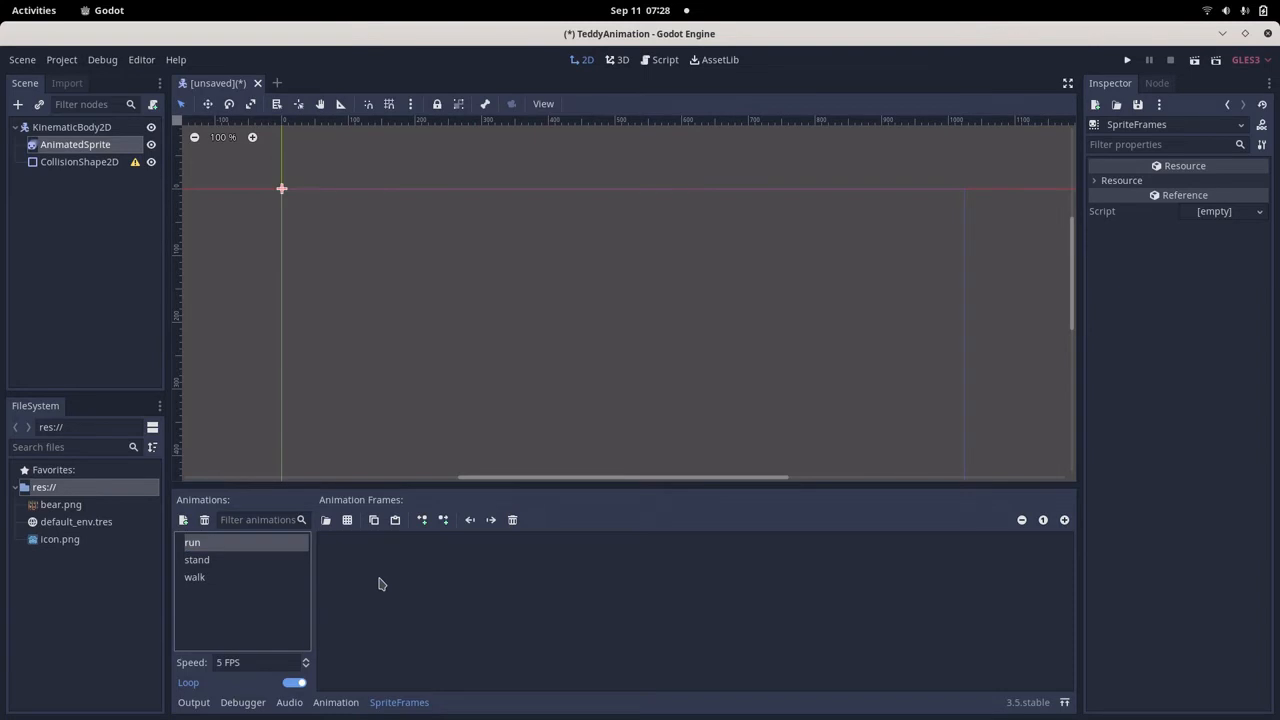
# Add the first and fifth bear poses from the bear.png sprite sheet to the run animation.
pyautogui.click(347, 520)
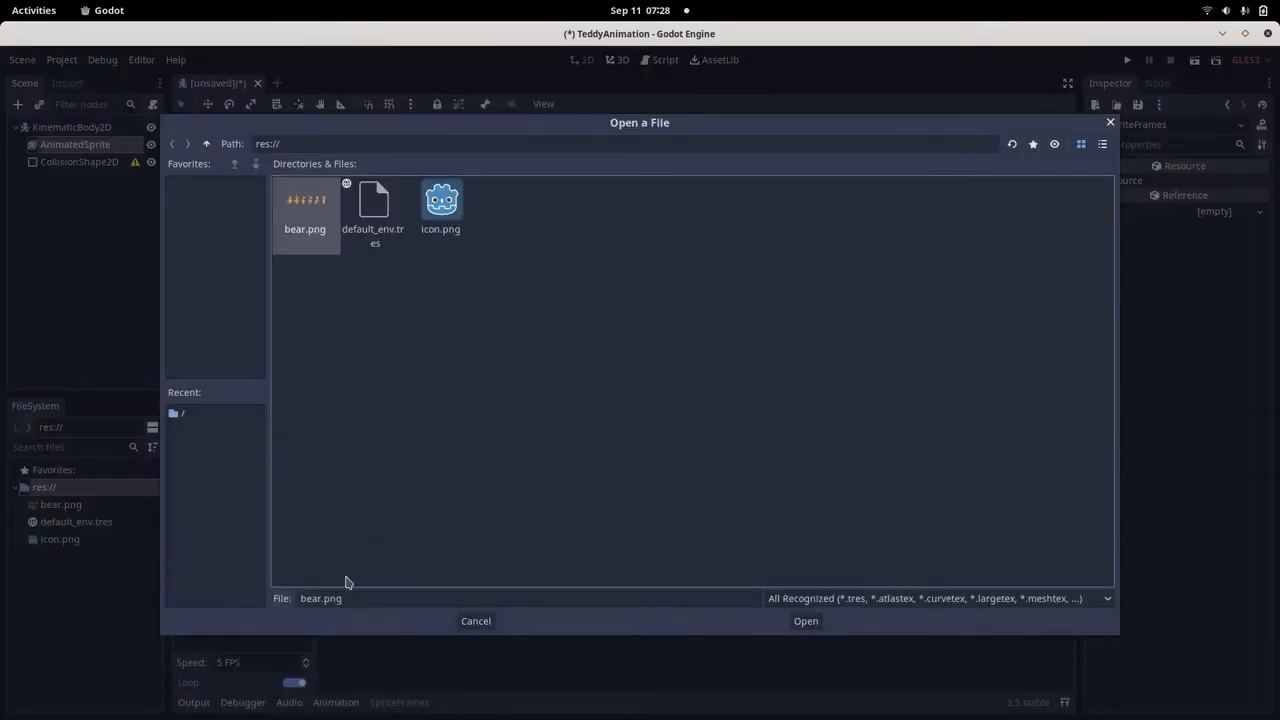
pyautogui.doubleClick(309, 228)
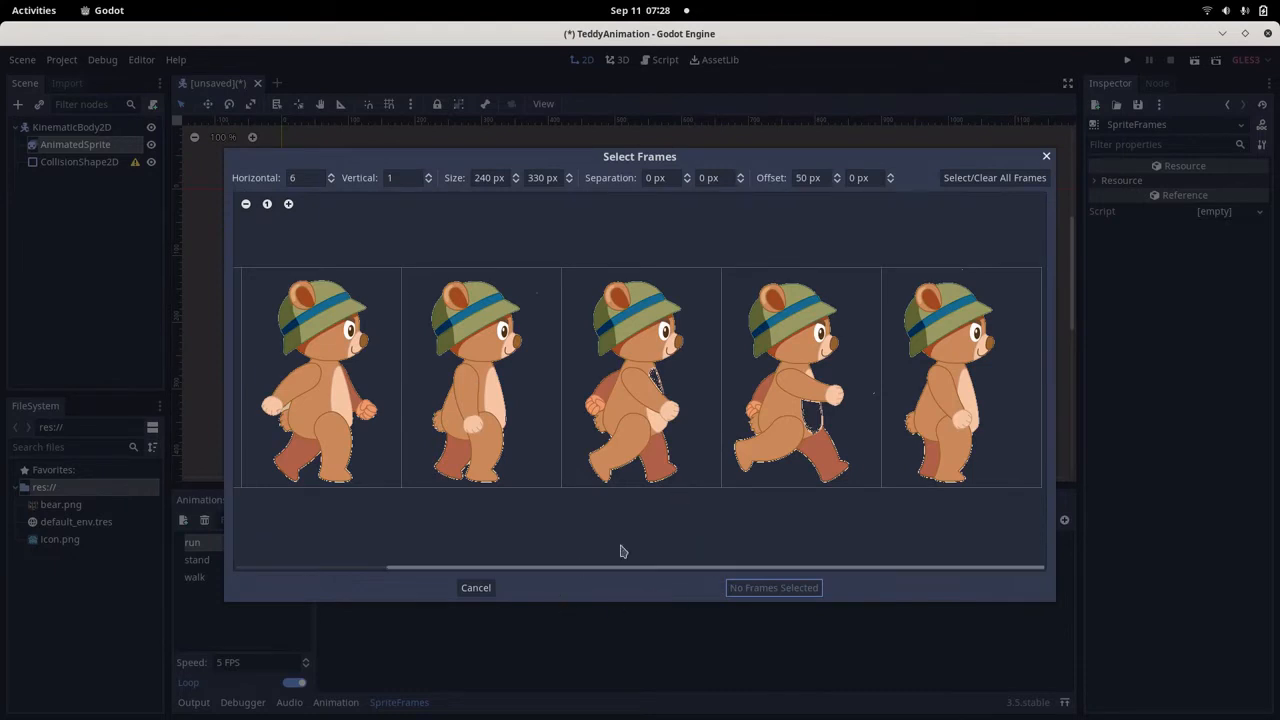
pyautogui.click(785, 443)
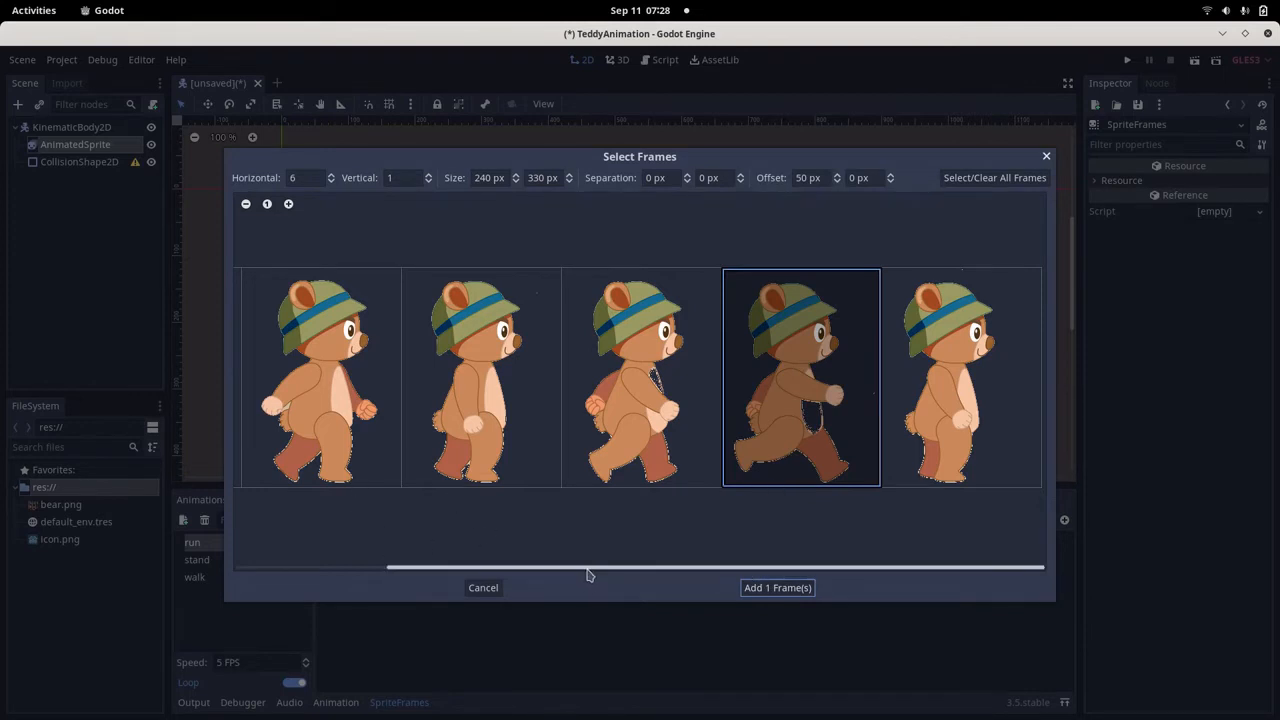
pyautogui.moveTo(588, 575); pyautogui.dragTo(405, 572)
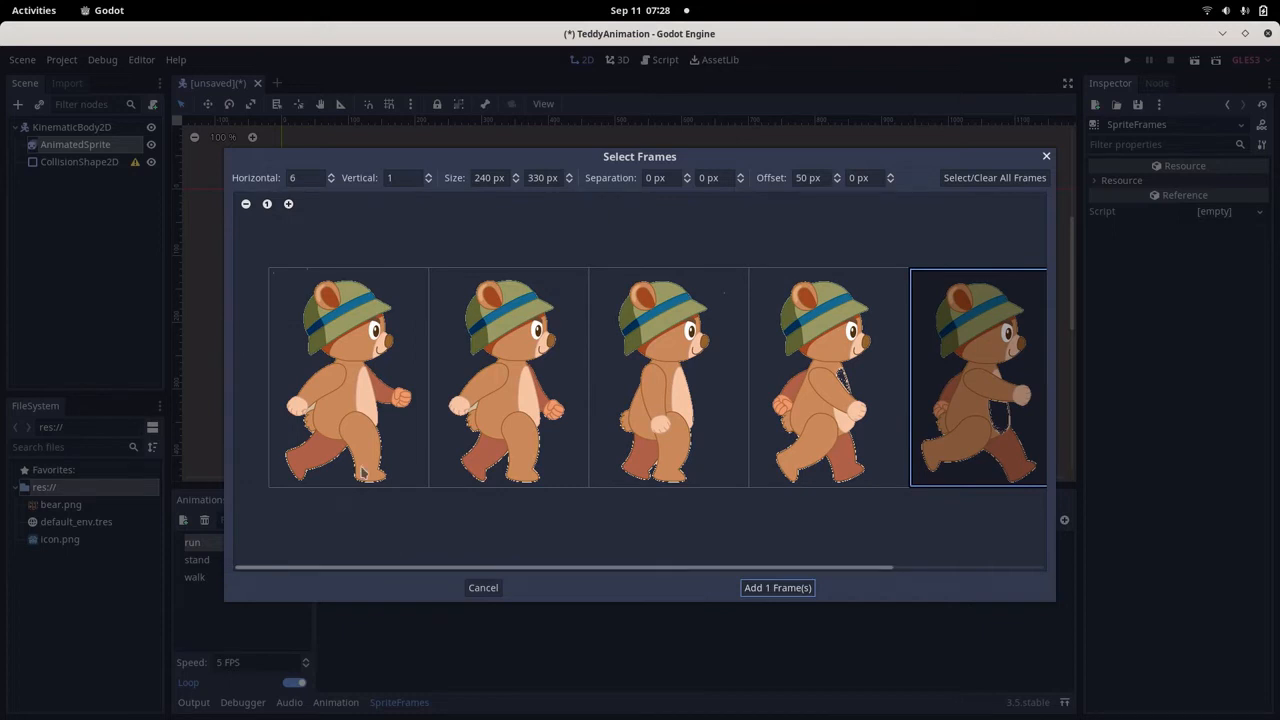
pyautogui.click(351, 416)
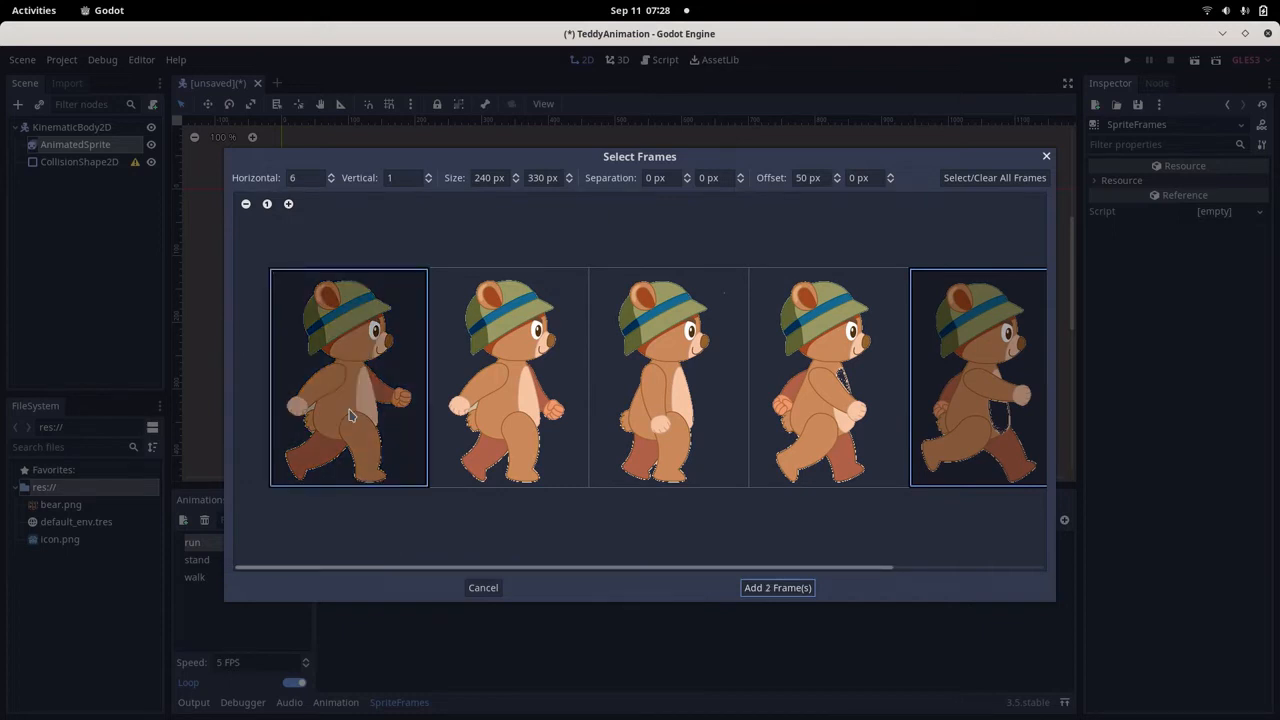
pyautogui.click(777, 588)
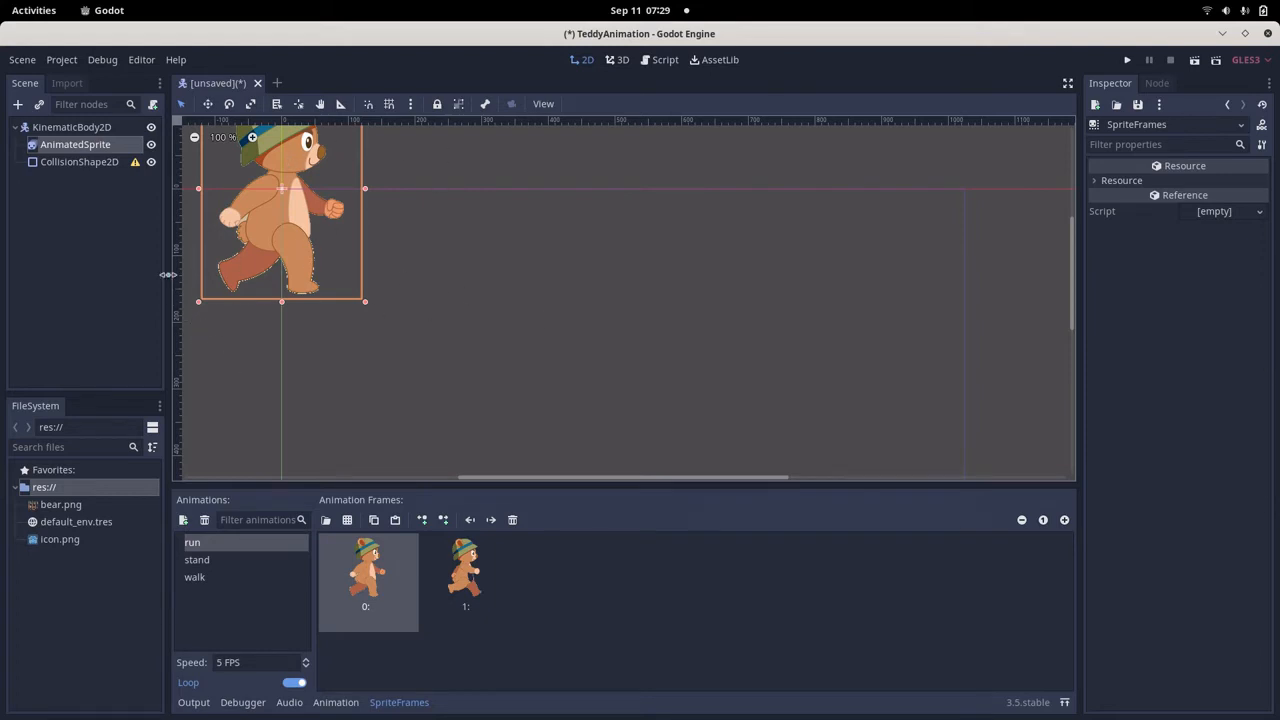
# Set the AnimatedSprite node's scale to 0.5 on both the x and y axes.
pyautogui.click(87, 150)
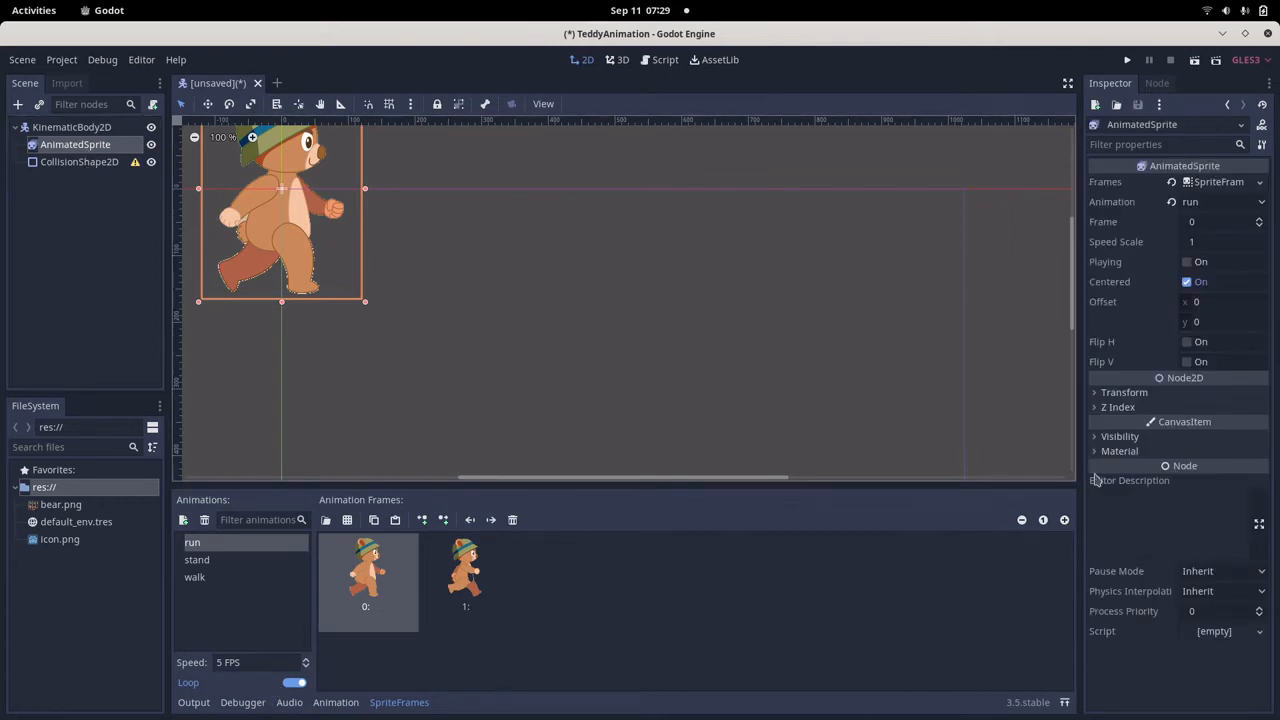
pyautogui.click(1126, 392)
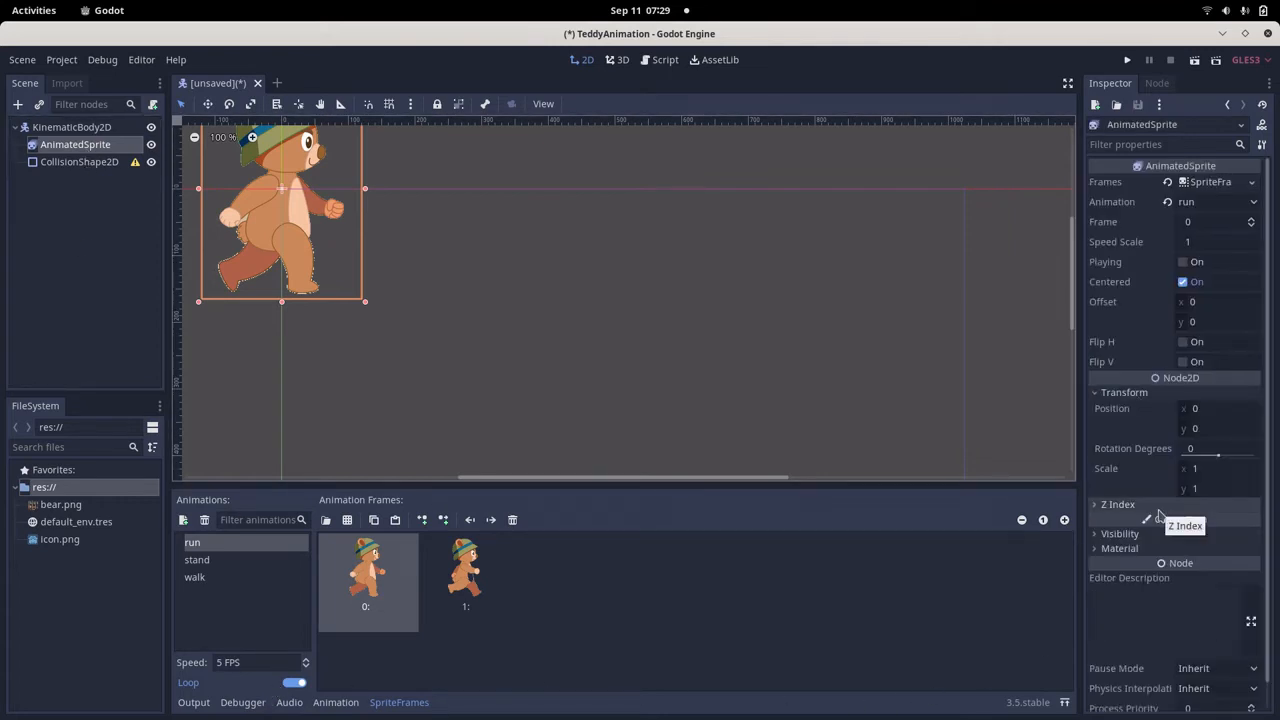
pyautogui.click(1206, 468)
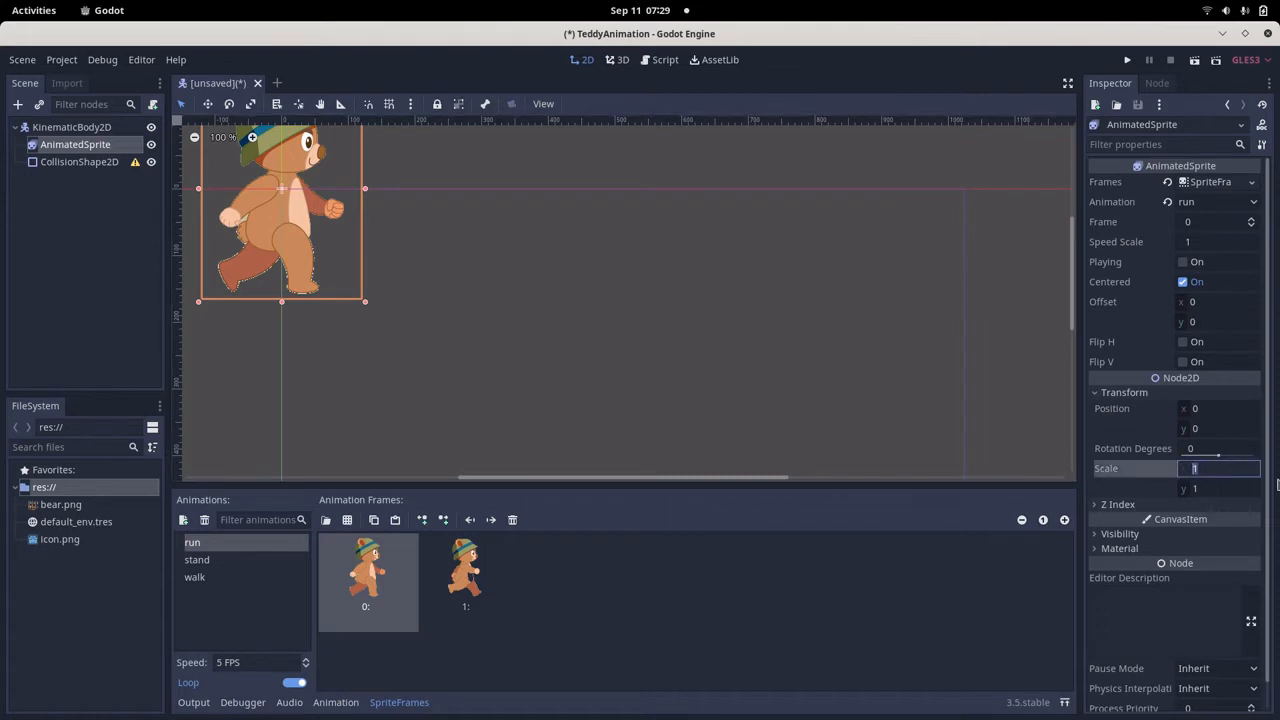
pyautogui.write('0.5')
pyautogui.press('Tab')
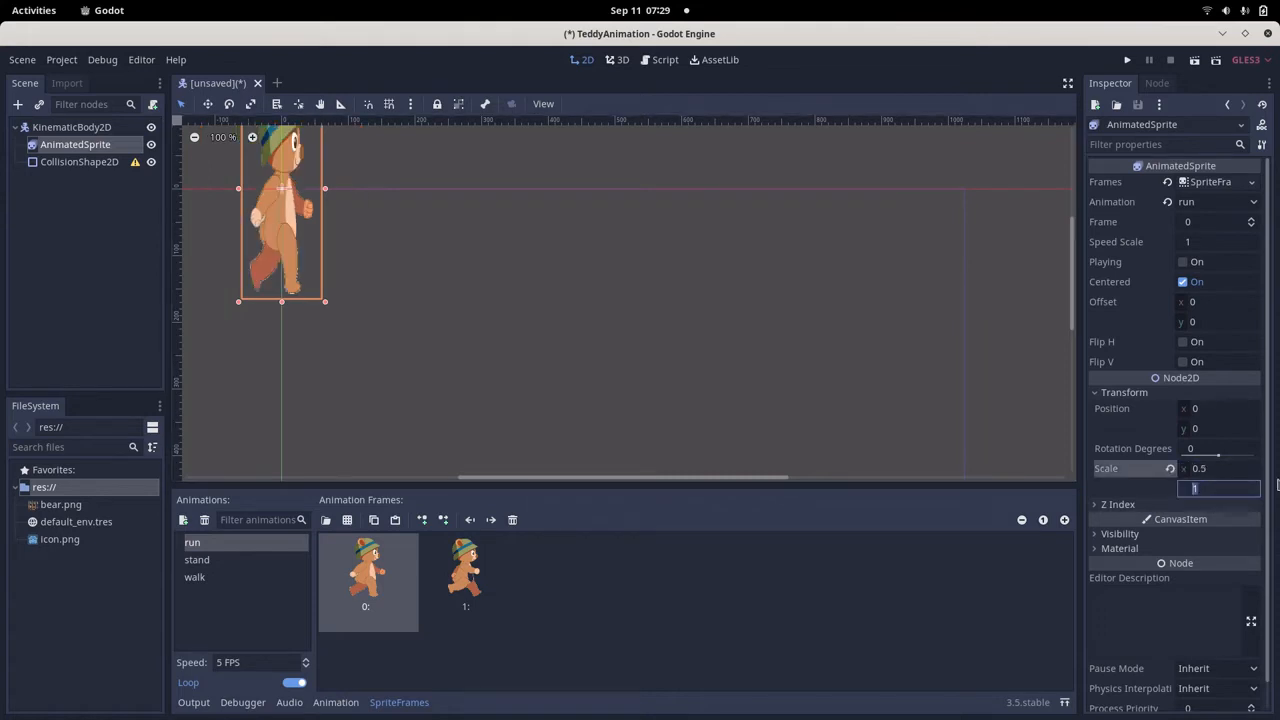
pyautogui.write('.5')
pyautogui.press('Return')
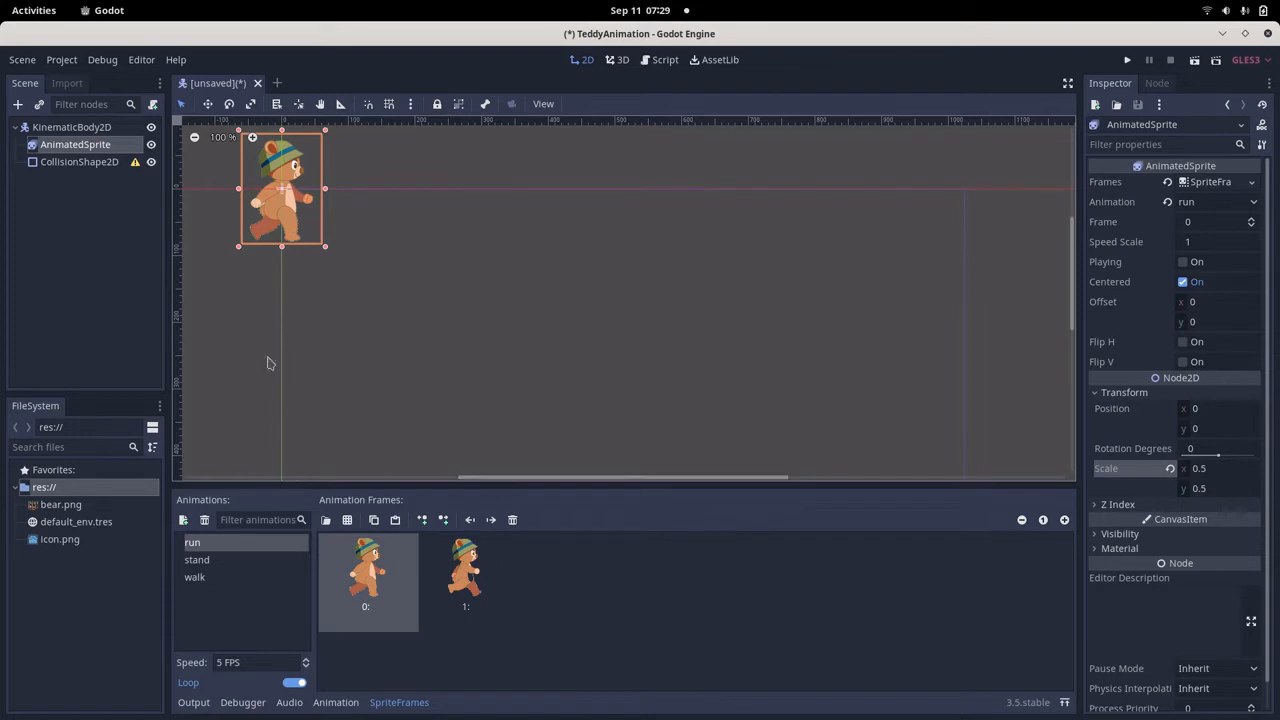
# Try to move the AnimatedSprite alone to about x 518, y 274, and undo the move.
pyautogui.scroll(-1, 670, 314)
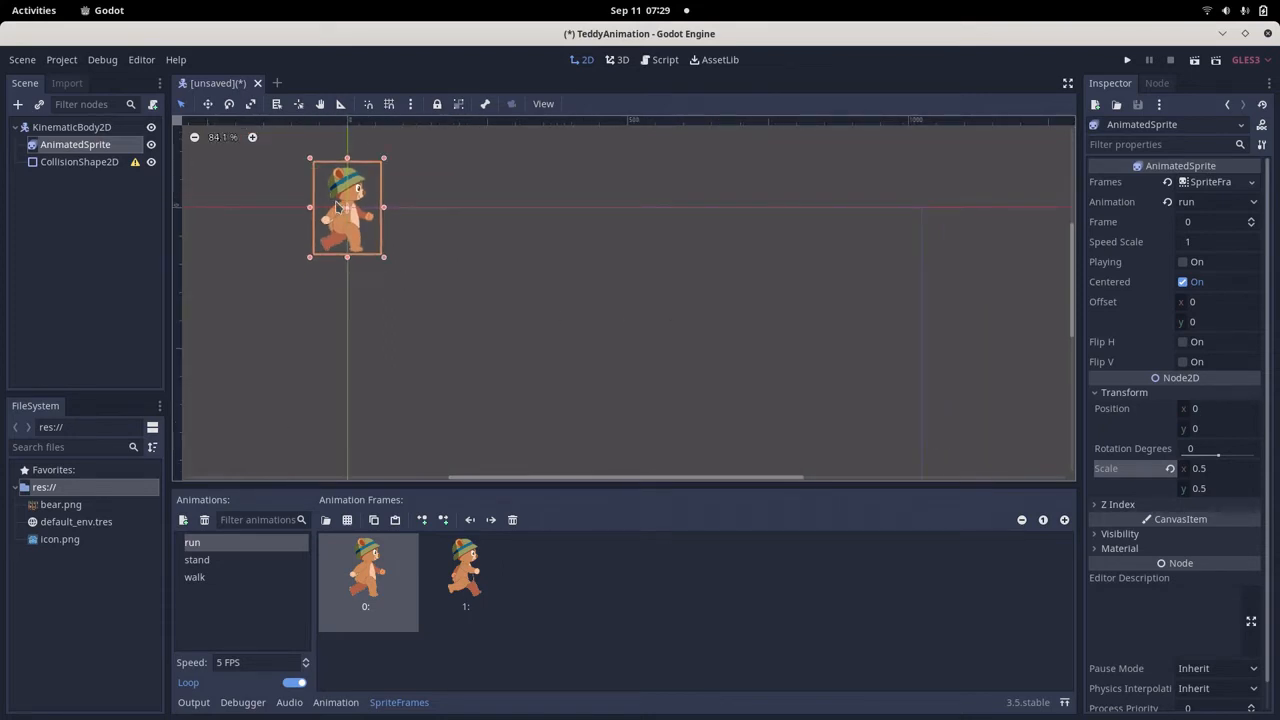
pyautogui.moveTo(337, 207); pyautogui.dragTo(631, 369)
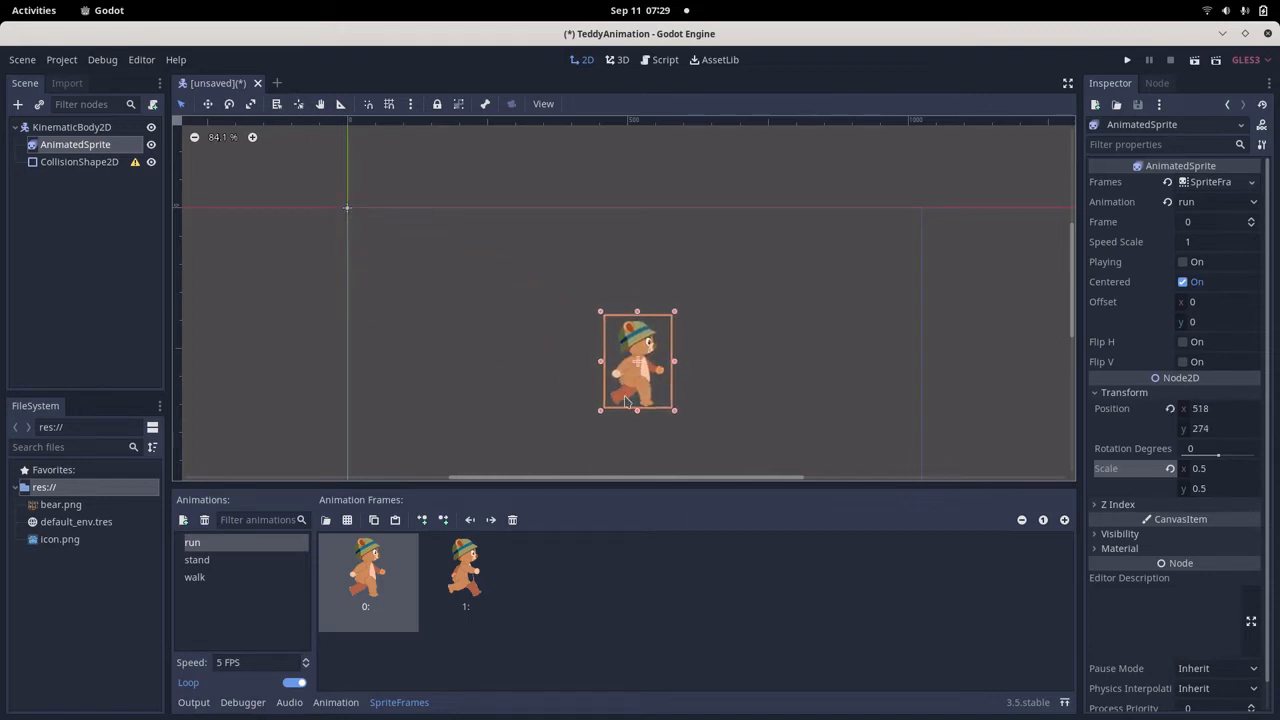
pyautogui.hotkey('ctrl', 'z')
pyautogui.click(393, 309)
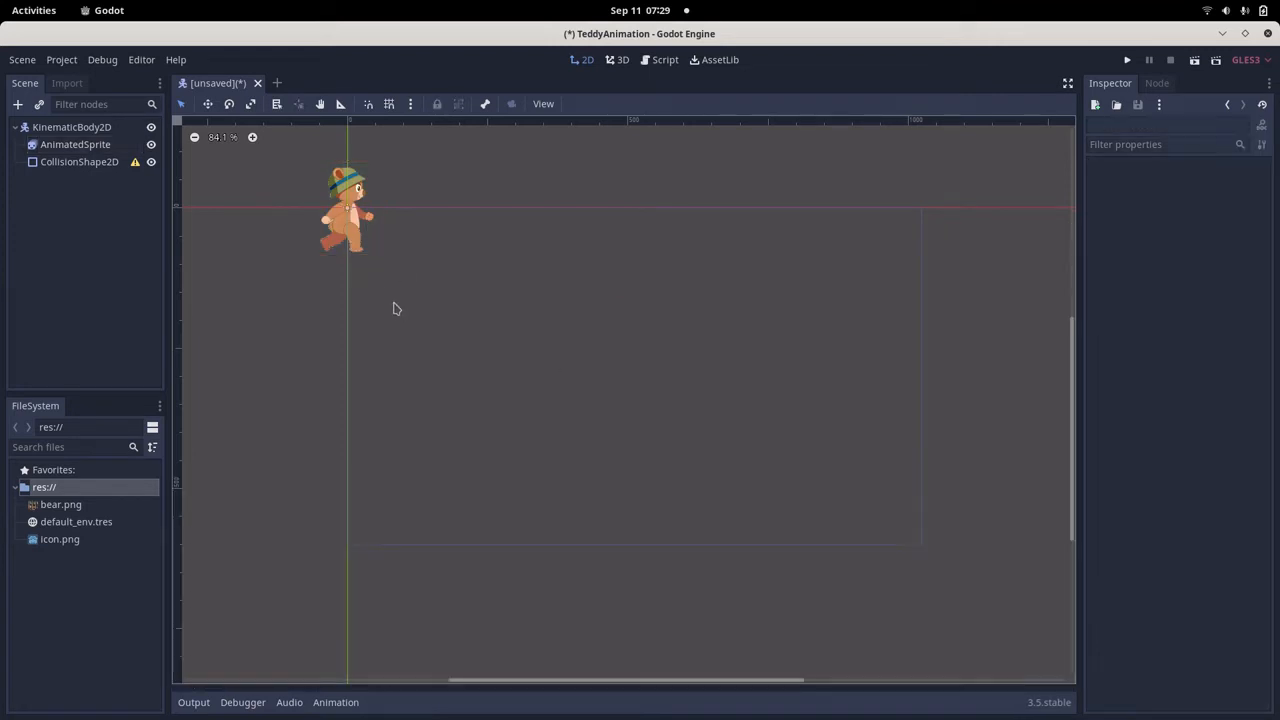
# Assign a new CapsuleShape2D as the shape of the CollisionShape2D node.
pyautogui.click(350, 207)
pyautogui.click(93, 166)
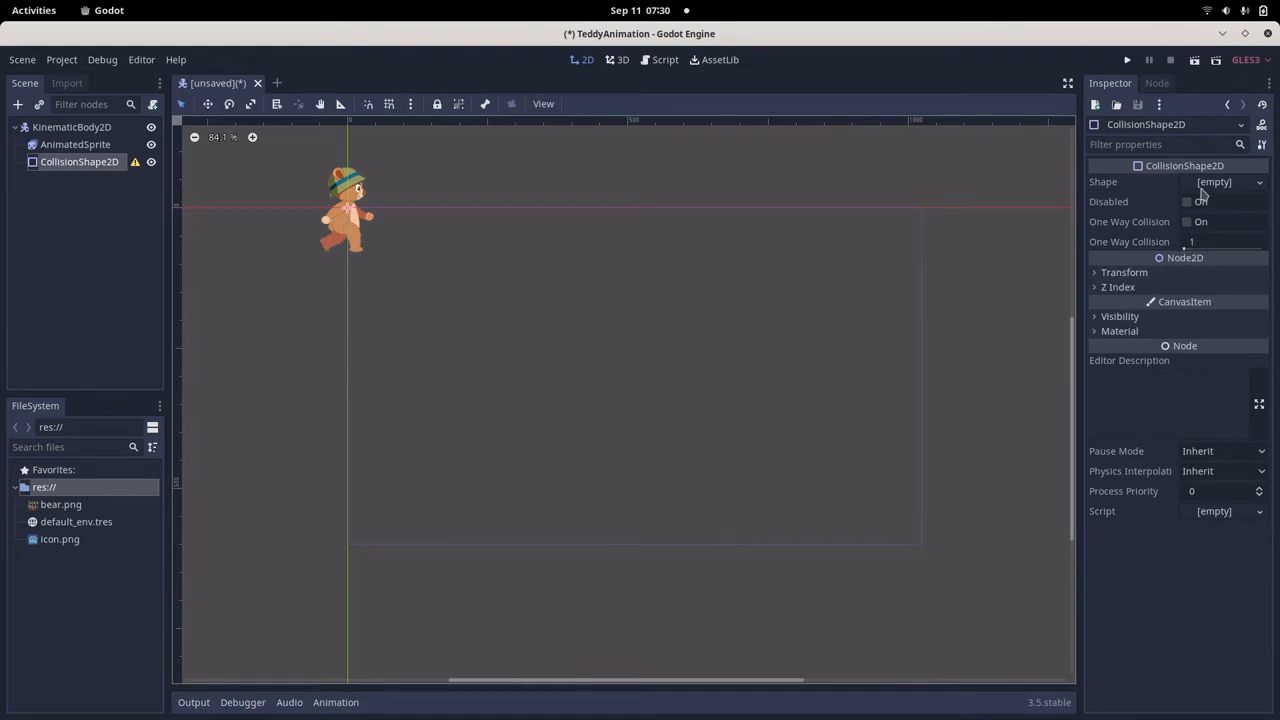
pyautogui.click(1213, 183)
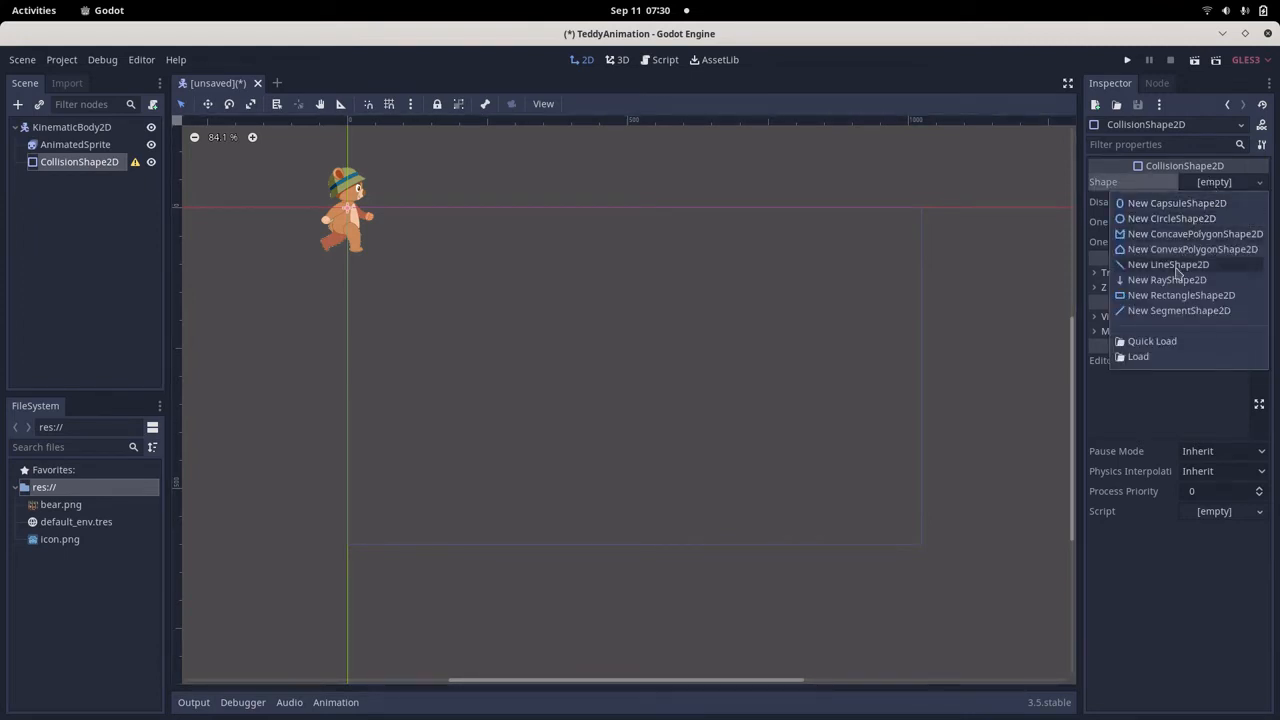
pyautogui.click(1168, 204)
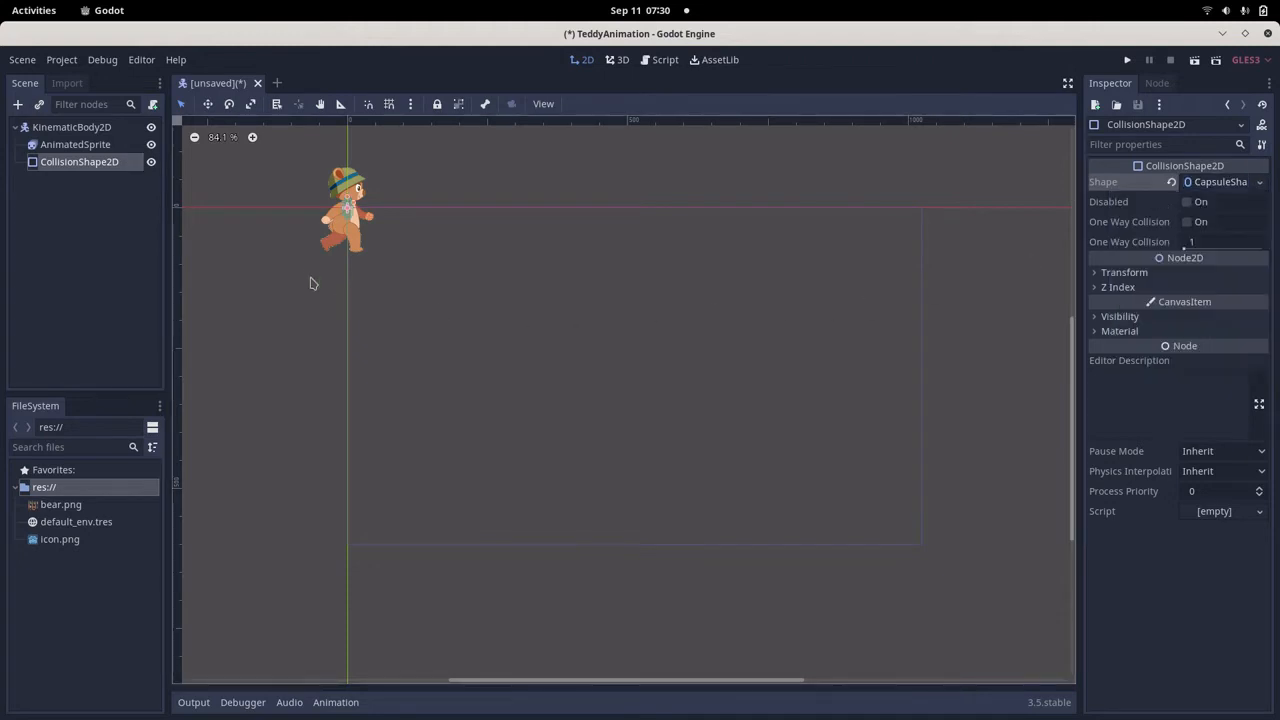
# Resize and reposition the capsule collision shape so that it encloses the bear from hat to feet.
pyautogui.moveTo(354, 203); pyautogui.dragTo(348, 173)
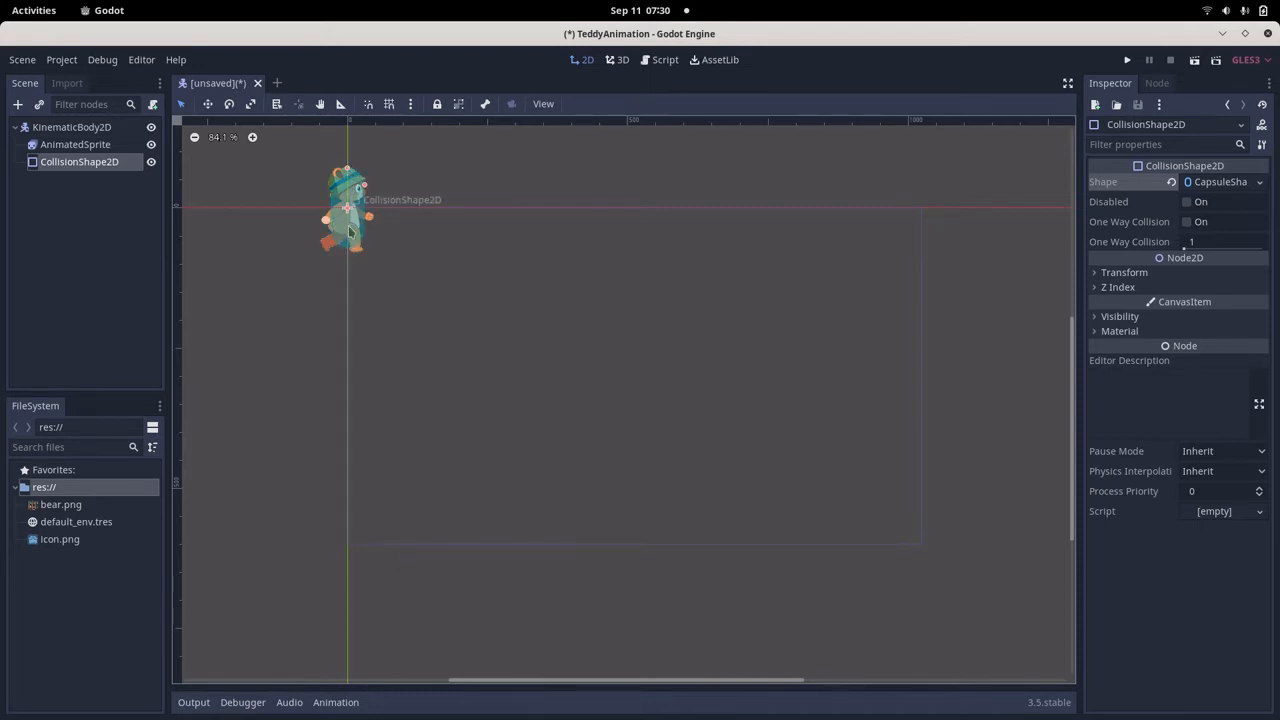
pyautogui.moveTo(347, 168)
pyautogui.mouseDown()
pyautogui.moveTo(373, 180)
pyautogui.moveTo(347, 161)
pyautogui.mouseUp()
pyautogui.moveTo(343, 229); pyautogui.dragTo(341, 242)
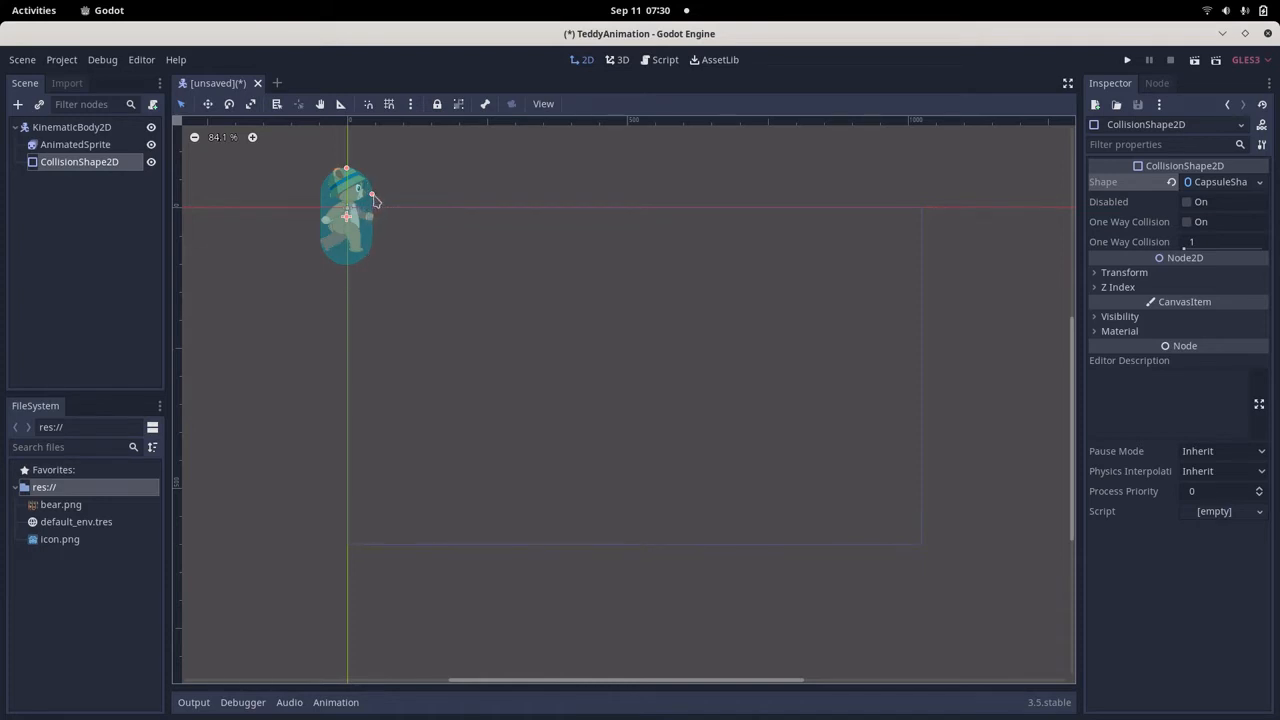
pyautogui.moveTo(350, 202); pyautogui.dragTo(351, 197)
# Make the KinematicBody2D's children unselectable and move the whole bear to near the middle of the game frame.
pyautogui.click(77, 128)
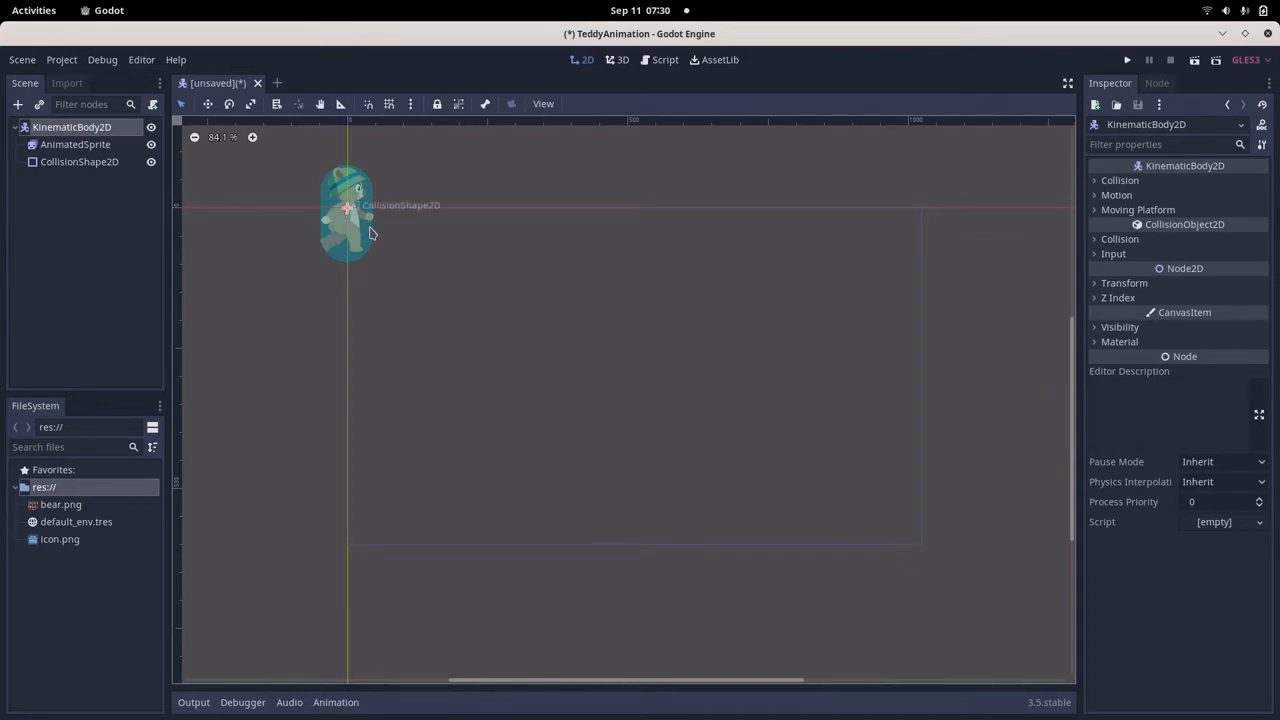
pyautogui.click(76, 145)
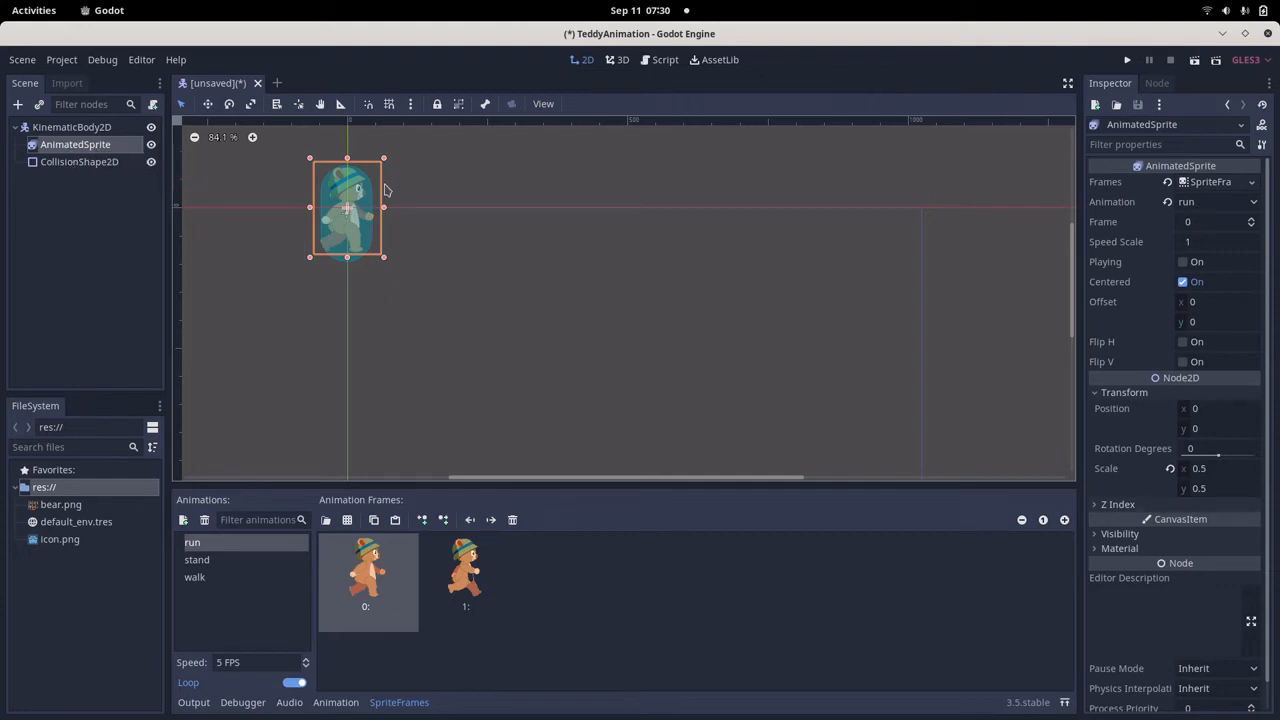
pyautogui.click(84, 132)
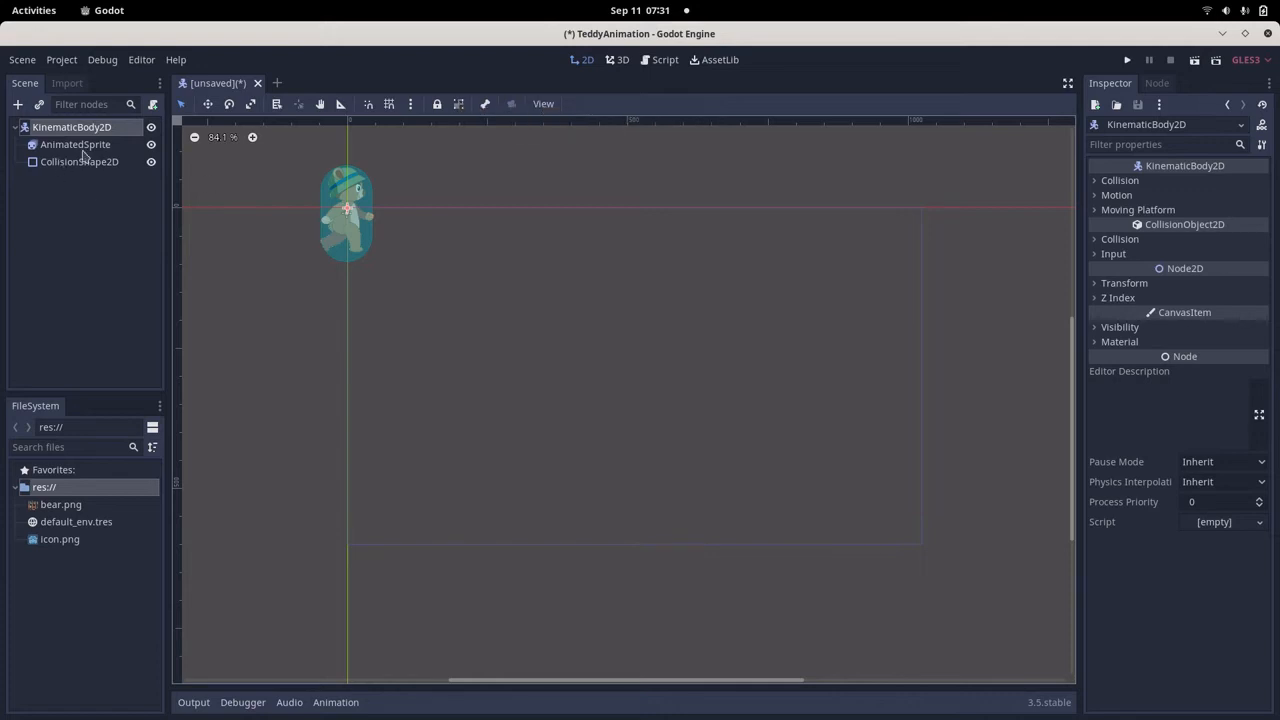
pyautogui.click(458, 105)
pyautogui.moveTo(332, 228); pyautogui.dragTo(610, 389)
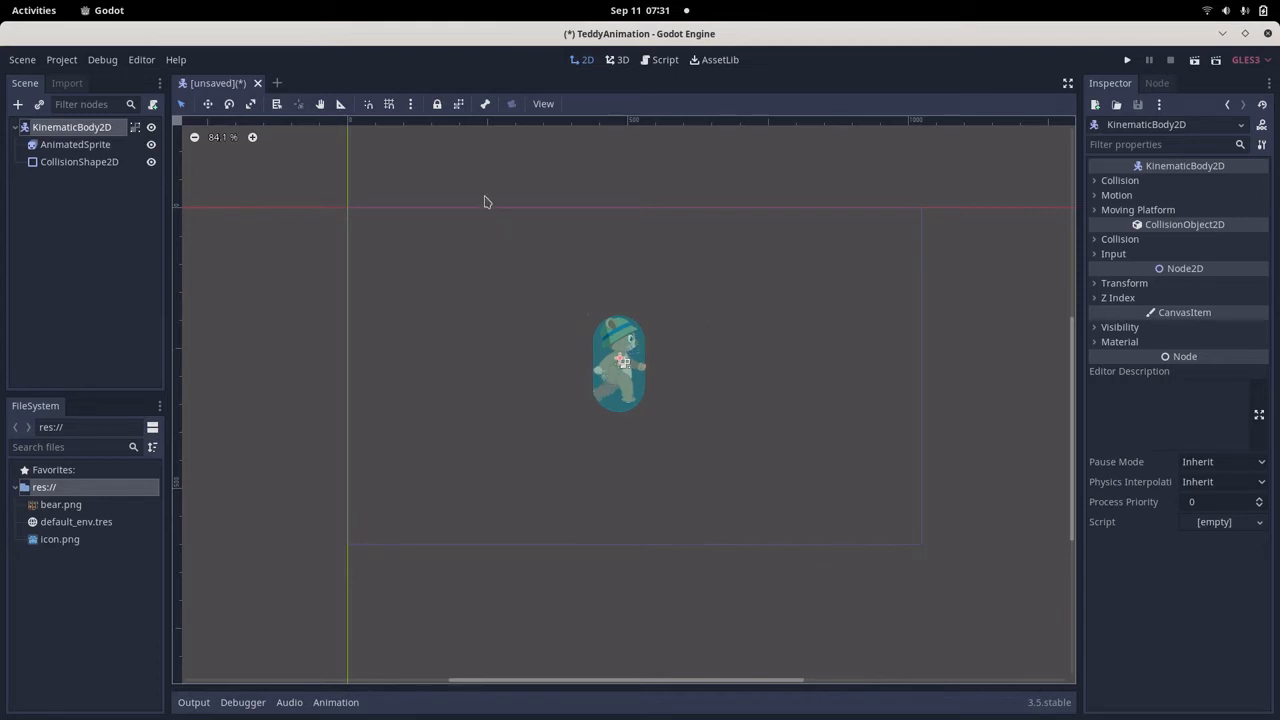
# Turn on grid snapping, check the smart snapping options, and move the KinematicBody2D slightly lower along the grid.
pyautogui.click(389, 104)
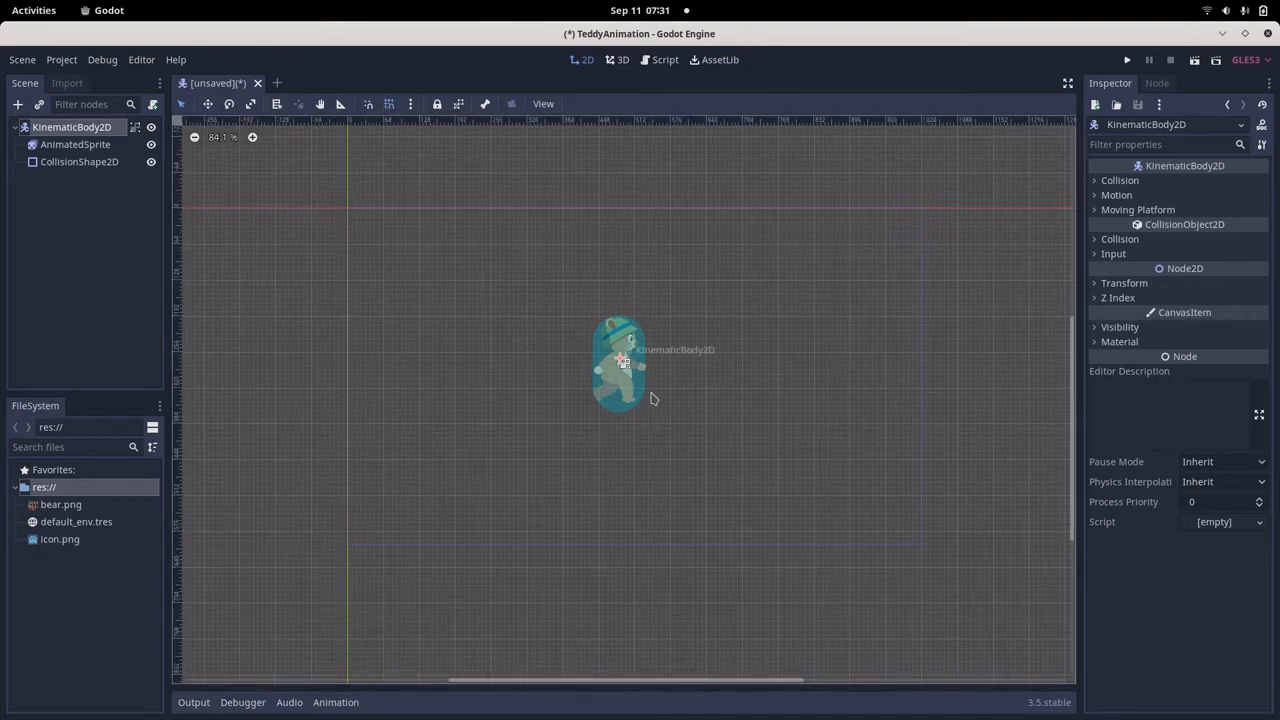
pyautogui.moveTo(621, 383)
pyautogui.mouseDown()
pyautogui.moveTo(614, 372)
pyautogui.moveTo(622, 400)
pyautogui.moveTo(590, 400)
pyautogui.moveTo(628, 397)
pyautogui.moveTo(623, 425)
pyautogui.moveTo(624, 404)
pyautogui.mouseUp()
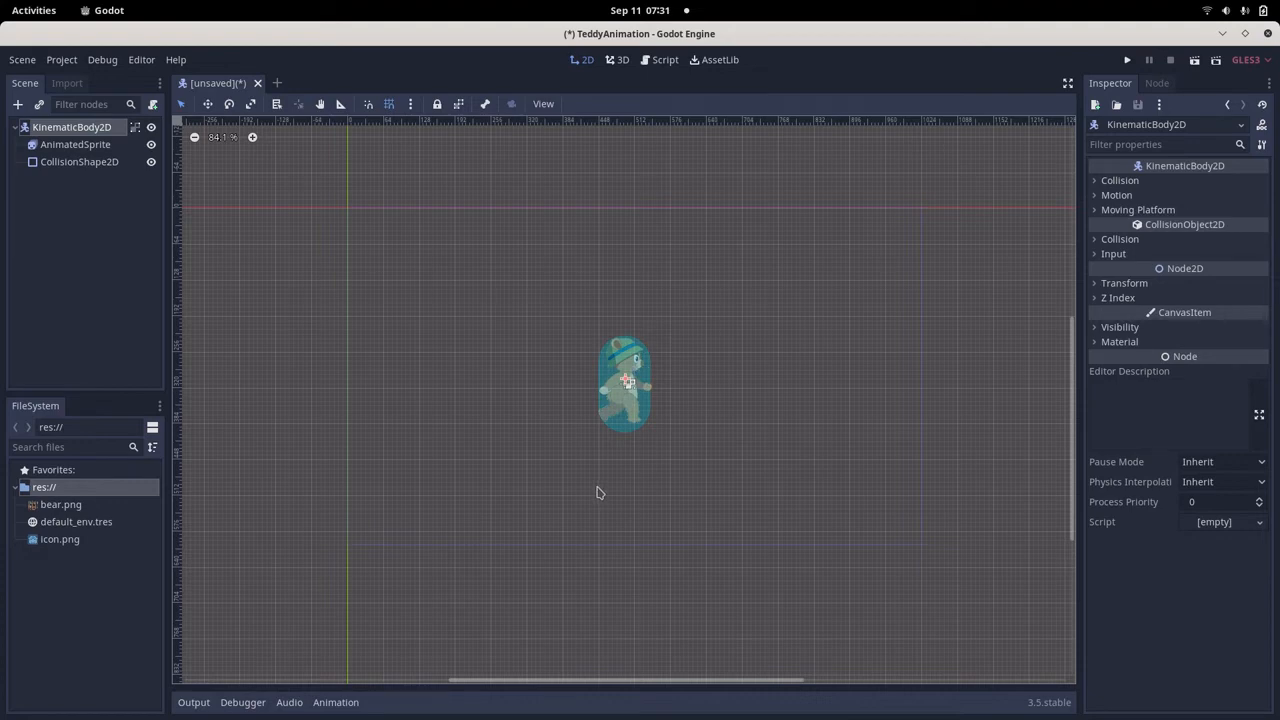
pyautogui.click(410, 106)
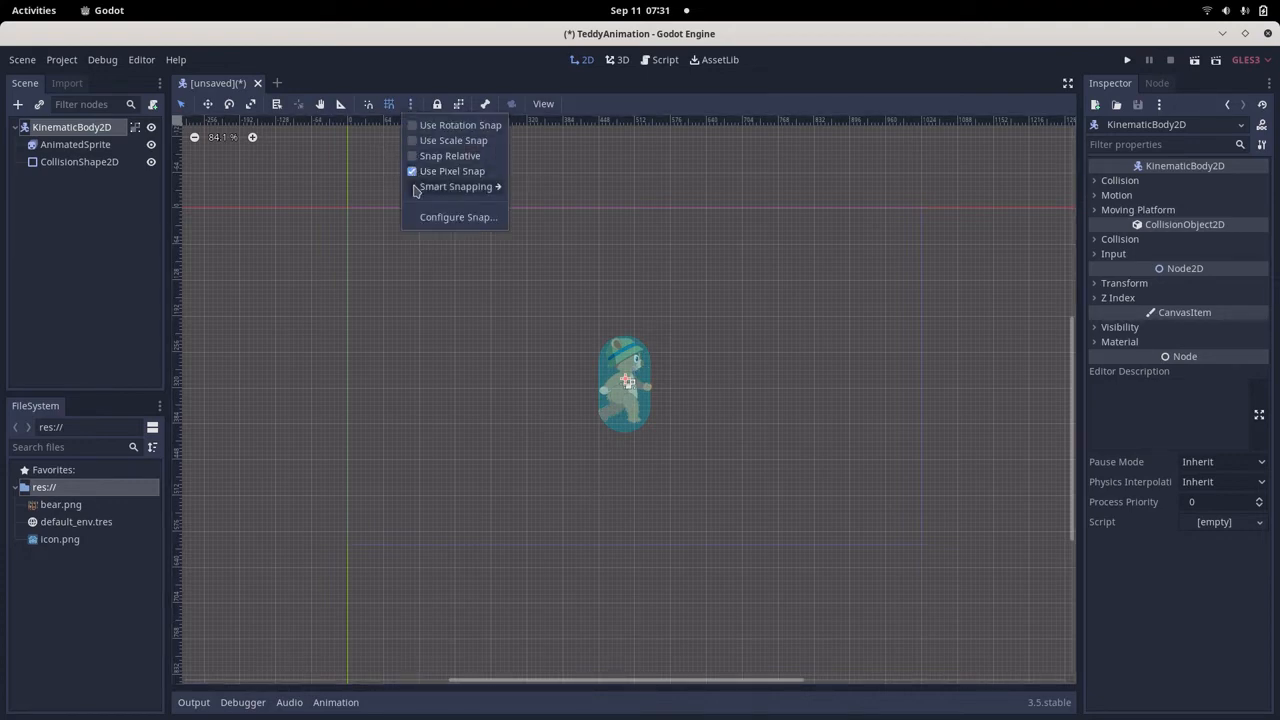
pyautogui.moveTo(416, 191)
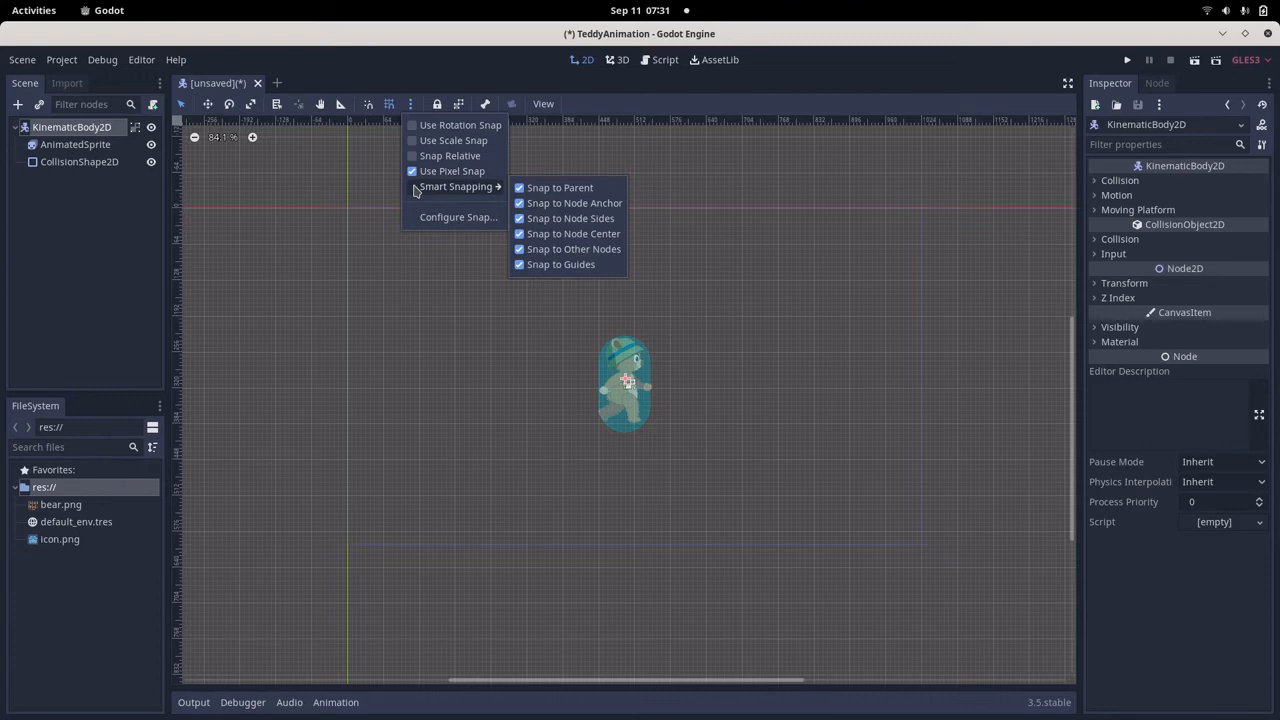
pyautogui.click(631, 407)
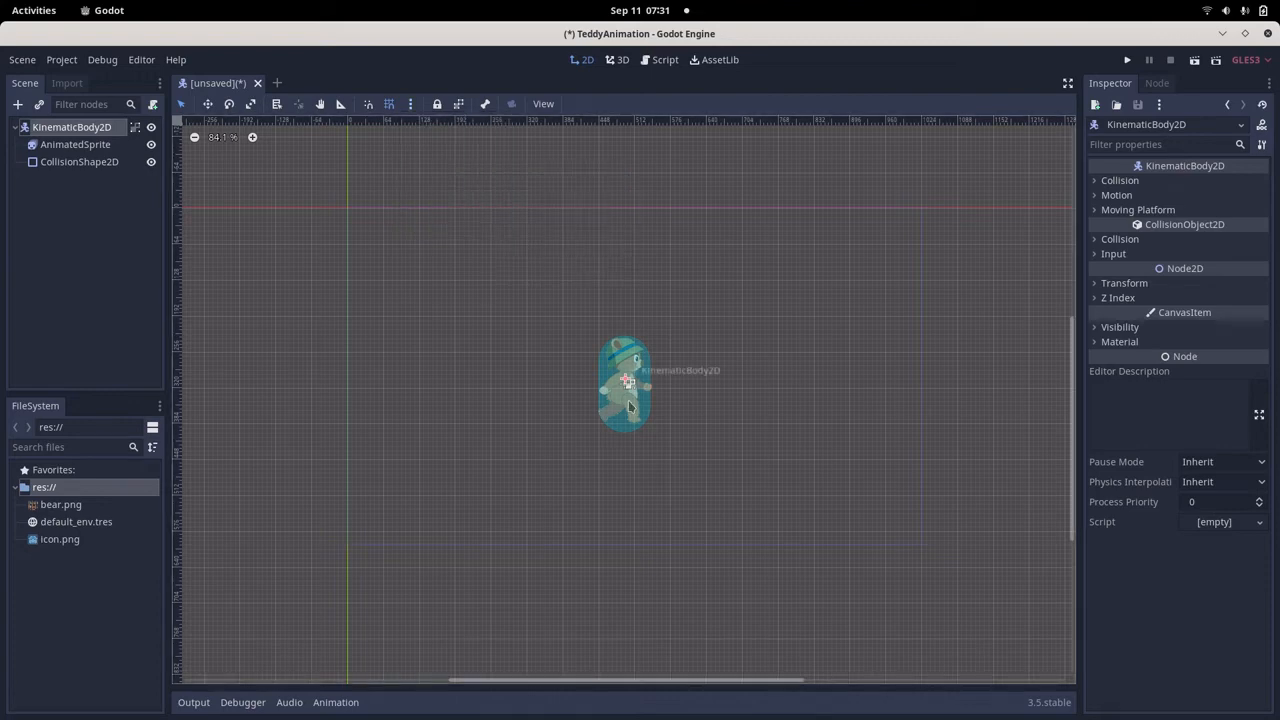
pyautogui.moveTo(626, 396)
pyautogui.mouseDown()
pyautogui.moveTo(625, 266)
pyautogui.moveTo(615, 388)
pyautogui.moveTo(626, 403)
pyautogui.mouseUp()
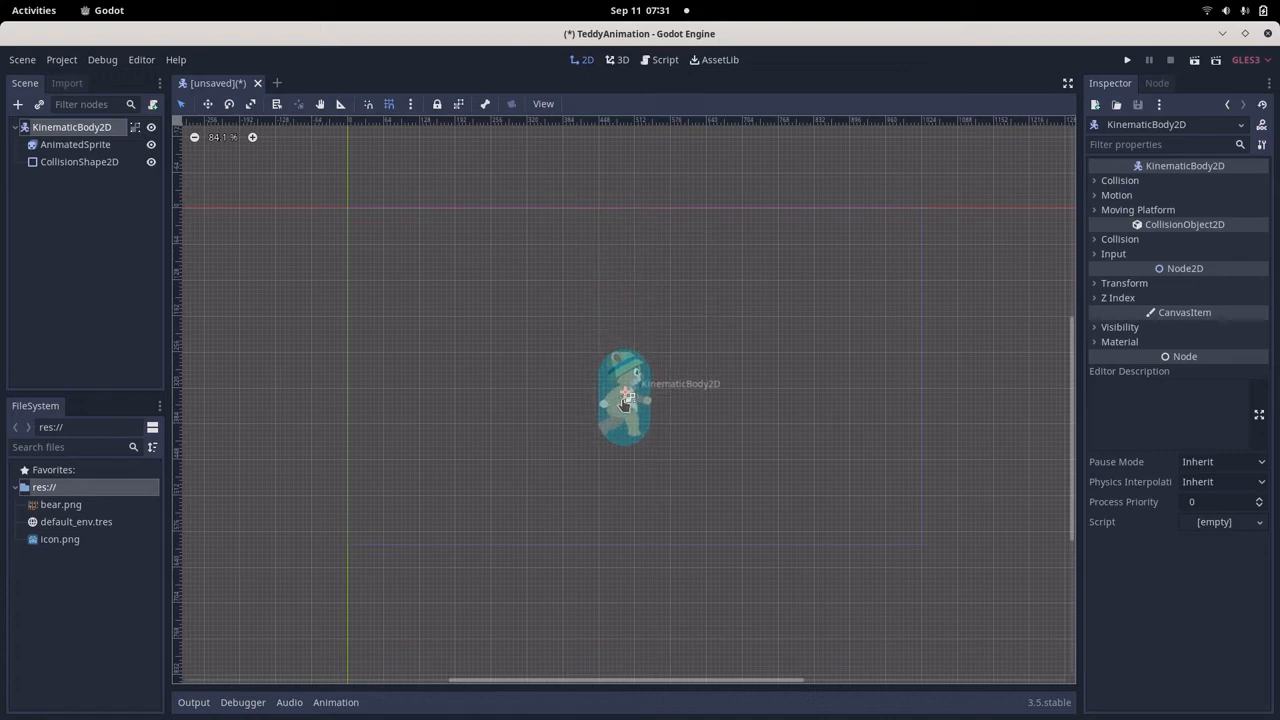
# Save the scene as KinematicBody2D.tscn, run it as a test, and close the game window.
pyautogui.click(1193, 64)
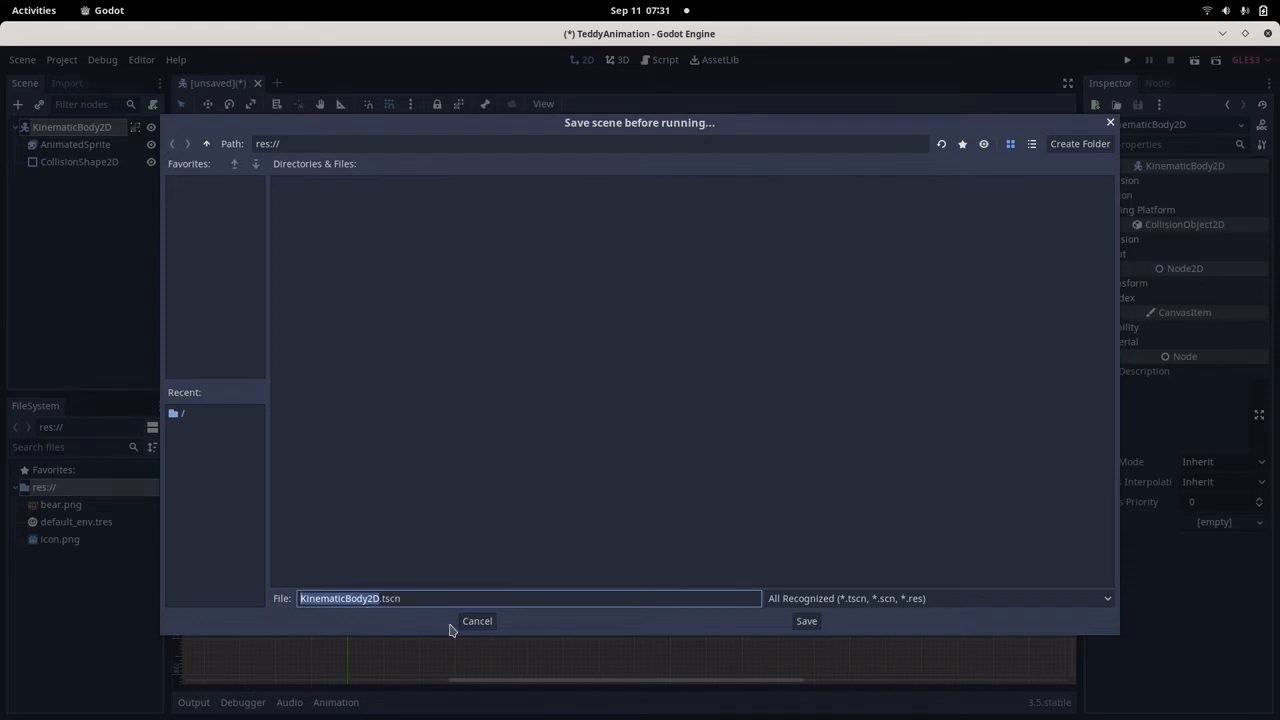
pyautogui.click(806, 622)
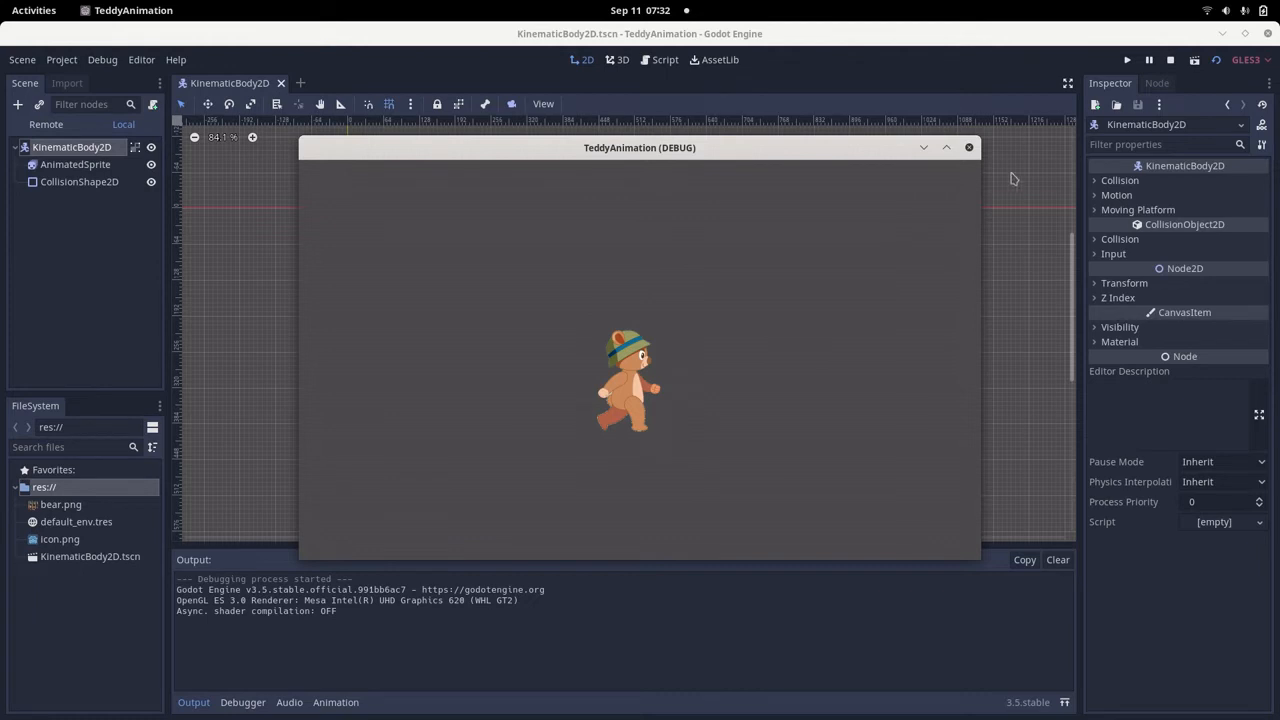
pyautogui.click(968, 148)
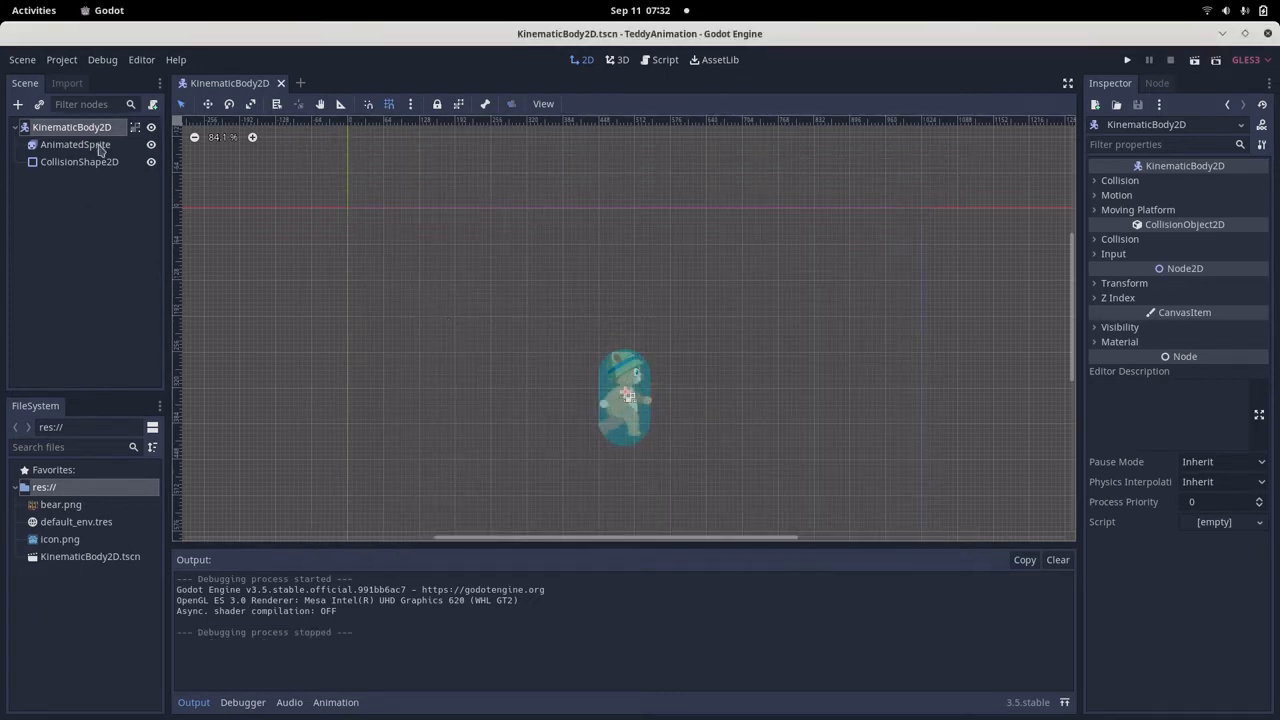
# Set the AnimatedSprite's animation to walk, test-run the scene, and close the game window.
pyautogui.click(99, 147)
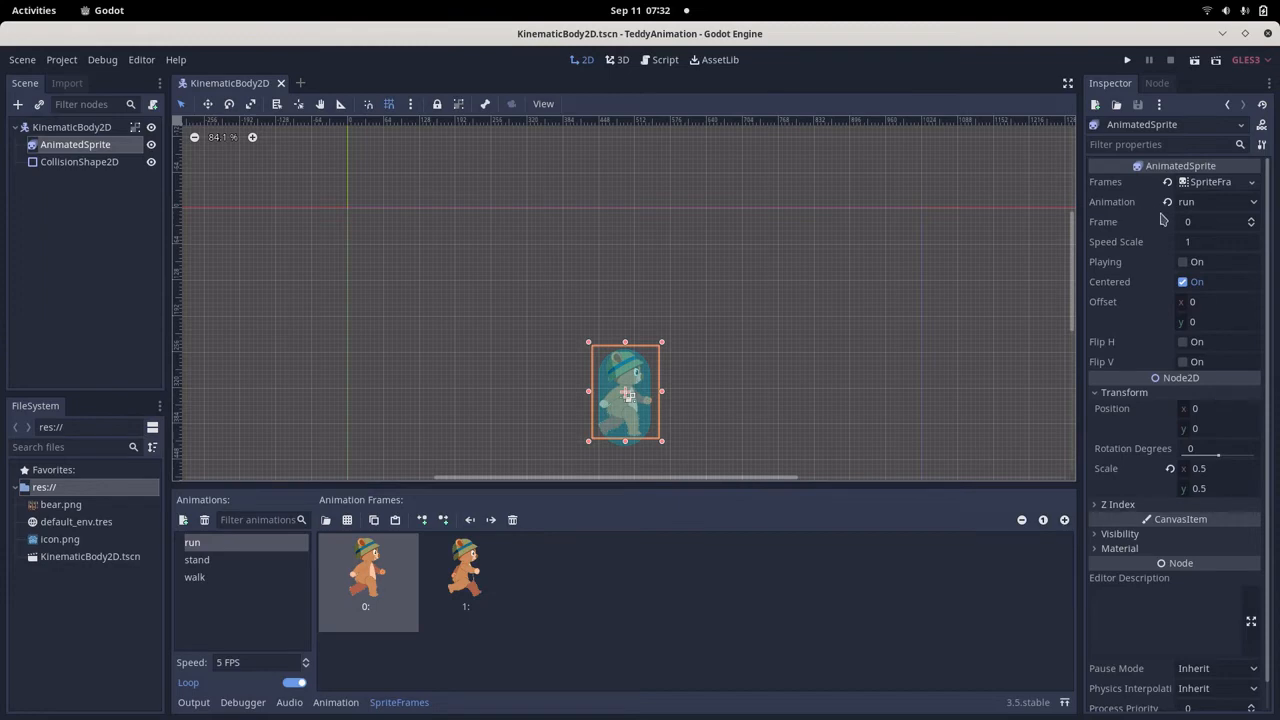
pyautogui.click(1256, 204)
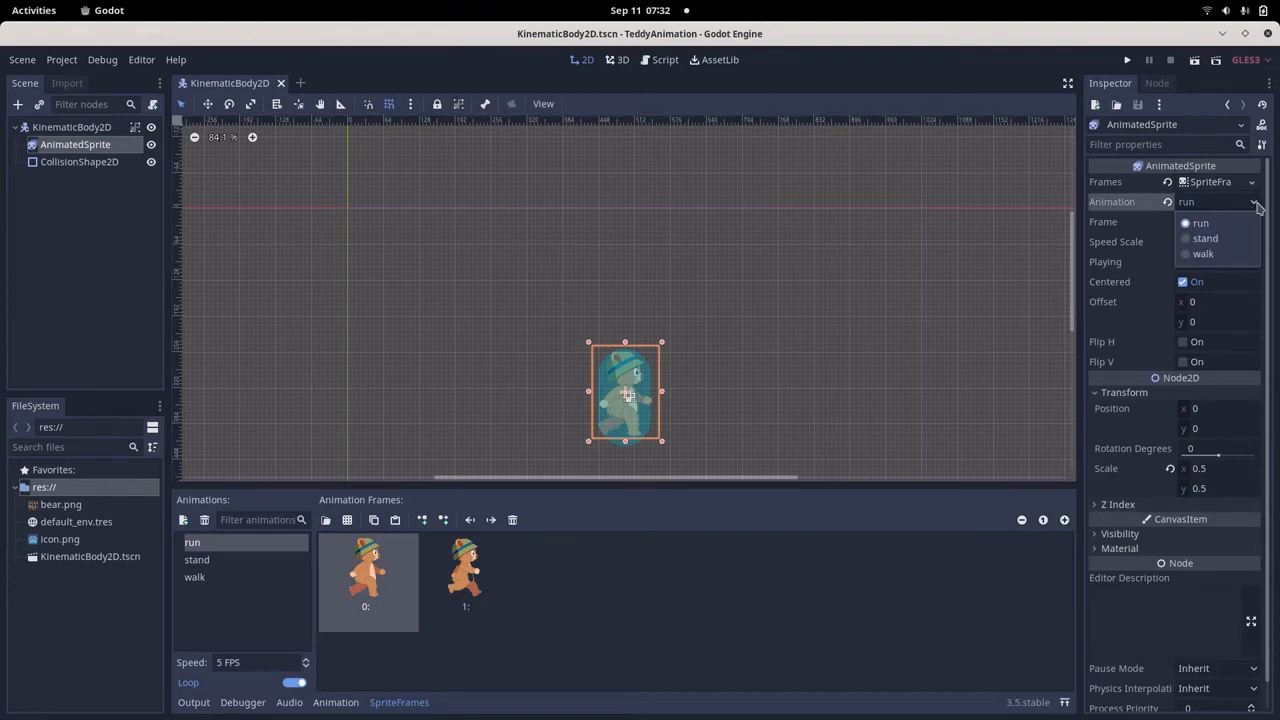
pyautogui.click(1203, 254)
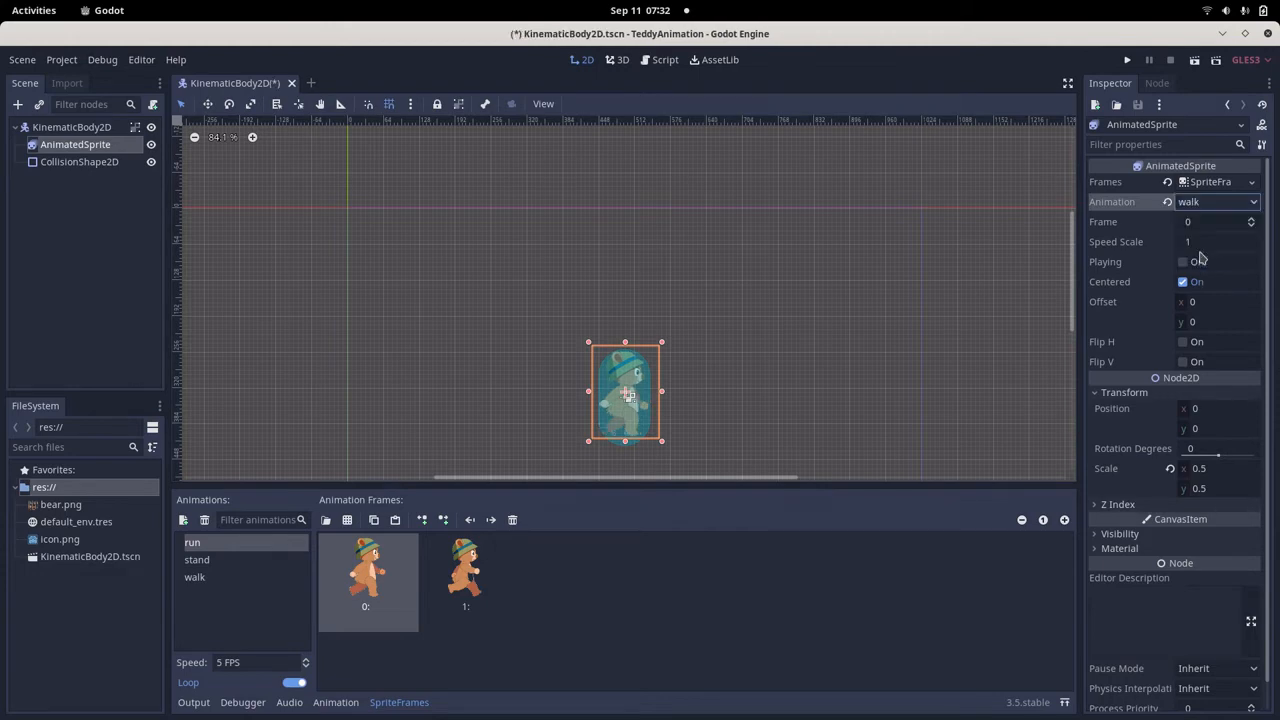
pyautogui.click(959, 253)
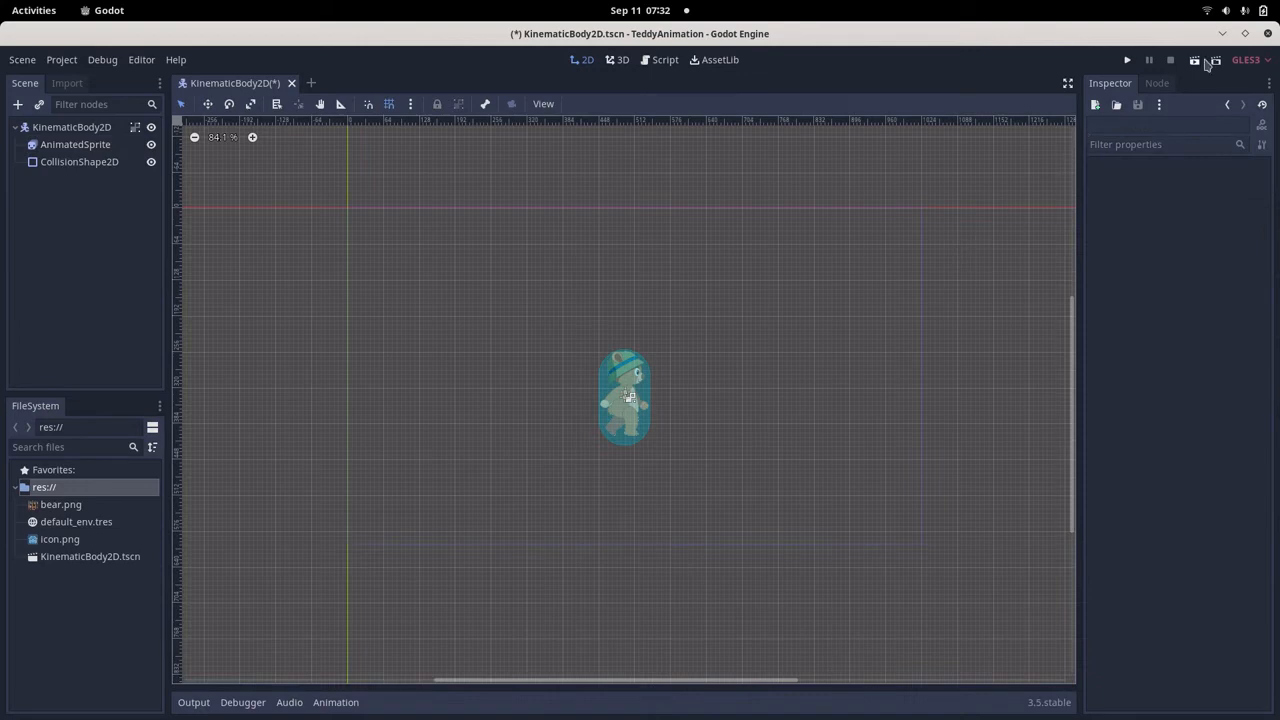
pyautogui.click(1196, 61)
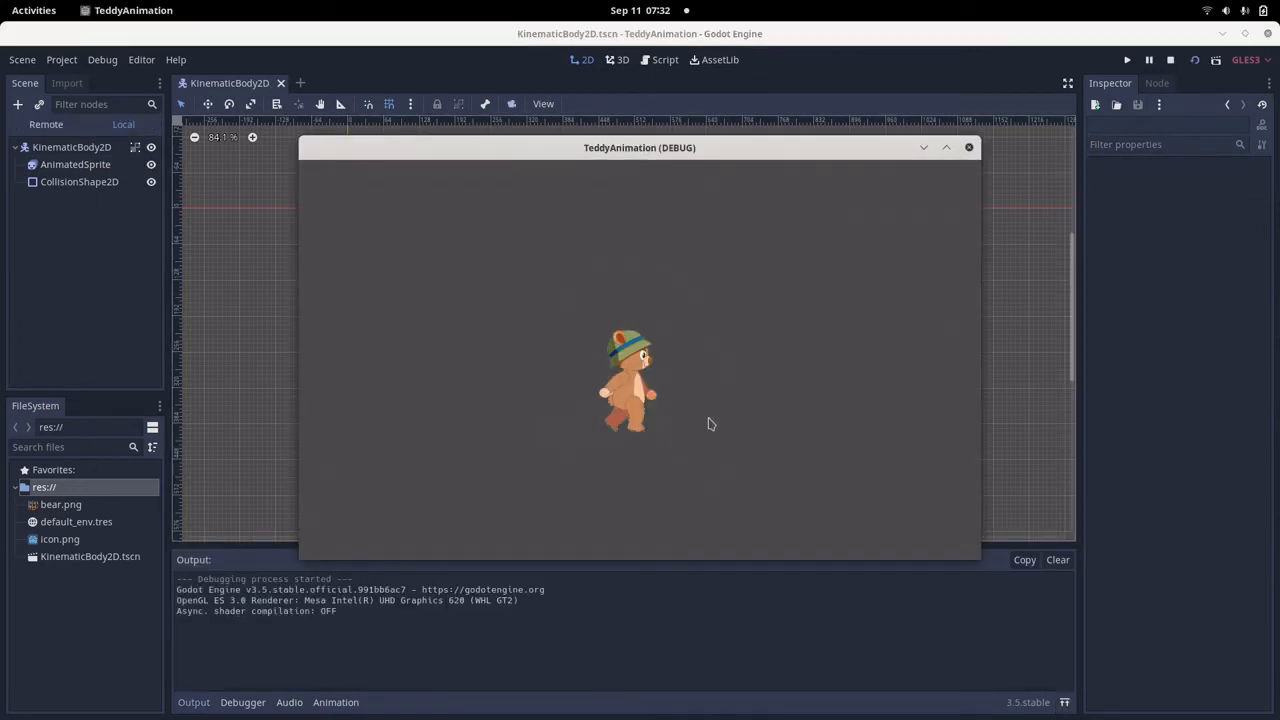
pyautogui.click(971, 149)
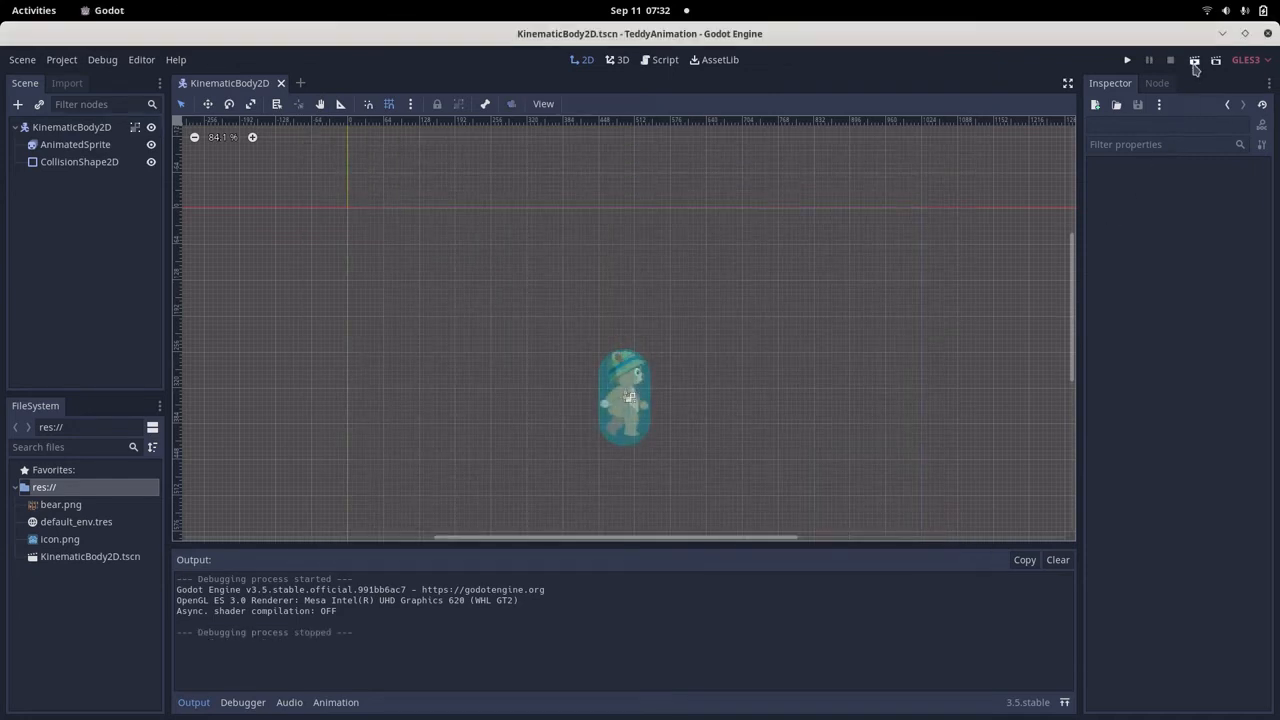
# Turn on Playing for the AnimatedSprite and run the scene to test the walk animation.
pyautogui.click(70, 147)
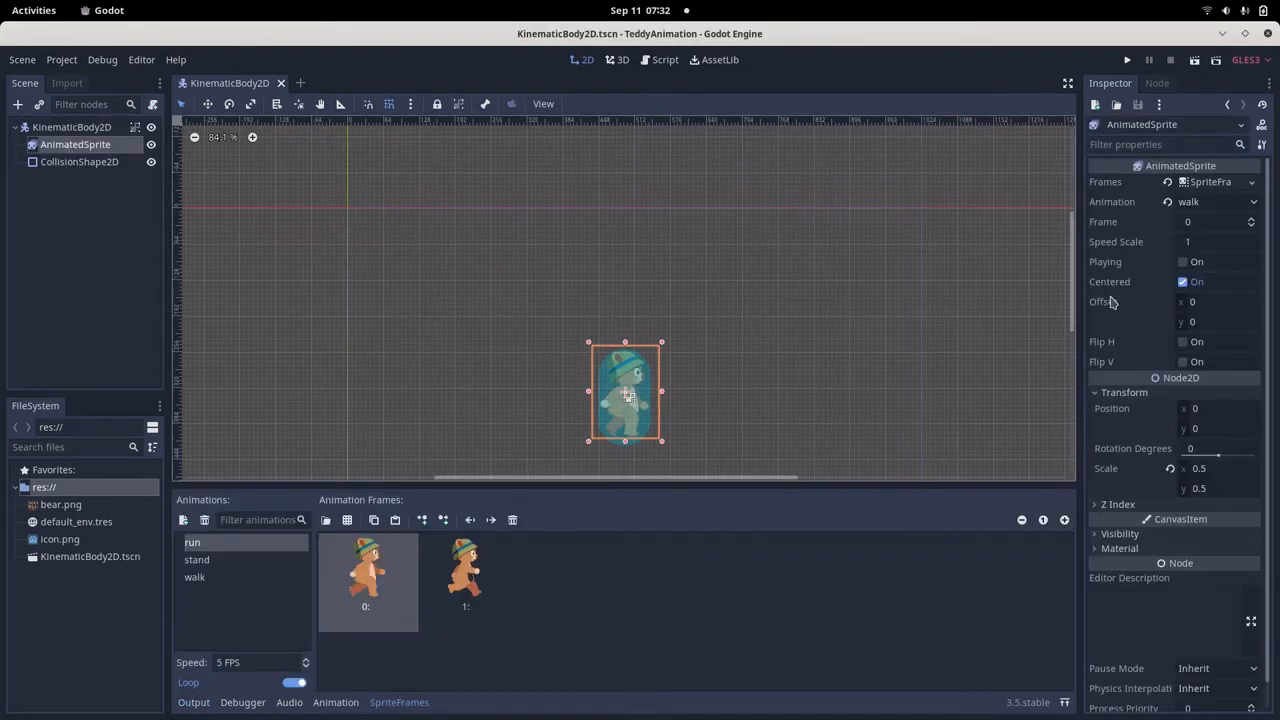
pyautogui.click(1182, 262)
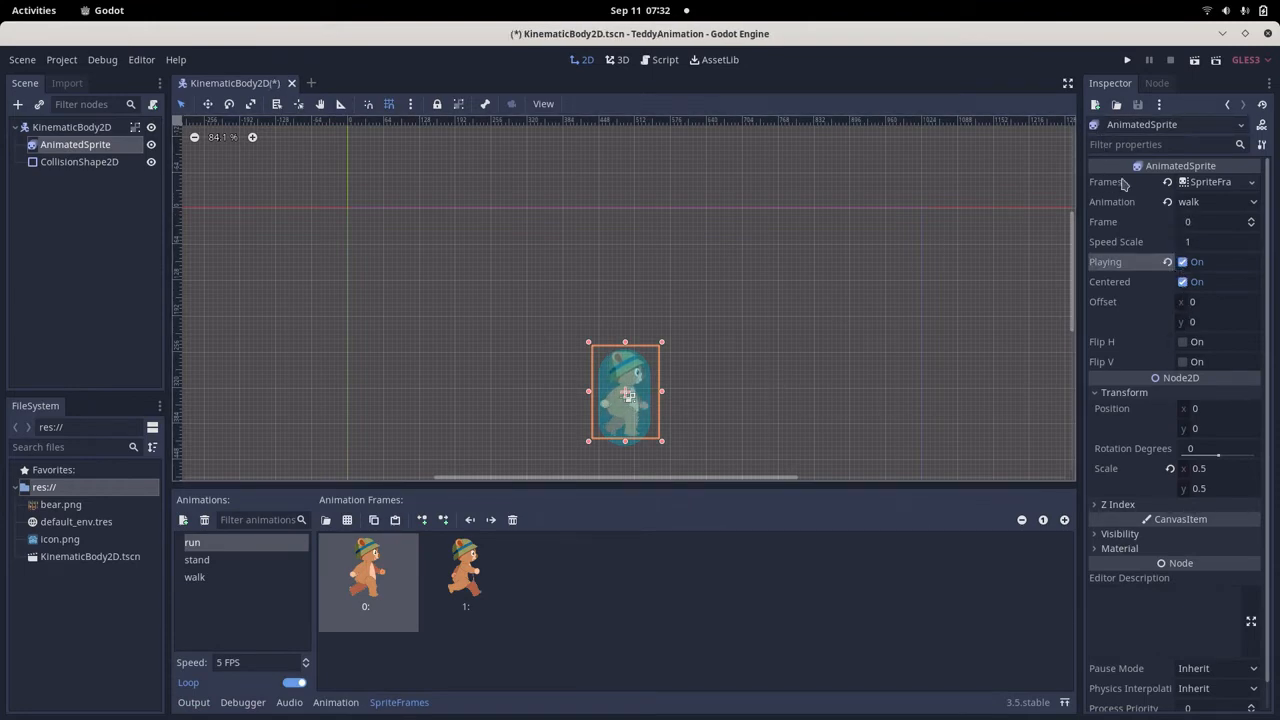
pyautogui.click(1194, 60)
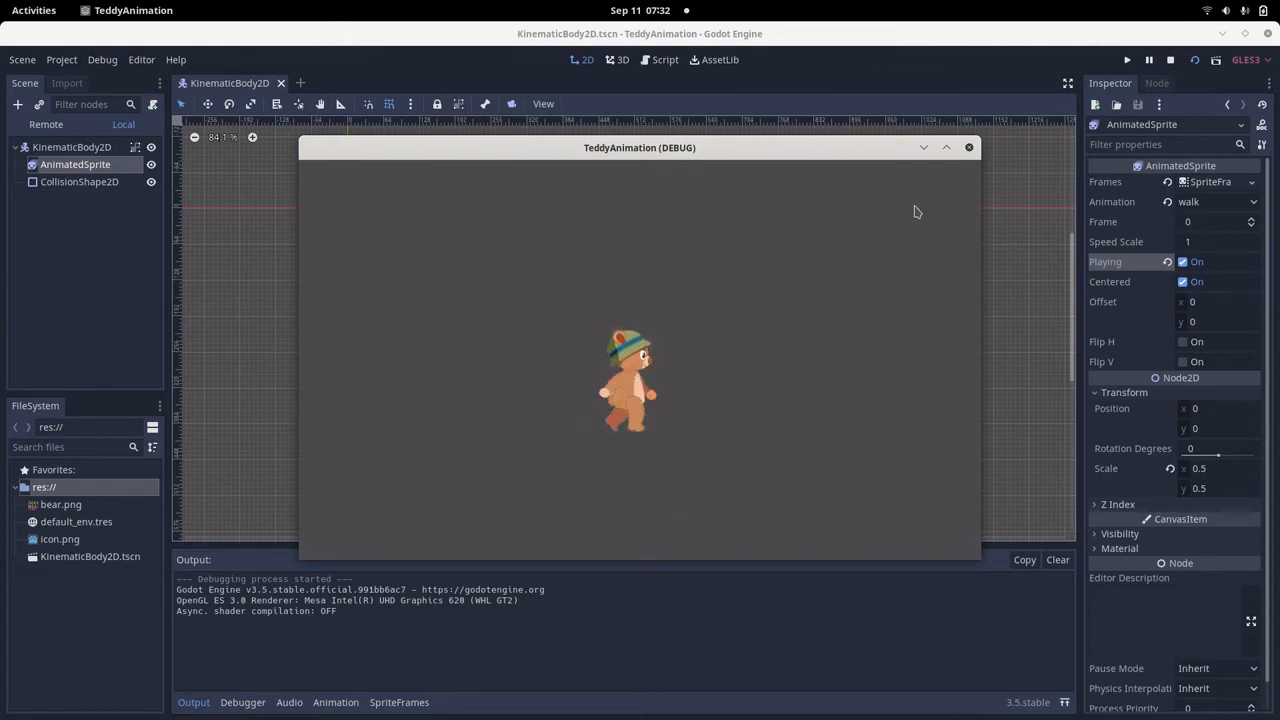
# Close the running game, turn off Playing, set the AnimatedSprite's animation to stand, and test-run the scene.
pyautogui.click(969, 148)
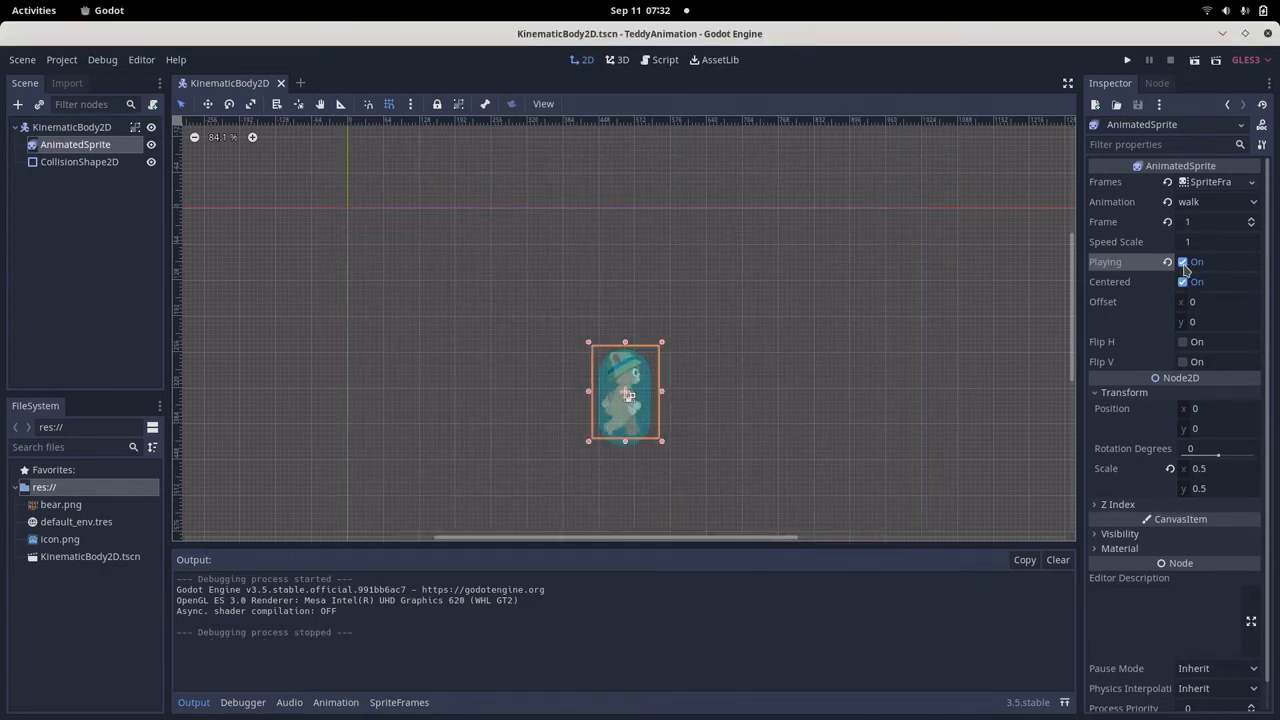
pyautogui.click(1183, 264)
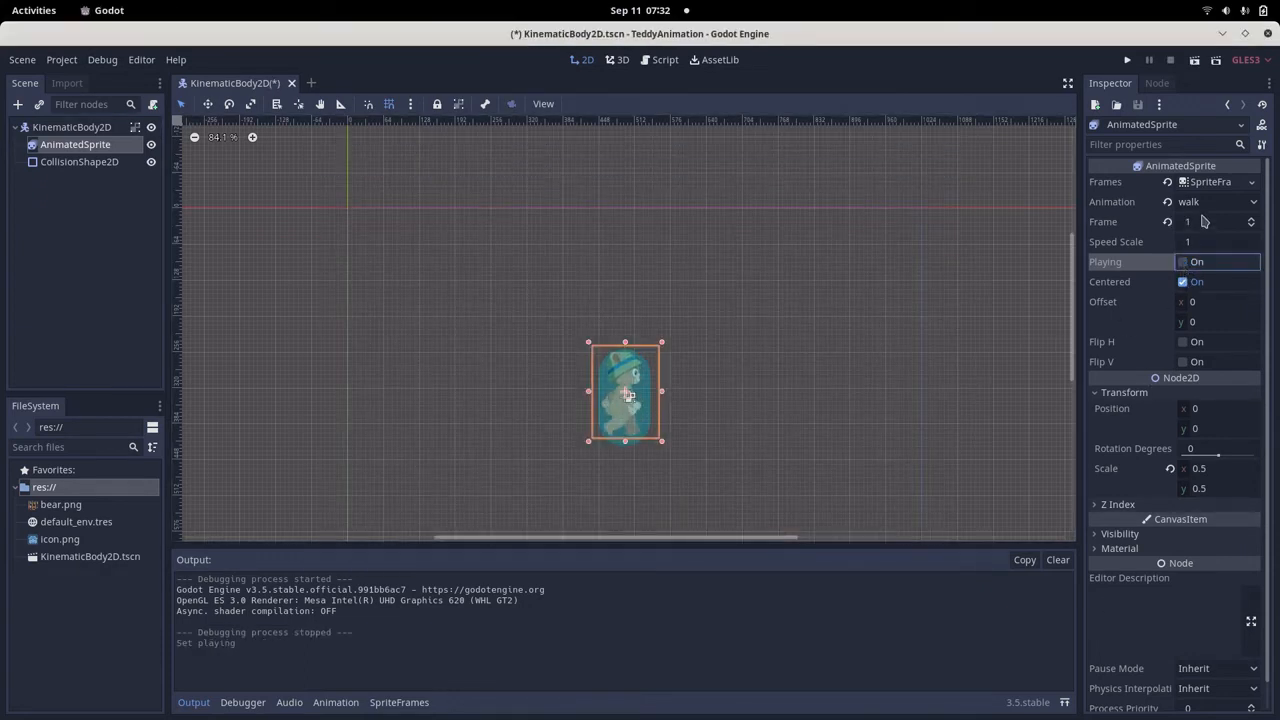
pyautogui.click(1245, 202)
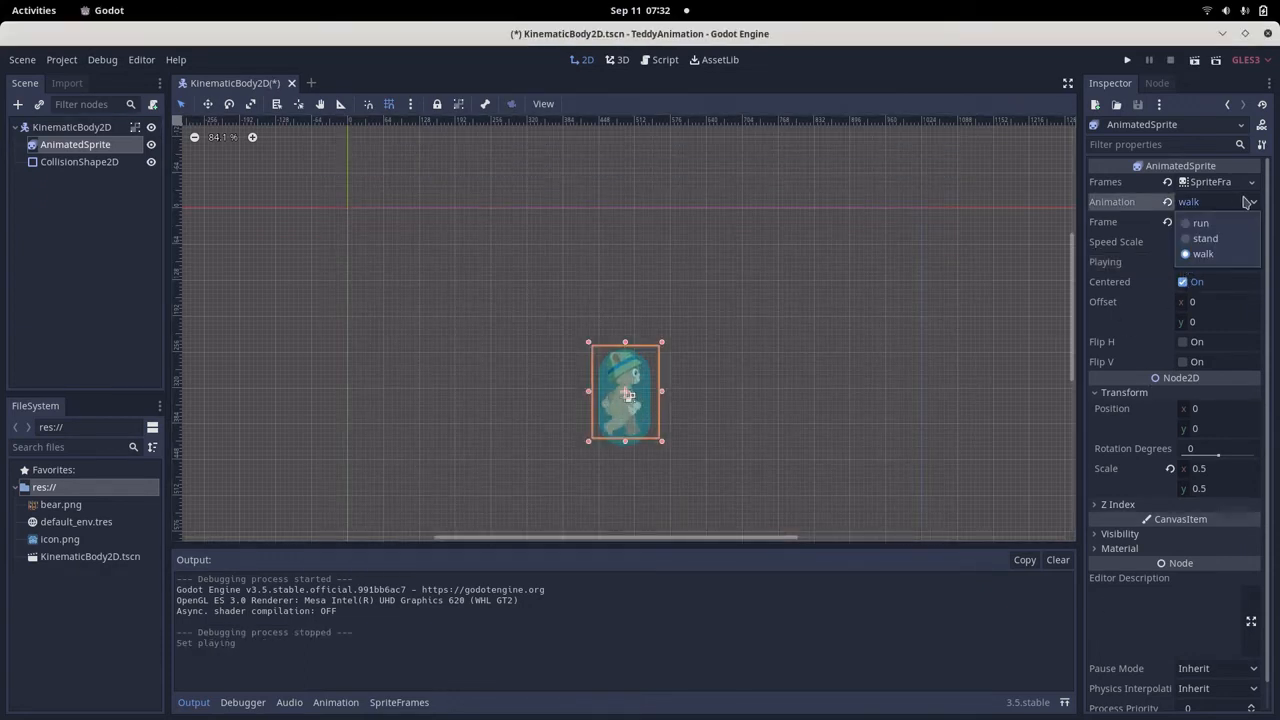
pyautogui.click(1208, 238)
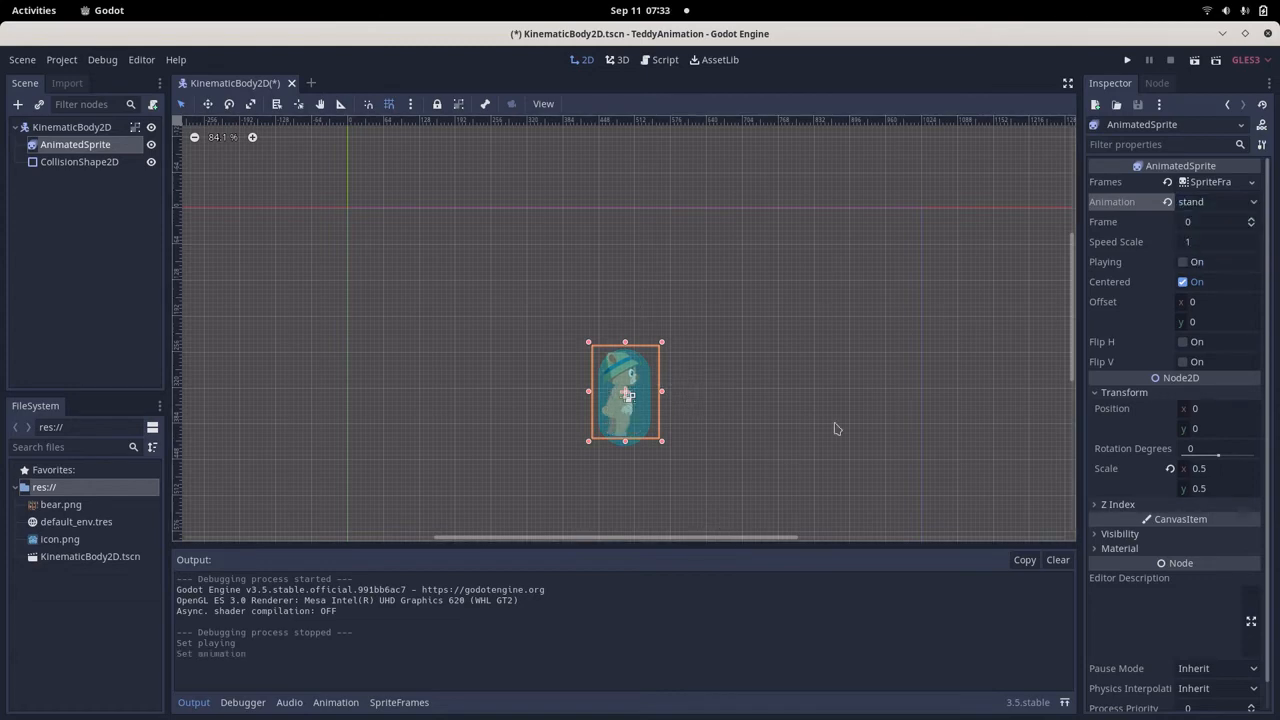
pyautogui.click(1194, 61)
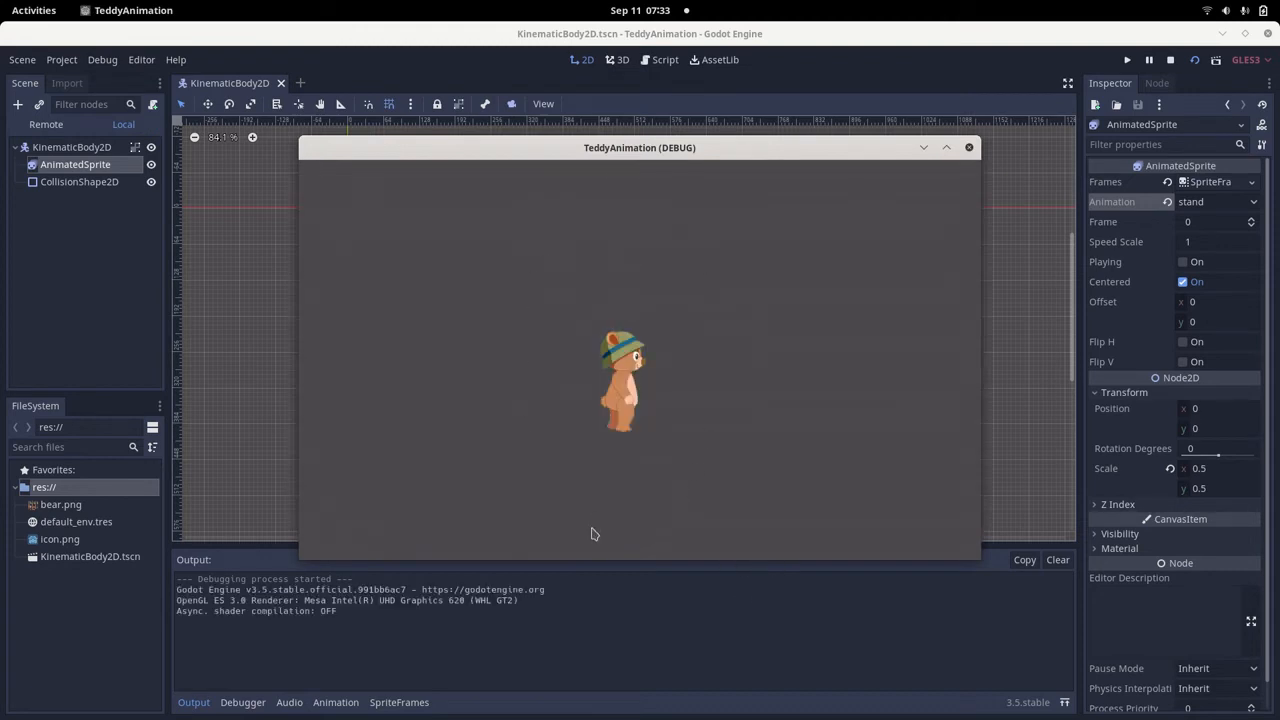
pyautogui.click(969, 147)
# Switch to the Godot_Animation_Spritesheets notes in Text Editor and review Step4 on removing the spritesheet background, including the lunapic editor link.
pyautogui.hotkey('alt', 'Tab')
pyautogui.hotkey('alt', 'Tab')
pyautogui.hotkey('alt', 'Tab')
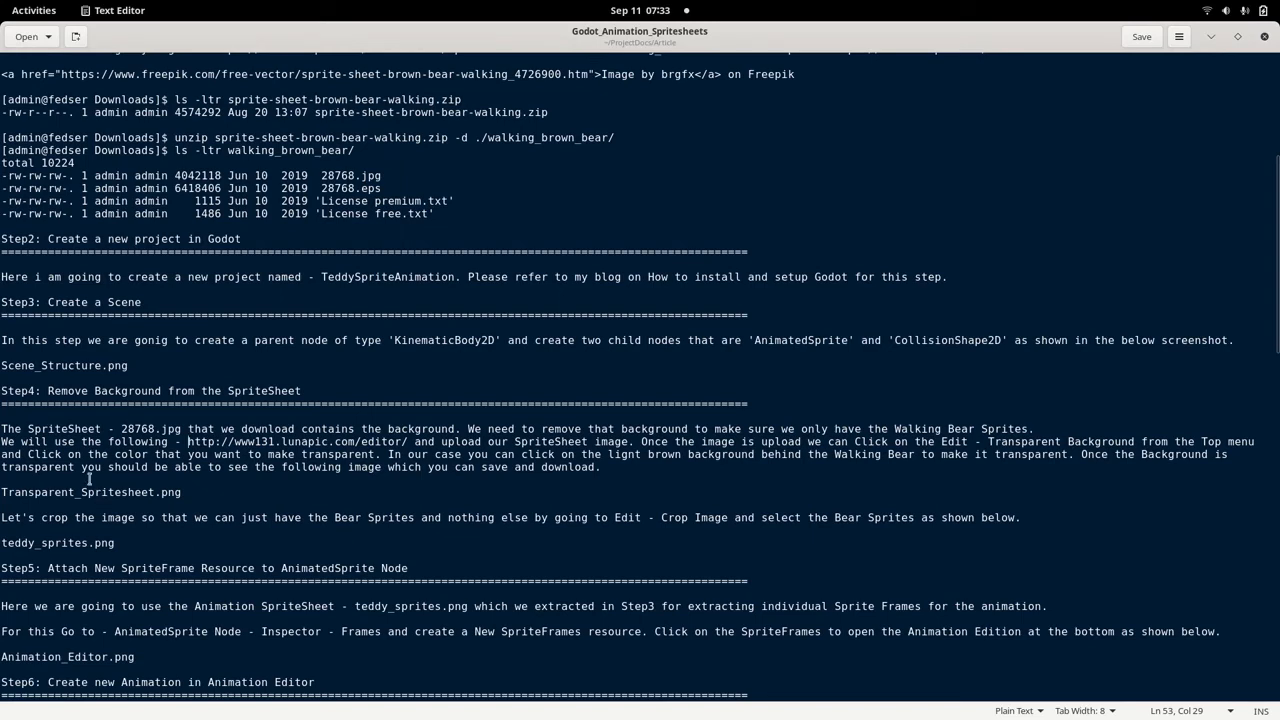
pyautogui.moveTo(2, 390); pyautogui.dragTo(339, 393)
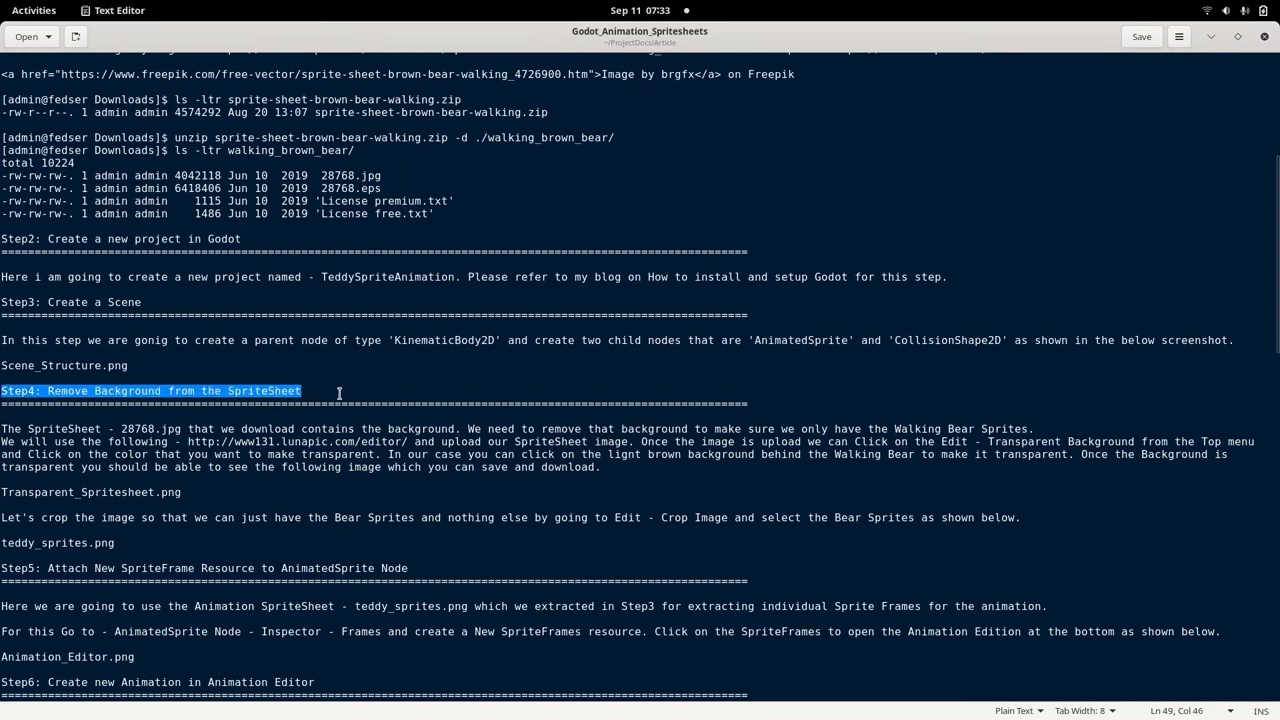
pyautogui.scroll(-3, 332, 463)
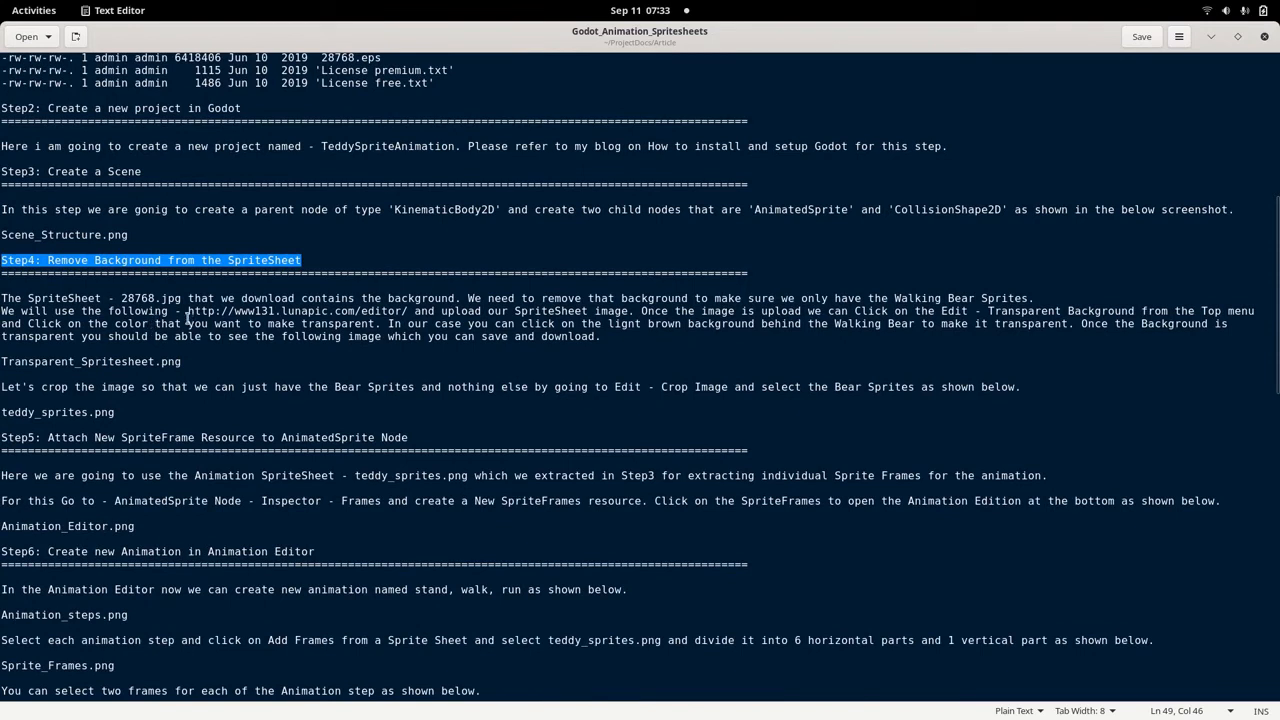
pyautogui.moveTo(188, 320)
pyautogui.mouseDown()
pyautogui.moveTo(408, 315)
pyautogui.moveTo(188, 316)
pyautogui.mouseUp()
pyautogui.click(408, 315)
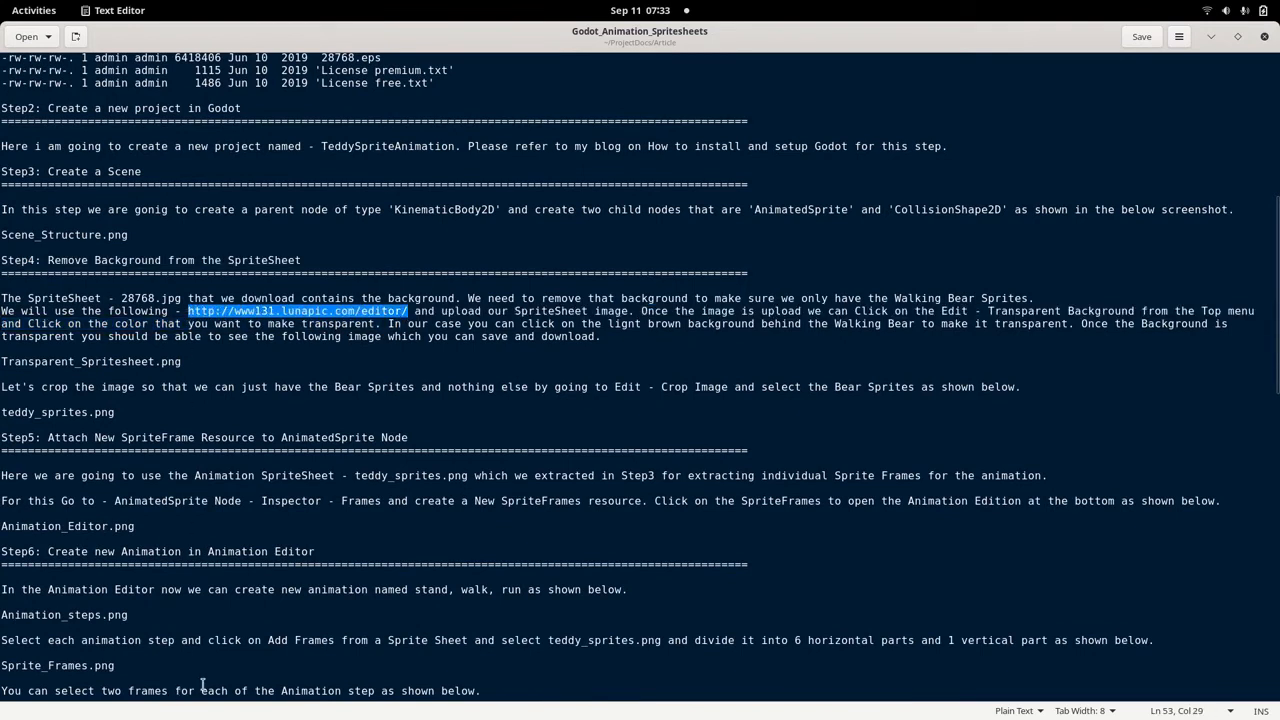
# Review Step5 on attaching the SpriteFrame resource and Step6 on creating animations, including the teddy_sprites.png and run, stand and walk image references.
pyautogui.click(2, 438)
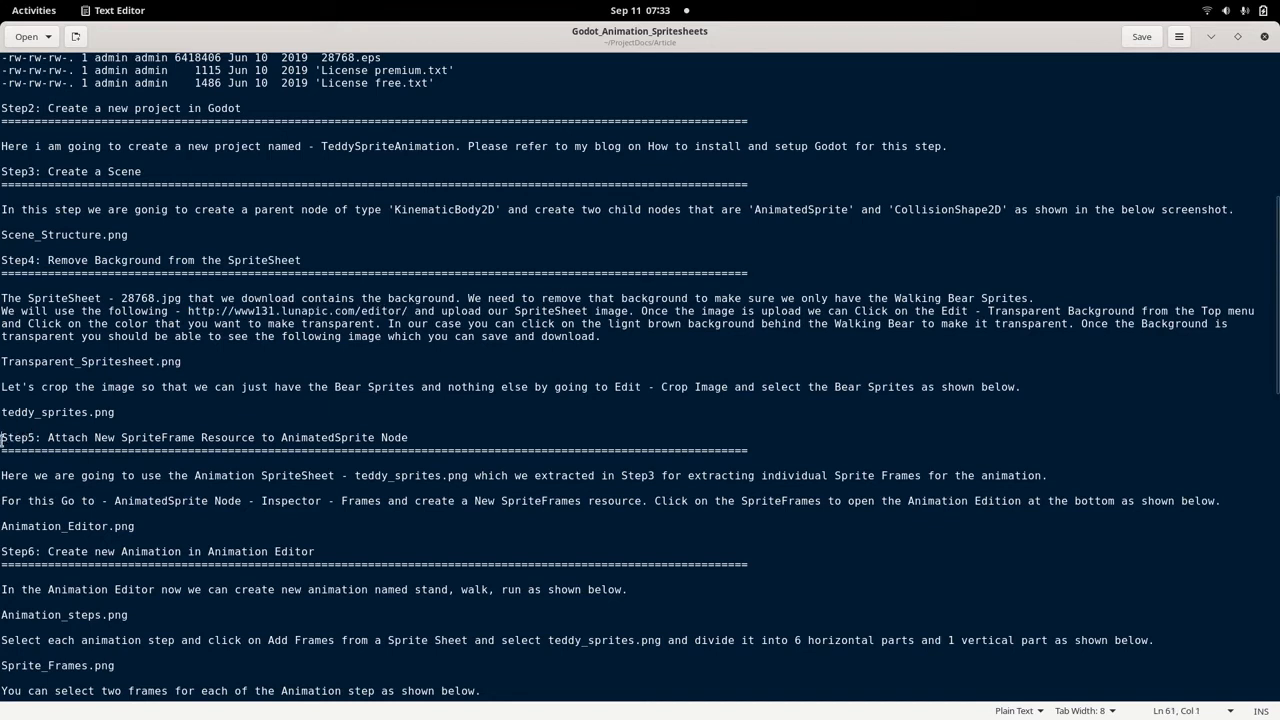
pyautogui.hotkey('shift', 'Right')
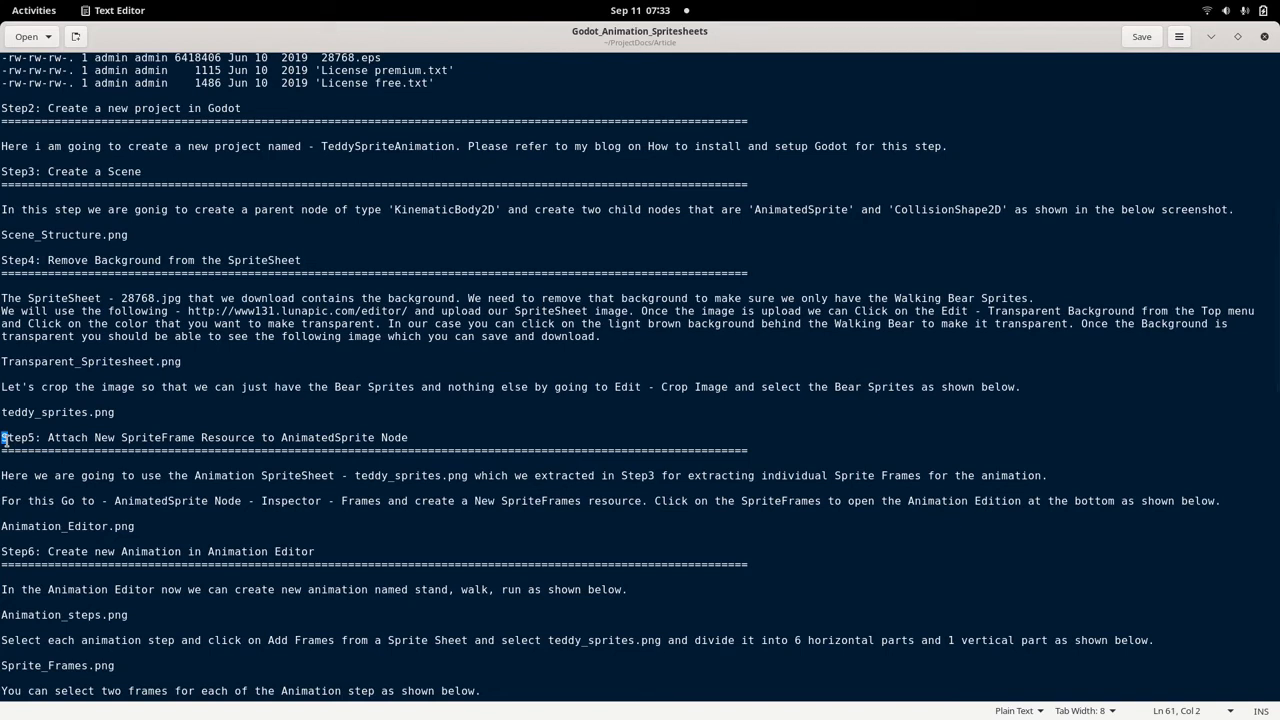
pyautogui.moveTo(5, 440); pyautogui.dragTo(426, 438)
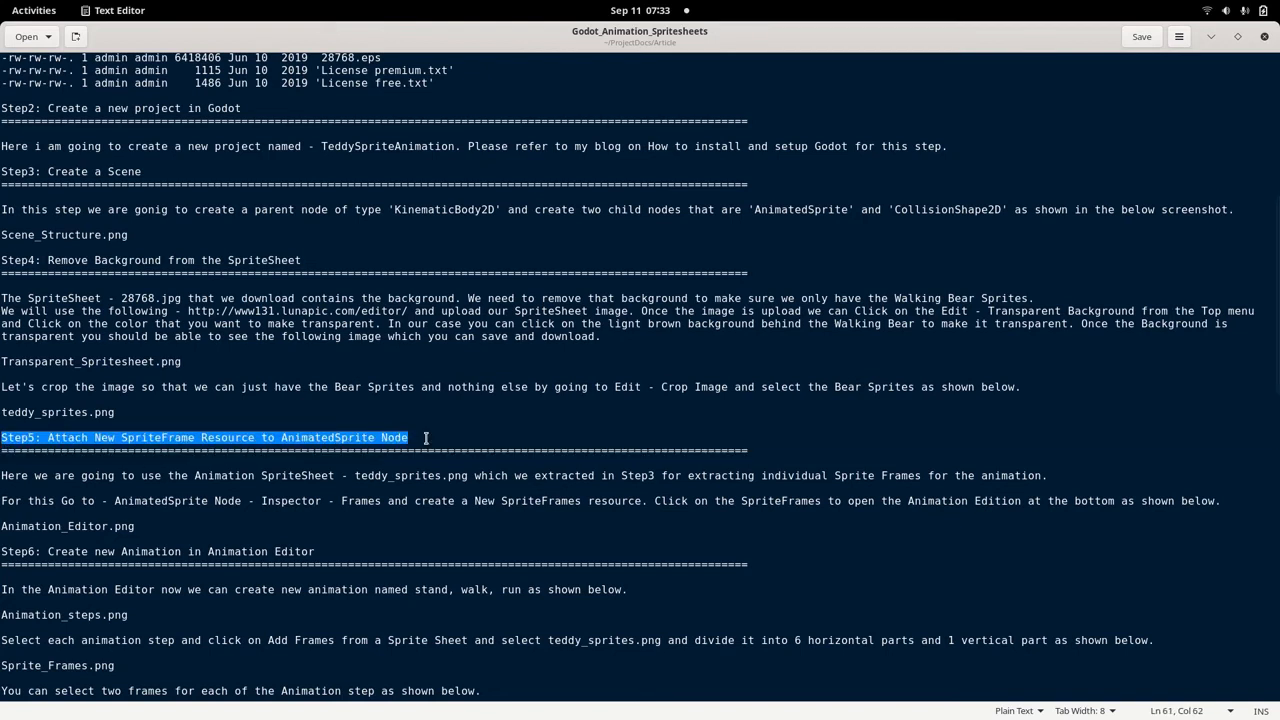
pyautogui.click(426, 438)
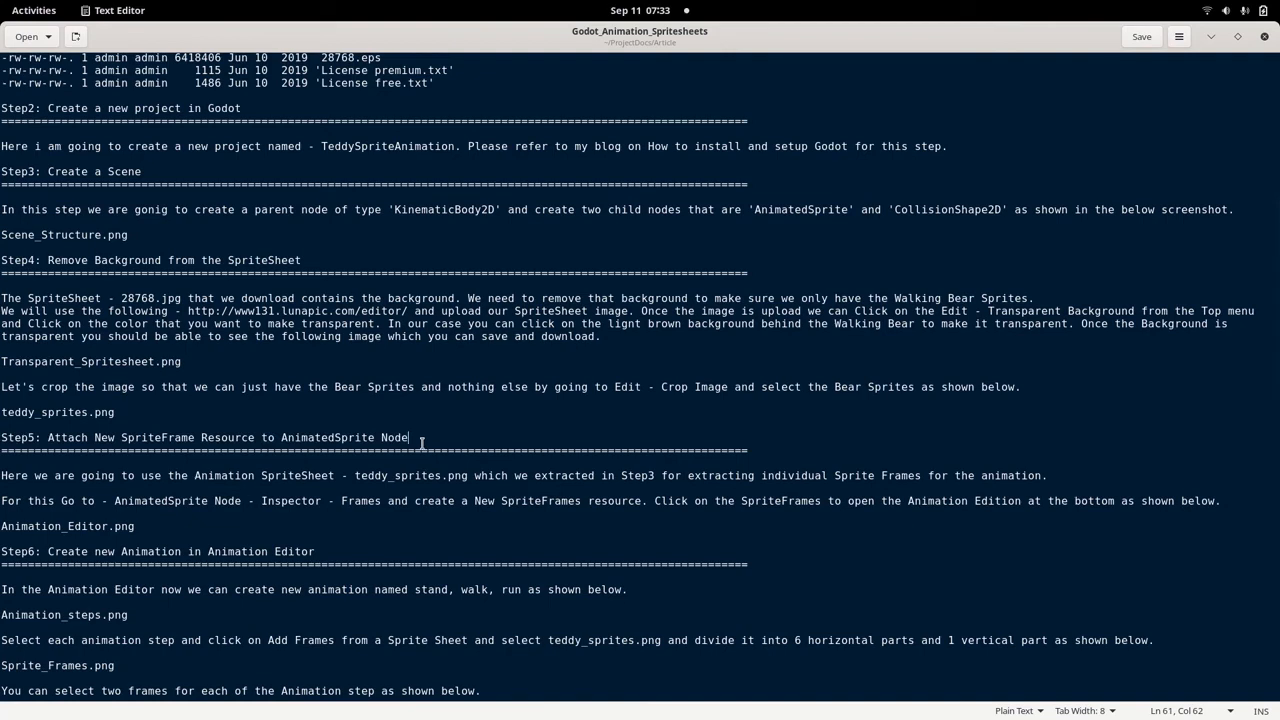
pyautogui.click(134, 528)
pyautogui.scroll(-5, 175, 595)
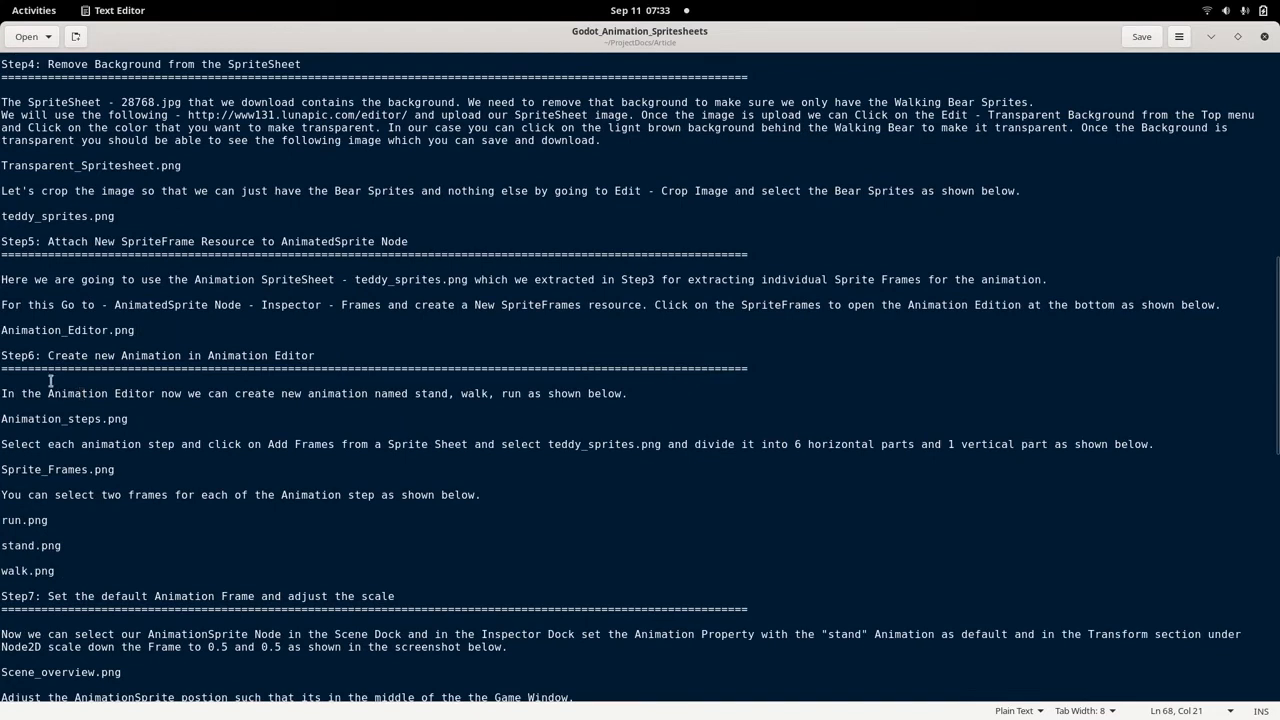
pyautogui.moveTo(2, 362); pyautogui.dragTo(348, 358)
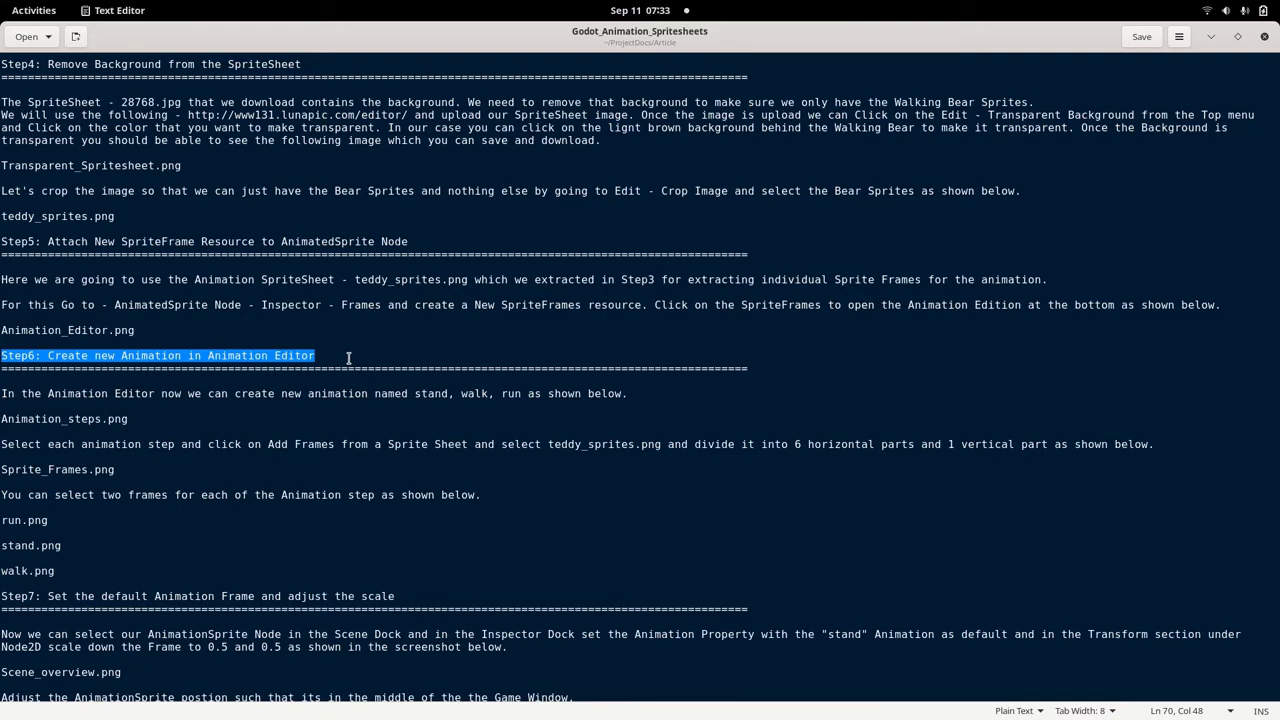
pyautogui.moveTo(109, 218); pyautogui.dragTo(2, 216)
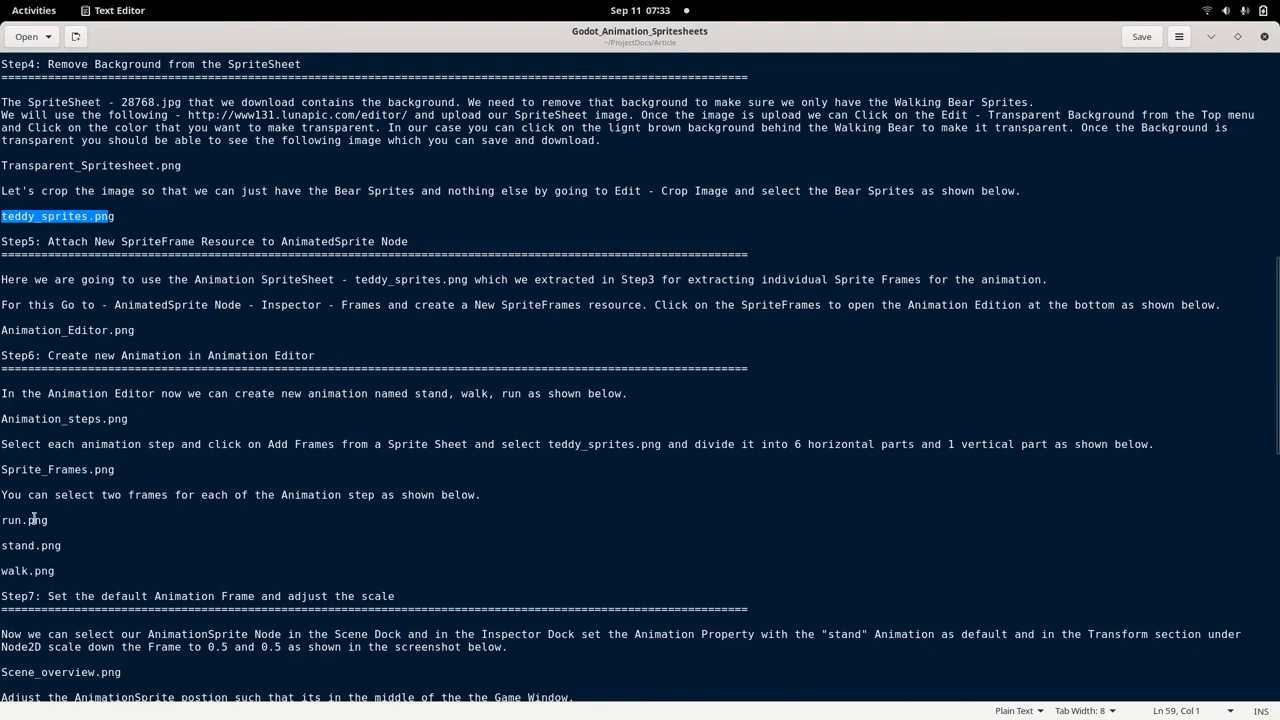
pyautogui.moveTo(3, 520); pyautogui.dragTo(34, 538)
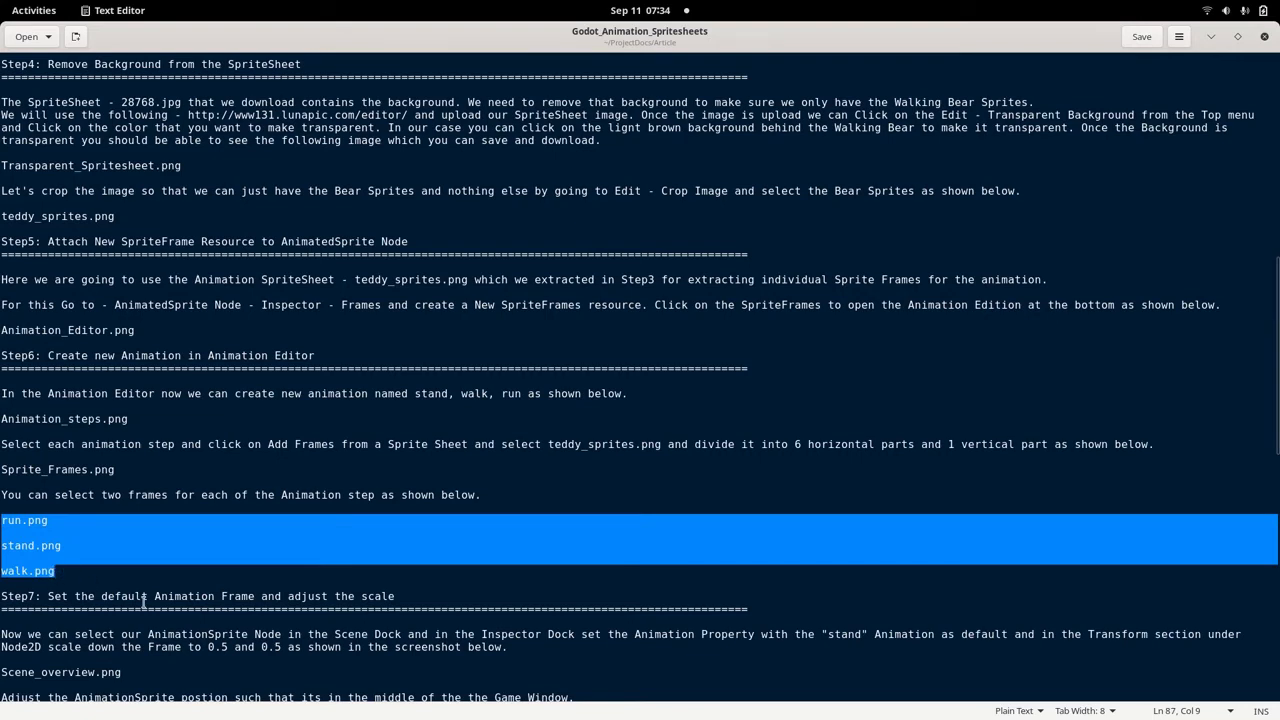
# Switch to Godot and examine the frames of the AnimatedSprite's run, stand and walk animations.
pyautogui.hotkey('alt', 'Tab')
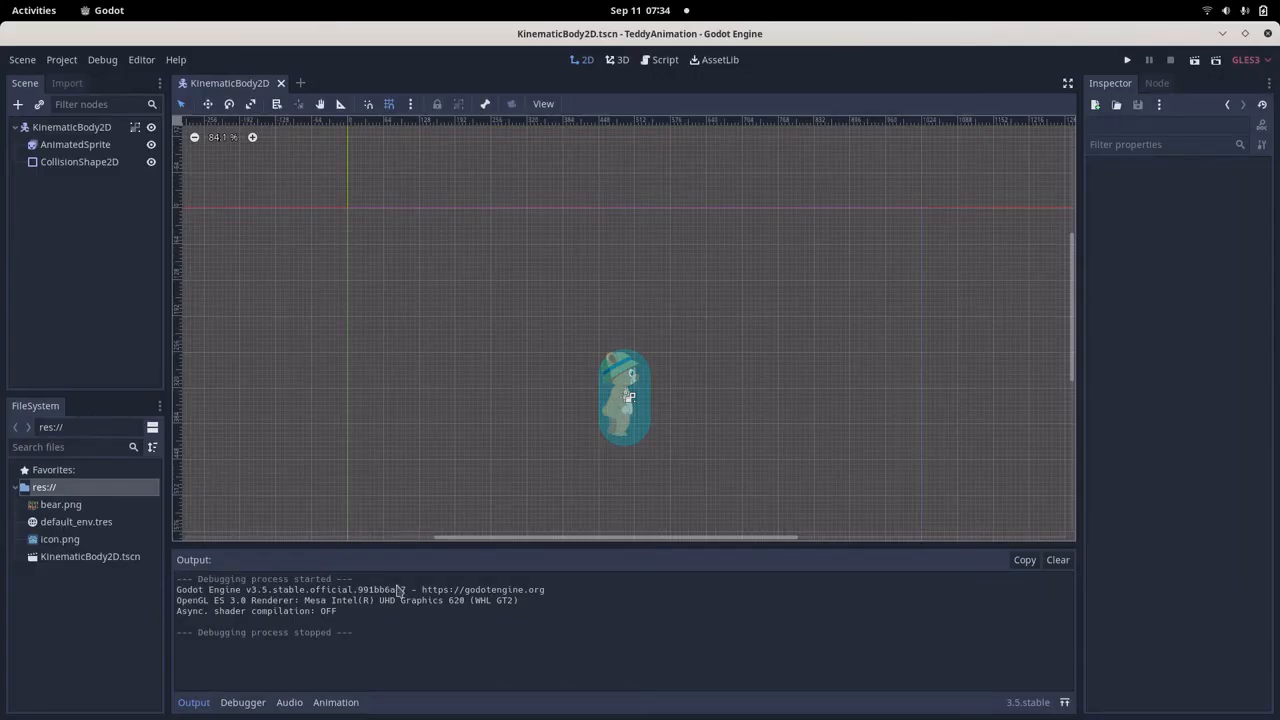
pyautogui.click(73, 146)
pyautogui.click(197, 561)
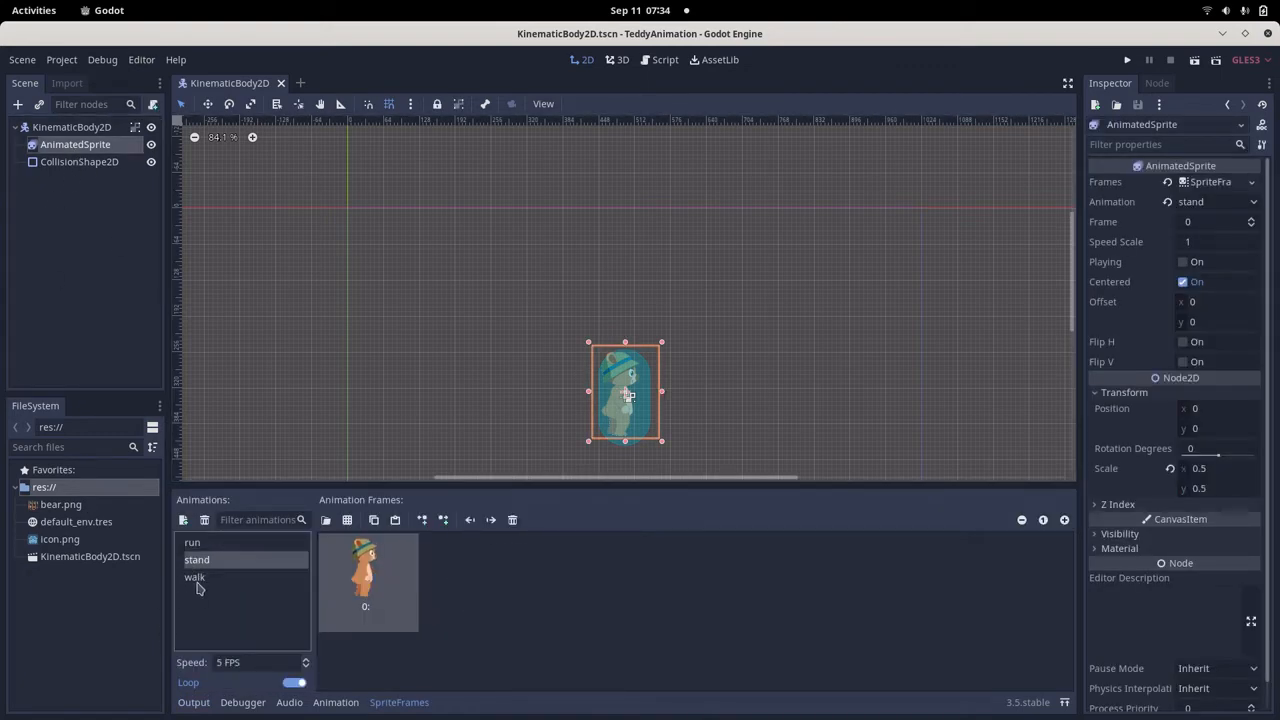
pyautogui.click(198, 580)
pyautogui.click(193, 547)
pyautogui.click(197, 560)
pyautogui.click(195, 578)
# Switch to the Text Editor notes, review Step7 on the default animation frame and scale, and return to Godot.
pyautogui.hotkey('alt', 'Tab')
pyautogui.scroll(-1, 131, 610)
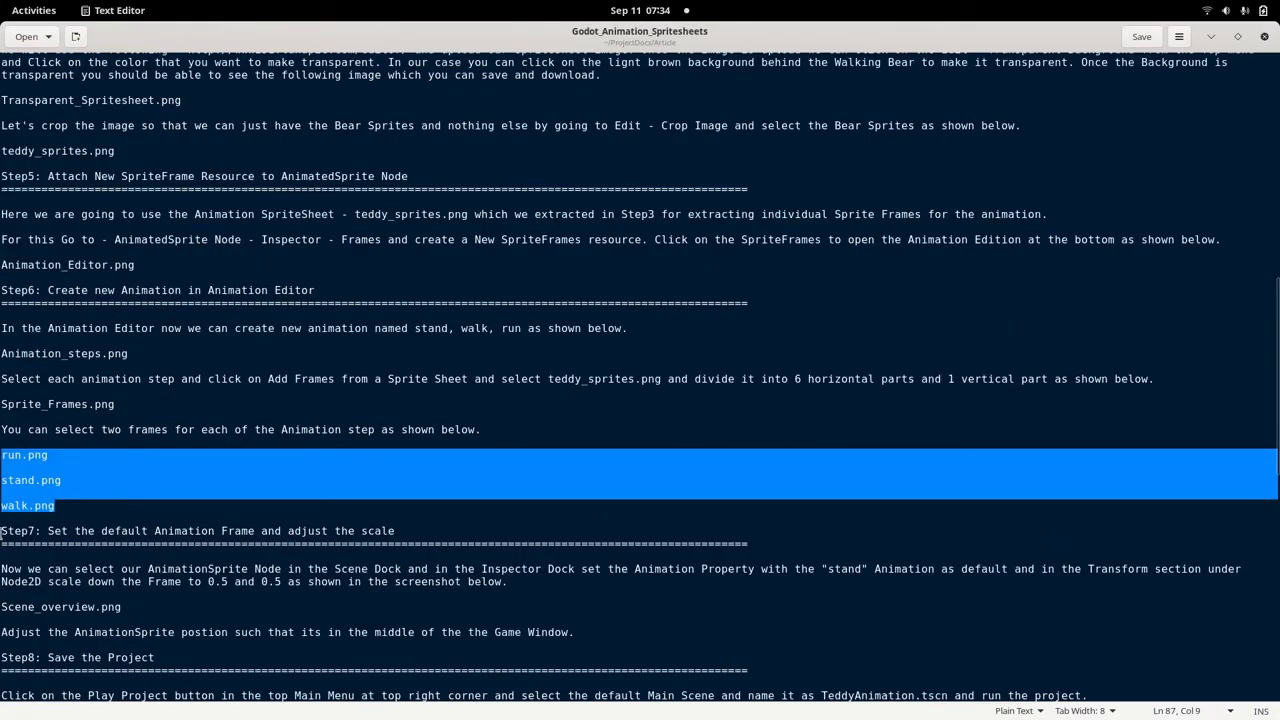
pyautogui.moveTo(1, 531); pyautogui.dragTo(451, 528)
pyautogui.hotkey('alt', 'Tab')
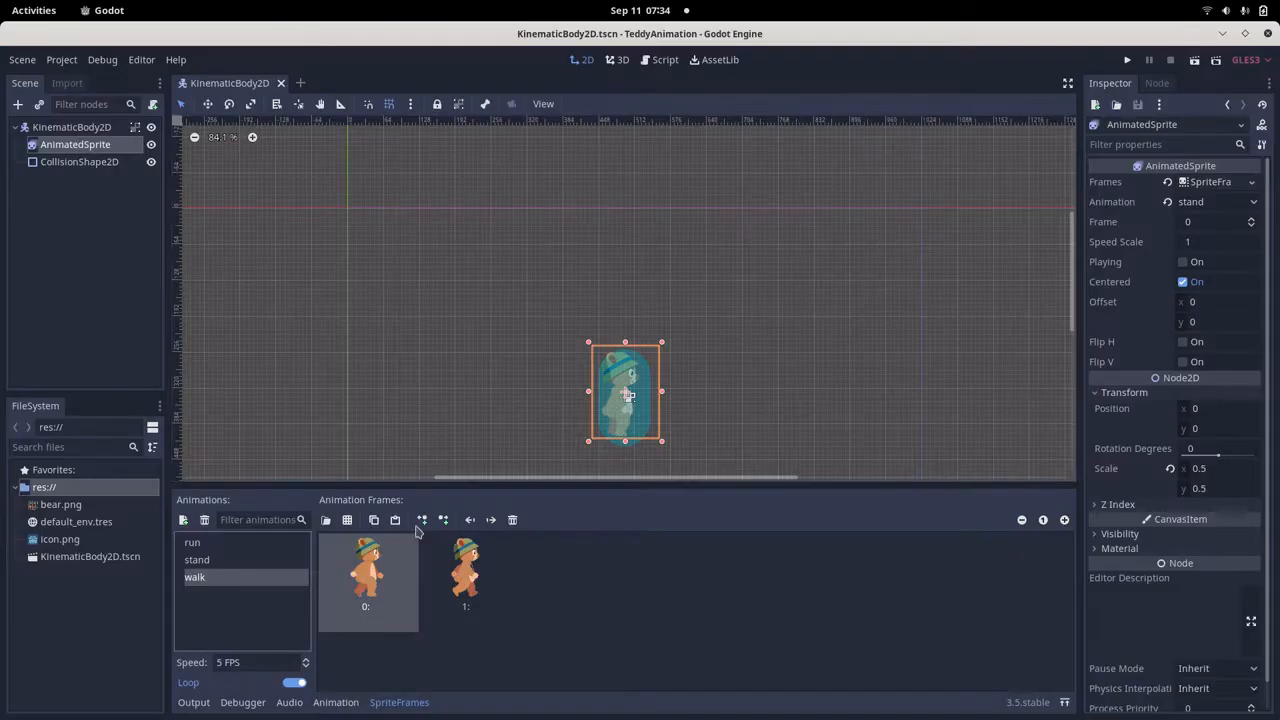
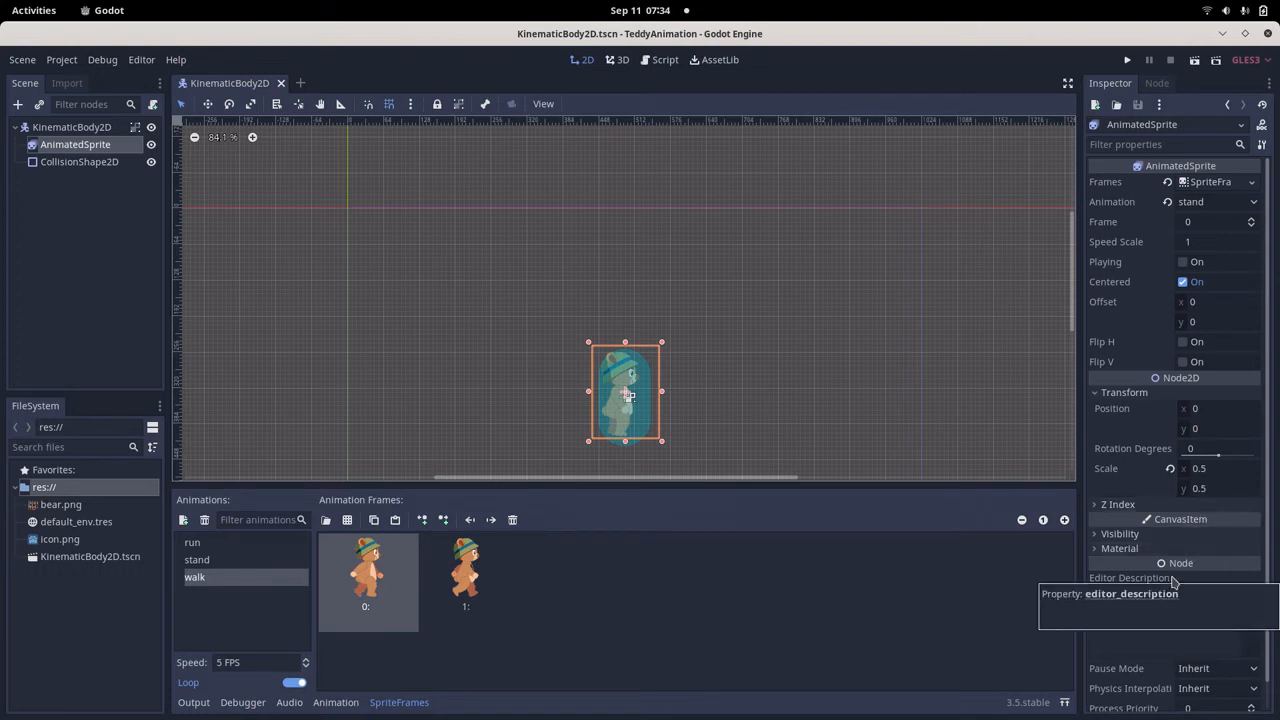
# Switch to the Text Editor notes, review the Step8 heading on saving the project, and return to Godot.
pyautogui.hotkey('alt', 'Tab')
pyautogui.scroll(-4, 170, 578)
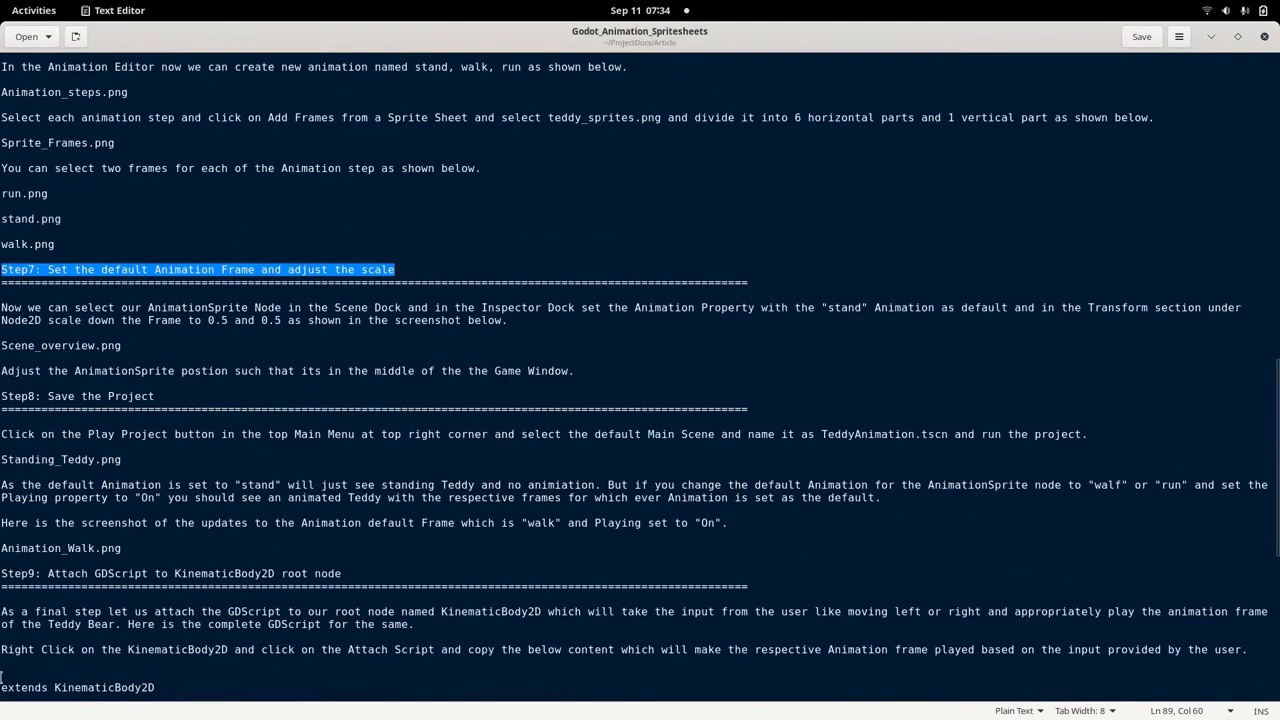
pyautogui.moveTo(2, 395); pyautogui.dragTo(229, 400)
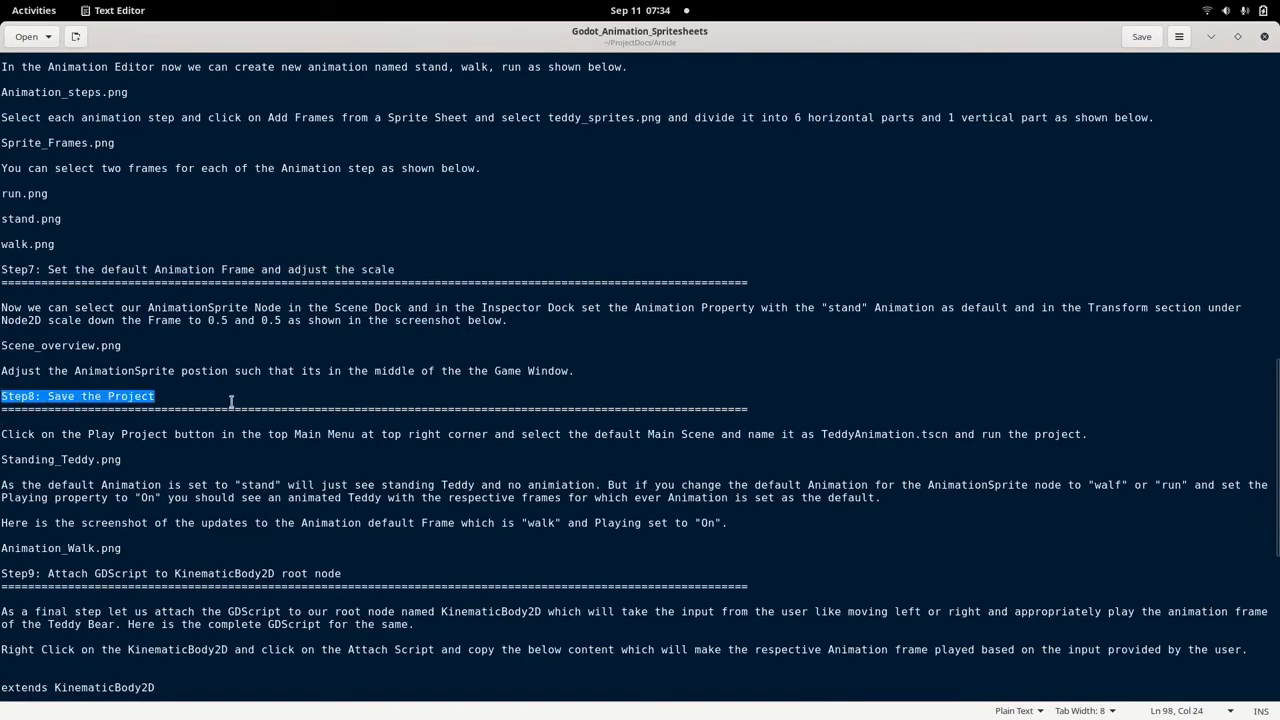
pyautogui.click(234, 403)
pyautogui.hotkey('alt', 'Tab')
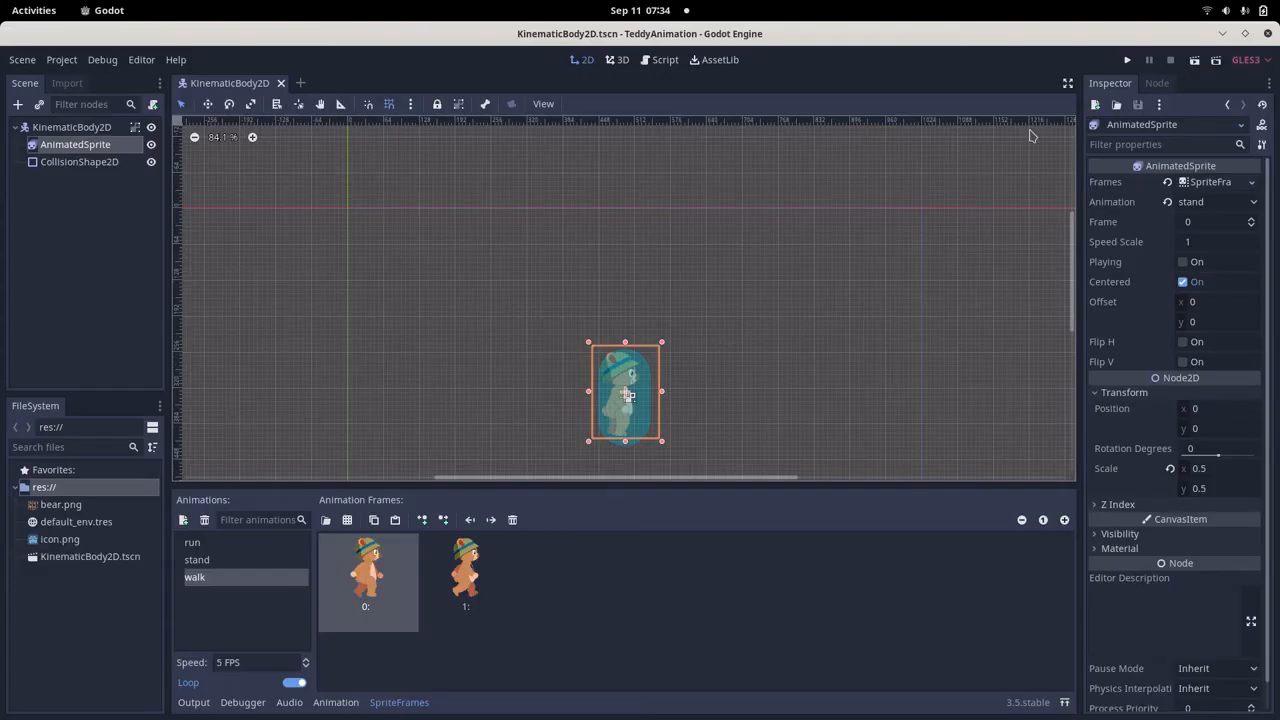
# Run the project with KinematicBody2D.tscn picked as the main scene, and close the game window after checking the teddy.
pyautogui.click(1126, 61)
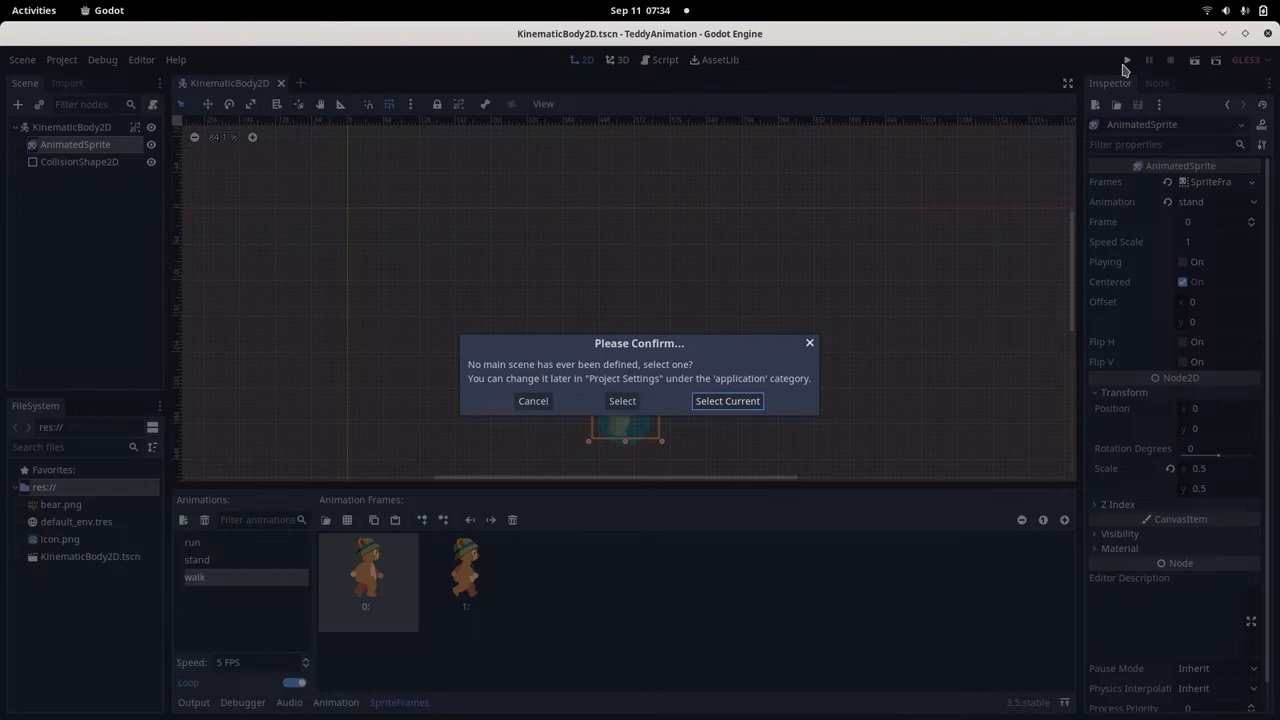
pyautogui.click(622, 401)
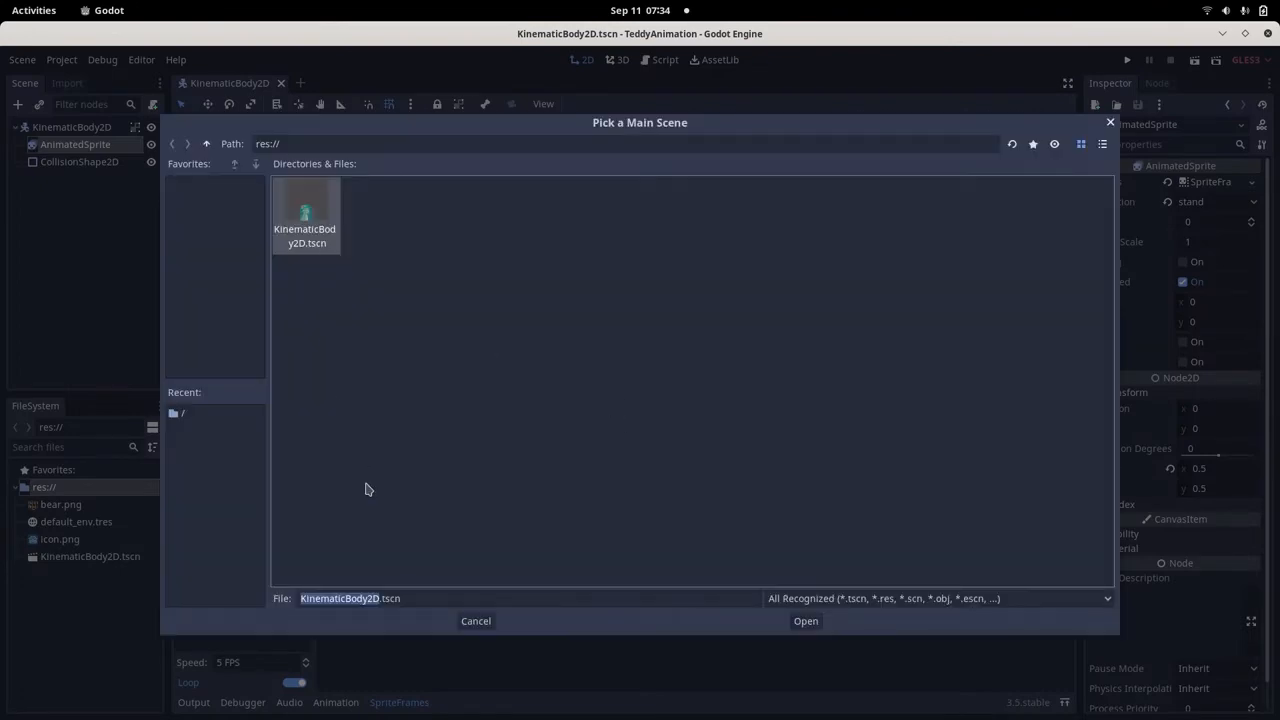
pyautogui.doubleClick(298, 230)
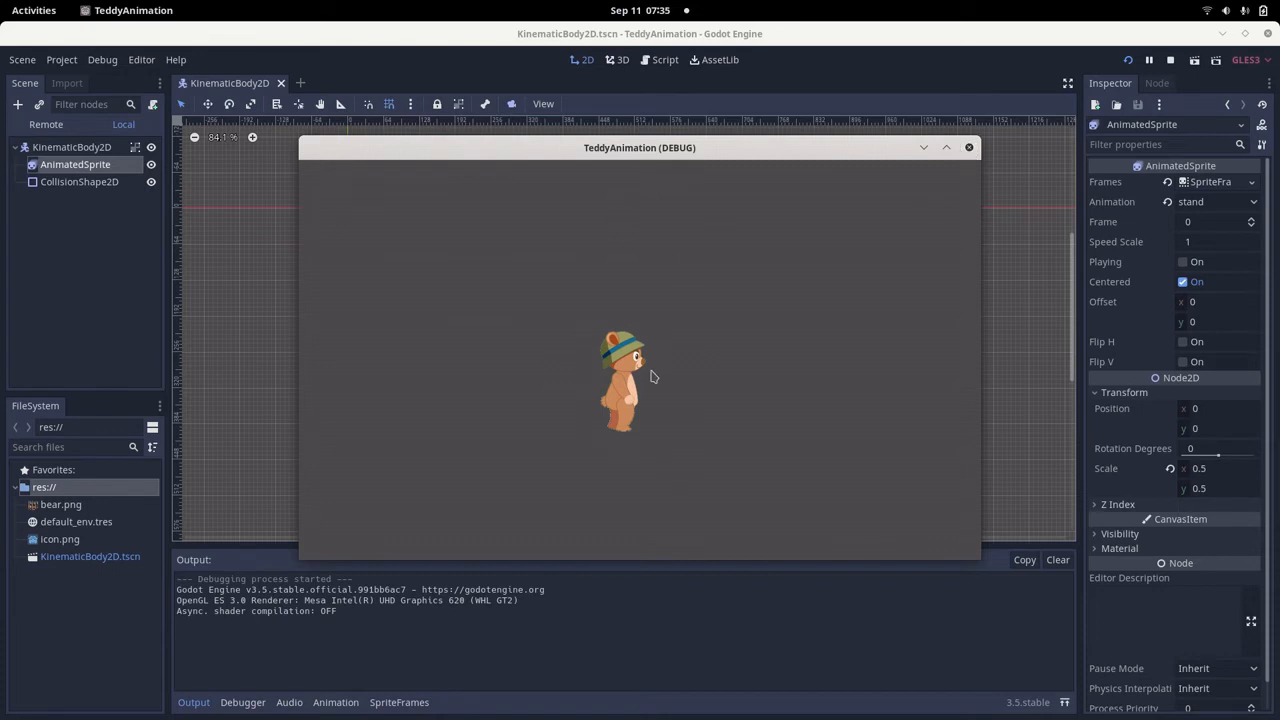
pyautogui.click(970, 147)
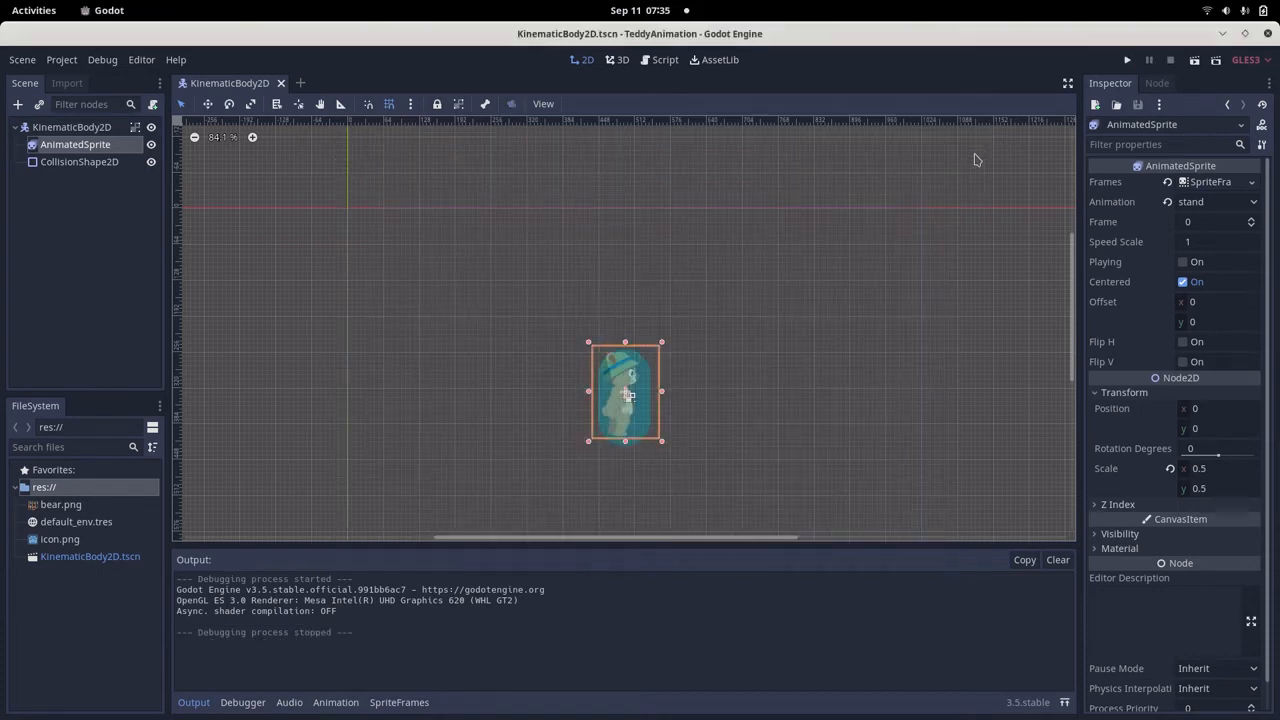
# Switch to the Text Editor notes, review Step9 on attaching GDScript to the KinematicBody2D root node, and return to Godot.
pyautogui.hotkey('alt', 'Tab')
pyautogui.scroll(-6, 292, 648)
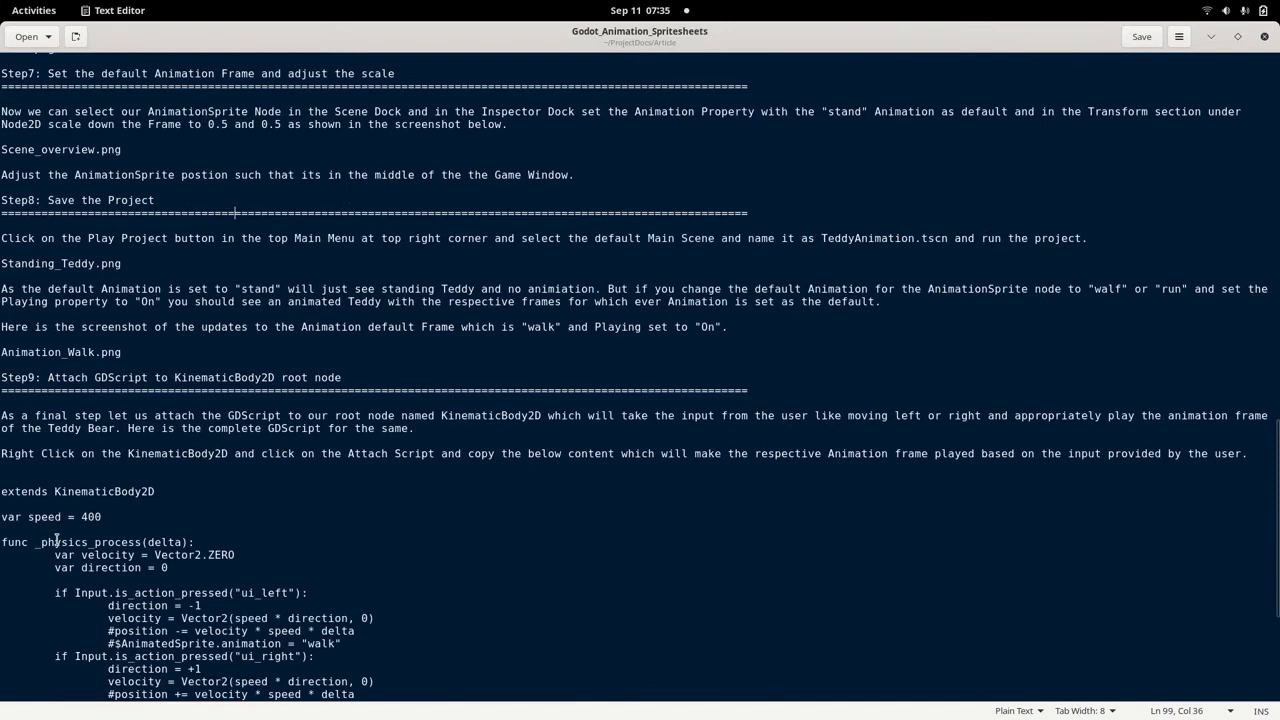
pyautogui.click(2, 378)
pyautogui.moveTo(2, 378); pyautogui.dragTo(406, 376)
pyautogui.click(406, 378)
pyautogui.hotkey('alt', 'Tab')
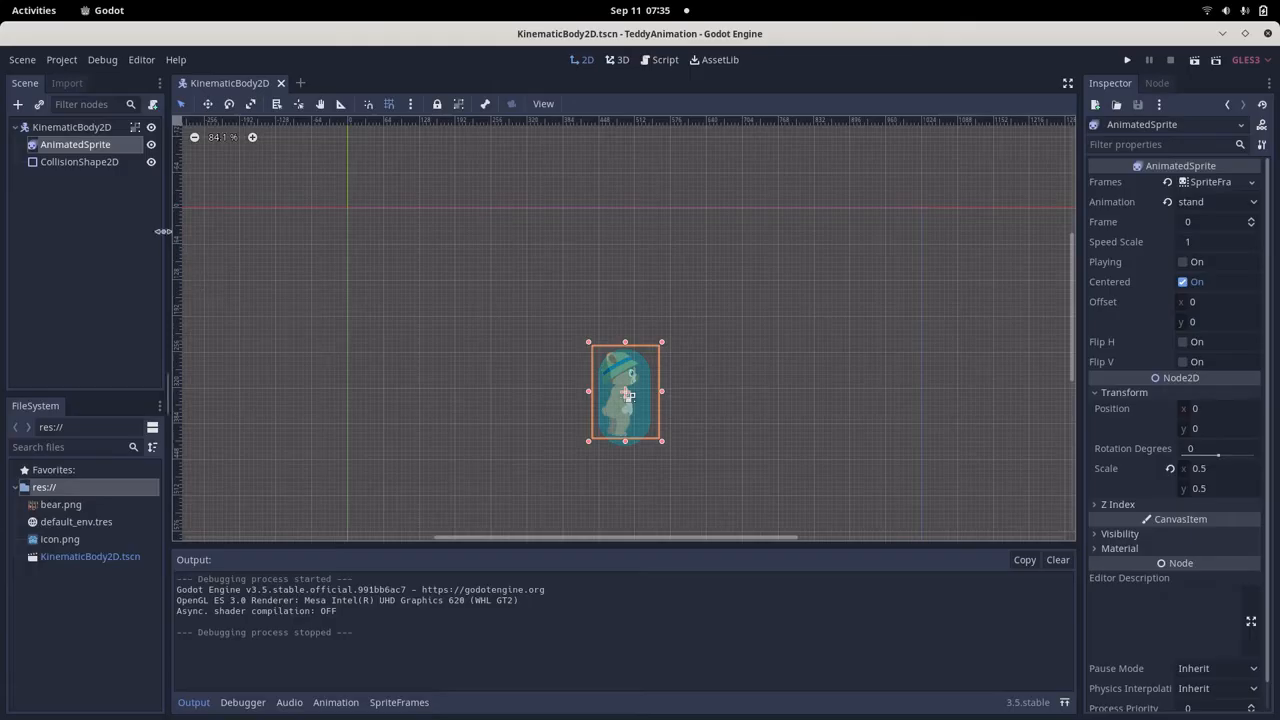
# Attach a new GDScript to the KinematicBody2D root node using the Empty template and the path res://KinematicBody2D.gd.
pyautogui.click(94, 127)
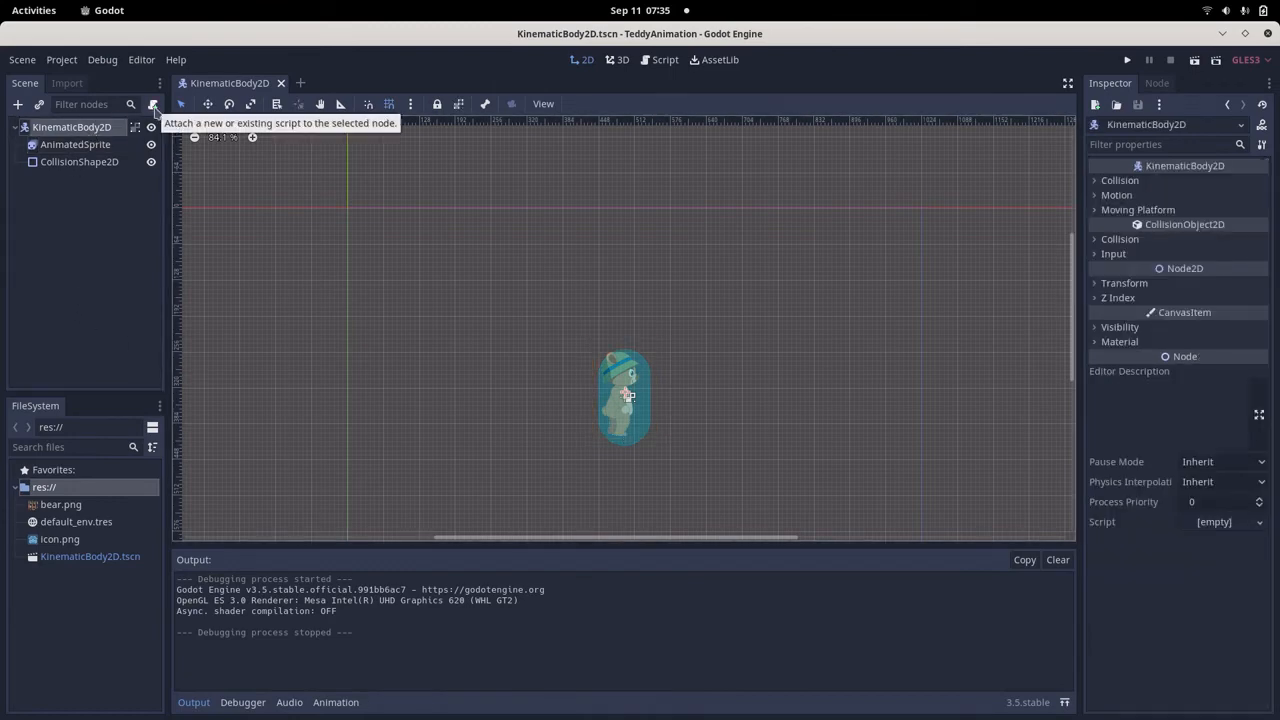
pyautogui.rightClick(97, 132)
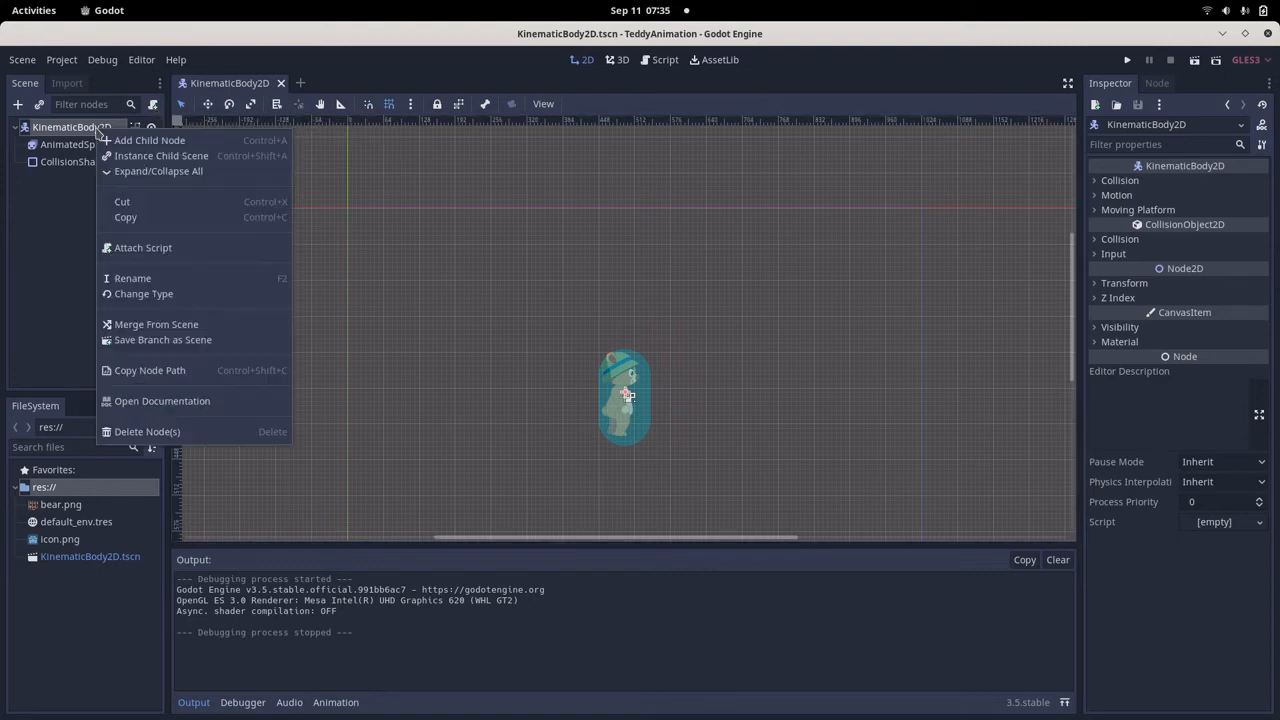
pyautogui.click(112, 248)
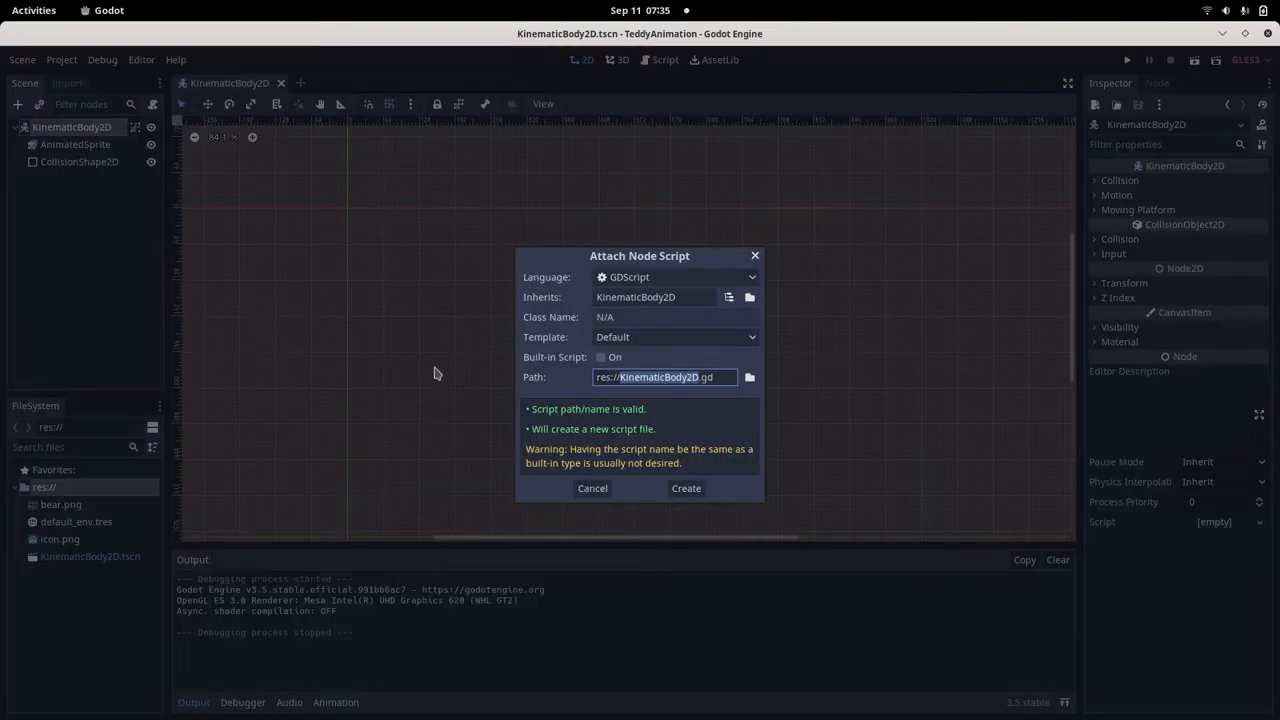
pyautogui.click(678, 340)
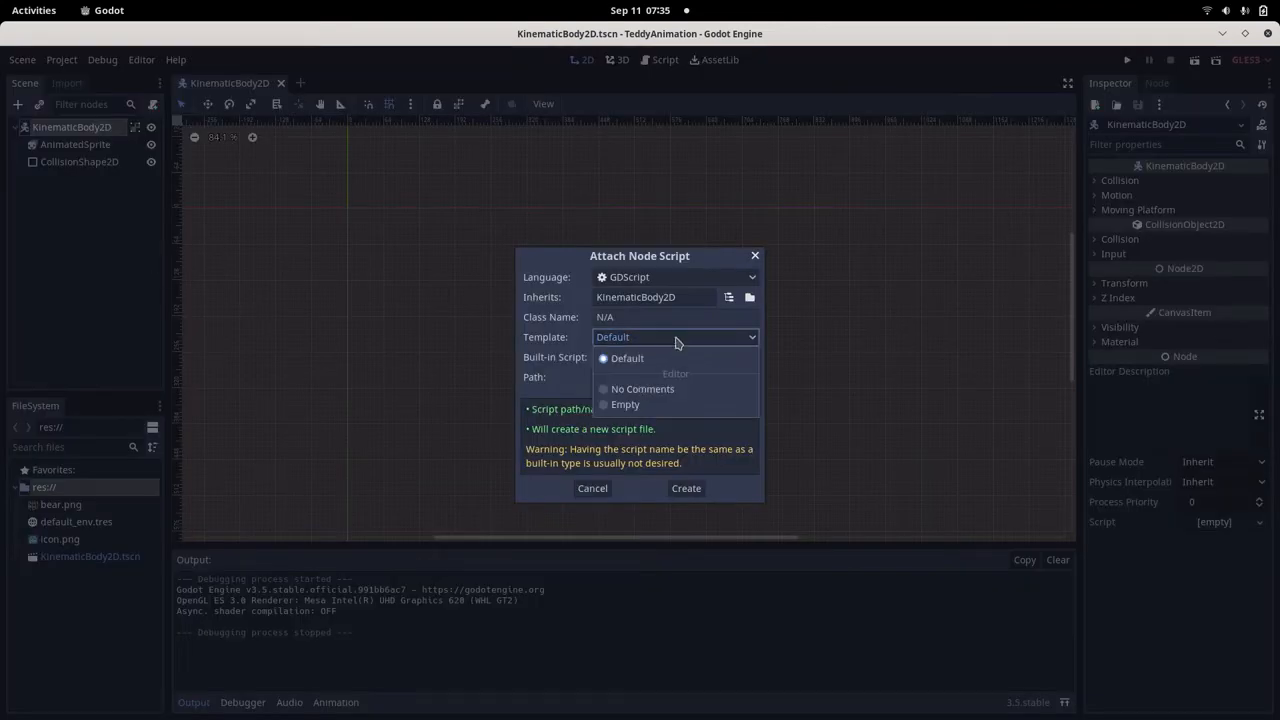
pyautogui.click(624, 405)
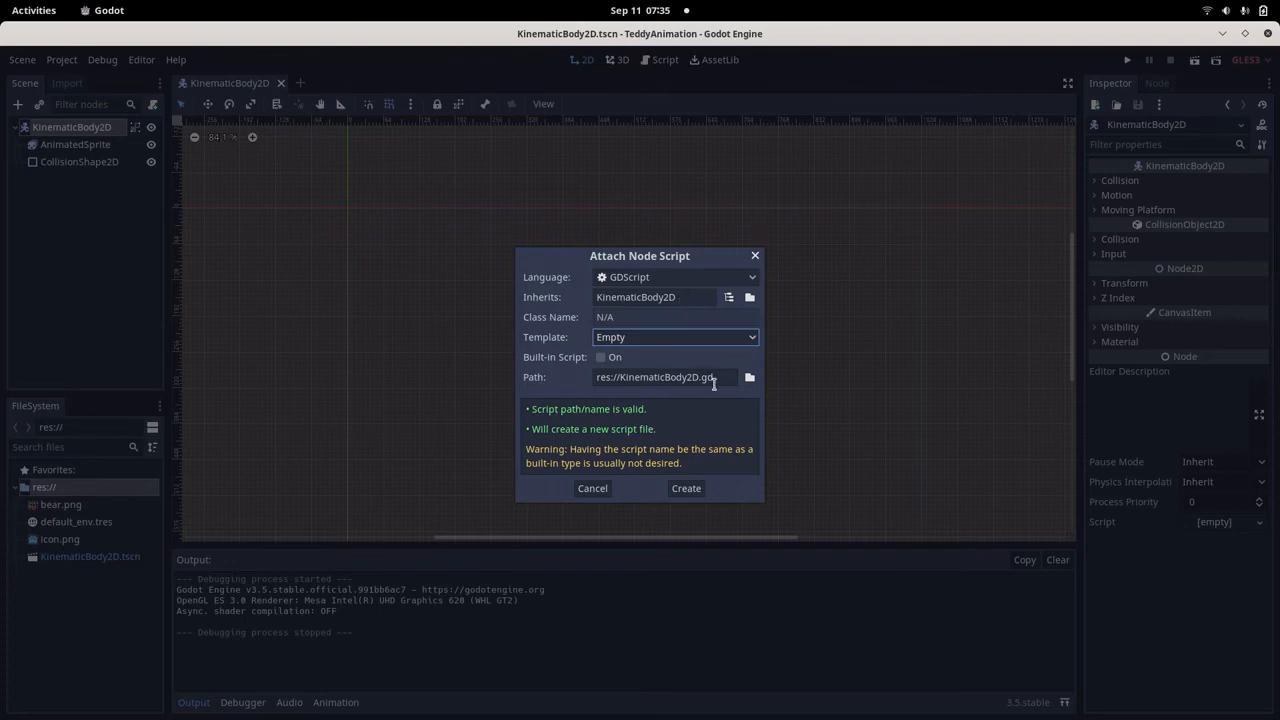
pyautogui.moveTo(714, 377); pyautogui.dragTo(614, 377)
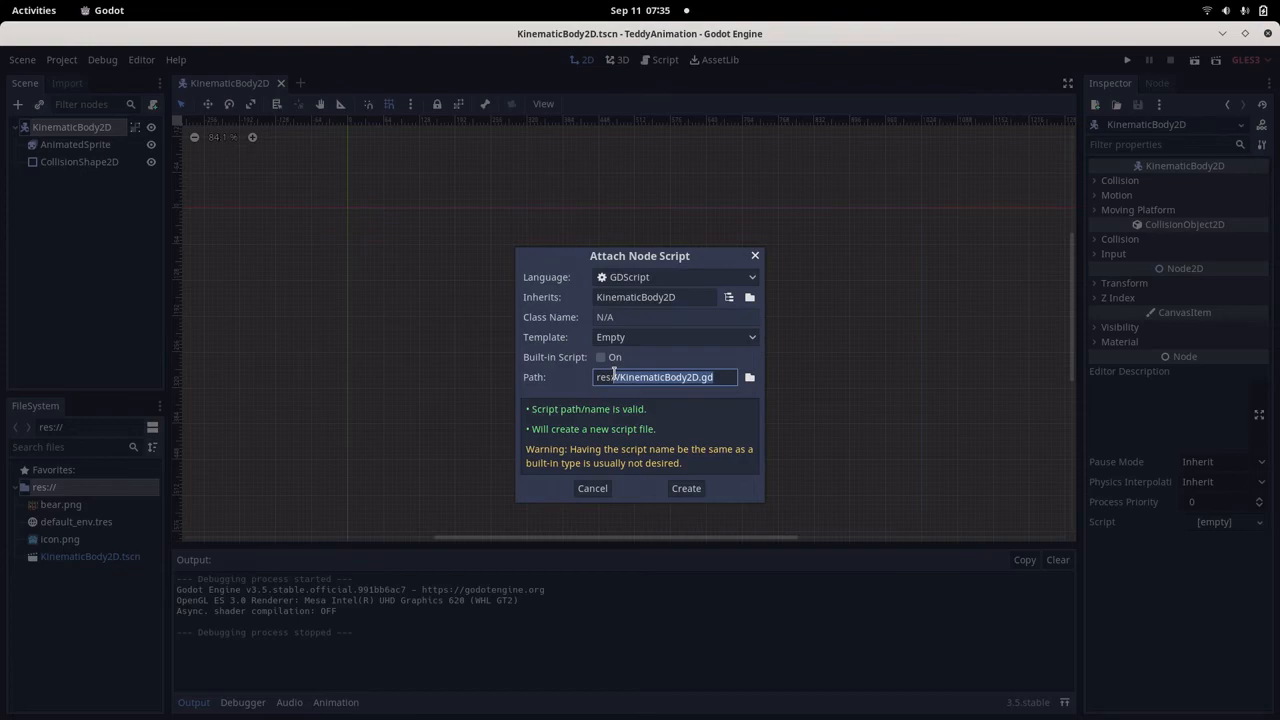
pyautogui.click(686, 492)
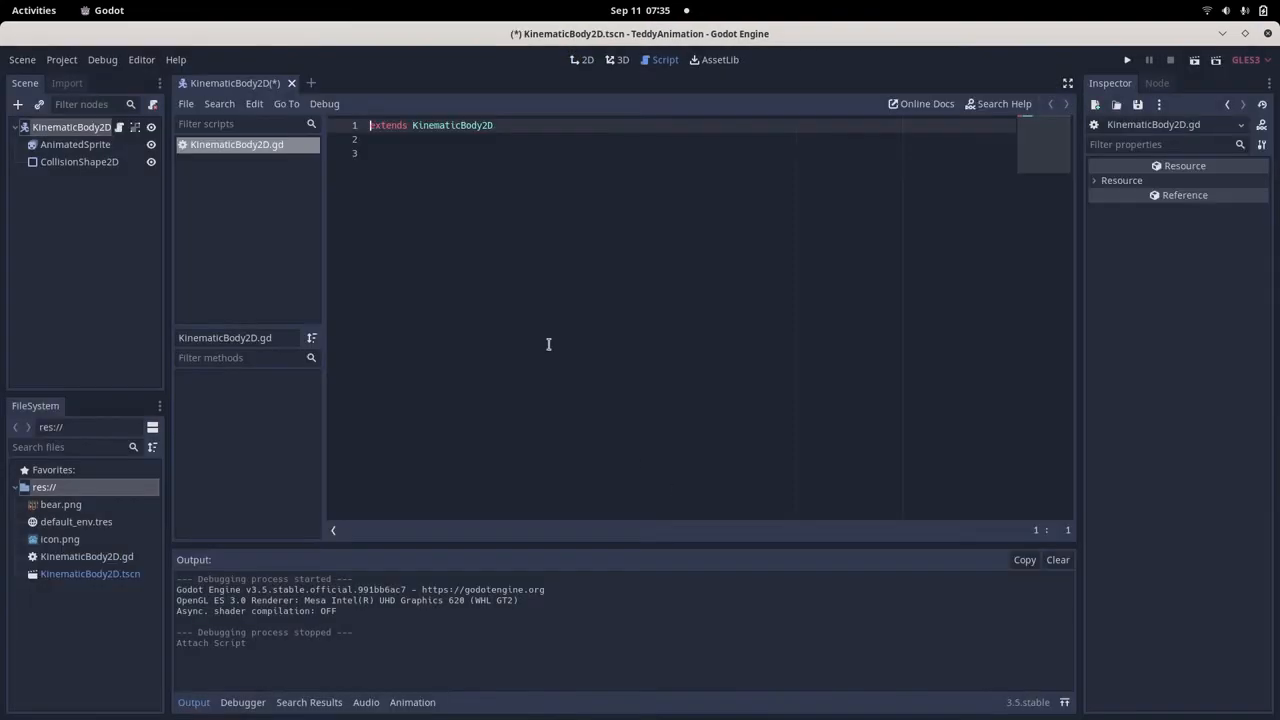
# Copy the complete GDScript listing from Step9 of the Text Editor notes and replace the contents of KinematicBody2D.gd in Godot with it.
pyautogui.hotkey('alt', 'Tab')
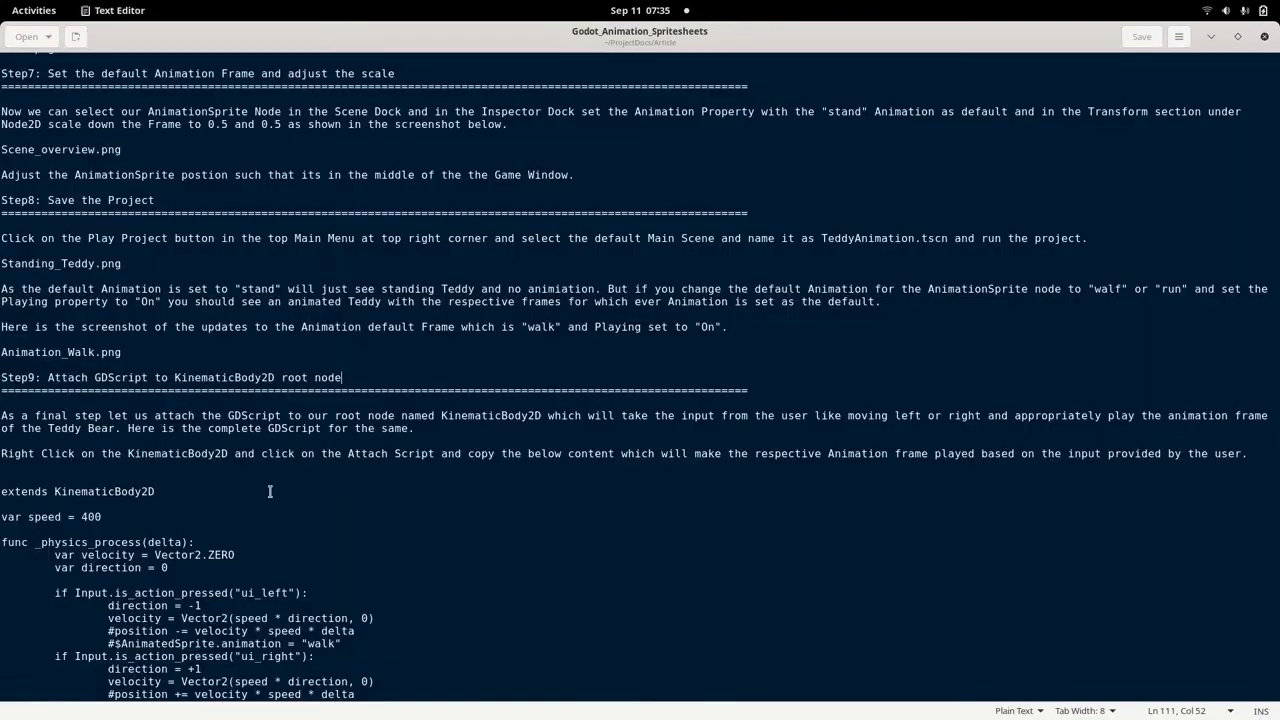
pyautogui.scroll(-5, 192, 588)
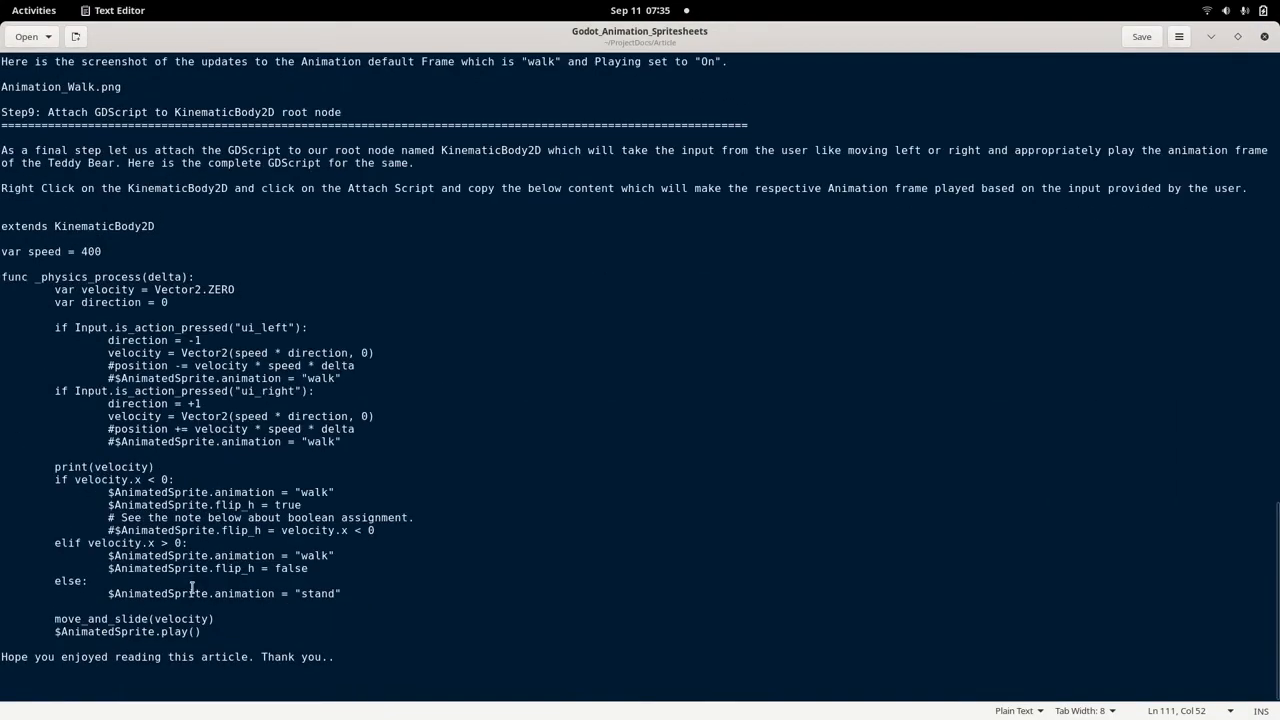
pyautogui.tripleClick(4, 236)
pyautogui.moveTo(4, 236); pyautogui.dragTo(205, 632)
pyautogui.hotkey('ctrl', 'c')
pyautogui.hotkey('alt', 'Tab')
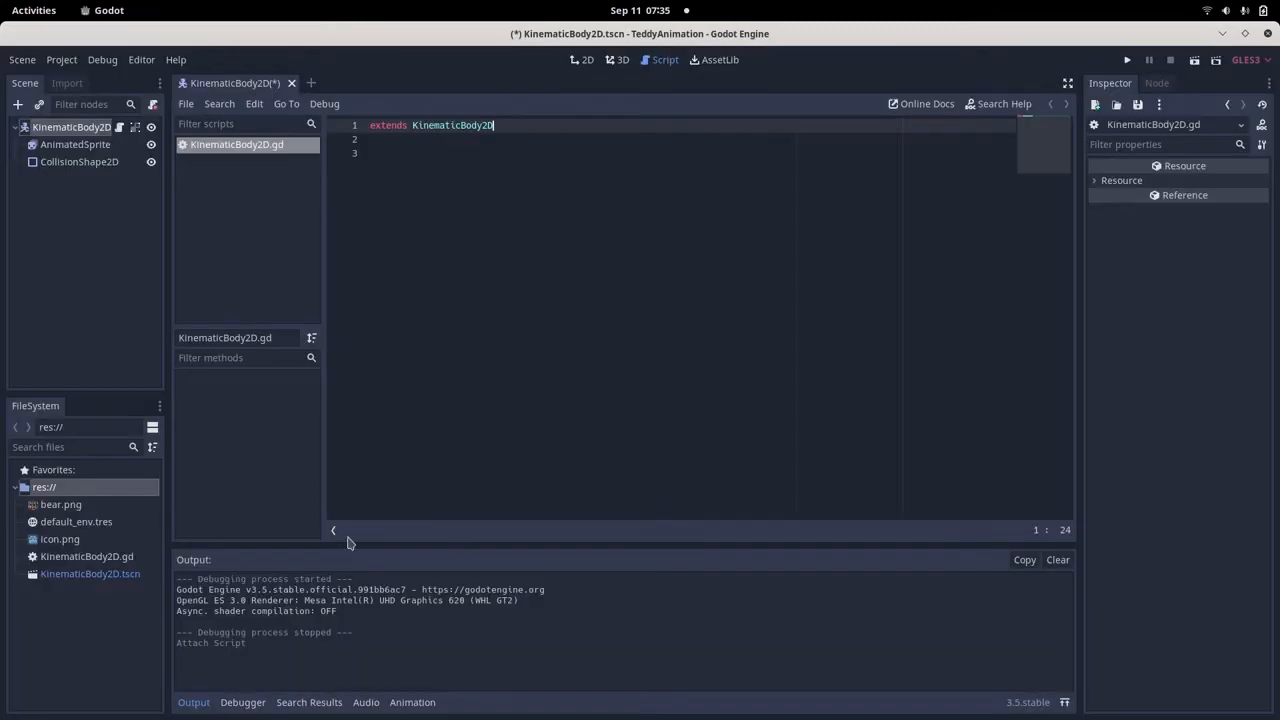
pyautogui.click(490, 355)
pyautogui.hotkey('ctrl', 'a')
pyautogui.hotkey('ctrl', 'v')
pyautogui.scroll(2, 500, 457)
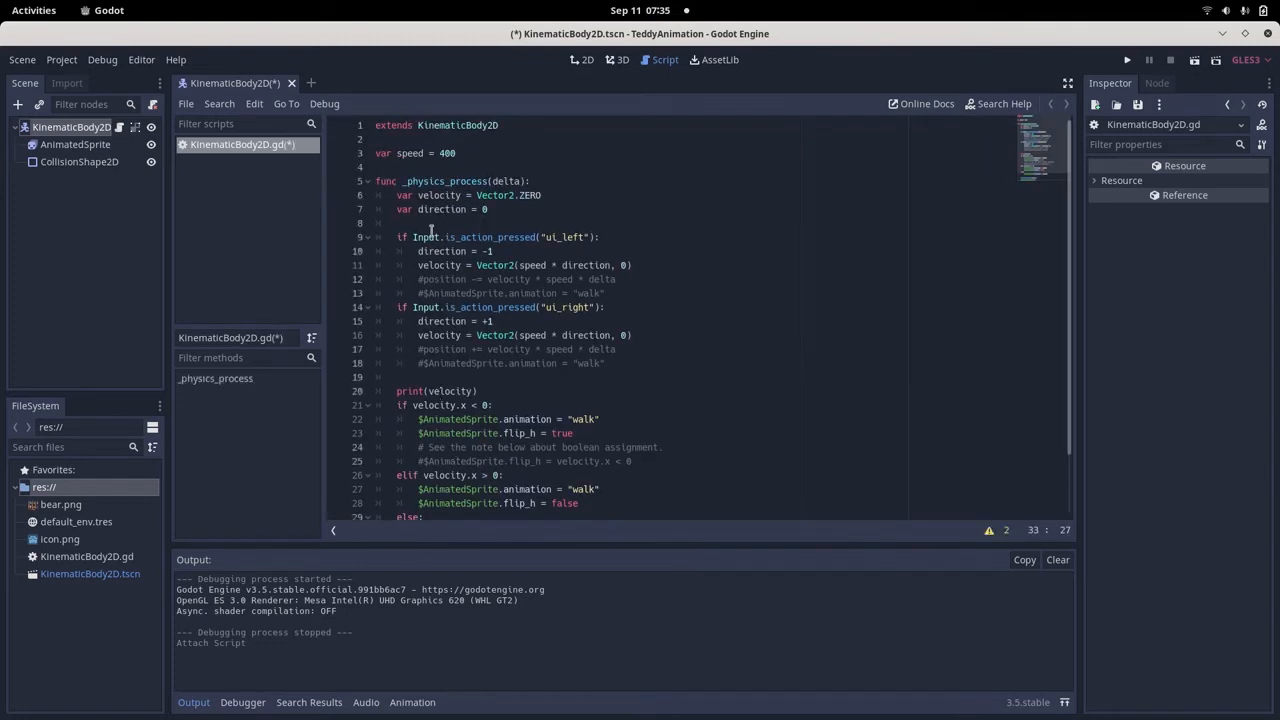
# Examine the _physics_process function, its velocity and direction variables, and the ui_left branch with its speed * direction calculation.
pyautogui.moveTo(401, 181); pyautogui.dragTo(489, 181)
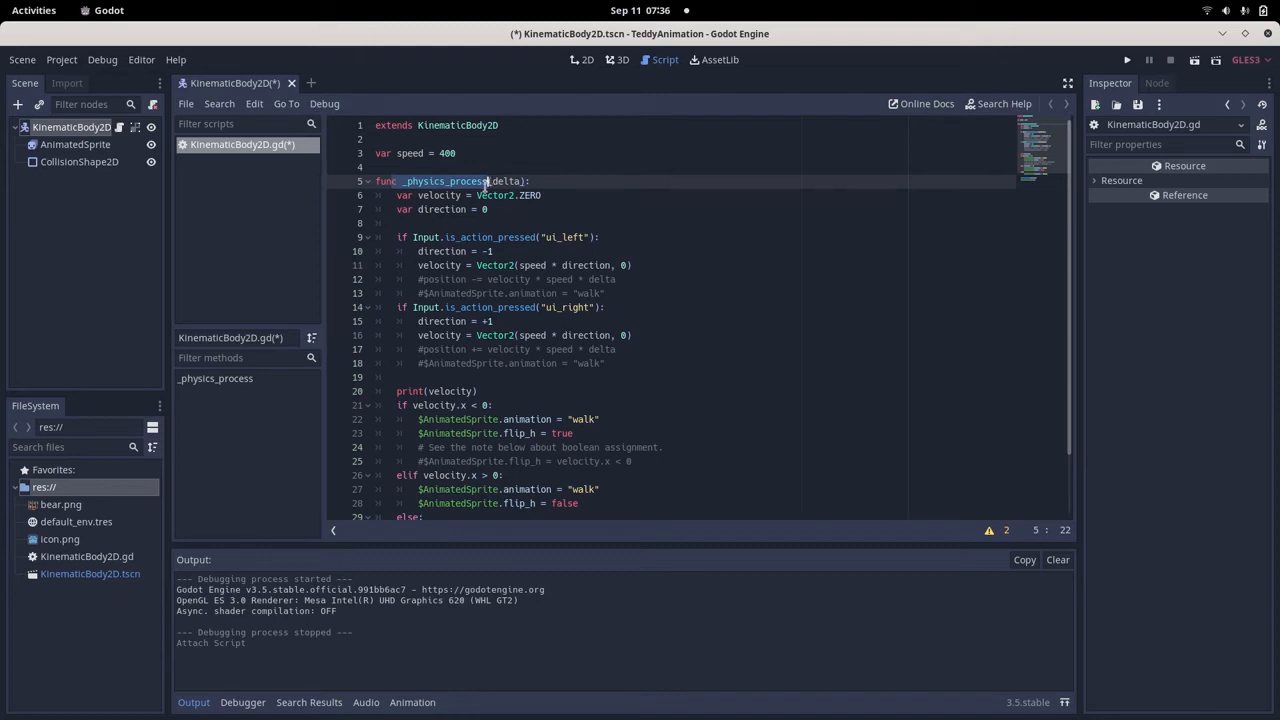
pyautogui.moveTo(396, 196); pyautogui.dragTo(552, 195)
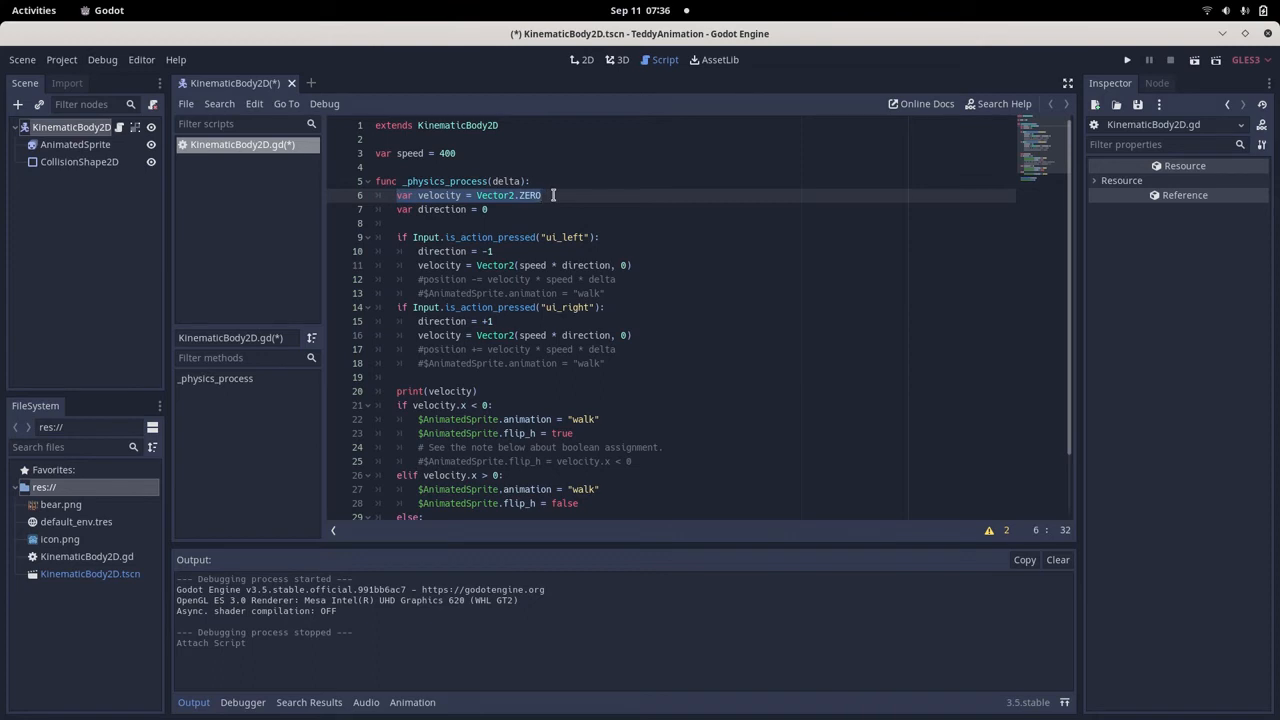
pyautogui.moveTo(488, 212); pyautogui.dragTo(600, 236)
pyautogui.click(395, 236)
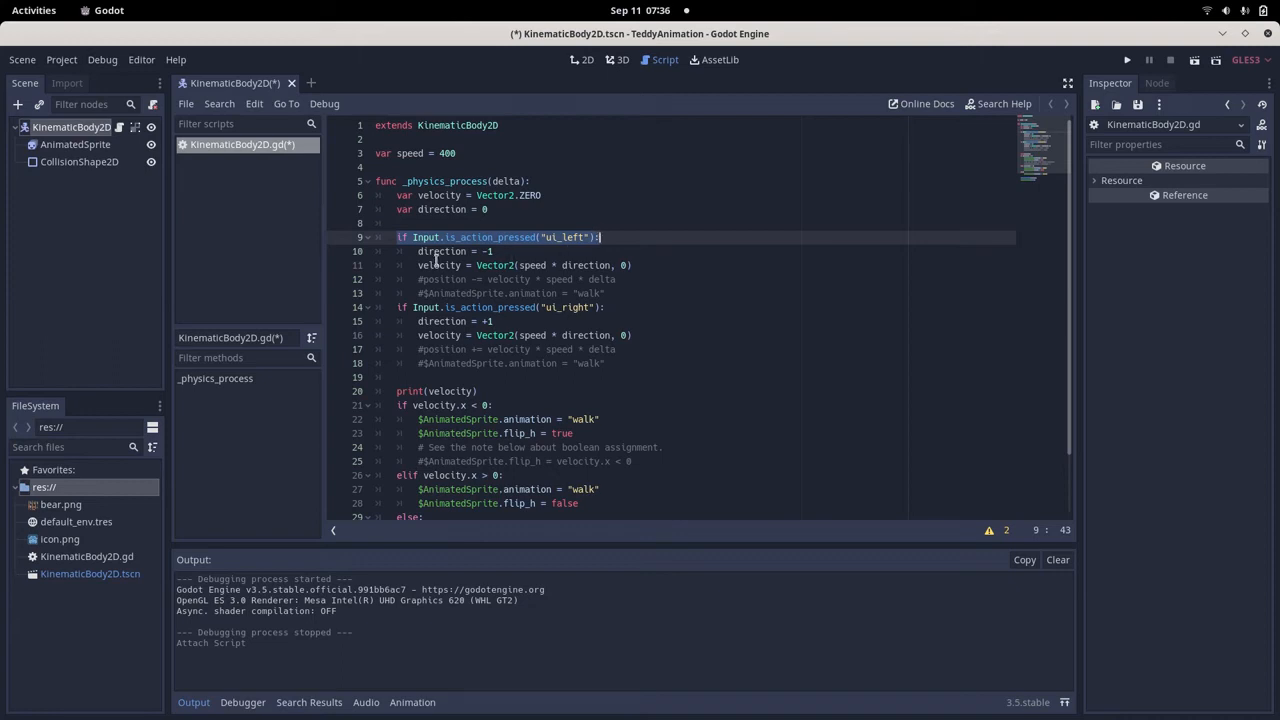
pyautogui.moveTo(418, 251); pyautogui.dragTo(498, 251)
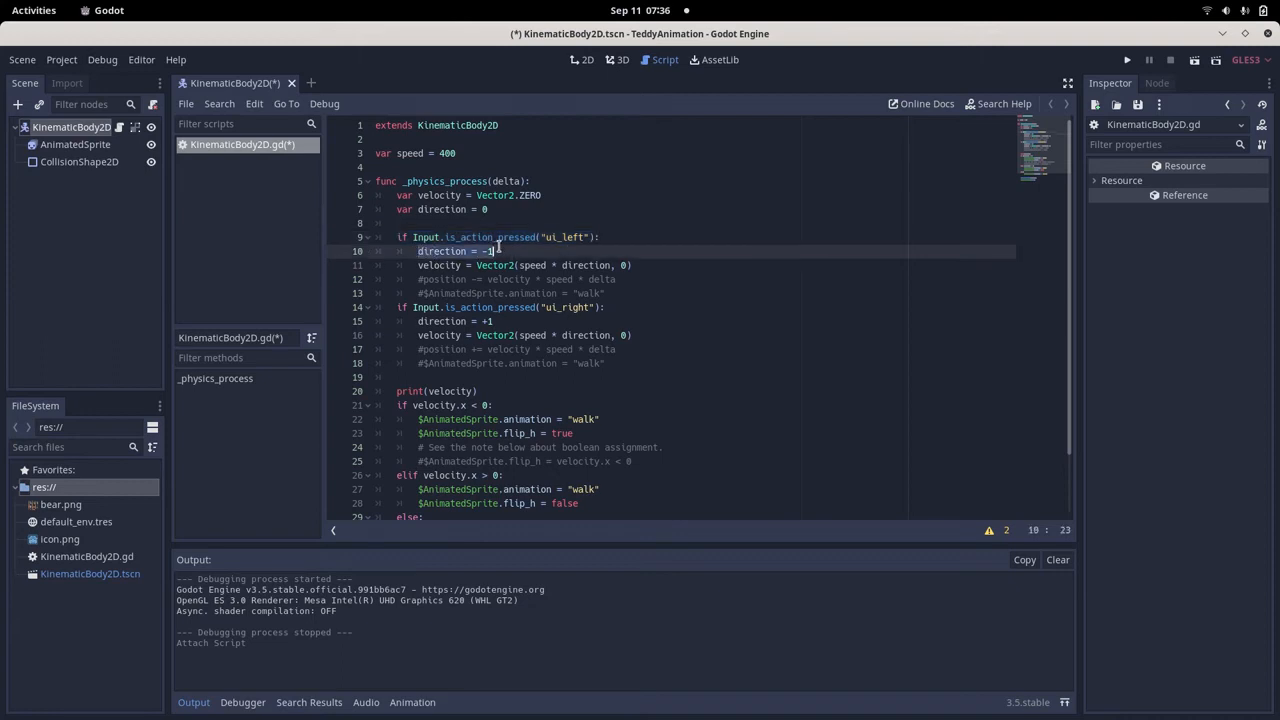
pyautogui.moveTo(418, 265); pyautogui.dragTo(638, 265)
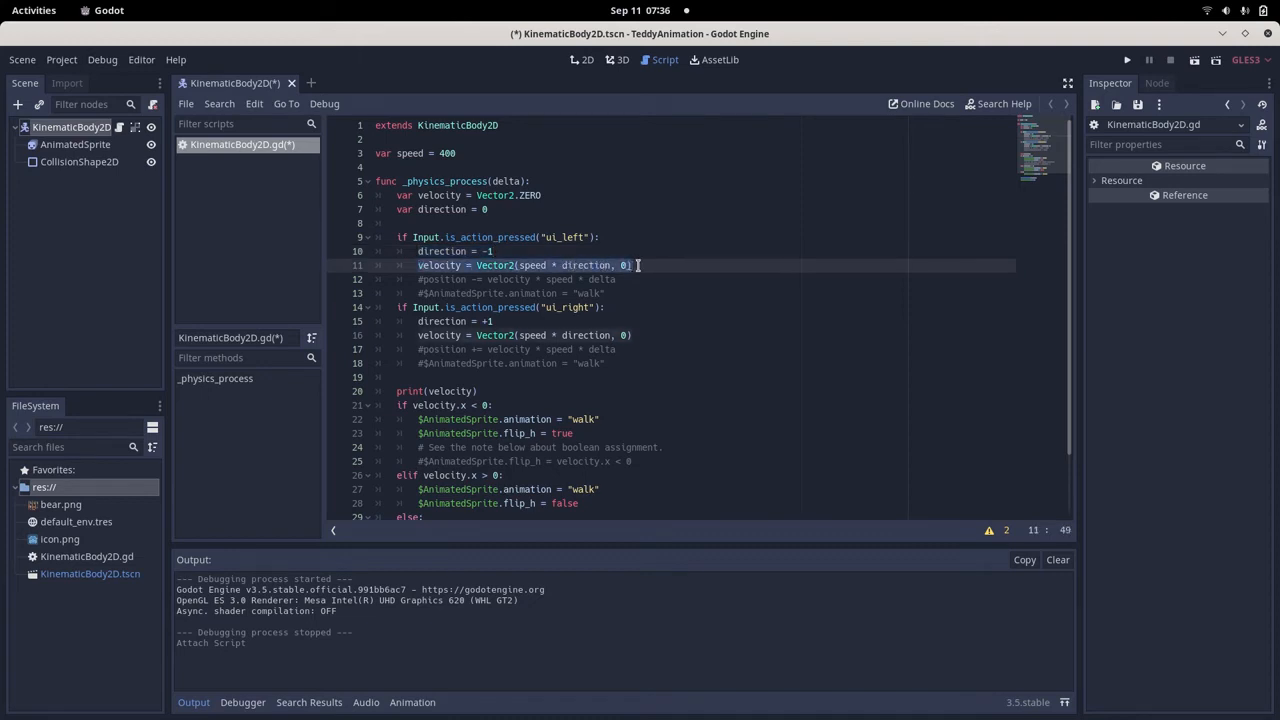
pyautogui.click(612, 265)
pyautogui.moveTo(612, 265); pyautogui.dragTo(520, 265)
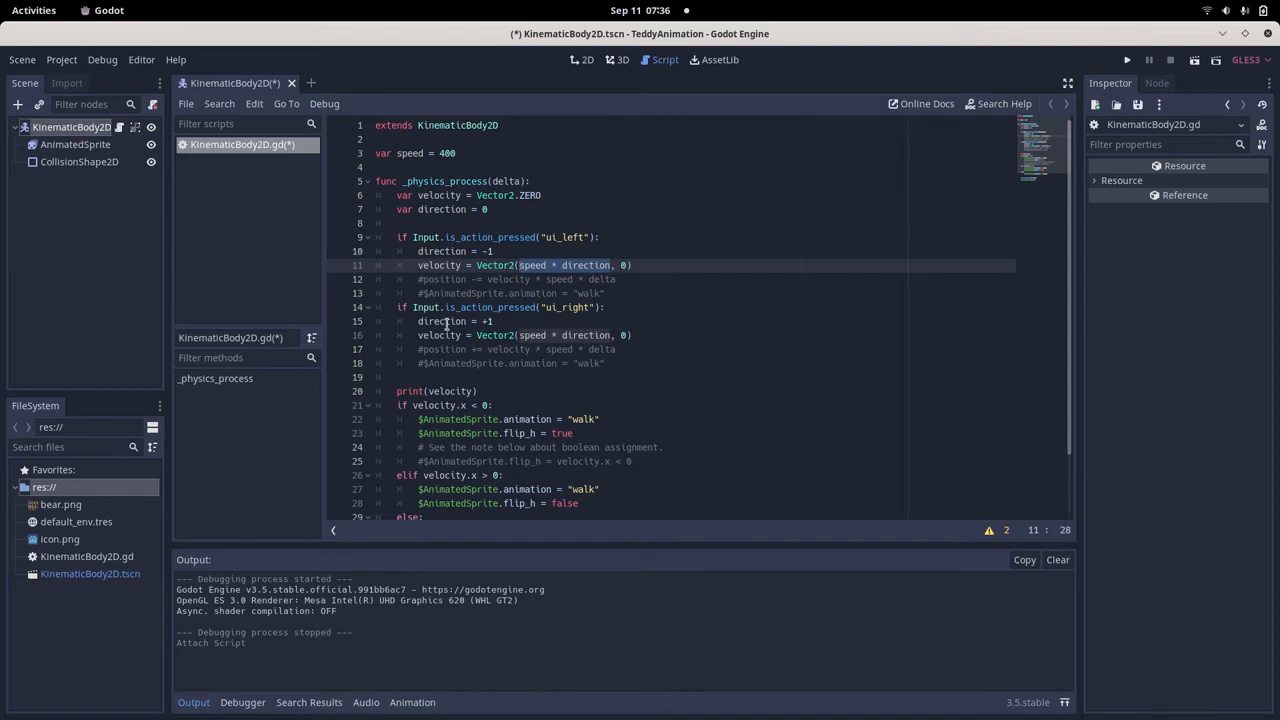
pyautogui.doubleClick(447, 265)
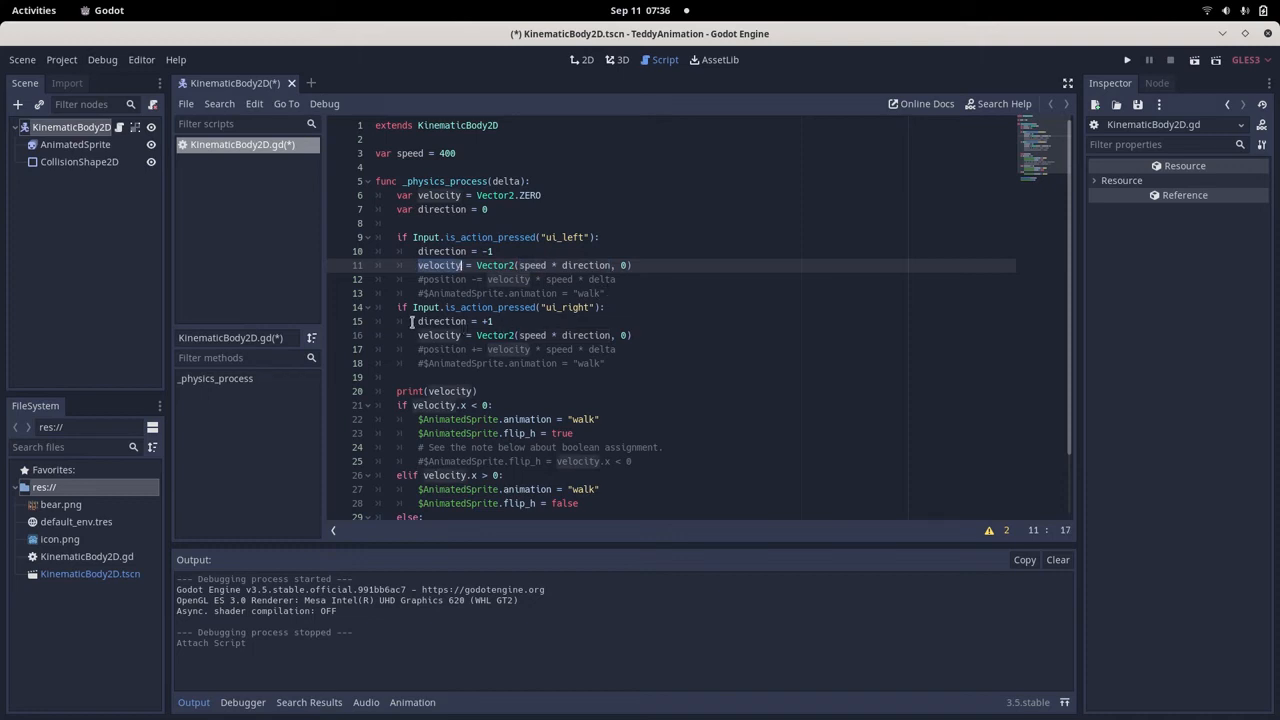
# Examine the ui_right branch of the script, including its direction assignment and velocity calculation.
pyautogui.moveTo(399, 308); pyautogui.dragTo(600, 307)
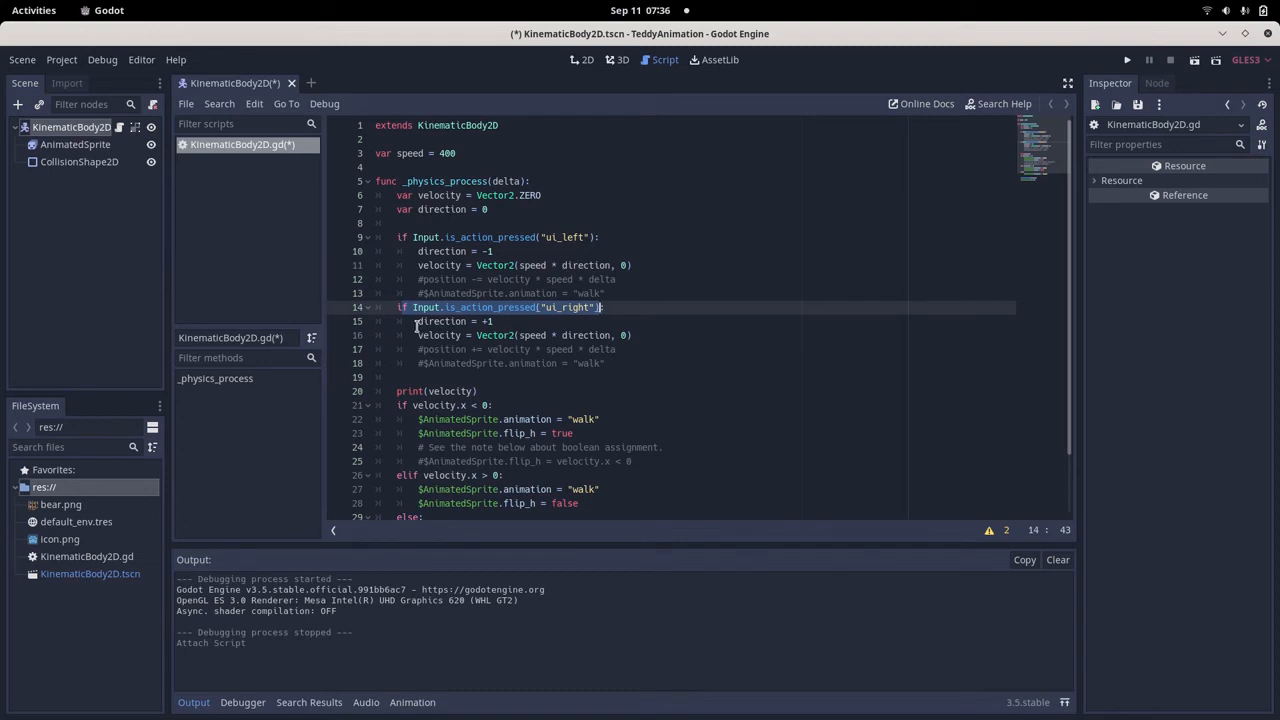
pyautogui.moveTo(417, 322); pyautogui.dragTo(515, 321)
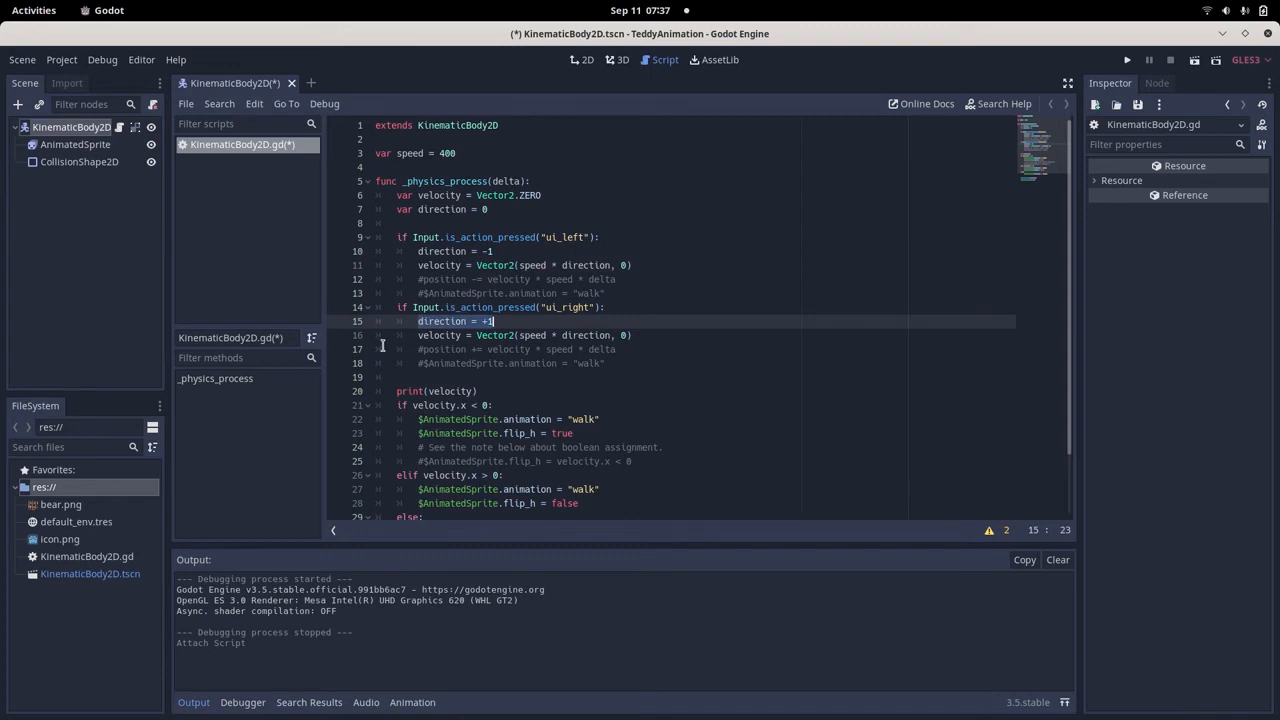
pyautogui.moveTo(417, 336); pyautogui.dragTo(462, 336)
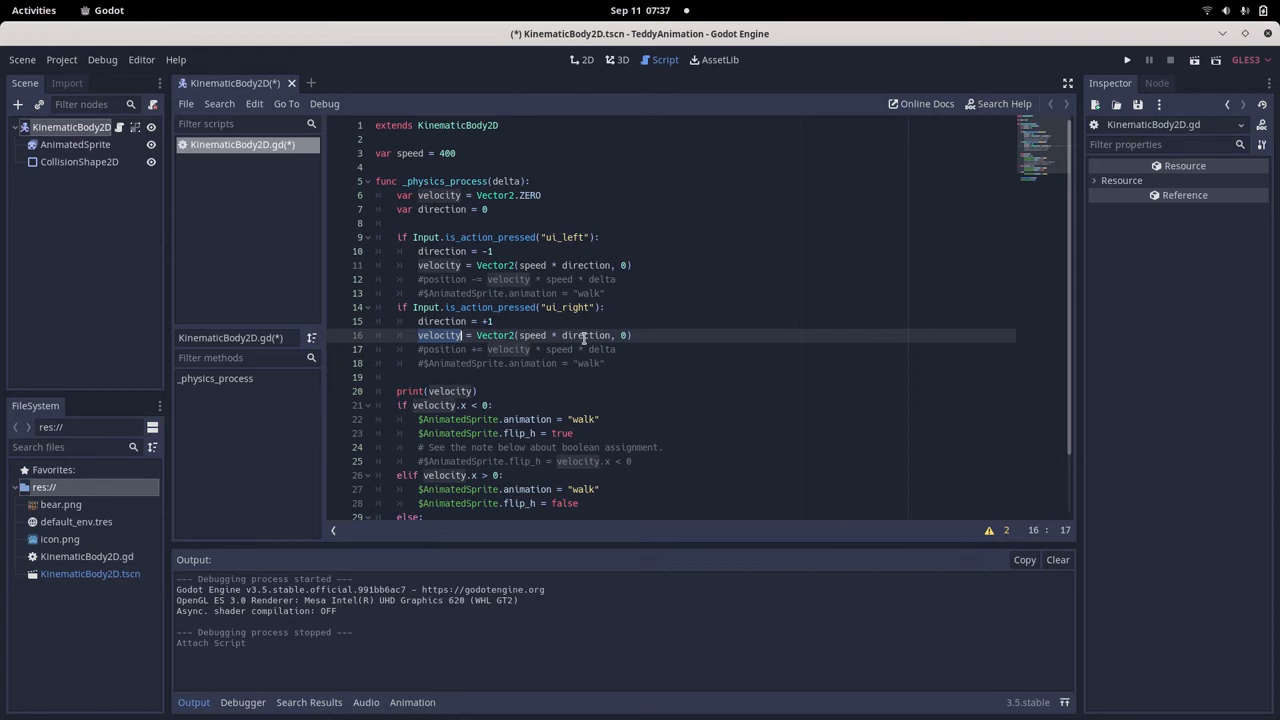
pyautogui.moveTo(519, 336); pyautogui.dragTo(612, 336)
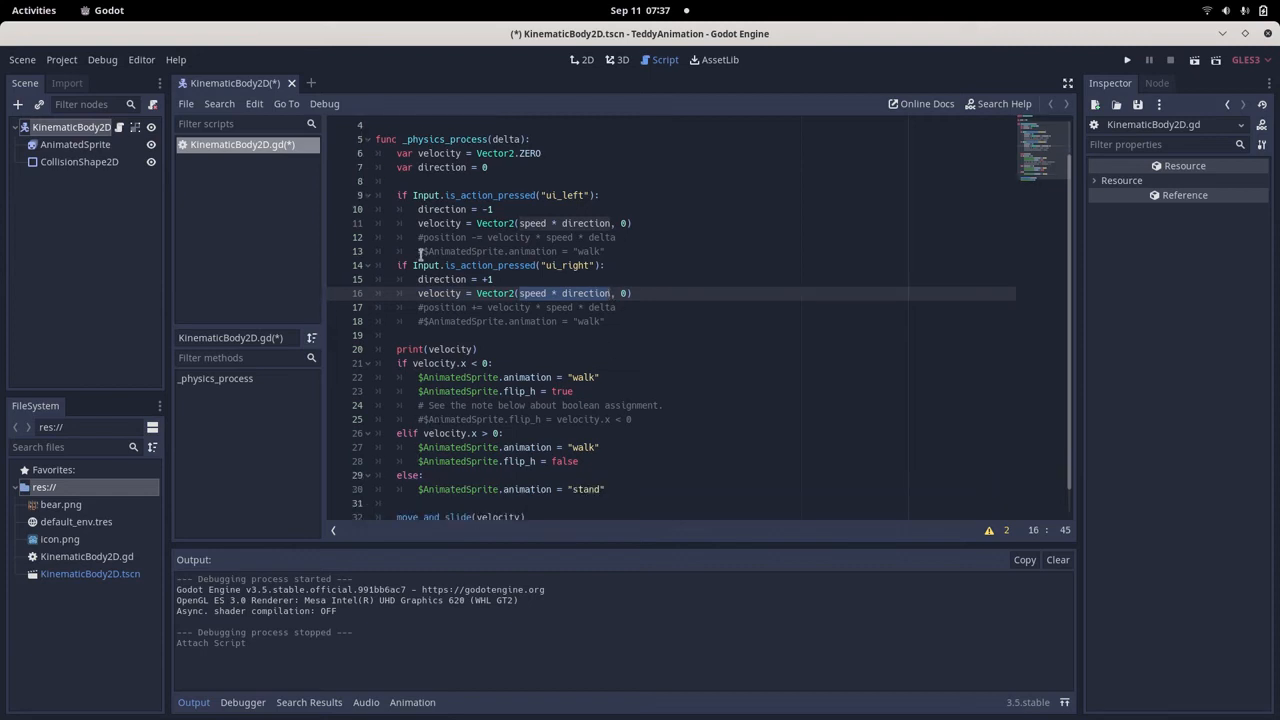
# Comment out the print(velocity) line in the _physics_process function.
pyautogui.click(397, 349)
pyautogui.moveTo(397, 349); pyautogui.dragTo(483, 349)
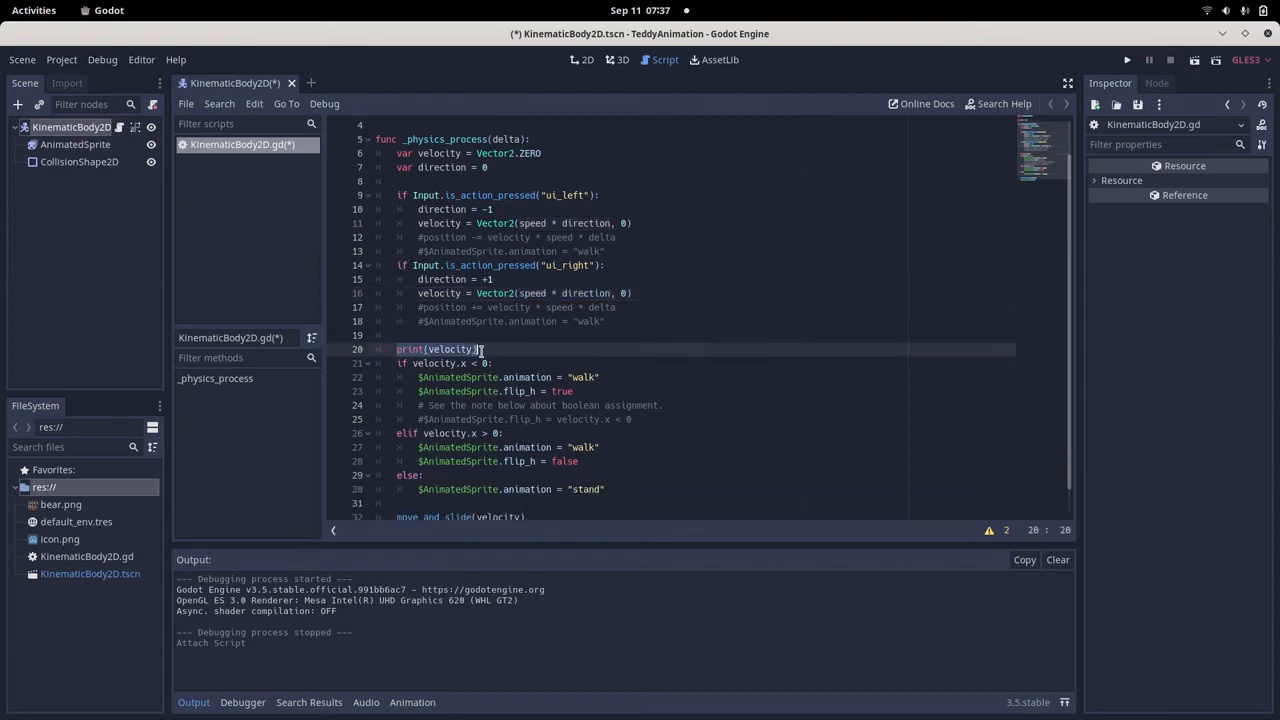
pyautogui.click(455, 349)
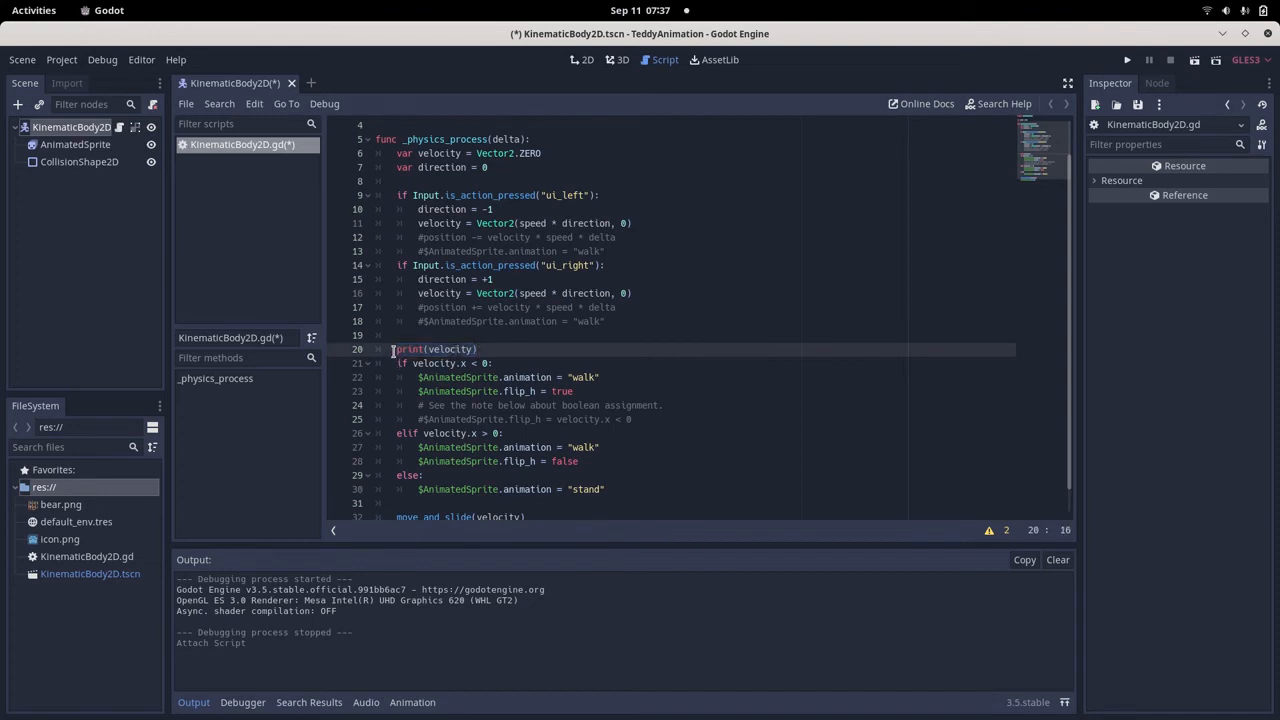
pyautogui.click(398, 349)
pyautogui.write('#')
# Examine the velocity.x < 0 branch, tracing its value to speed * direction and reviewing the "walk" animation and flip_h = true assignments.
pyautogui.click(396, 364)
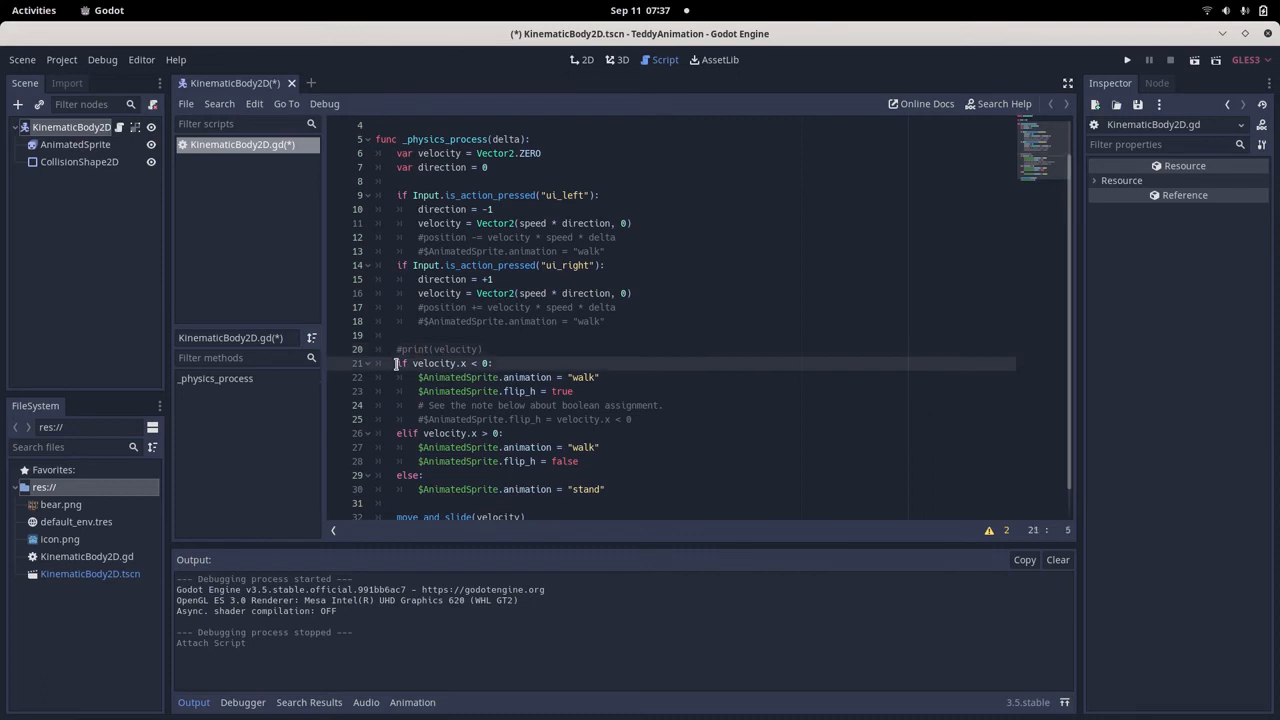
pyautogui.moveTo(396, 364); pyautogui.dragTo(507, 359)
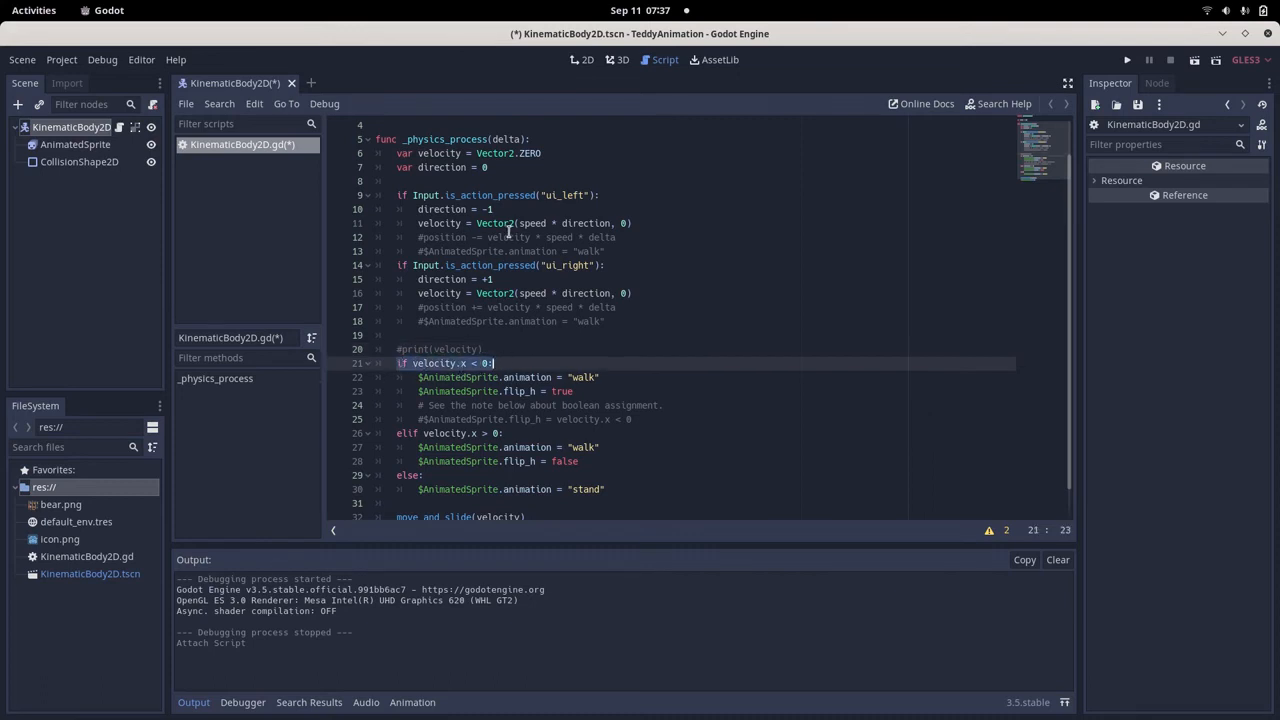
pyautogui.moveTo(519, 223); pyautogui.dragTo(584, 223)
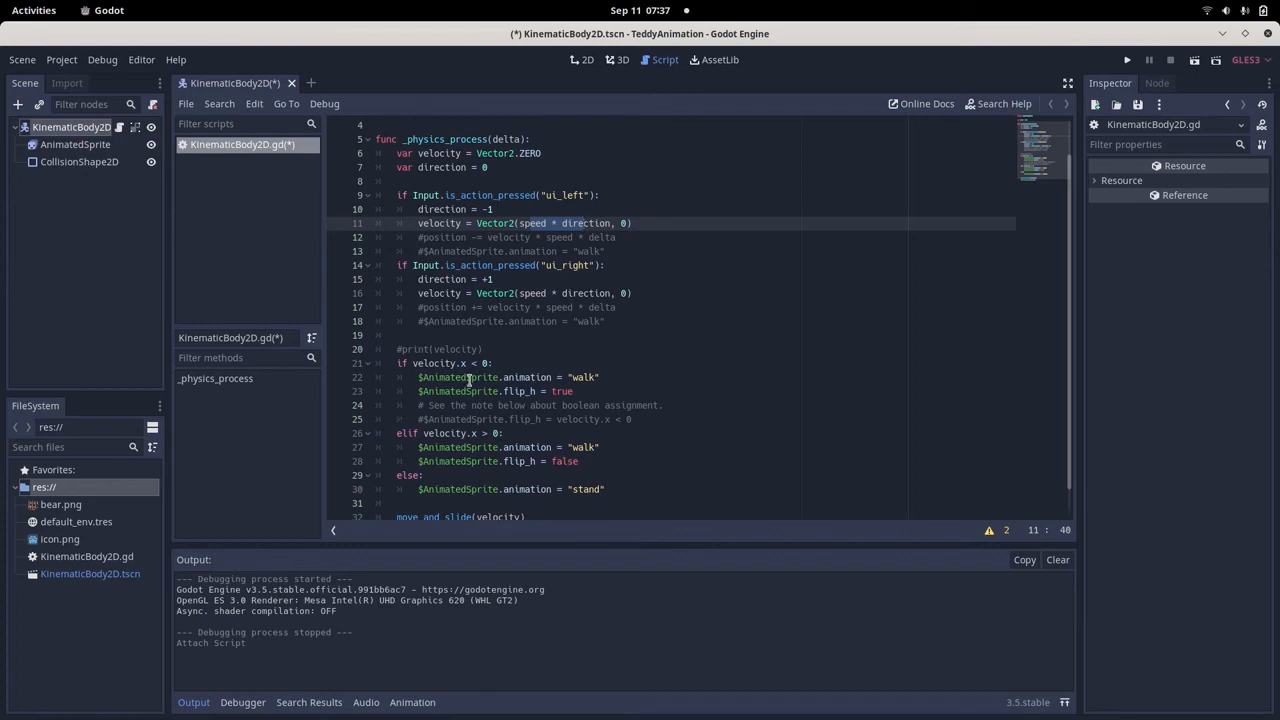
pyautogui.moveTo(418, 378); pyautogui.dragTo(556, 377)
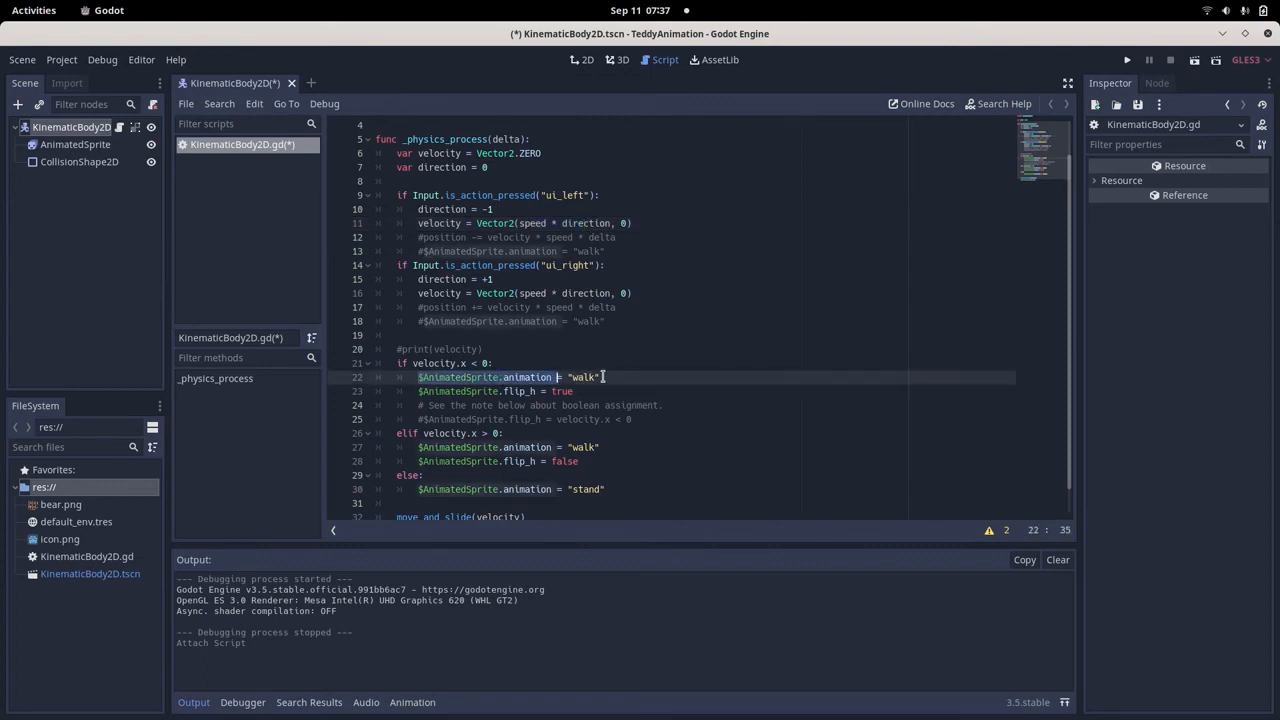
pyautogui.click(603, 377)
pyautogui.moveTo(573, 391); pyautogui.dragTo(461, 391)
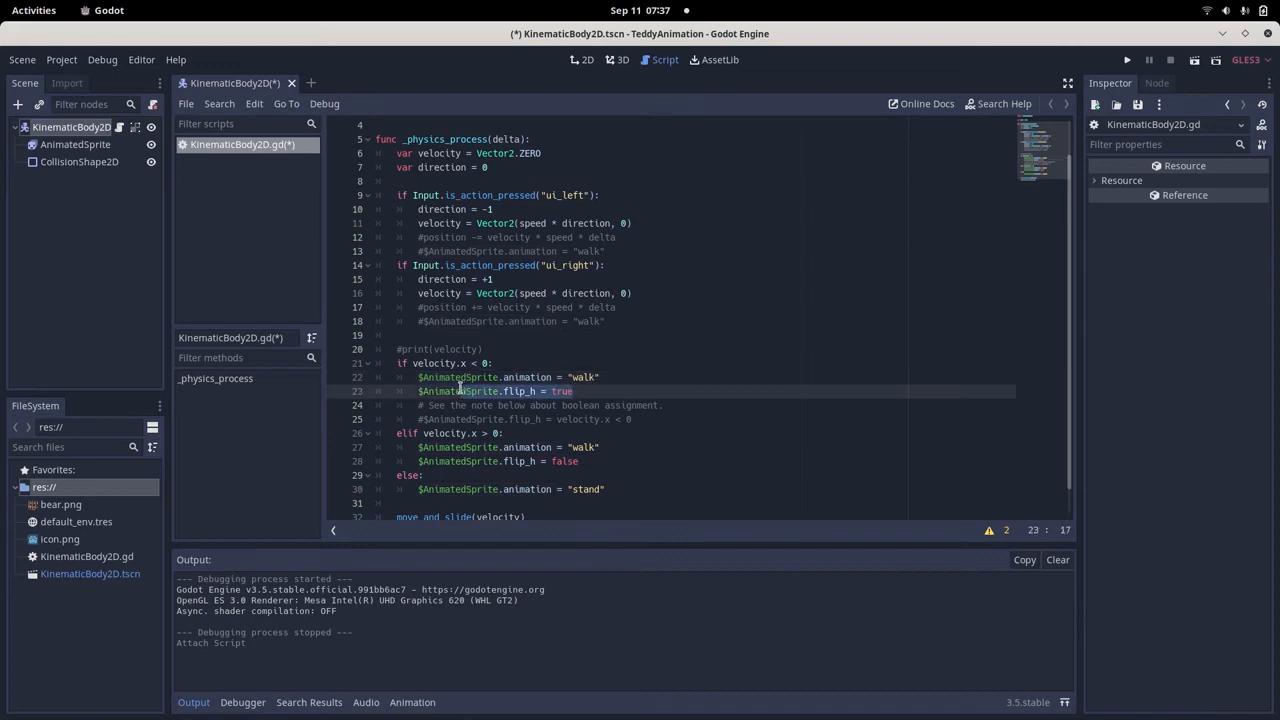
pyautogui.moveTo(418, 391); pyautogui.dragTo(577, 391)
# Examine the elif velocity.x > 0 branch, including its "walk" animation and flip_h = false assignments.
pyautogui.moveTo(425, 438); pyautogui.dragTo(489, 437)
pyautogui.click(488, 437)
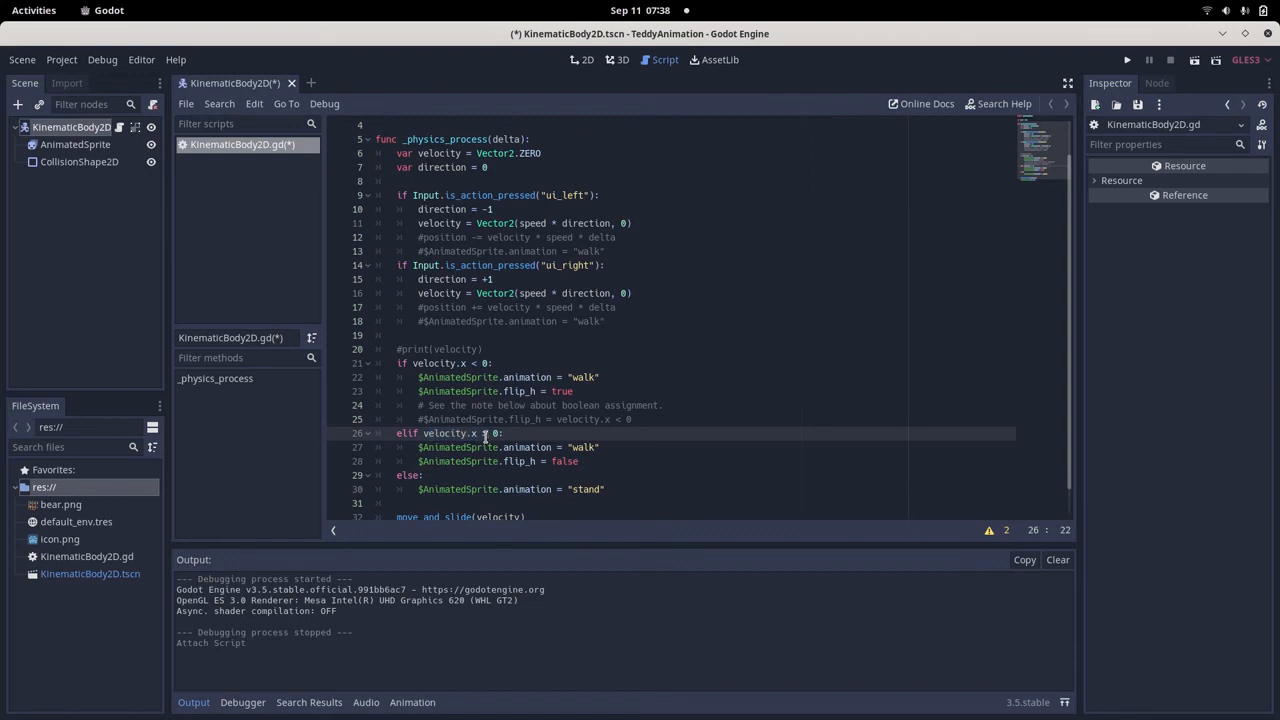
pyautogui.moveTo(418, 452); pyautogui.dragTo(608, 451)
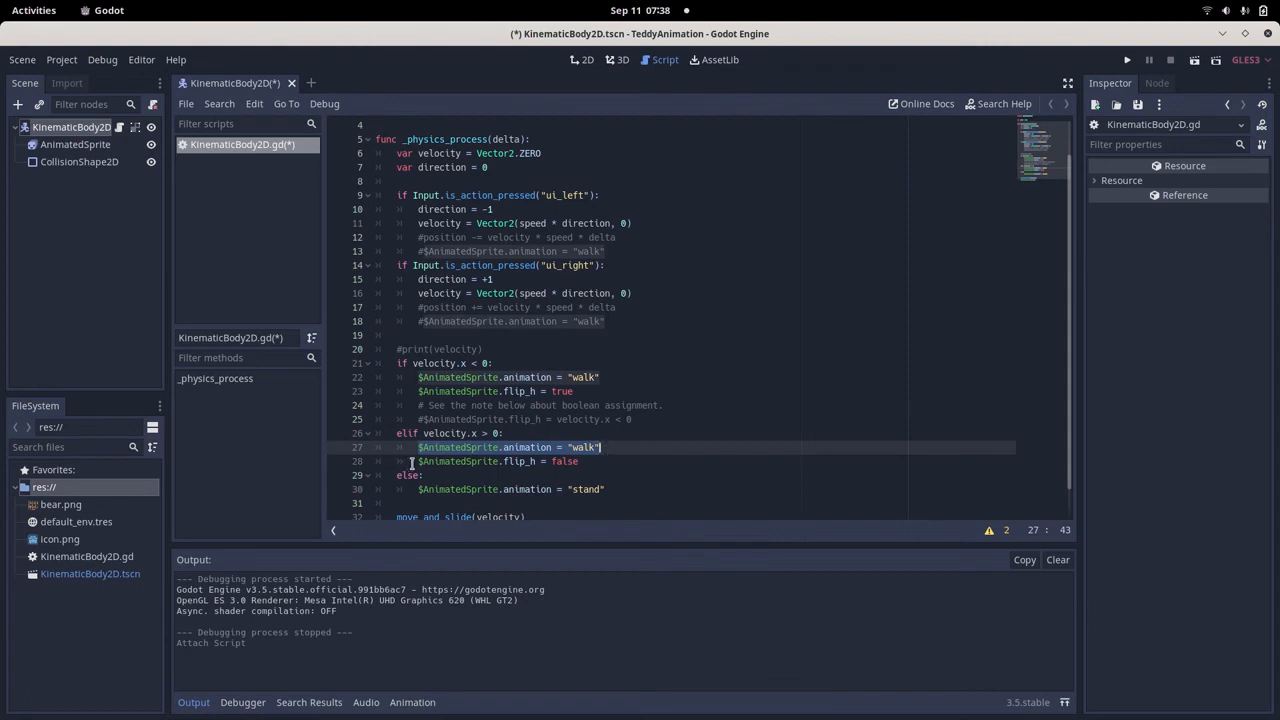
pyautogui.moveTo(418, 463); pyautogui.dragTo(531, 463)
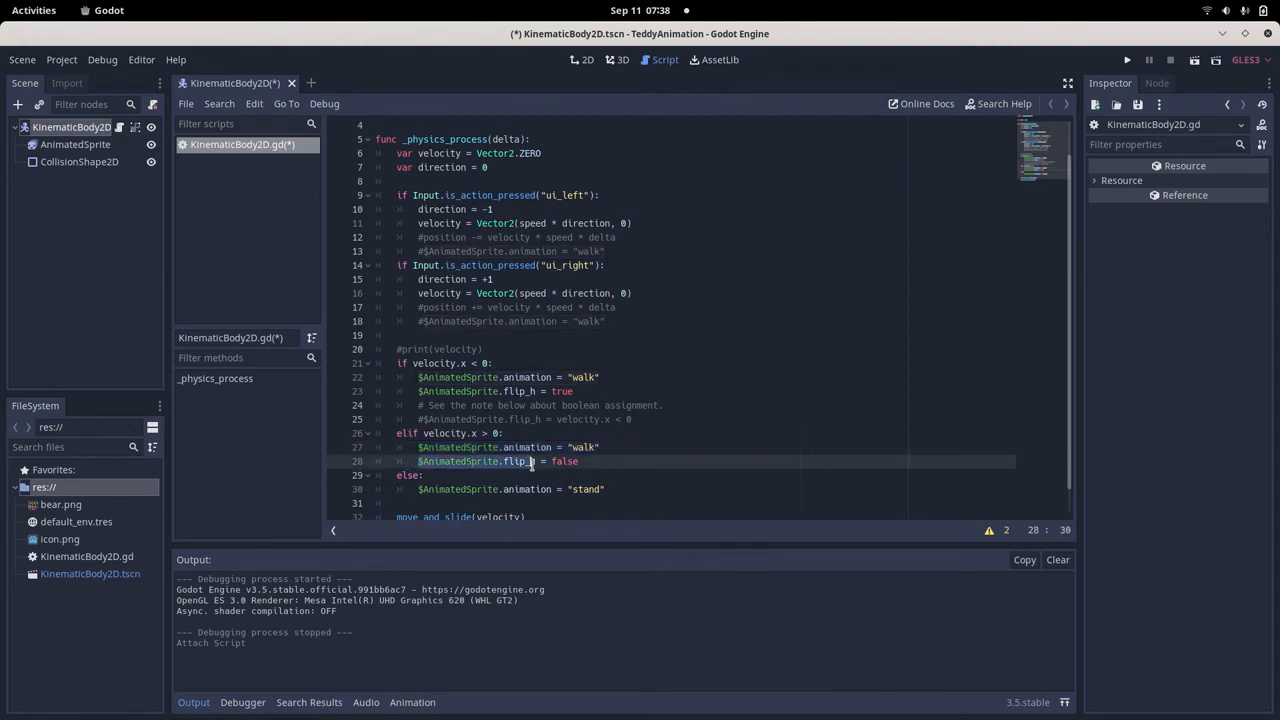
pyautogui.moveTo(531, 463); pyautogui.dragTo(582, 461)
pyautogui.click(580, 461)
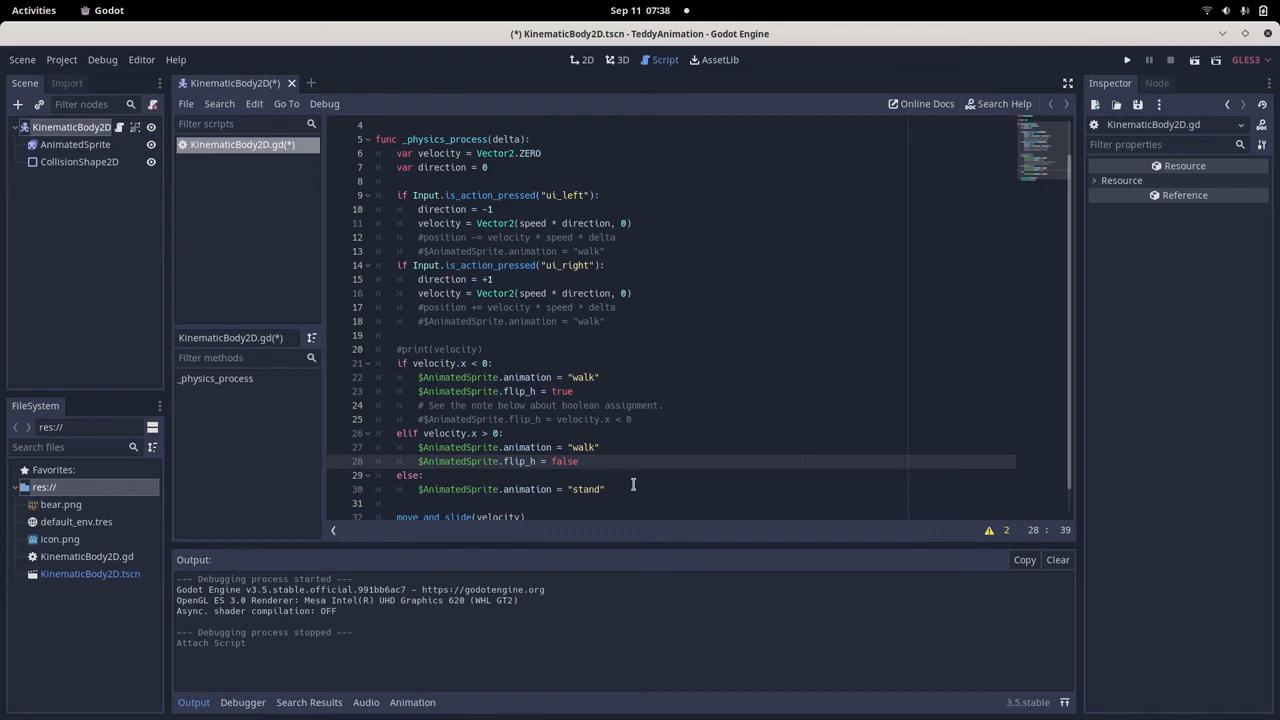
# Examine the else branch that assigns the "stand" animation to AnimatedSprite.
pyautogui.scroll(-1, 633, 484)
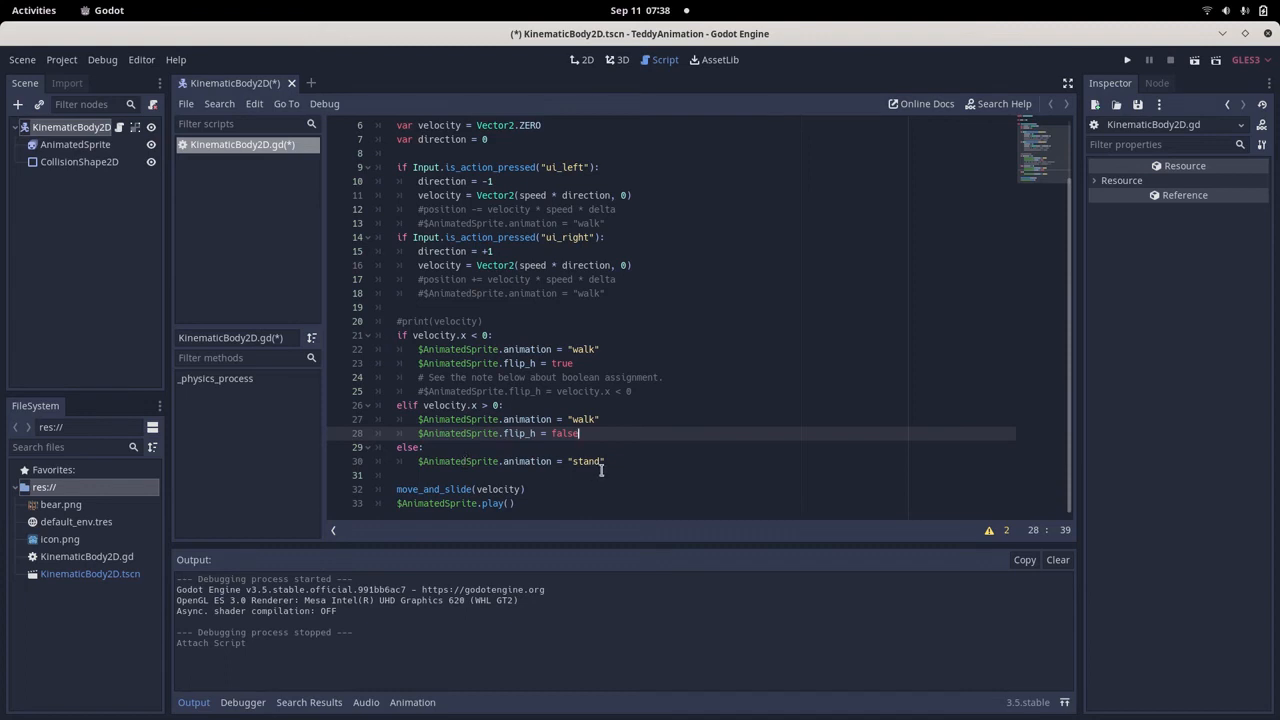
pyautogui.moveTo(604, 461); pyautogui.dragTo(416, 461)
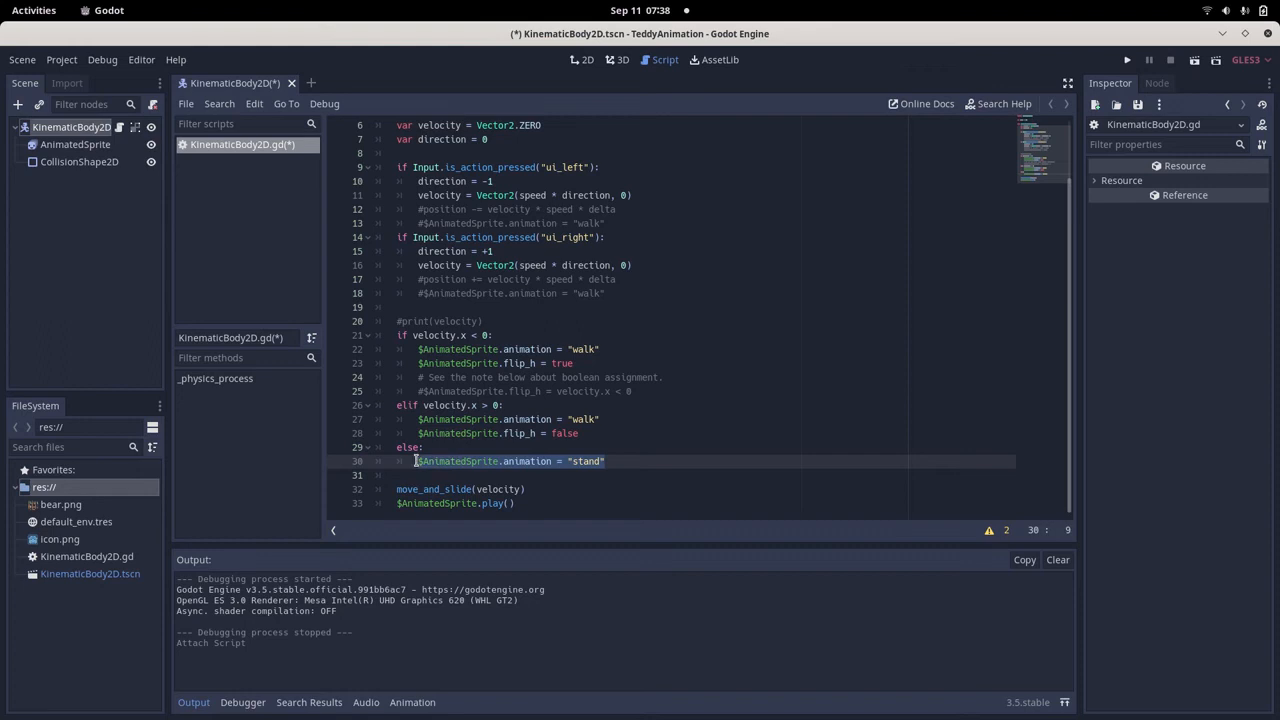
pyautogui.click(498, 461)
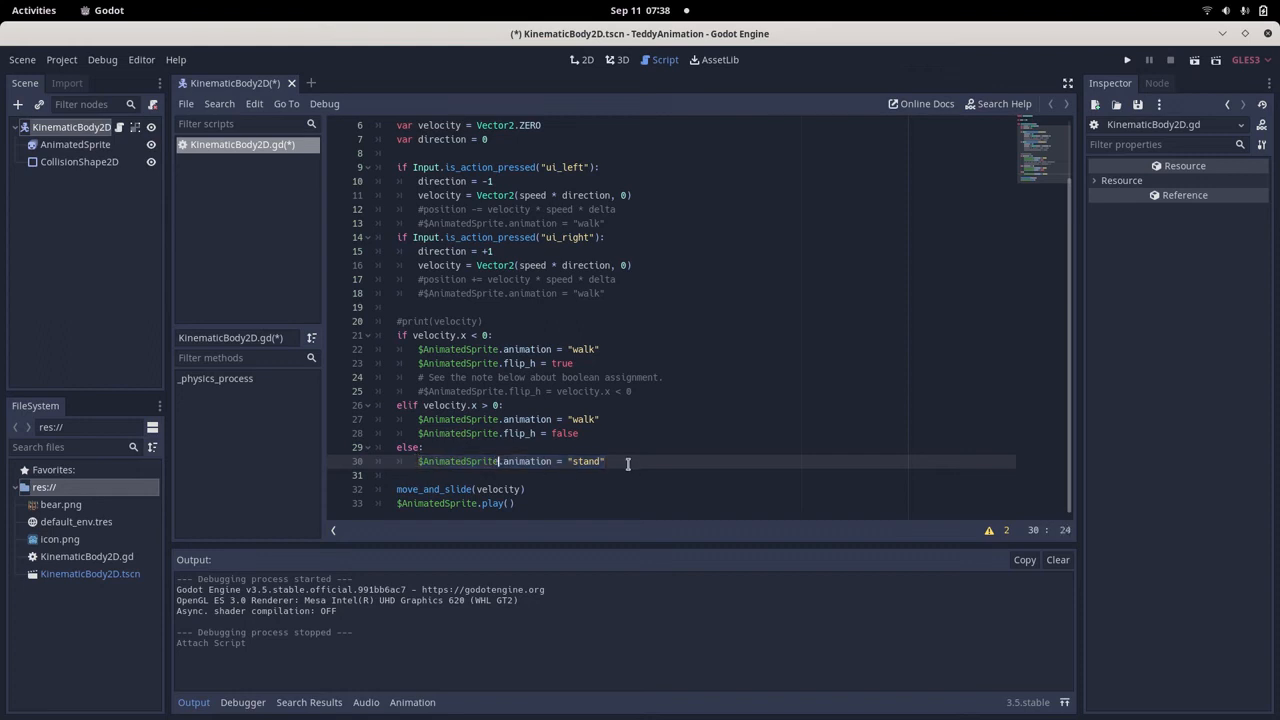
pyautogui.moveTo(624, 464); pyautogui.dragTo(534, 464)
pyautogui.click(533, 465)
# Examine the move_and_slide(velocity) call with its velocity argument and the $AnimatedSprite.play() call at the end of the script.
pyautogui.moveTo(393, 489); pyautogui.dragTo(532, 491)
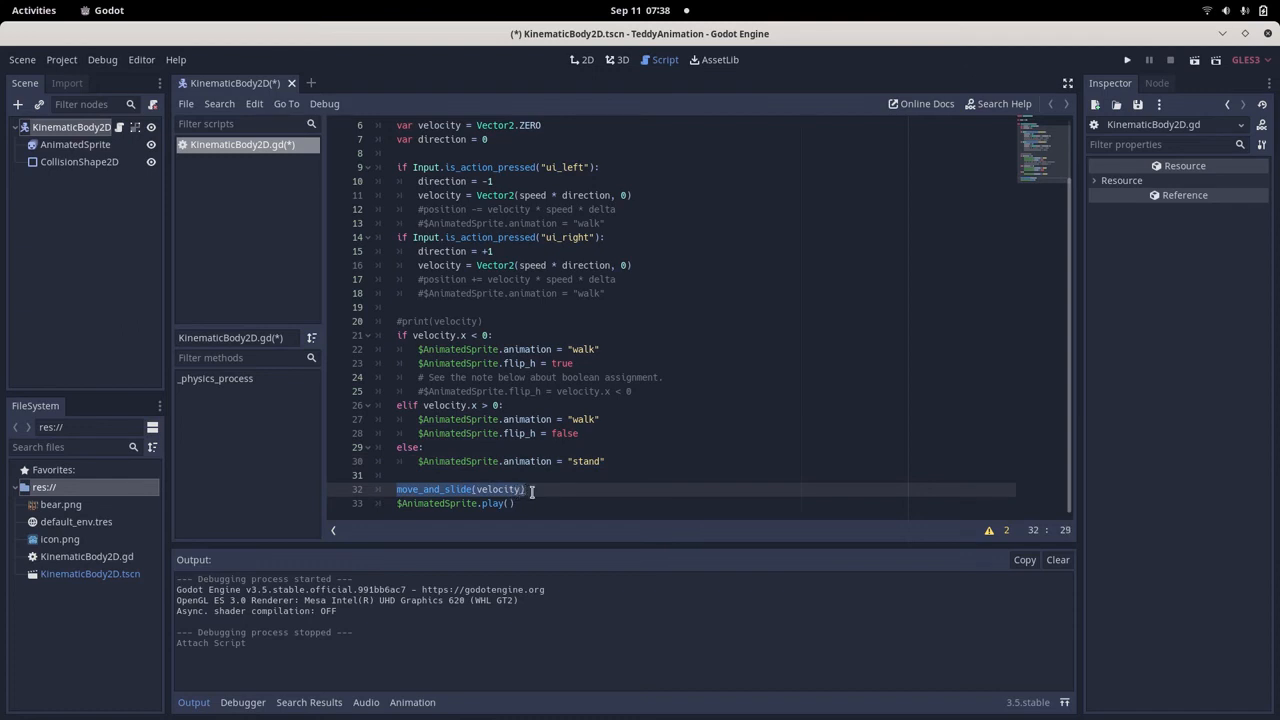
pyautogui.doubleClick(462, 490)
pyautogui.doubleClick(484, 489)
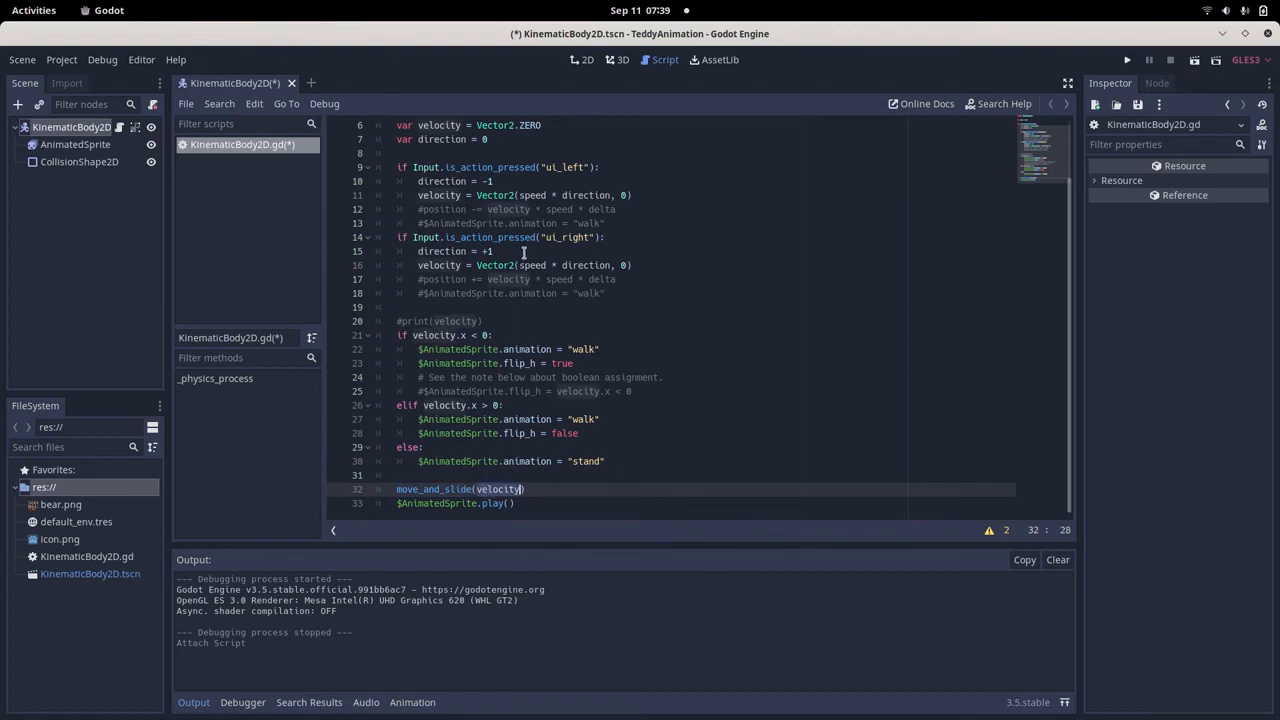
pyautogui.click(554, 490)
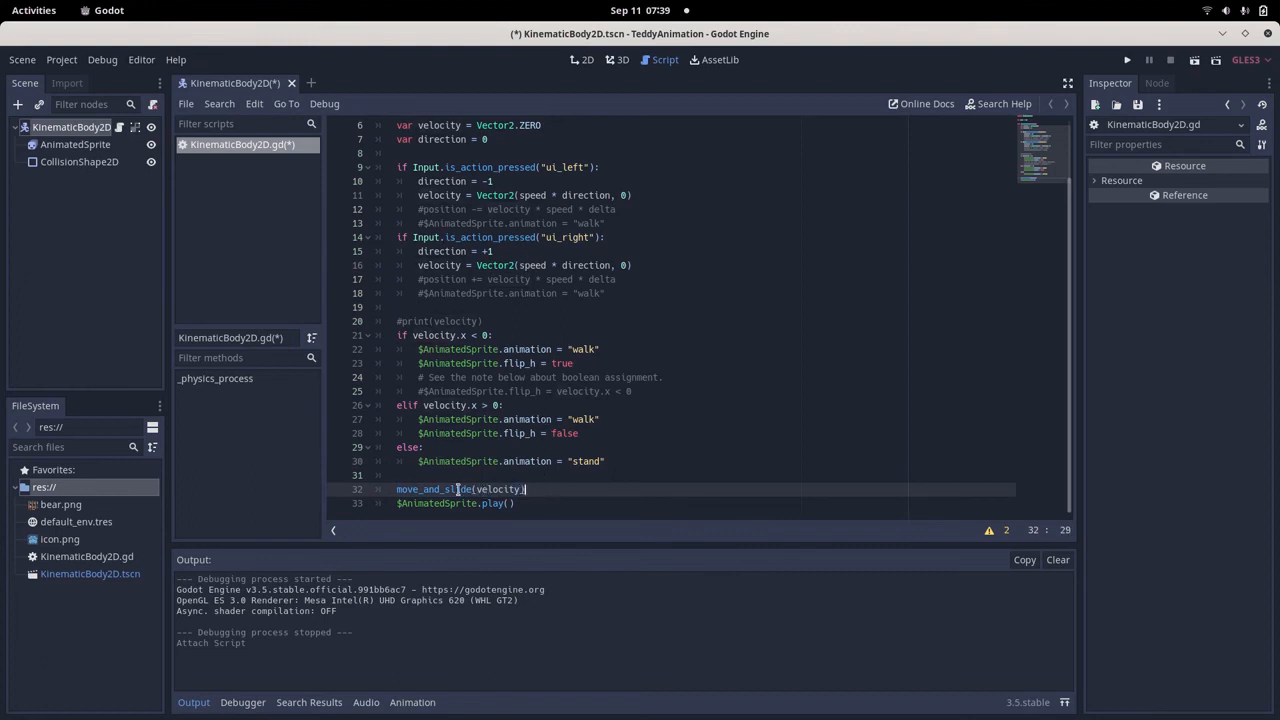
pyautogui.moveTo(550, 490); pyautogui.dragTo(392, 488)
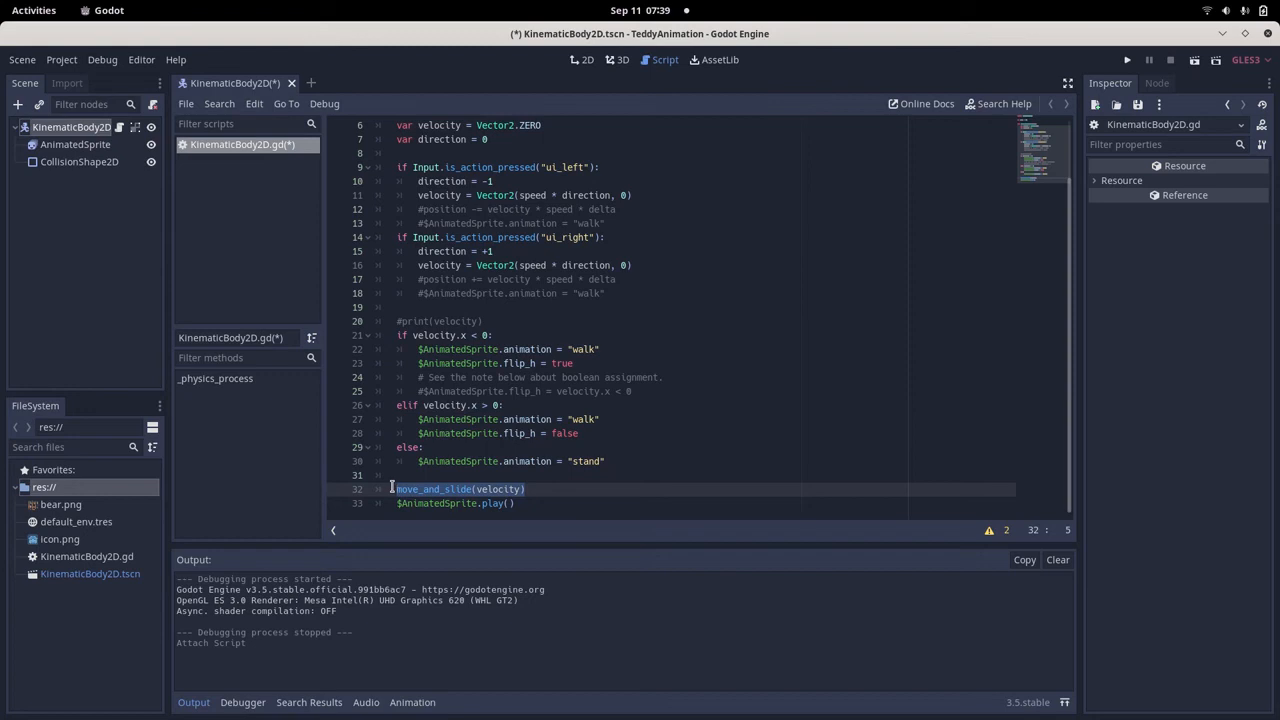
pyautogui.click(527, 503)
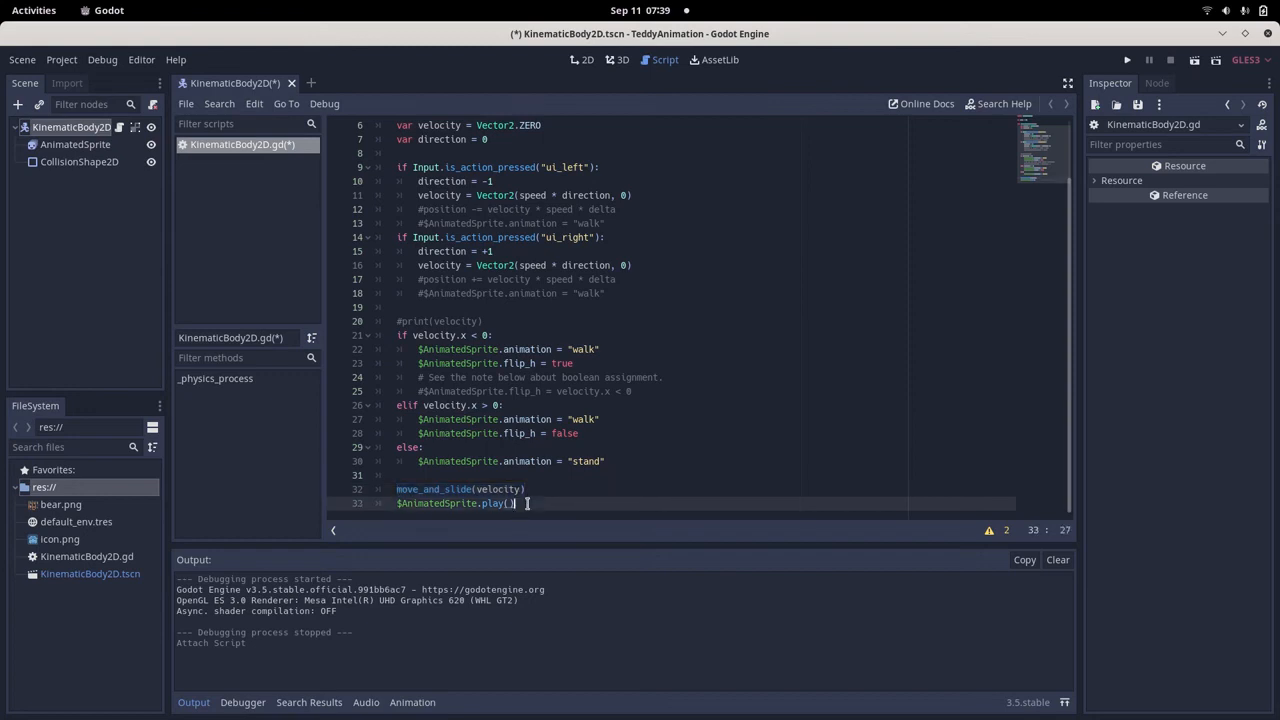
pyautogui.moveTo(527, 503); pyautogui.dragTo(396, 505)
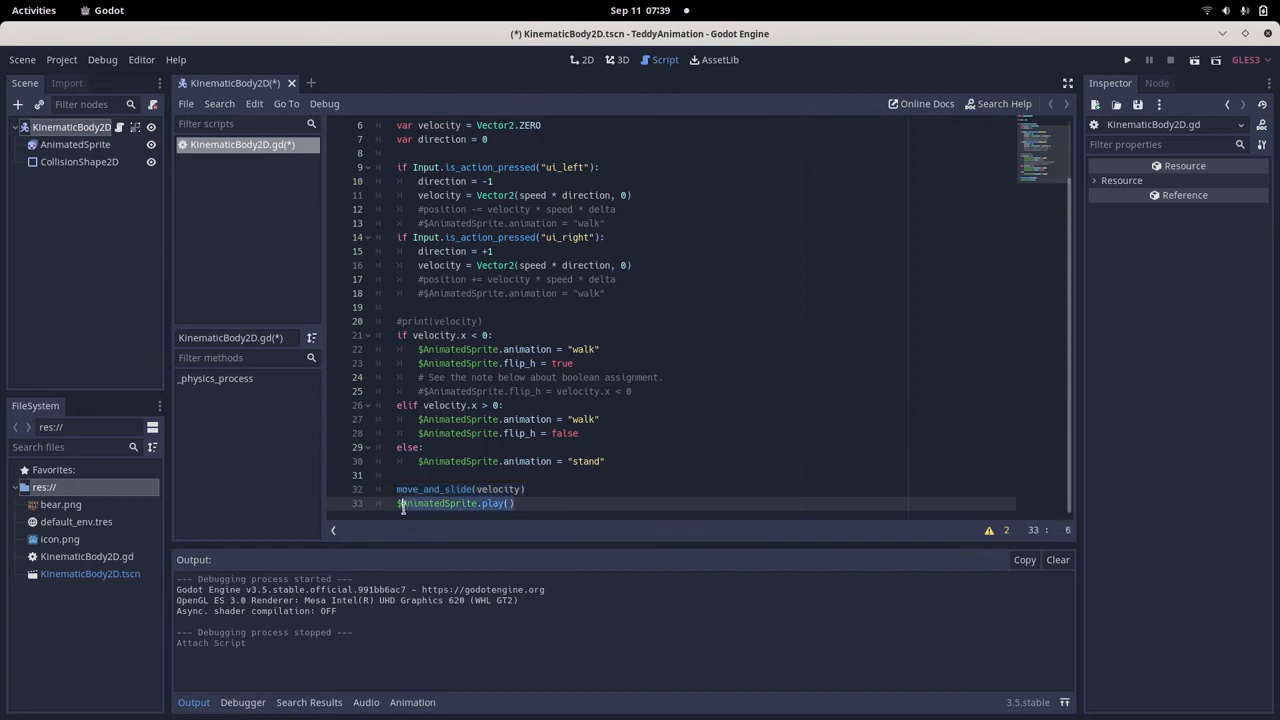
pyautogui.click(402, 504)
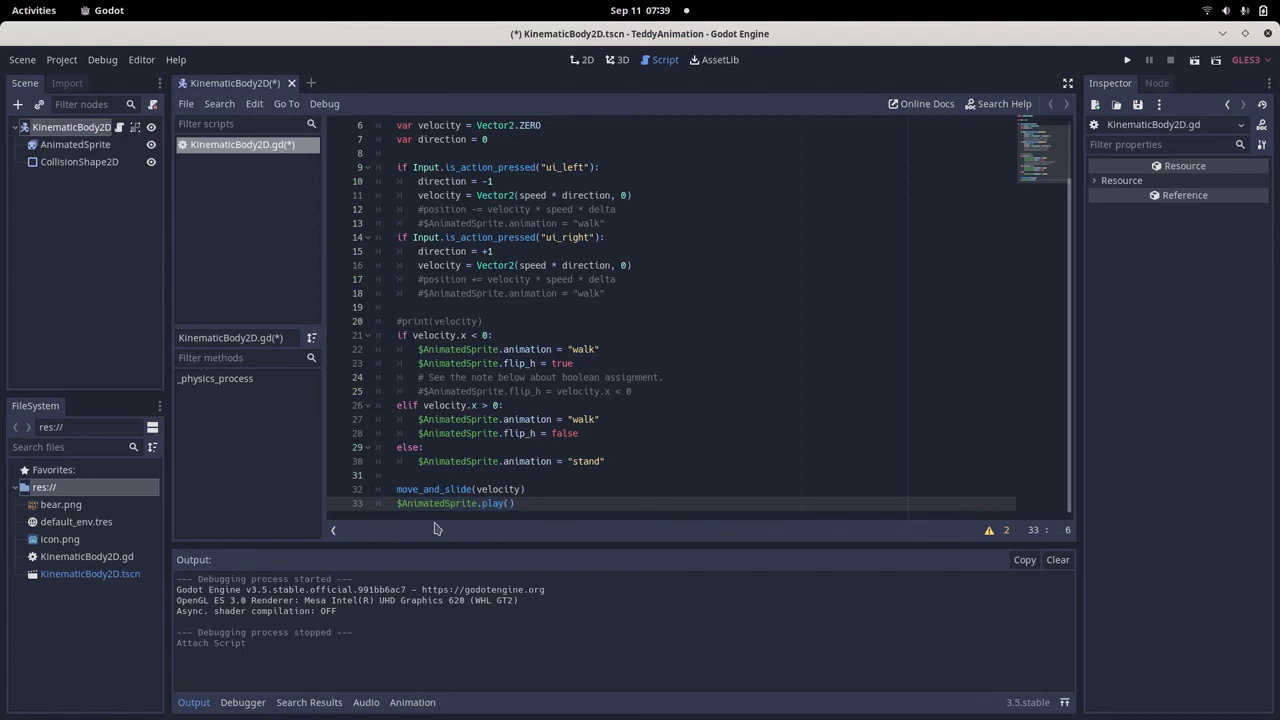
# Review how the "walk" assignment in the elif branch relates to the closing move_and_slide(velocity) and $AnimatedSprite.play() calls.
pyautogui.moveTo(478, 421); pyautogui.dragTo(621, 420)
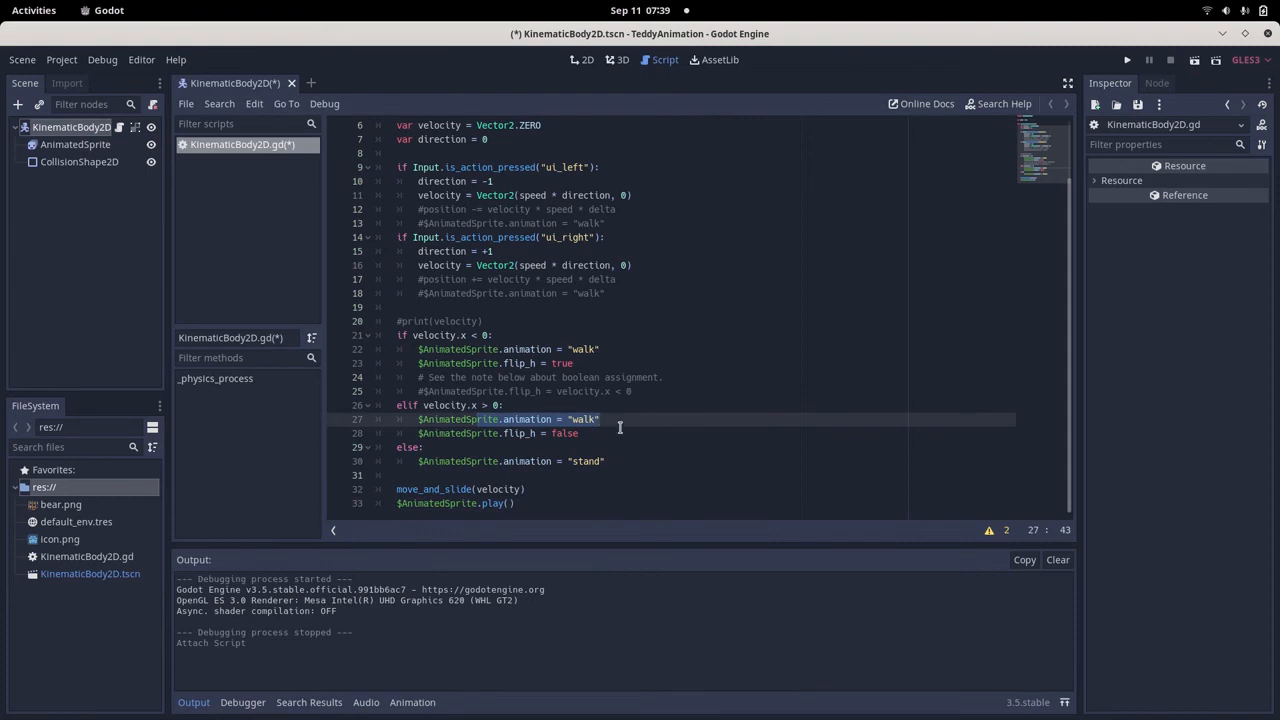
pyautogui.moveTo(422, 405); pyautogui.dragTo(605, 419)
pyautogui.moveTo(536, 505); pyautogui.dragTo(398, 507)
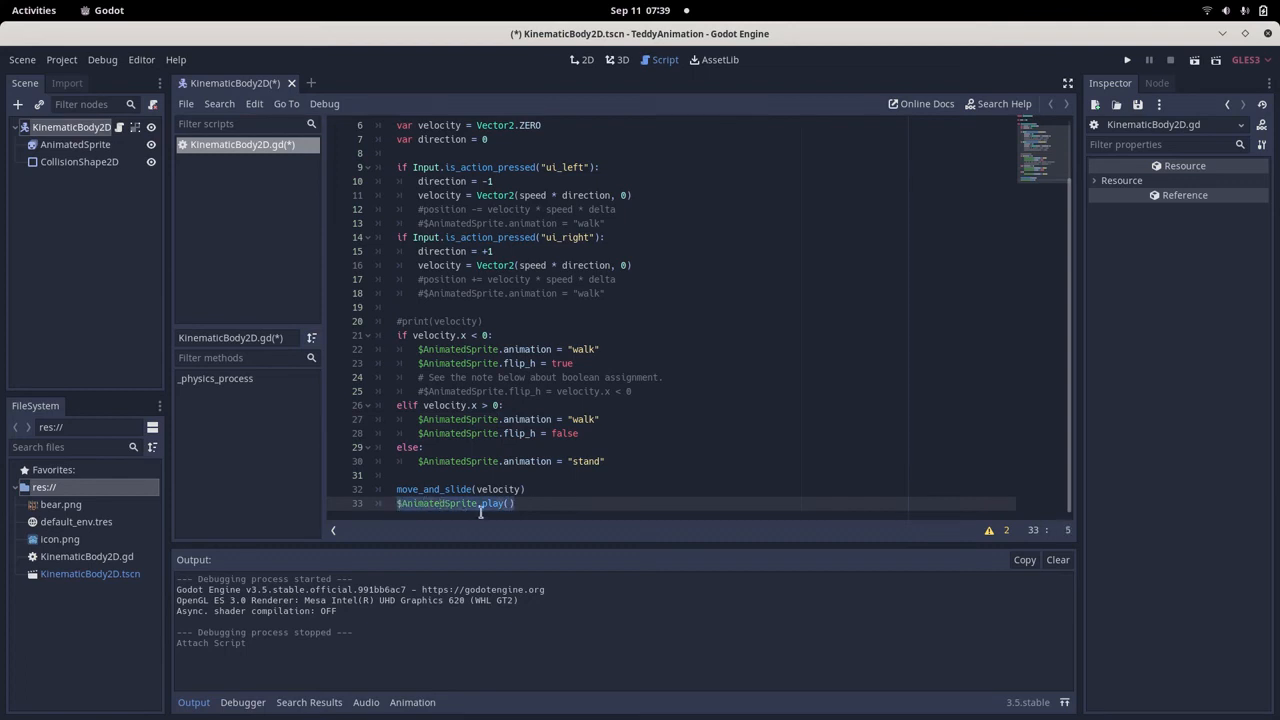
pyautogui.click(519, 503)
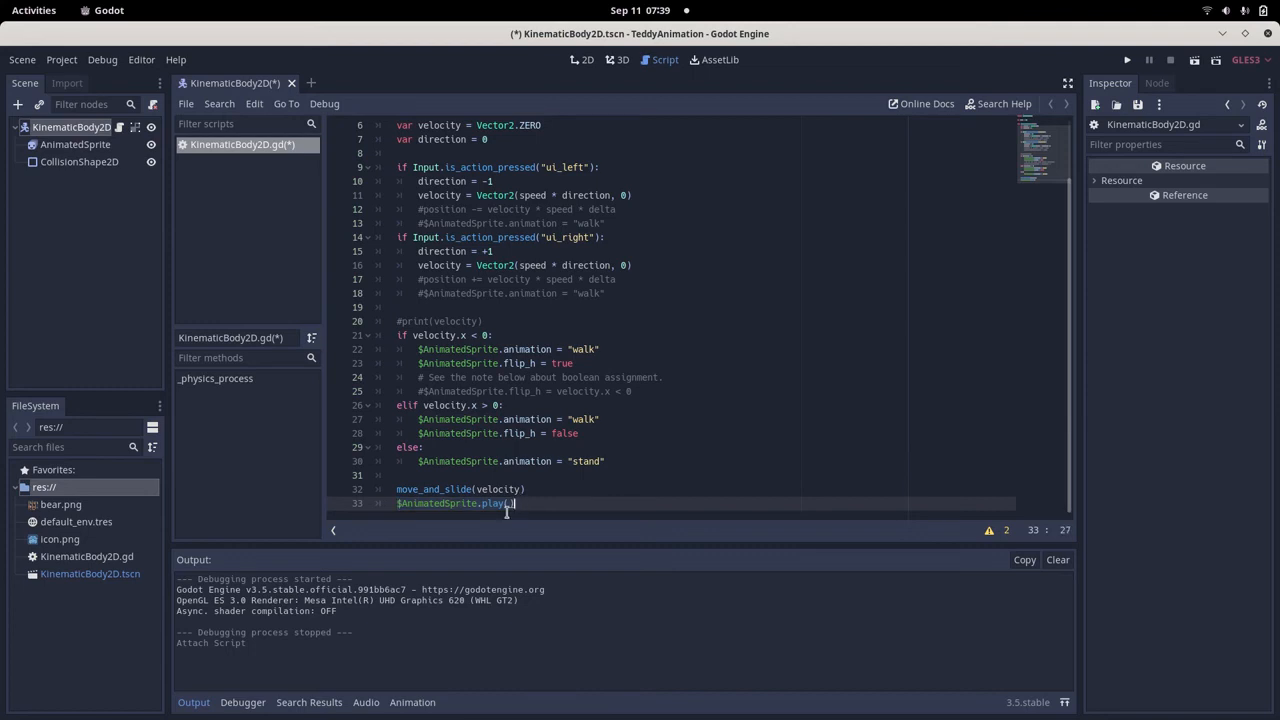
pyautogui.moveTo(527, 489); pyautogui.dragTo(400, 491)
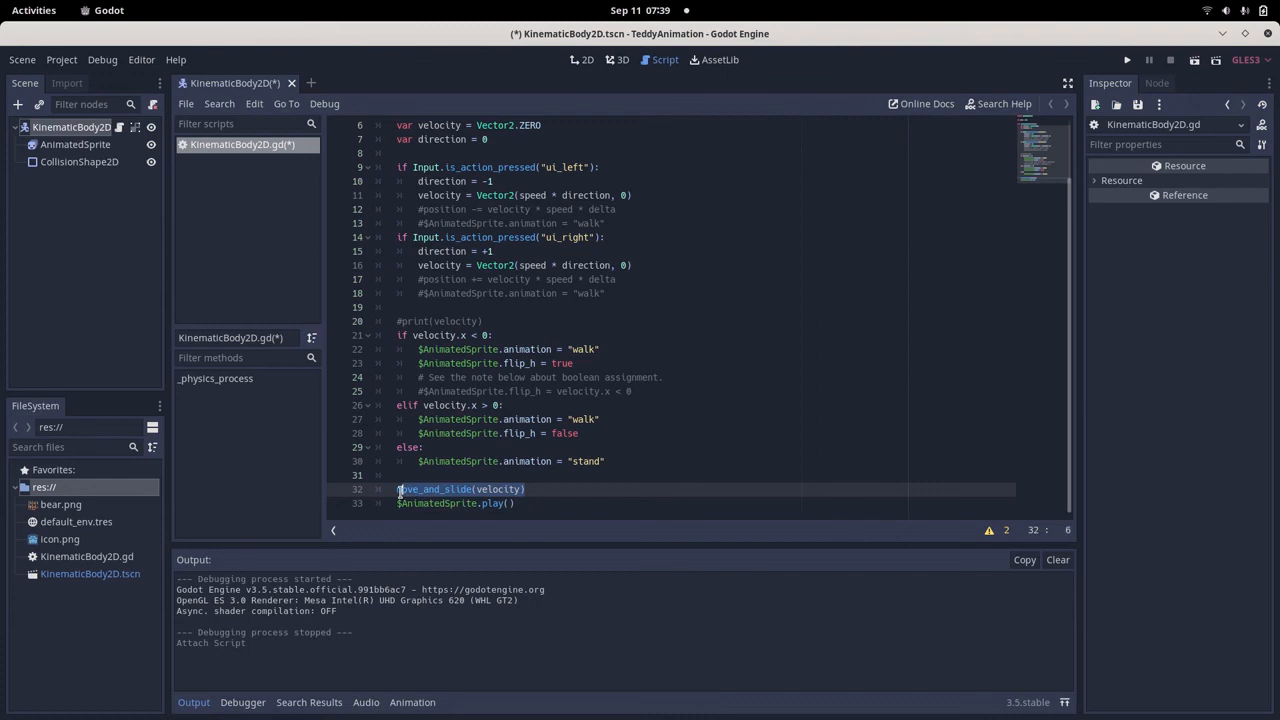
pyautogui.moveTo(529, 503); pyautogui.dragTo(414, 507)
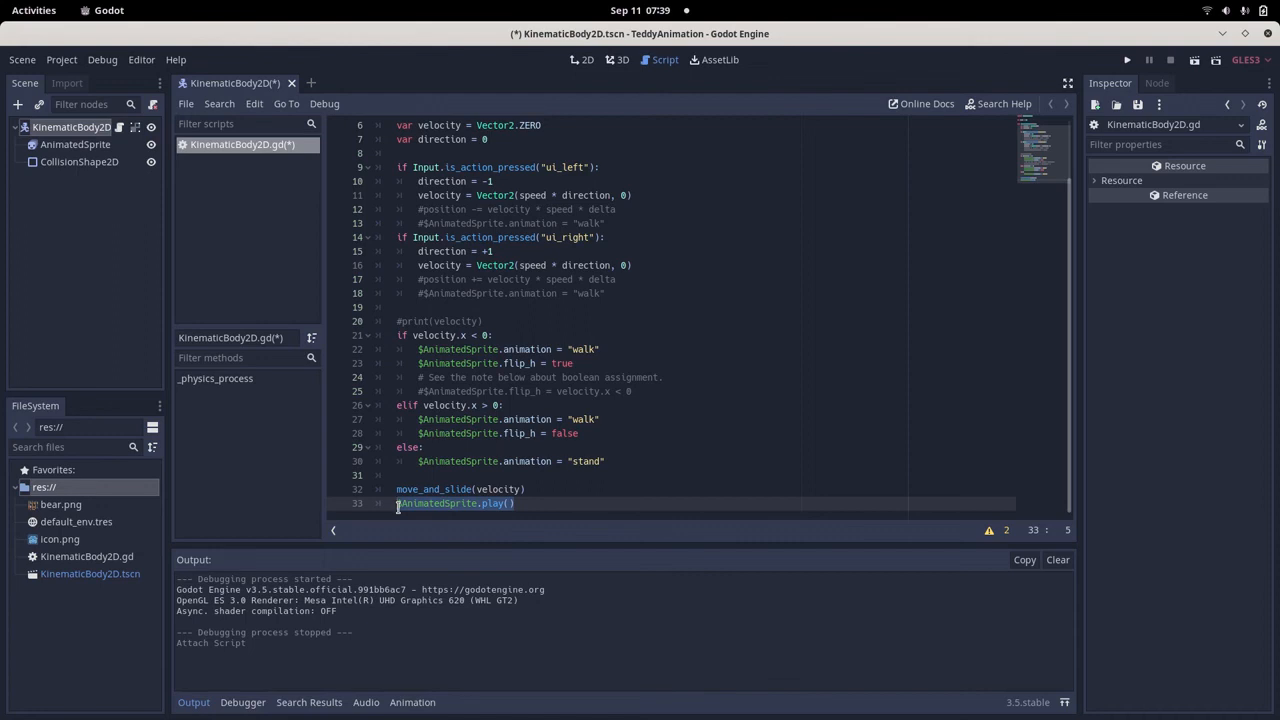
pyautogui.click(397, 505)
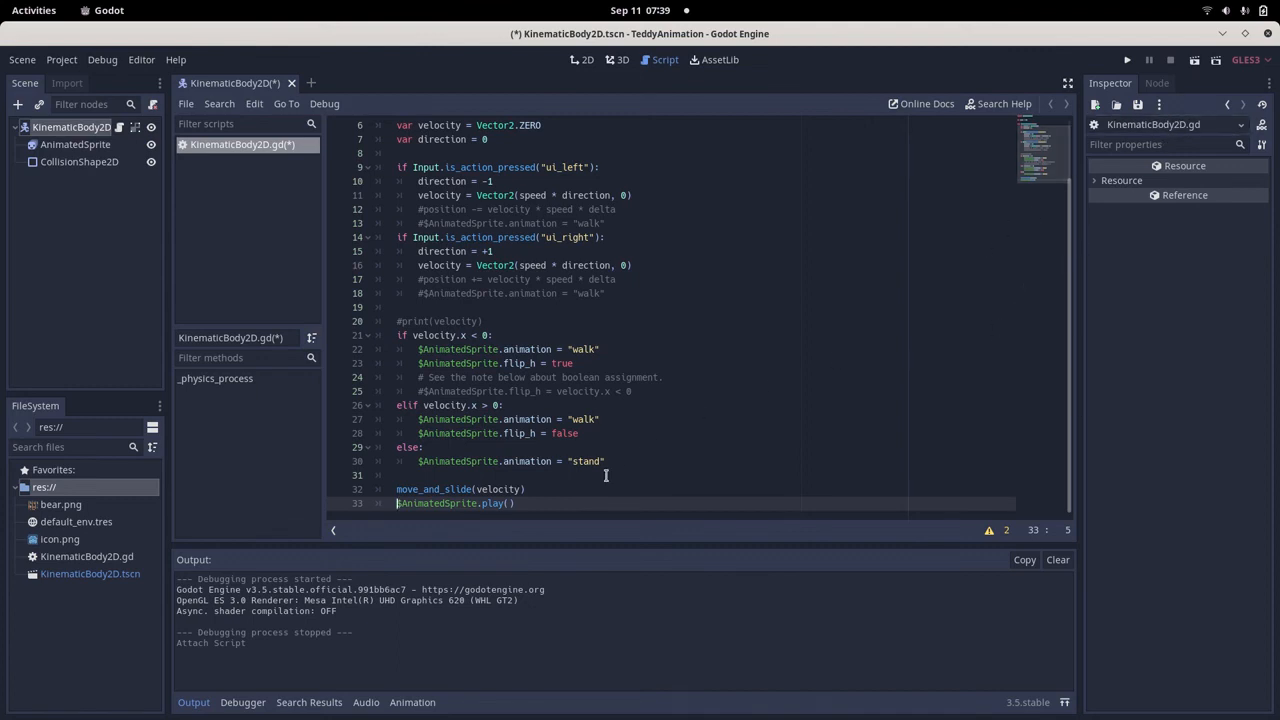
# Save the script and test-run the project, walking the bear right and left several times before closing the game window.
pyautogui.hotkey('ctrl', 's')
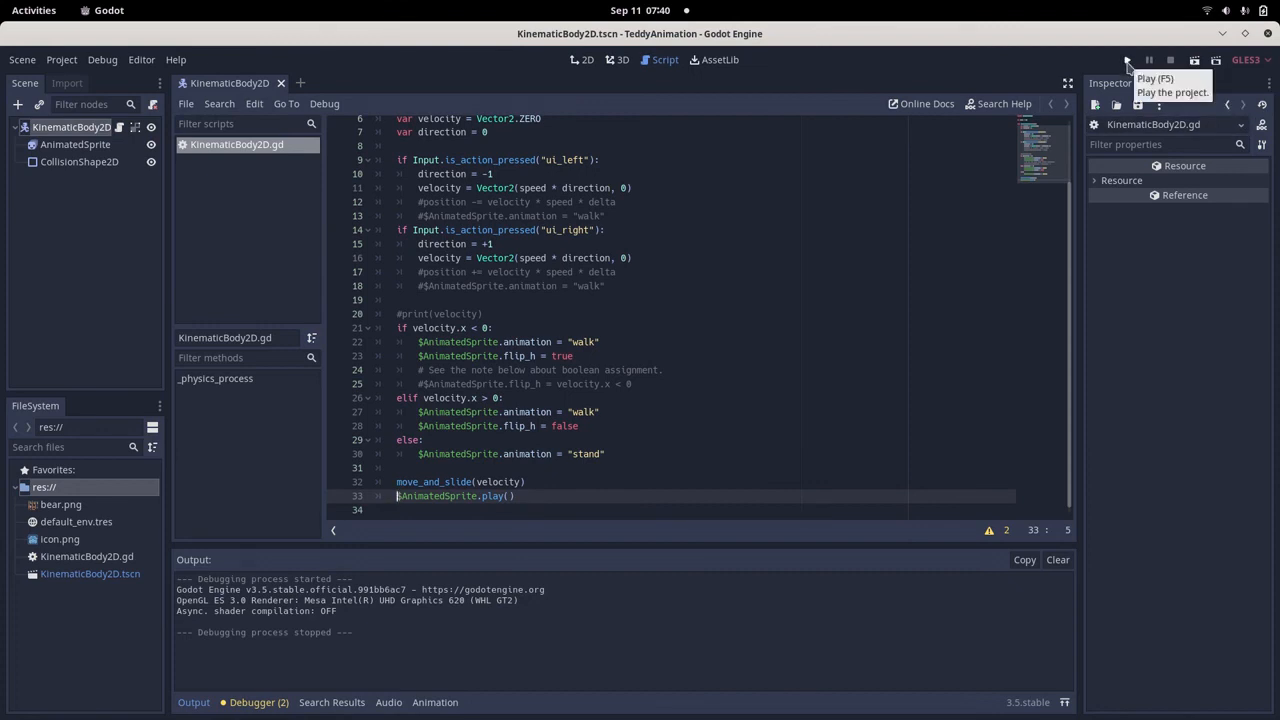
pyautogui.click(1127, 62)
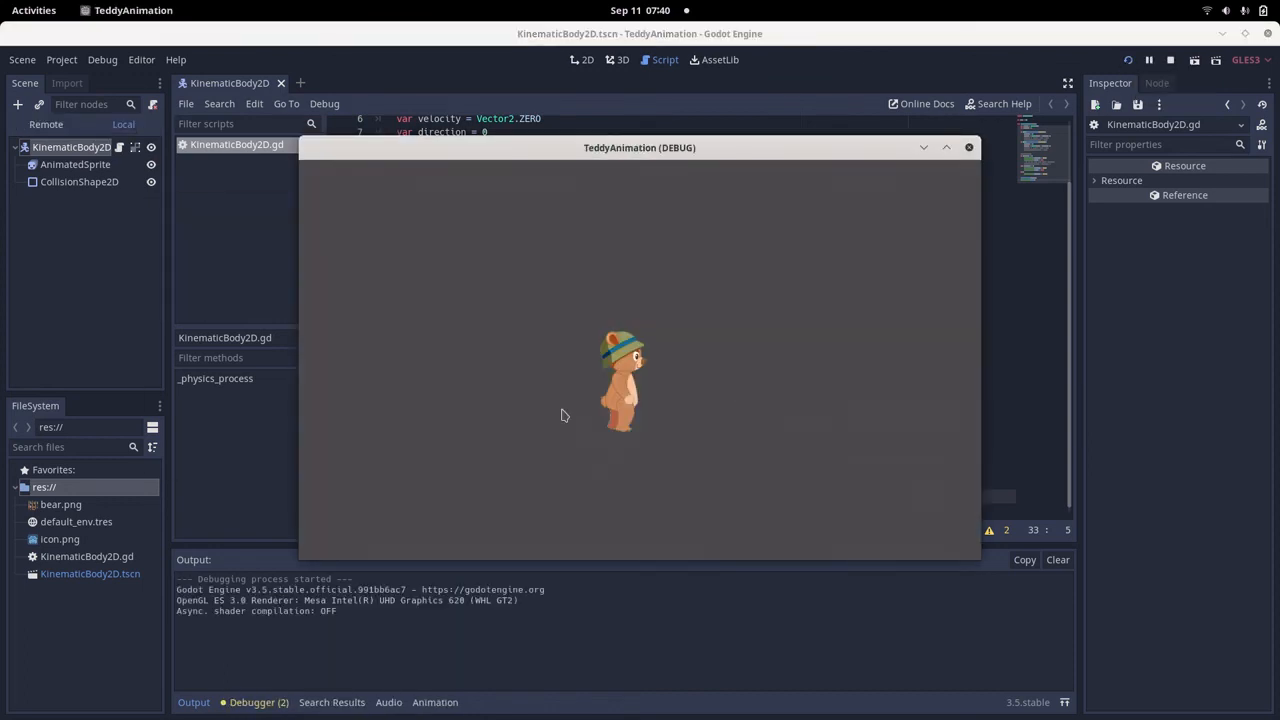
pyautogui.press('Right')
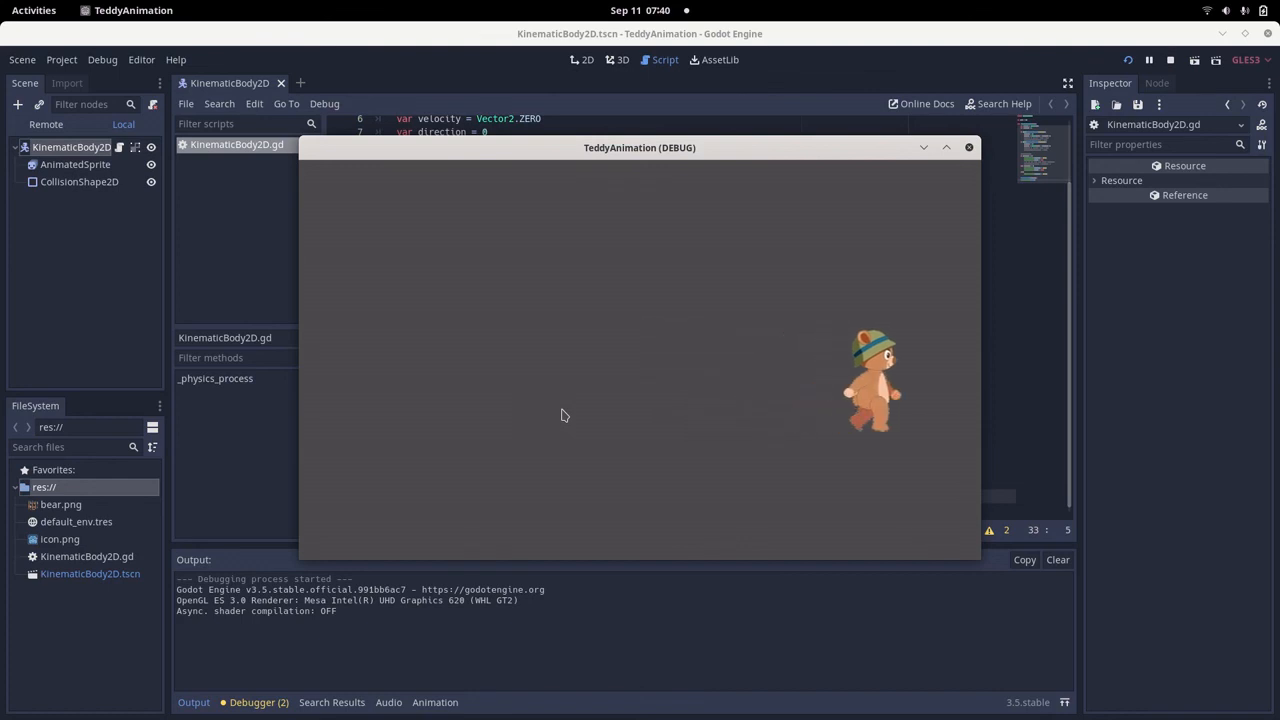
pyautogui.press('Left')
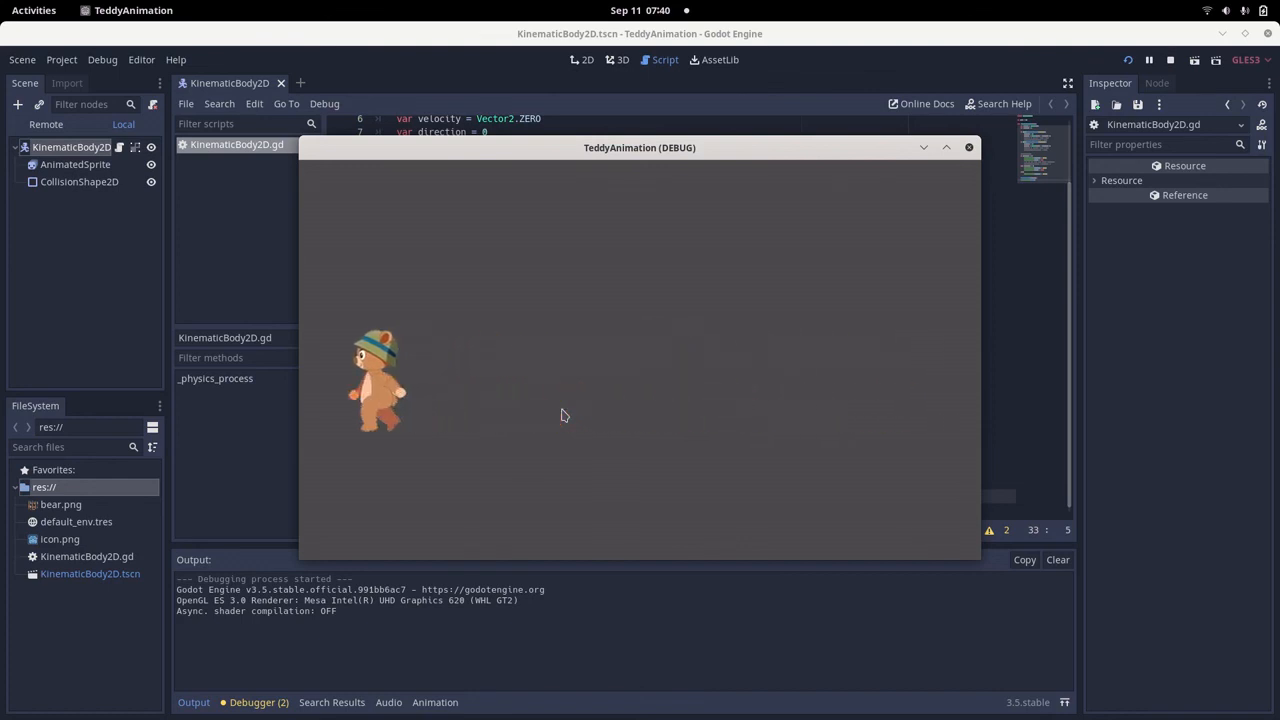
pyautogui.press('Right')
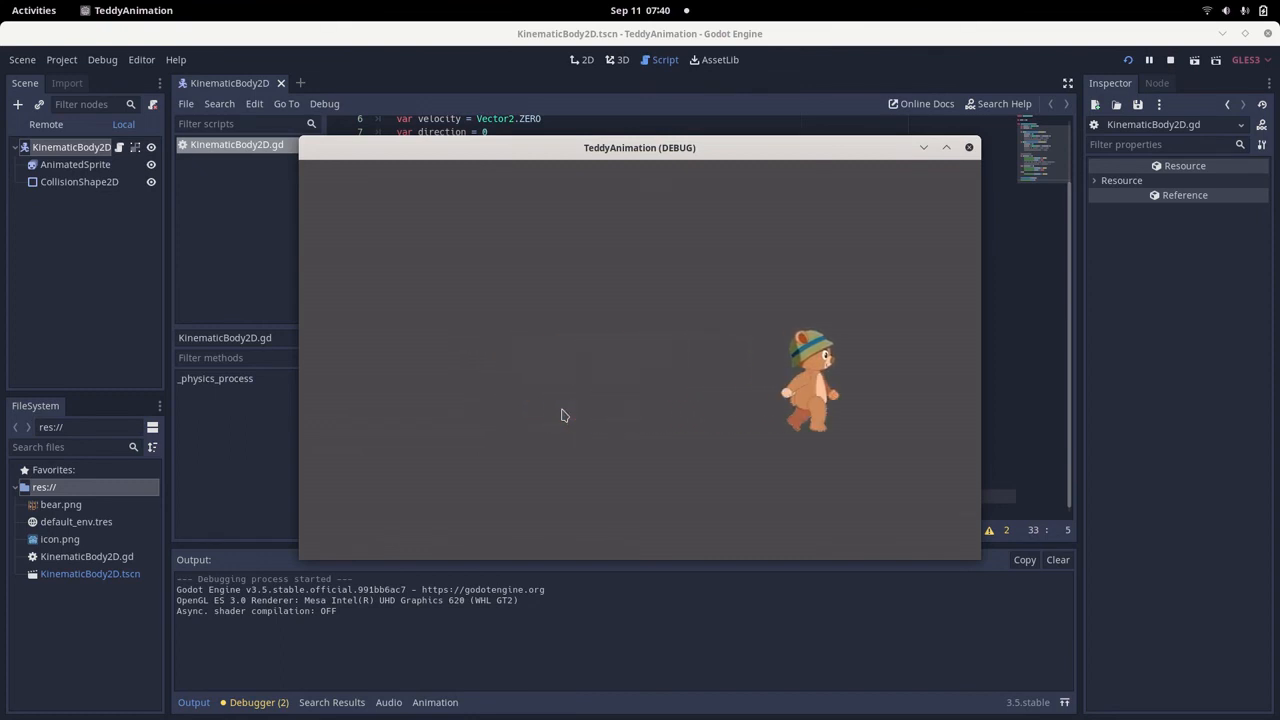
pyautogui.press('Left')
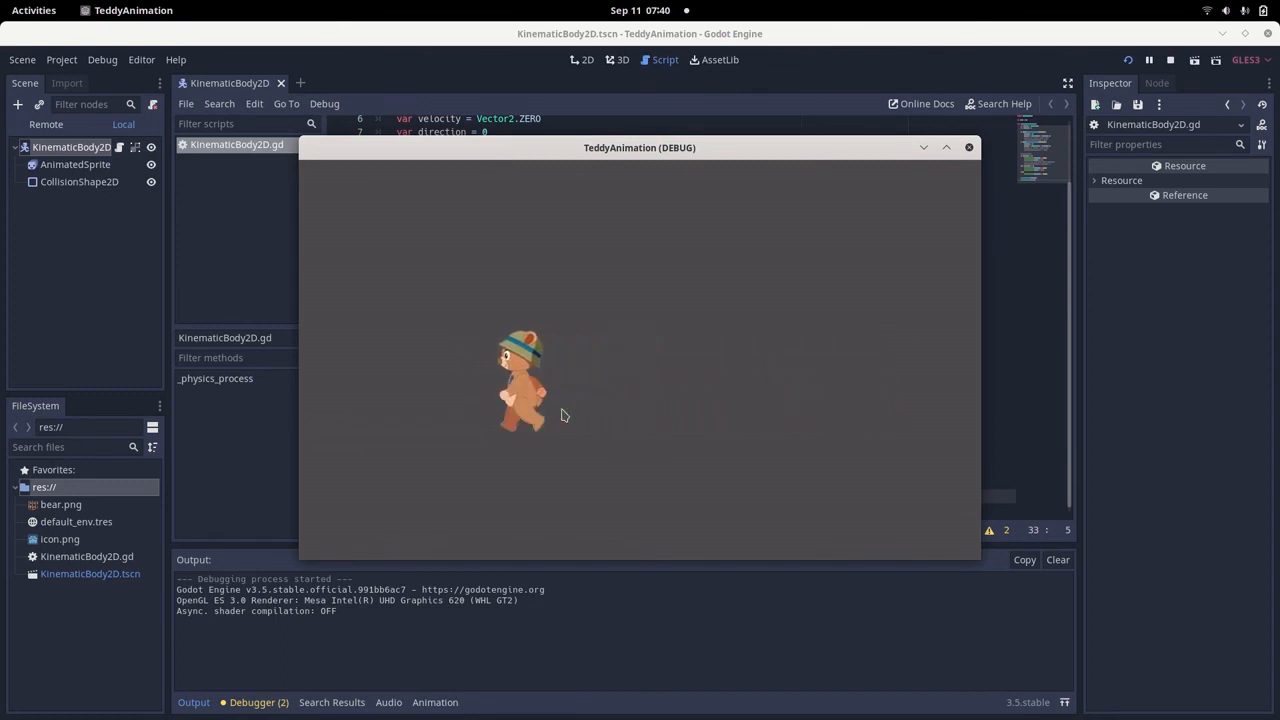
pyautogui.press('Right')
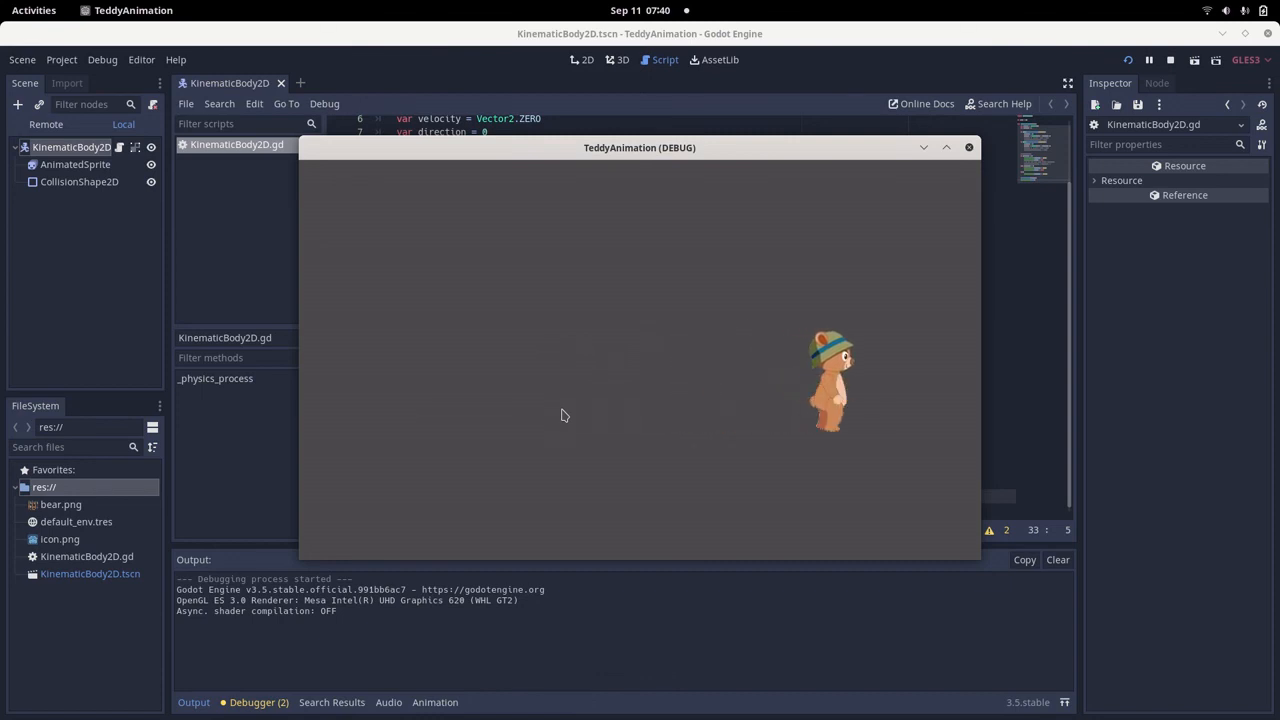
pyautogui.press('Left')
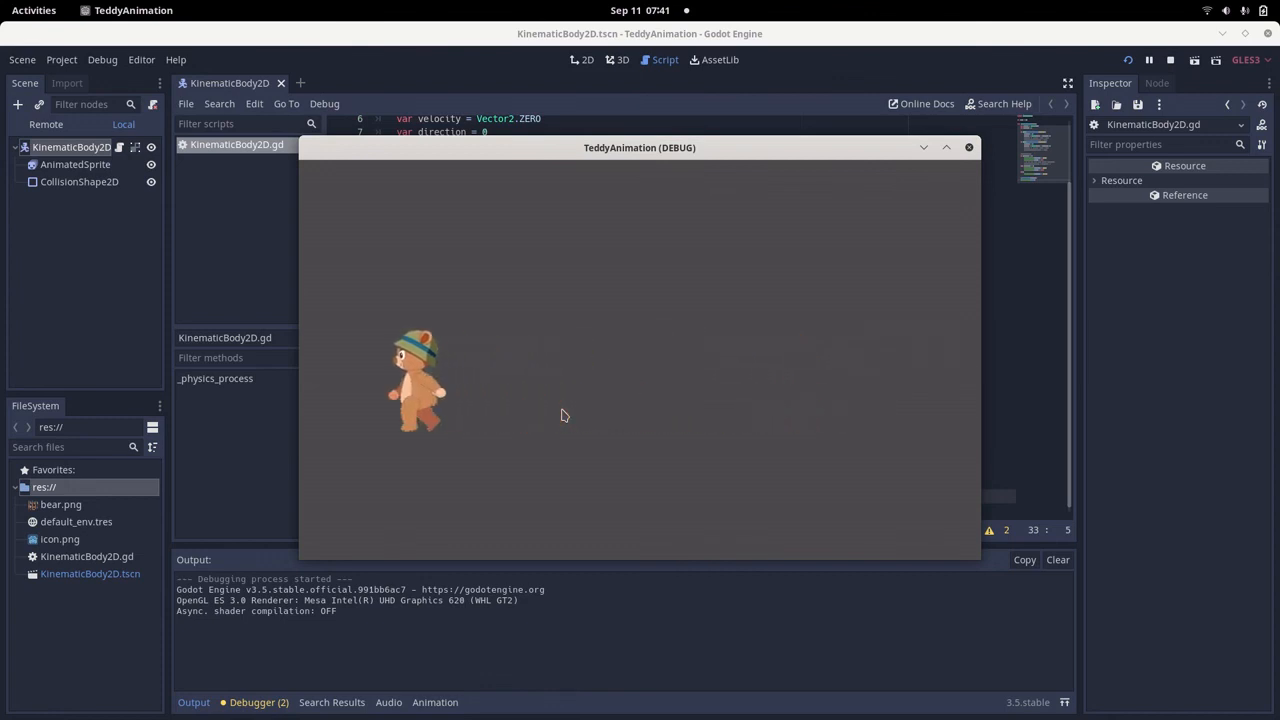
pyautogui.press('Right')
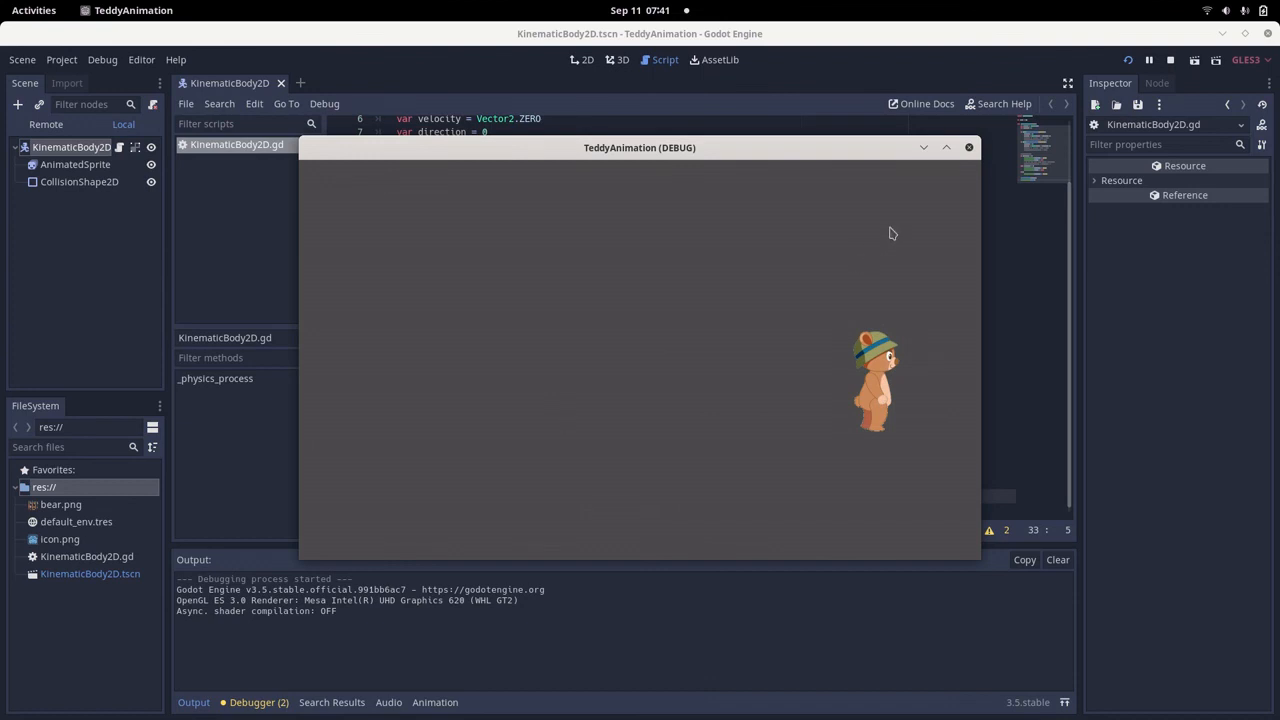
pyautogui.click(969, 147)
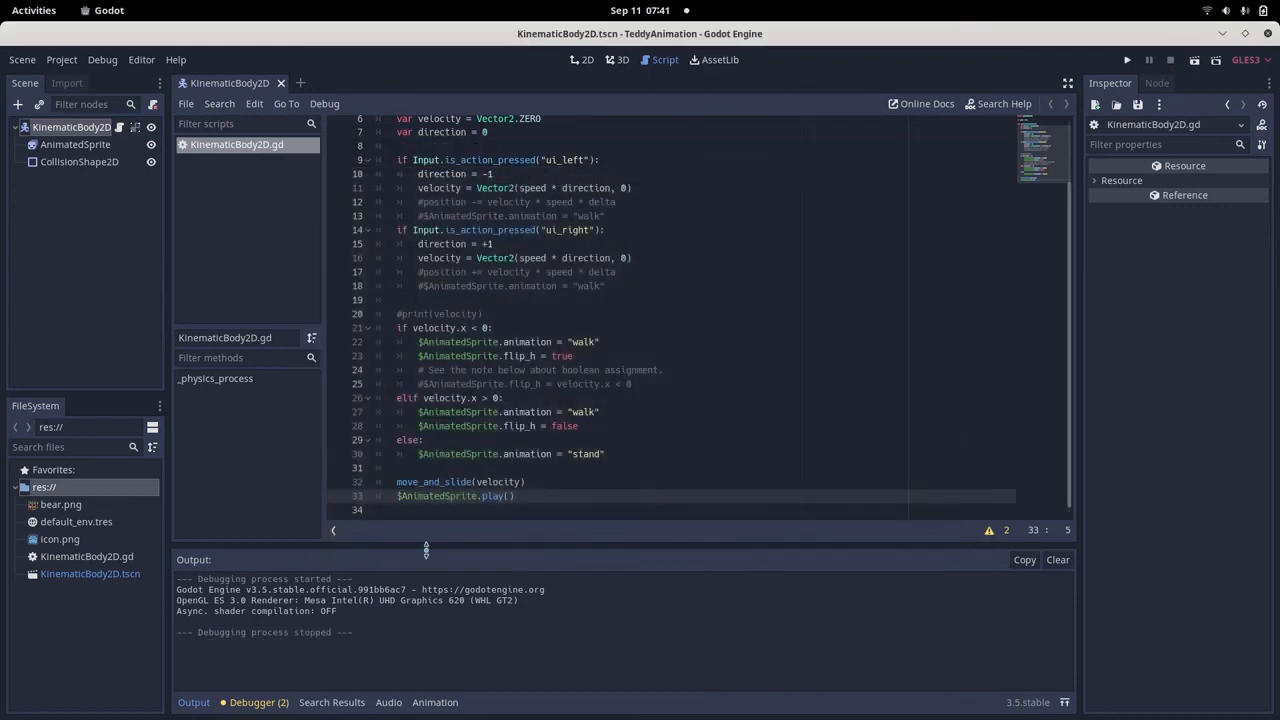
# Comment out the $AnimatedSprite.play() call on line 33, save the script, and view the frames of AnimatedSprite's "stand" animation.
pyautogui.write('#')
pyautogui.hotkey('ctrl', 's')
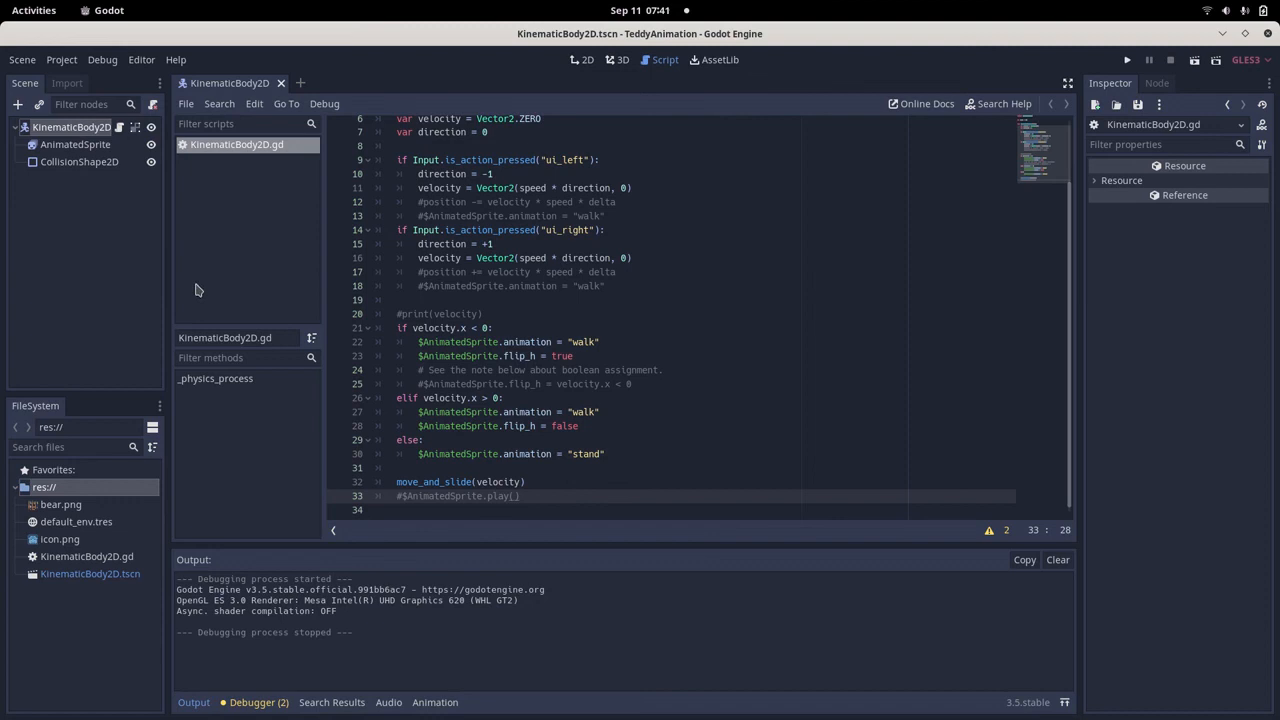
pyautogui.click(80, 146)
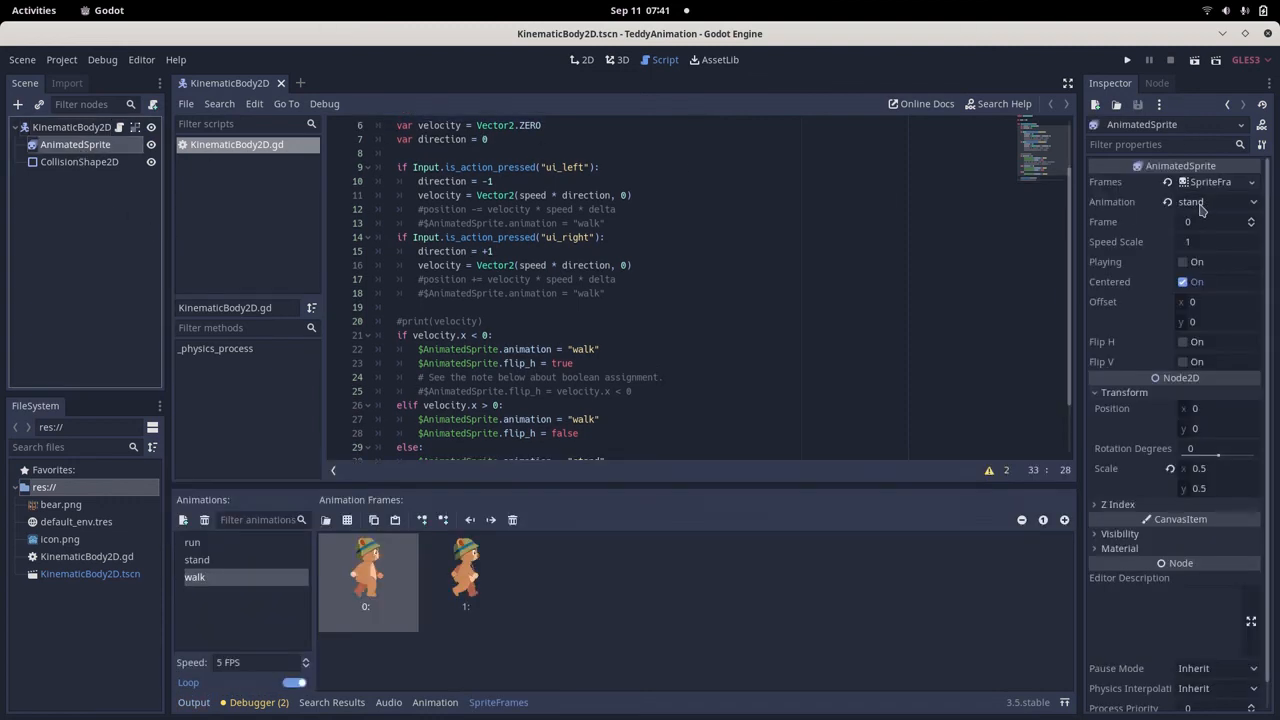
pyautogui.click(221, 561)
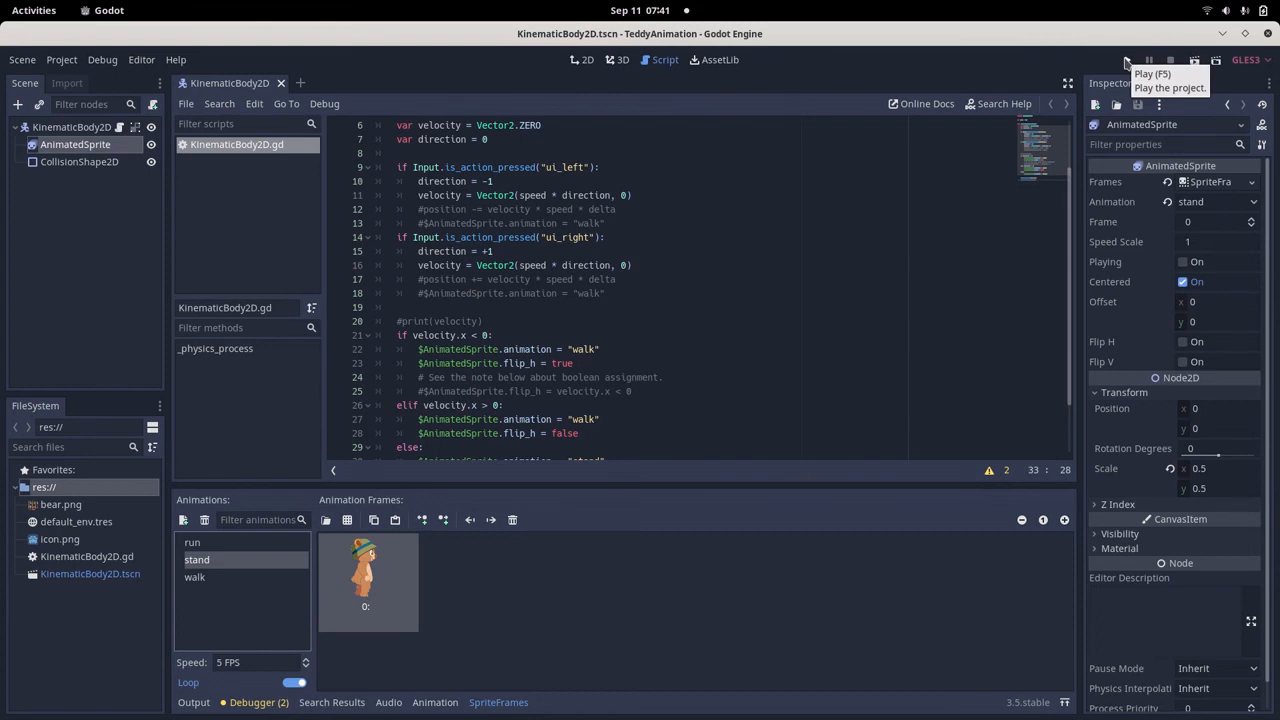
# Review the commented-out play() line, run the project to check the bear without it, and close the game window.
pyautogui.scroll(-2, 726, 271)
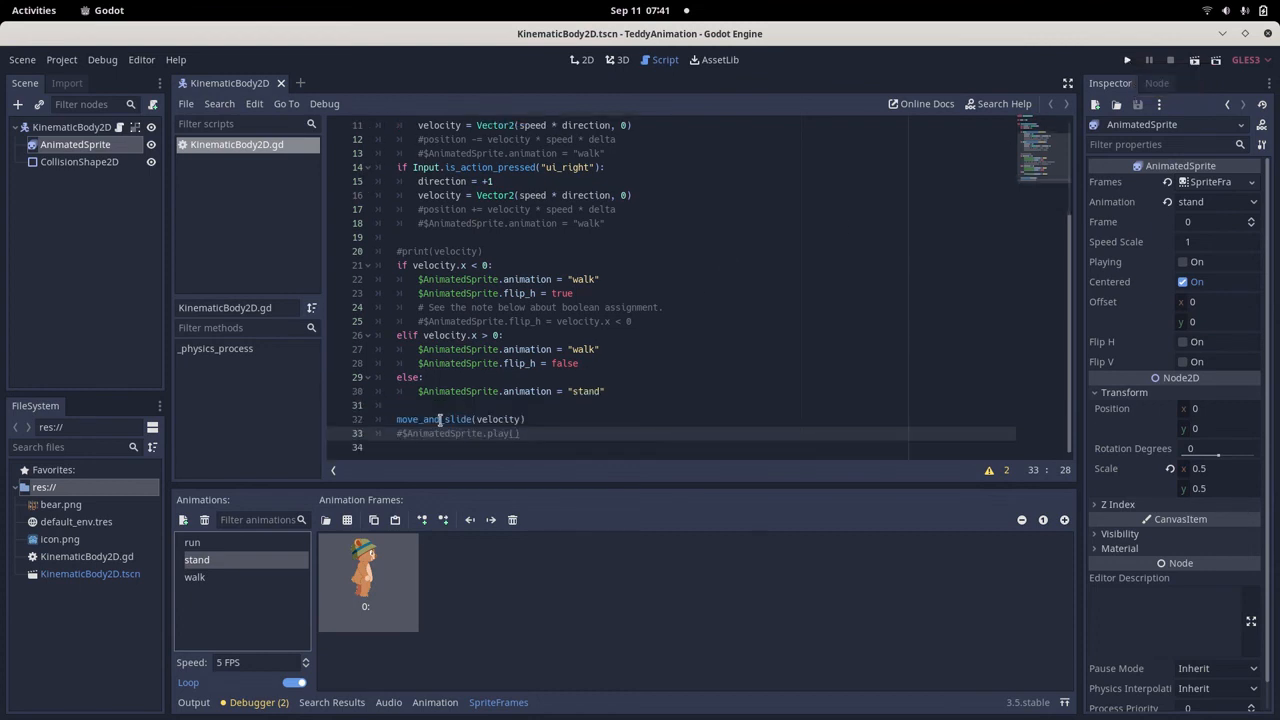
pyautogui.click(439, 434)
pyautogui.click(517, 434)
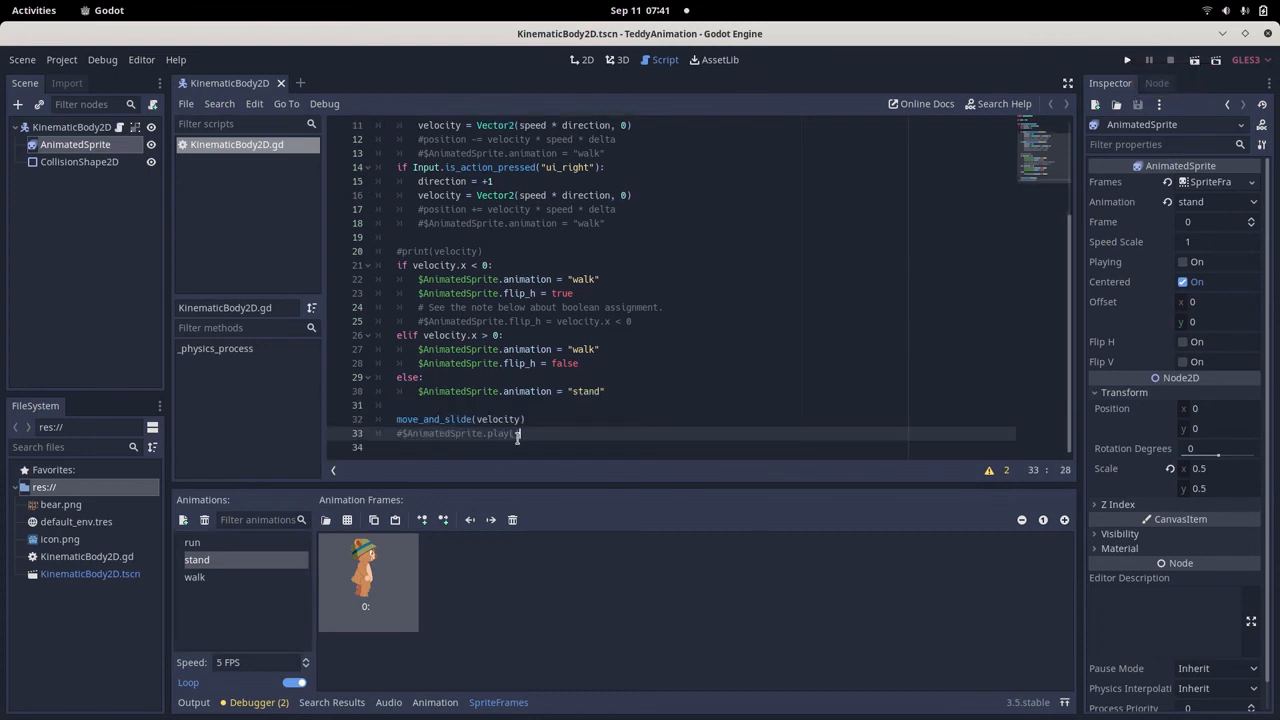
pyautogui.click(1127, 60)
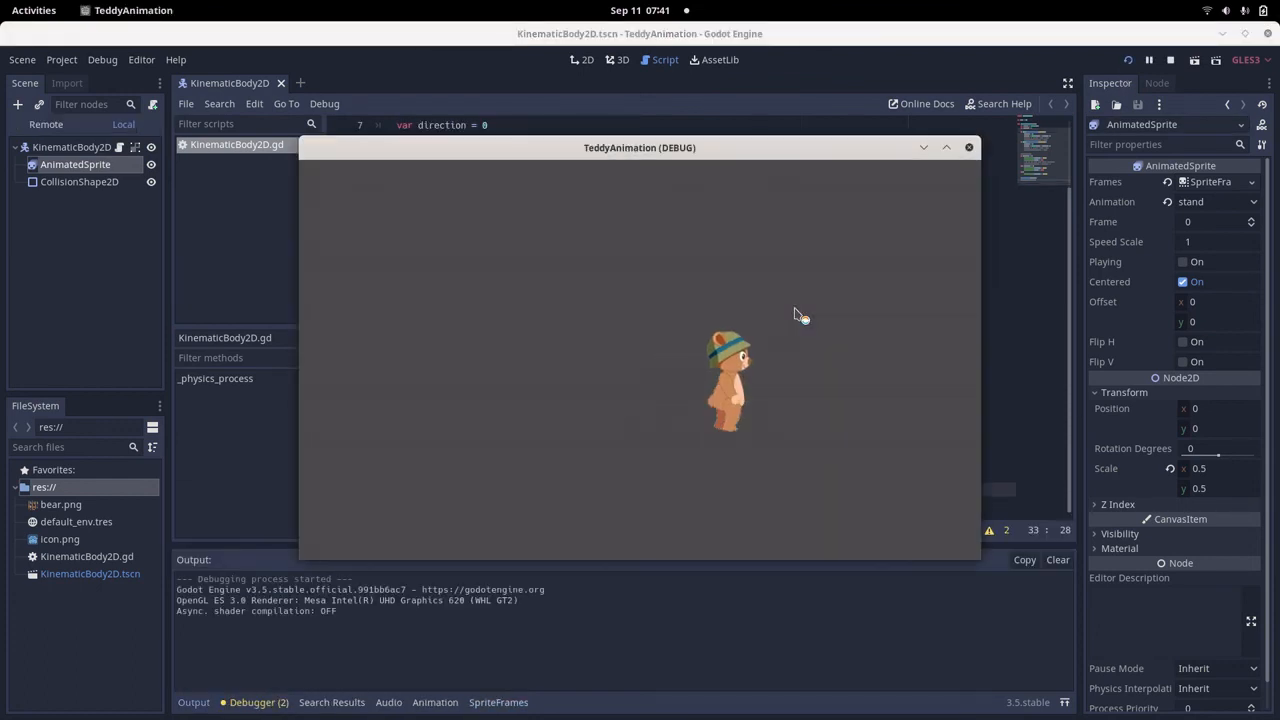
pyautogui.click(969, 148)
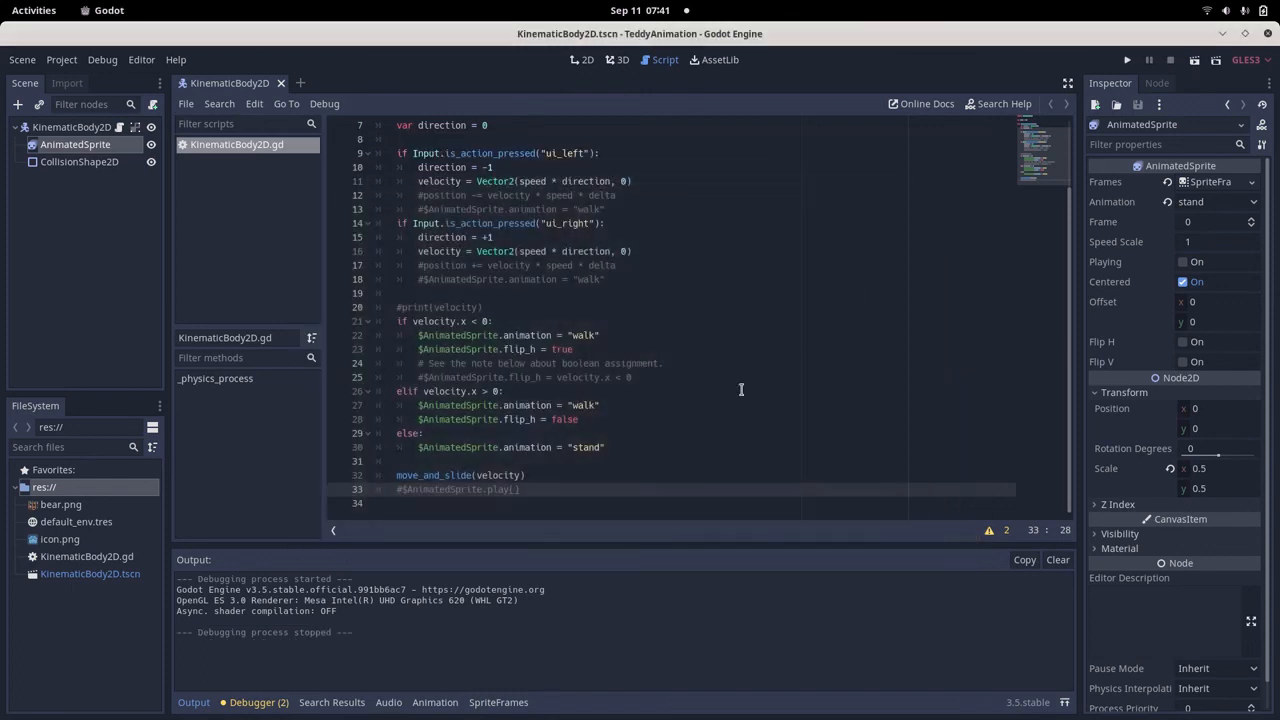
# Save the script and run the project again, walking the bear right and left repeatedly before closing the game window.
pyautogui.click(585, 429)
pyautogui.hotkey('ctrl', 's')
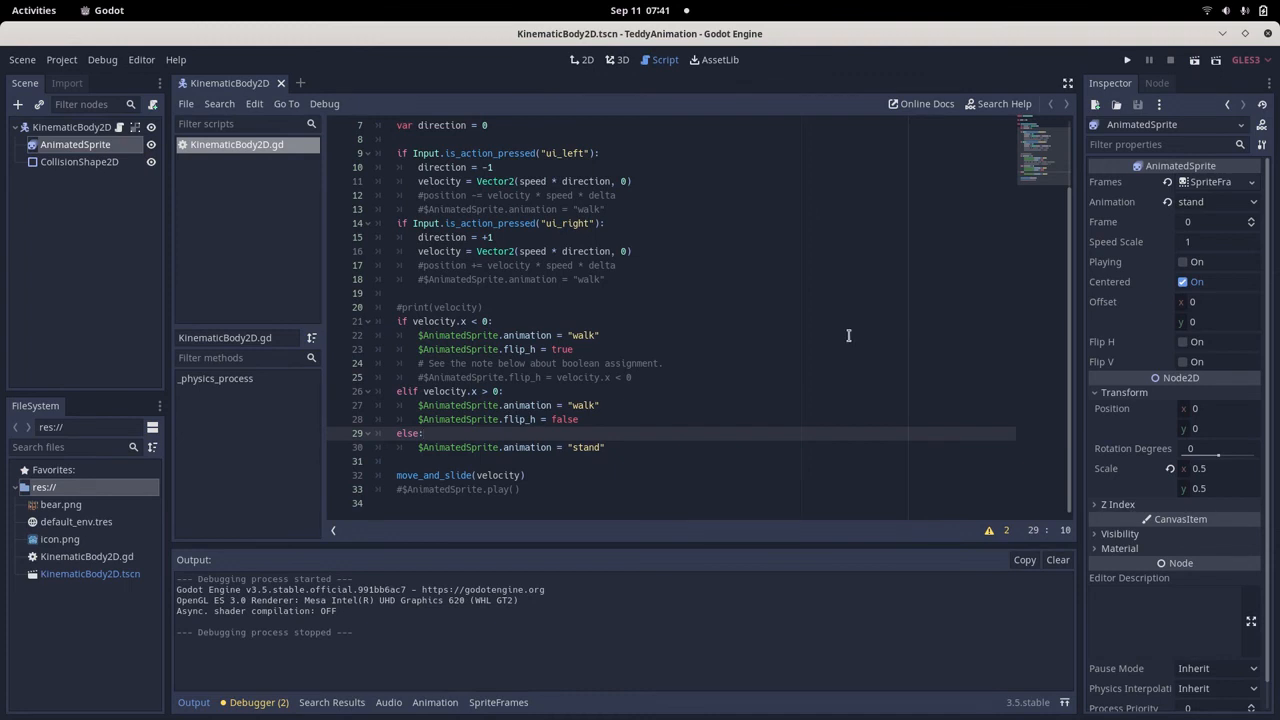
pyautogui.click(1127, 61)
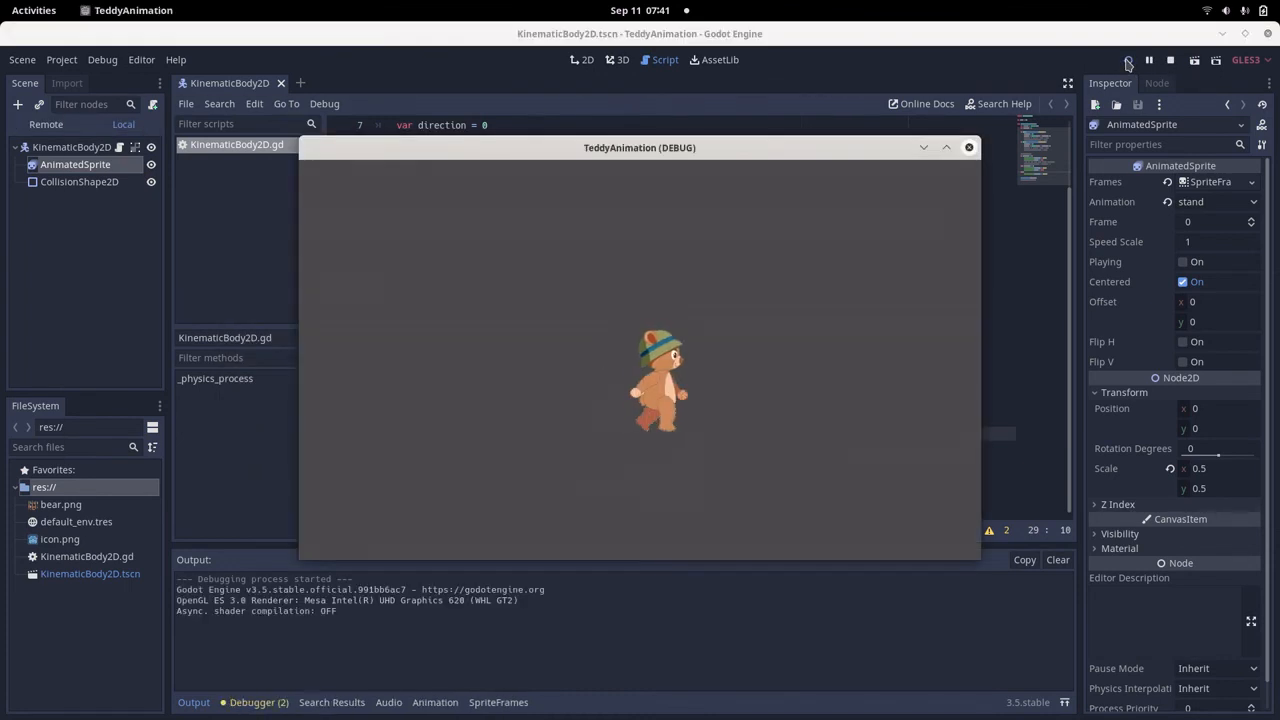
pyautogui.press('Right')
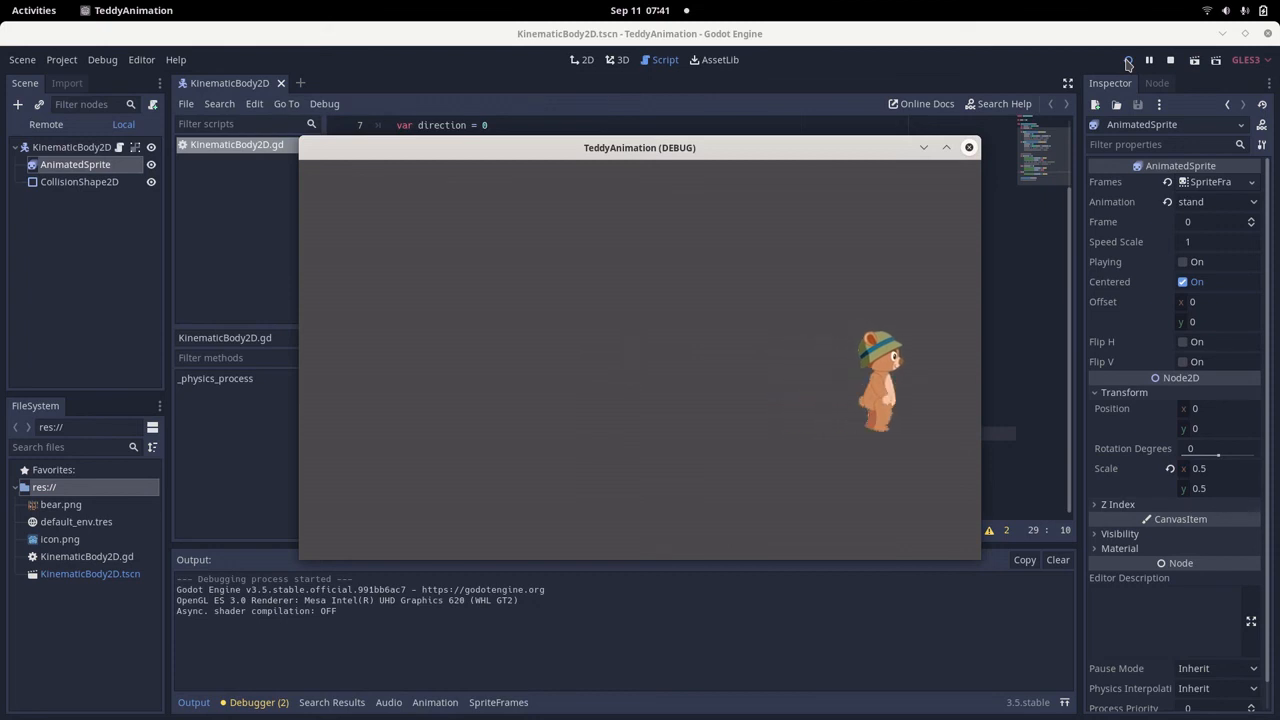
pyautogui.press('Left')
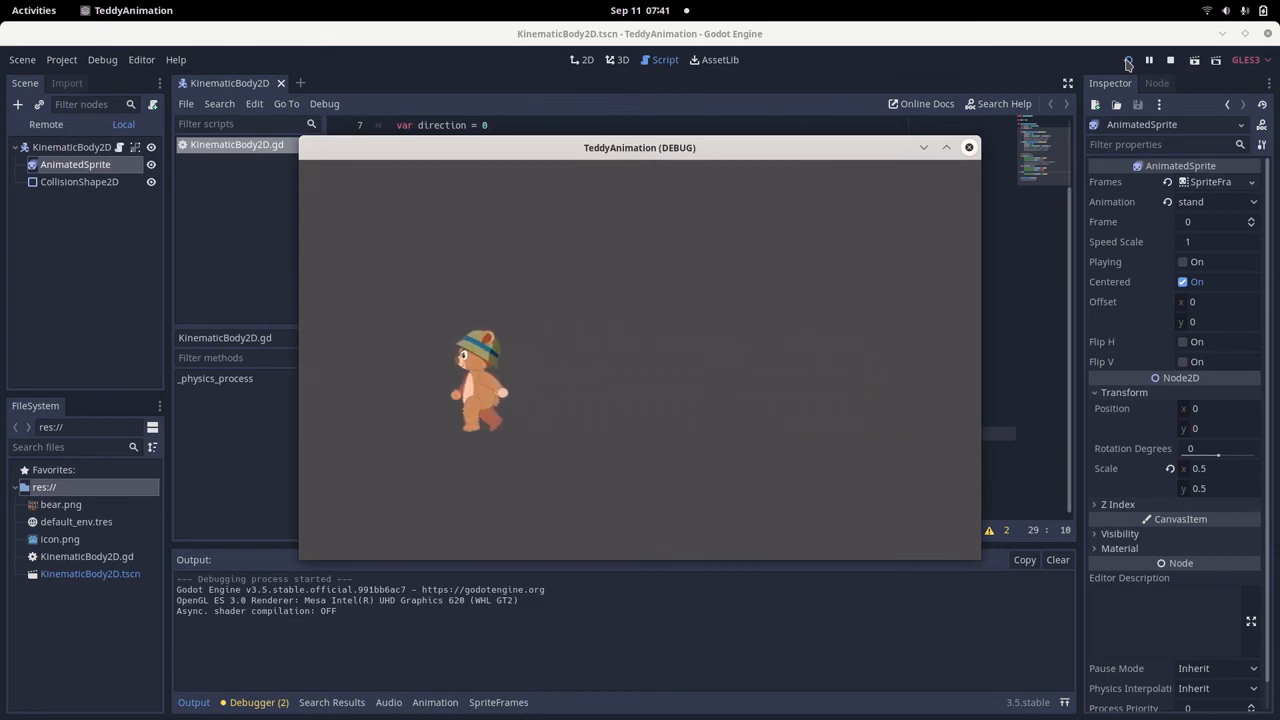
pyautogui.press('Right')
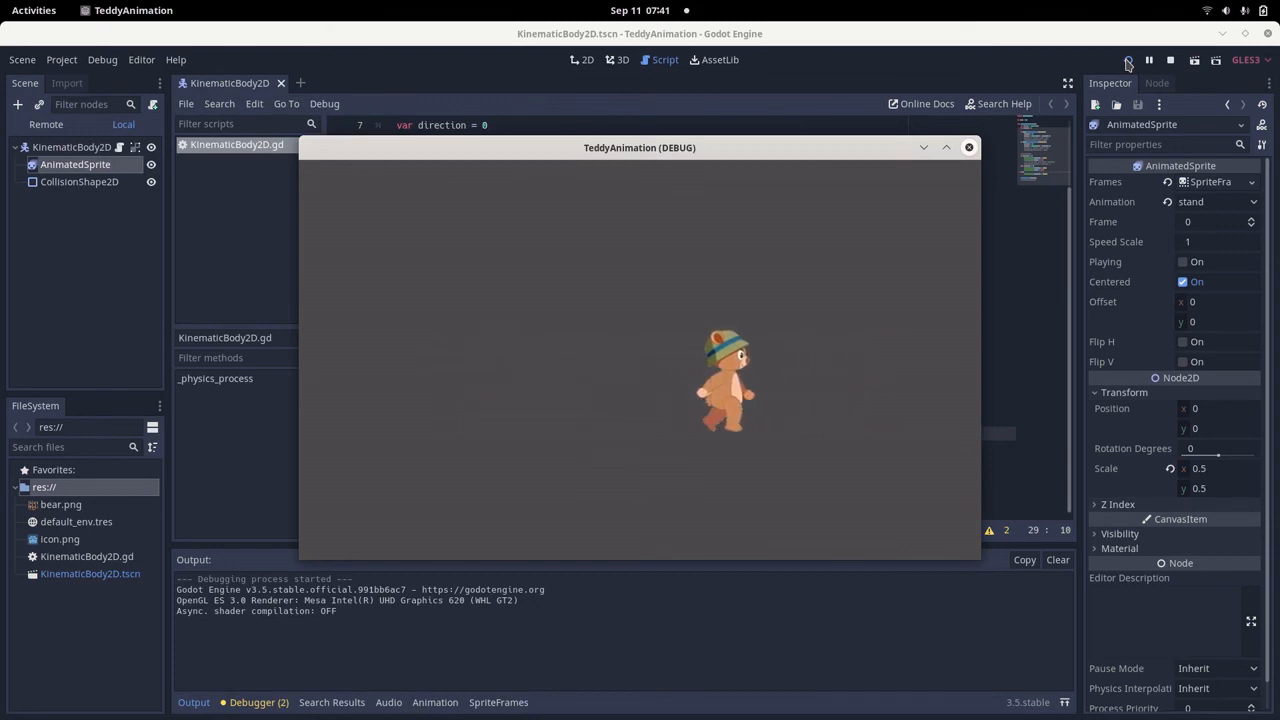
pyautogui.press('Left')
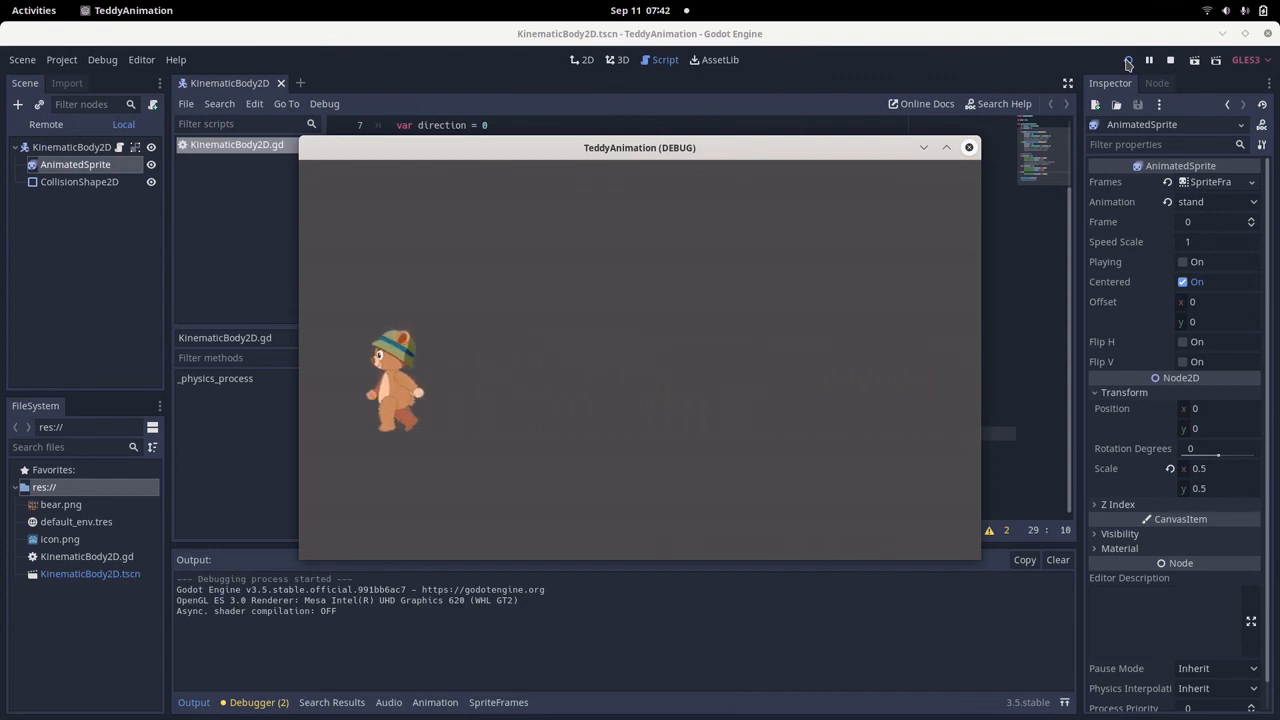
pyautogui.press('Right')
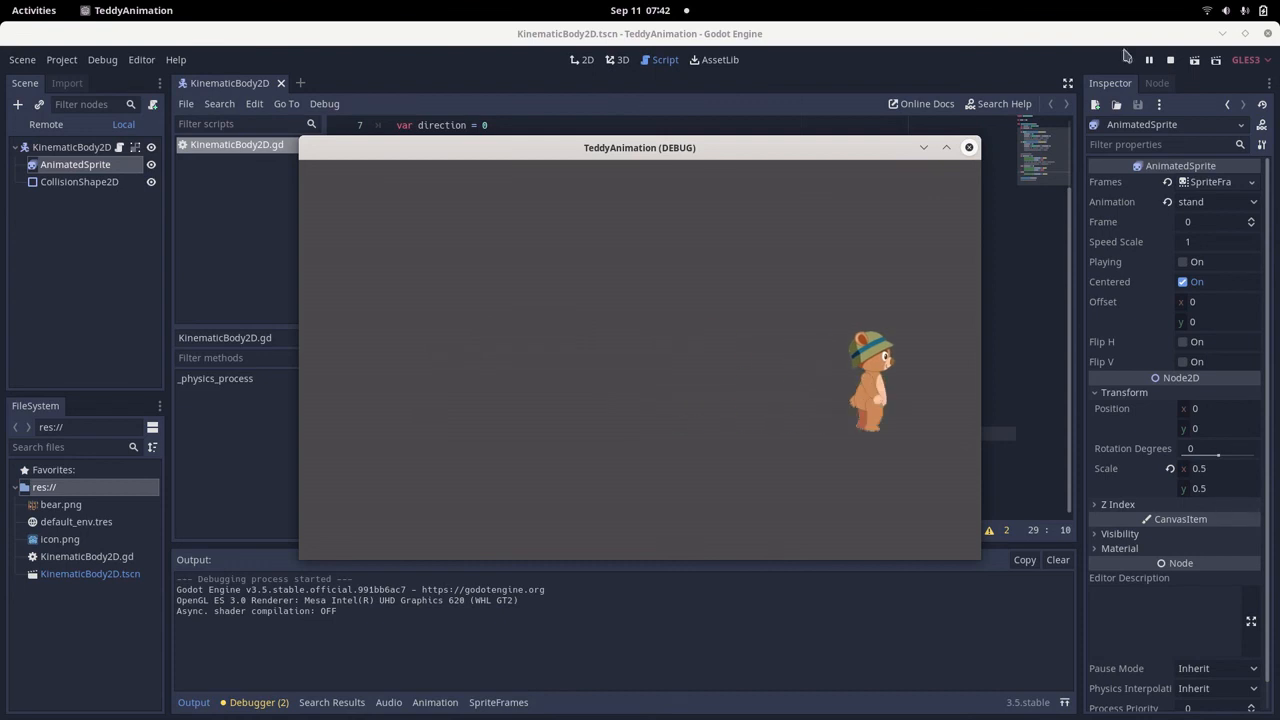
pyautogui.click(968, 148)
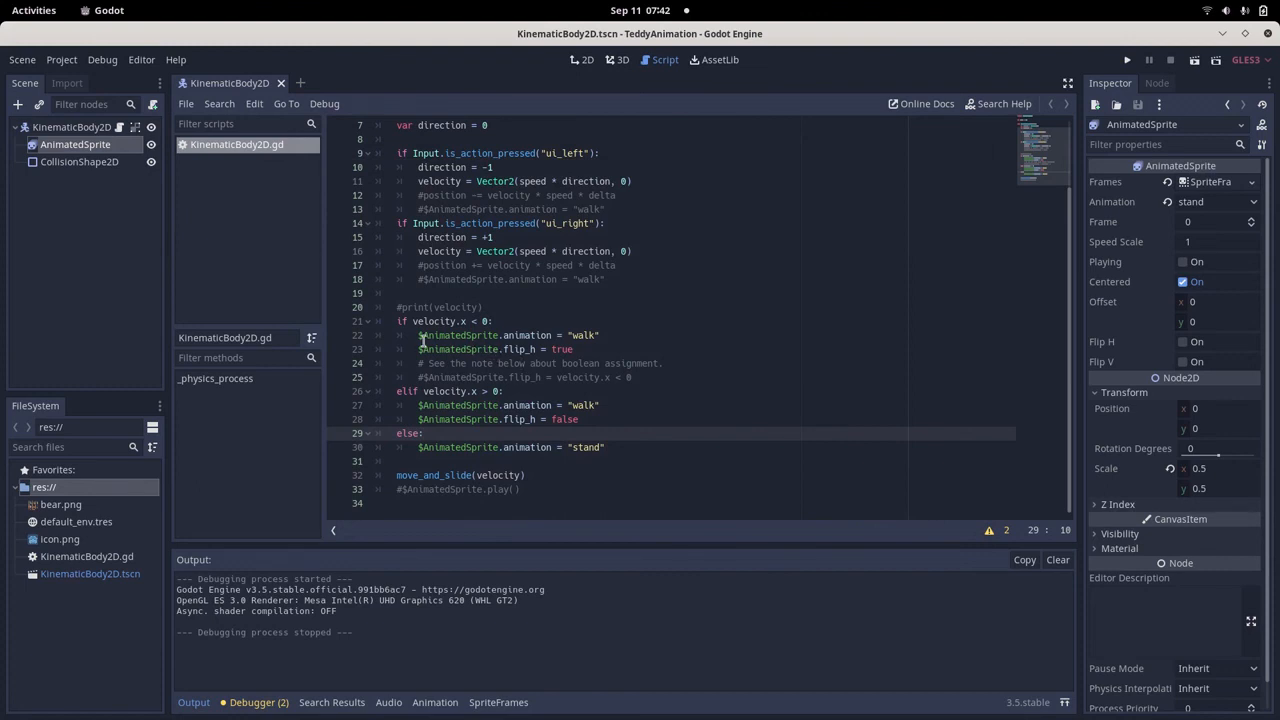
# Compare the "walk" assignment in the velocity.x < 0 branch with the frames of the "walk" animation in AnimatedSprite's SpriteFrames.
pyautogui.moveTo(415, 335); pyautogui.dragTo(598, 335)
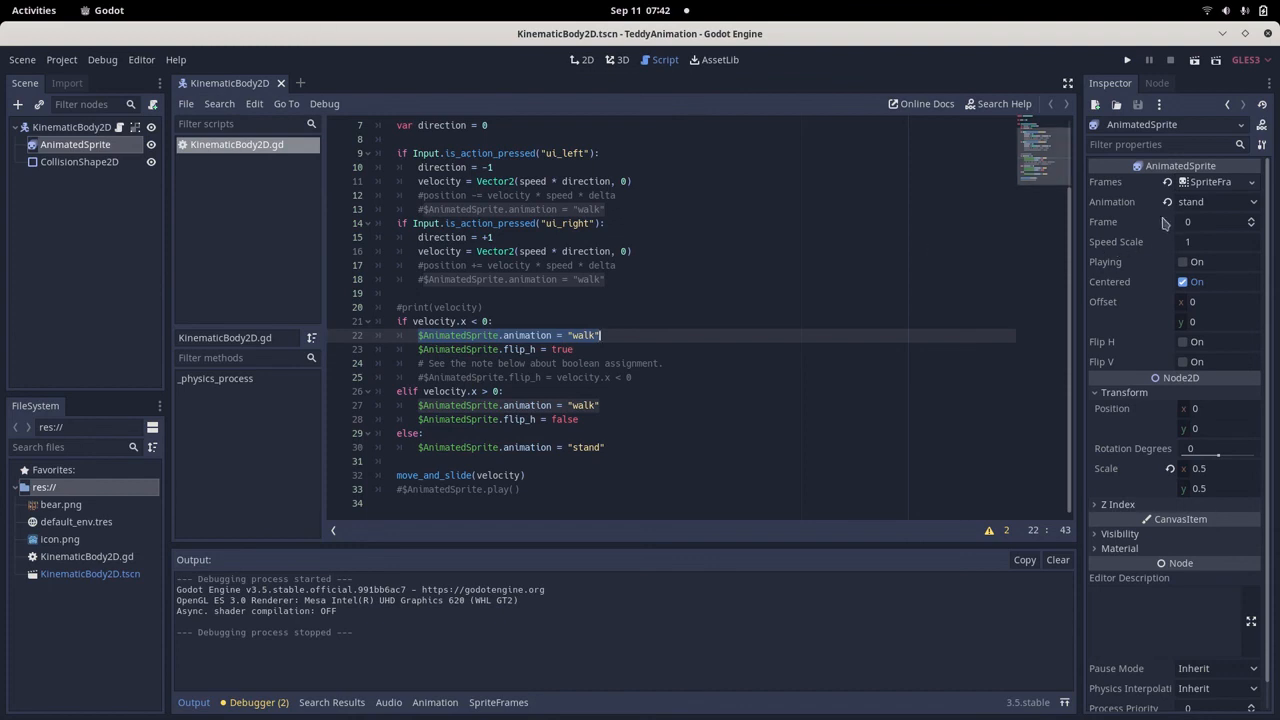
pyautogui.click(1207, 184)
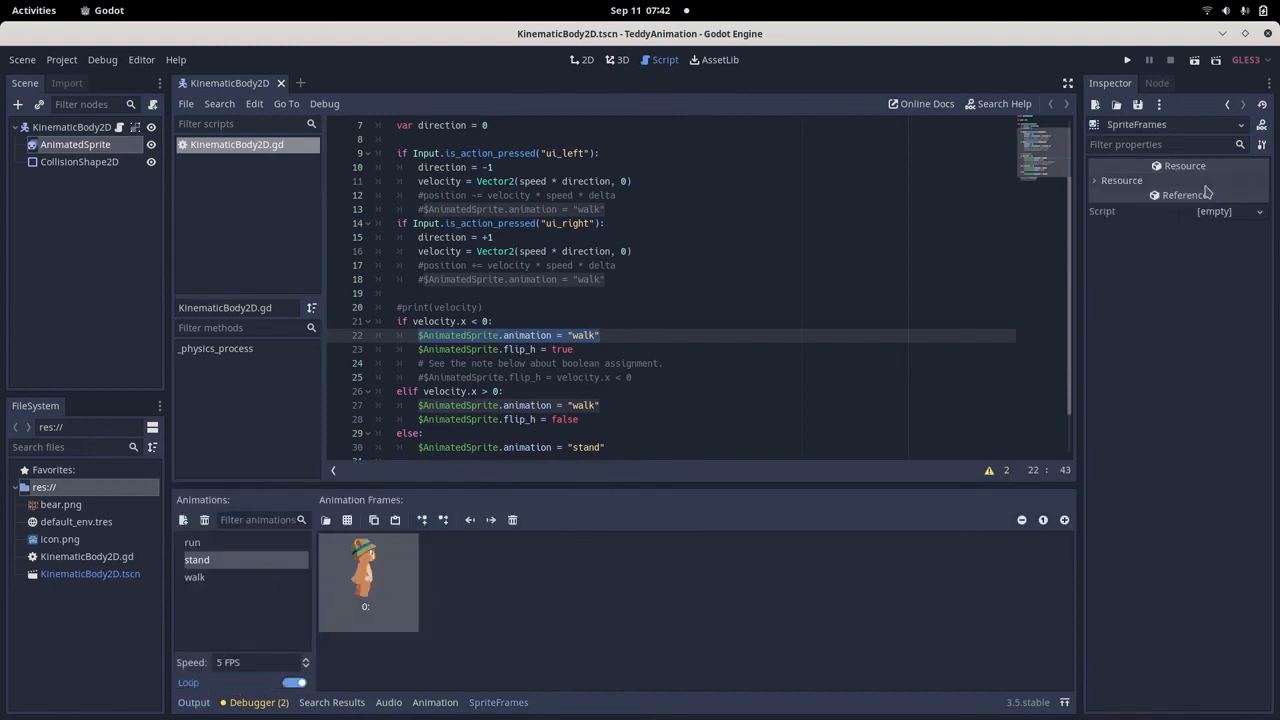
pyautogui.click(196, 579)
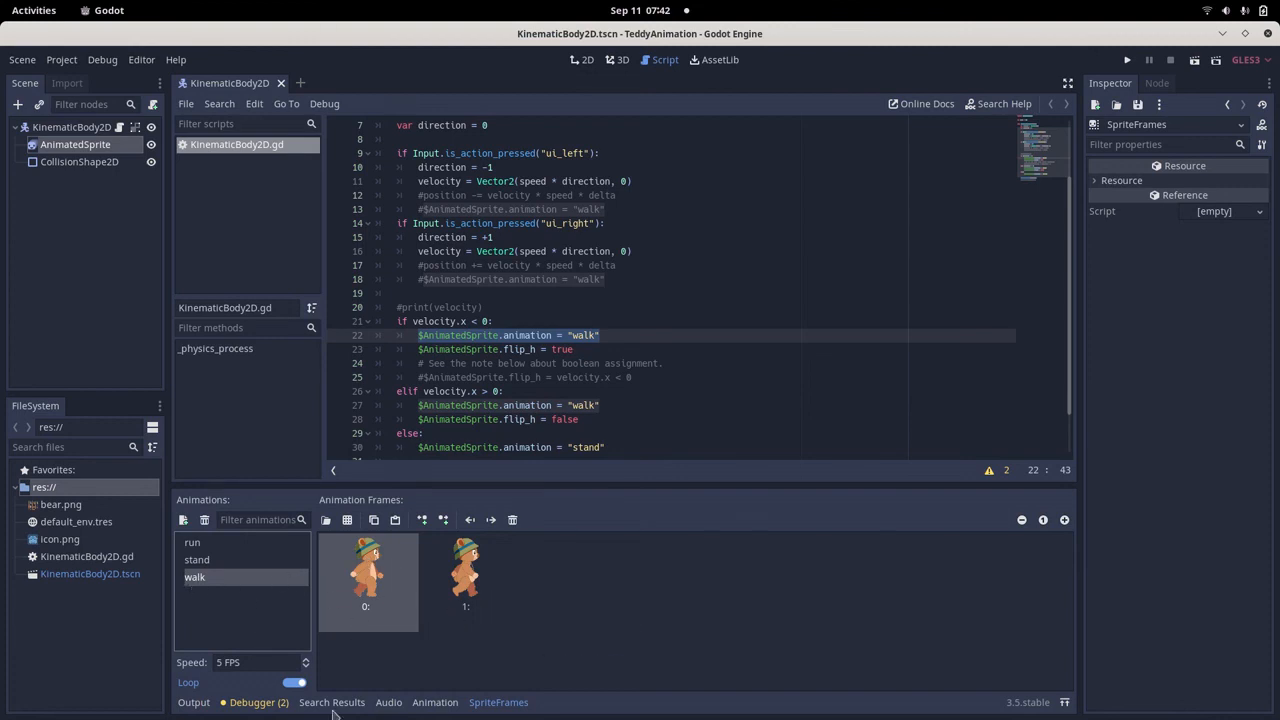
# Uncomment the $AnimatedSprite.play() call on line 33 and save the script.
pyautogui.click(510, 377)
pyautogui.scroll(-2, 510, 377)
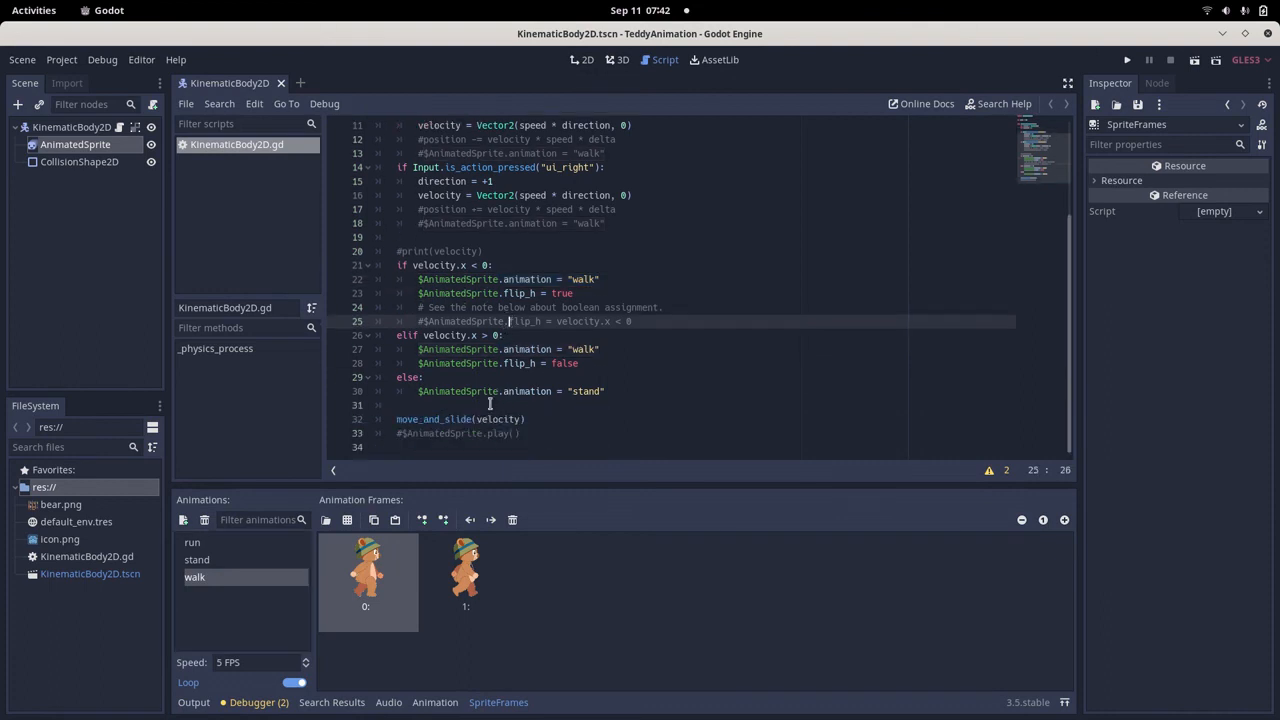
pyautogui.click(402, 434)
pyautogui.press('BackSpace')
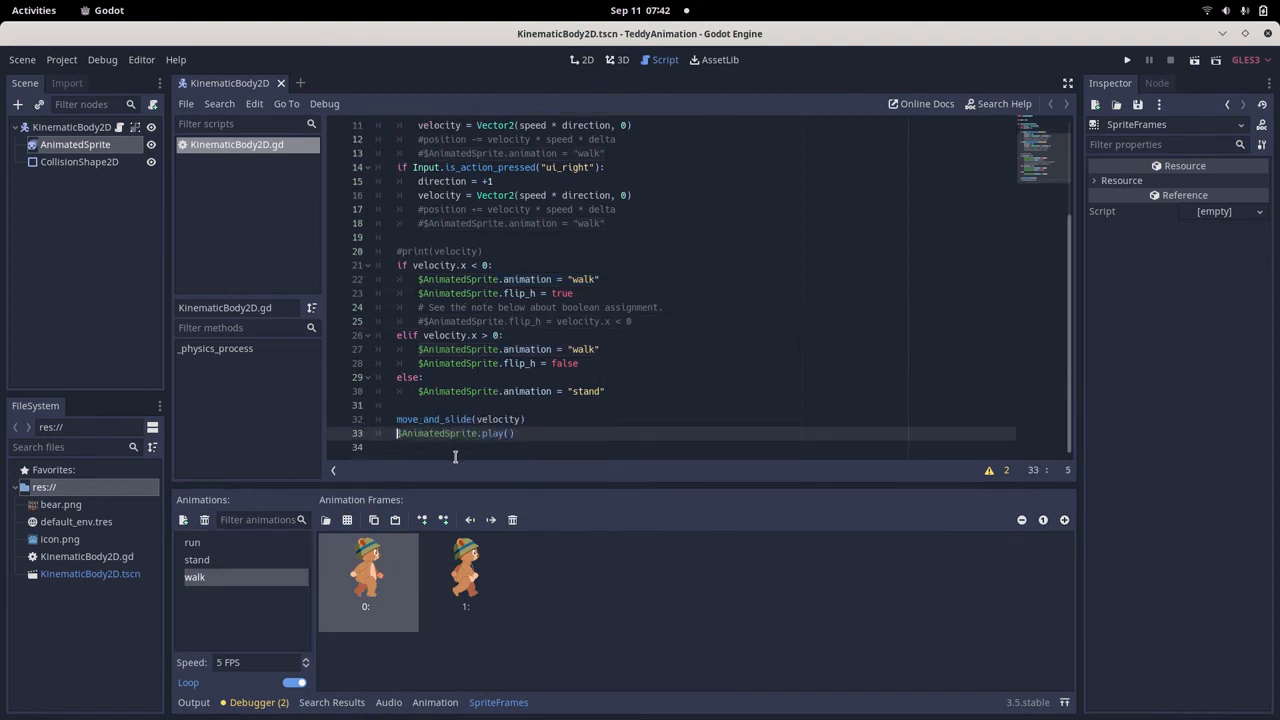
pyautogui.hotkey('ctrl', 's')
pyautogui.click(557, 433)
# Test-run the project with the play() call active, walk the bear left, and close the game window.
pyautogui.click(1128, 61)
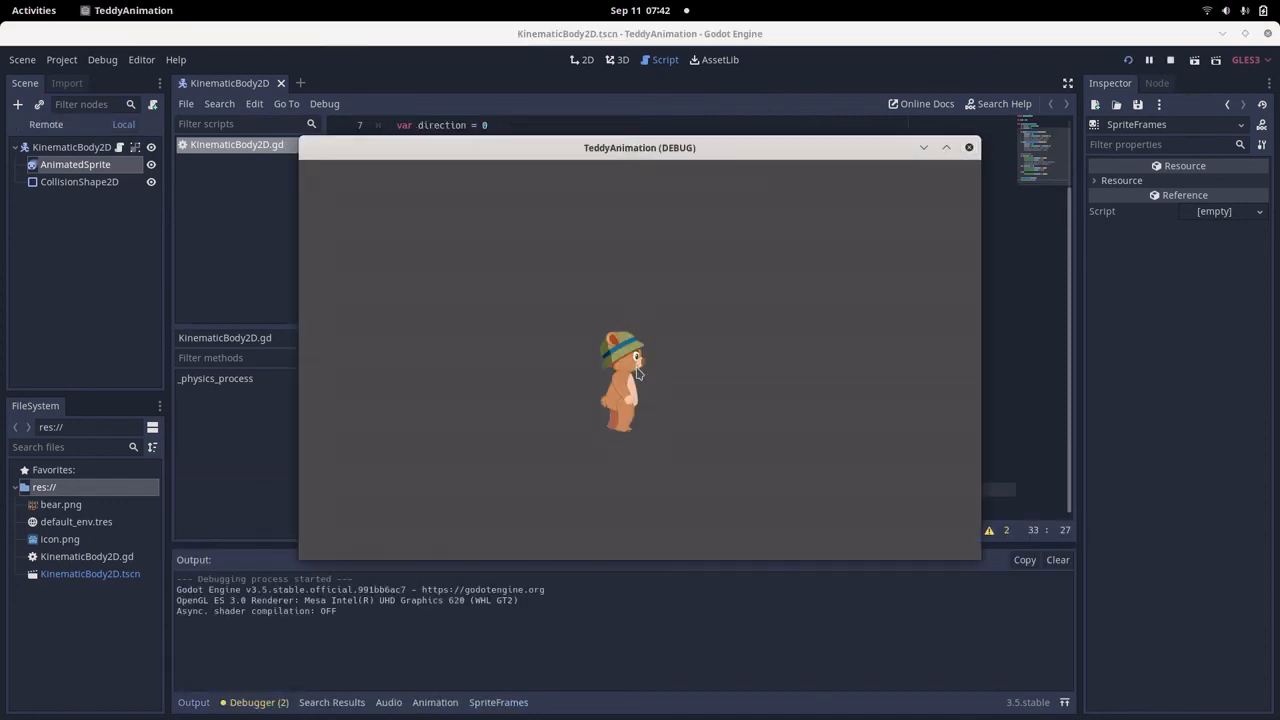
pyautogui.press('Left')
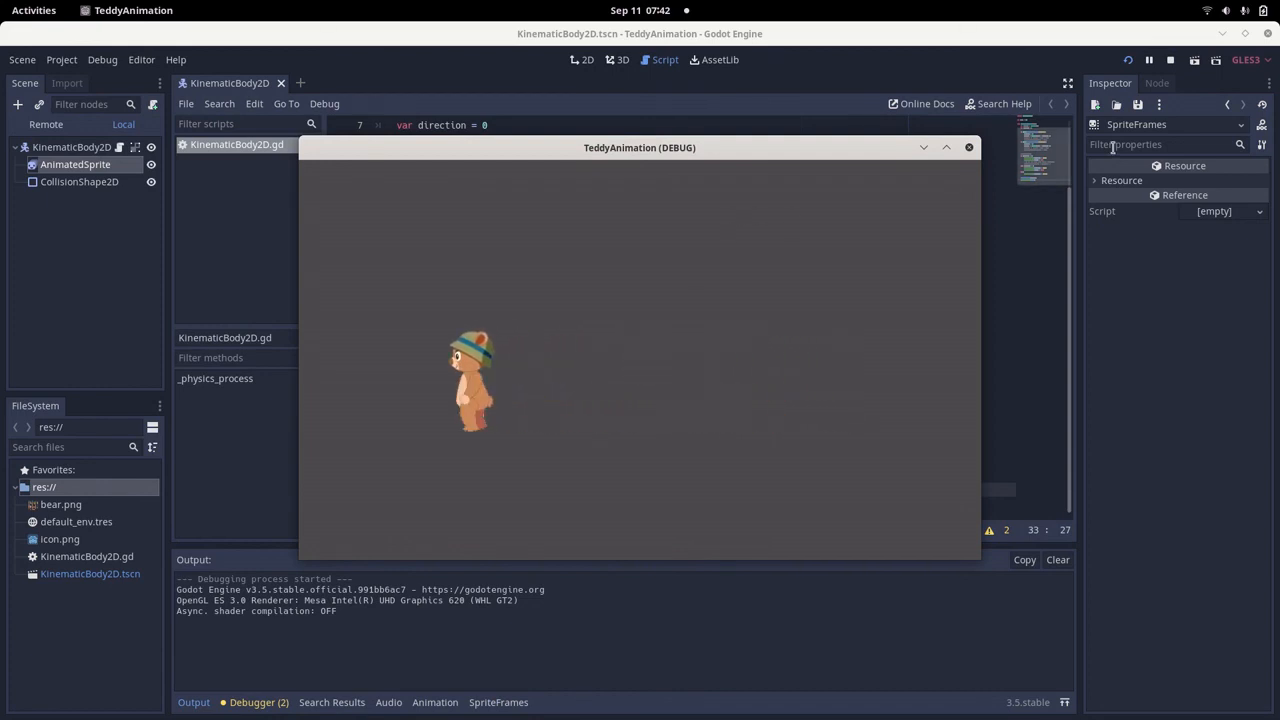
pyautogui.click(969, 148)
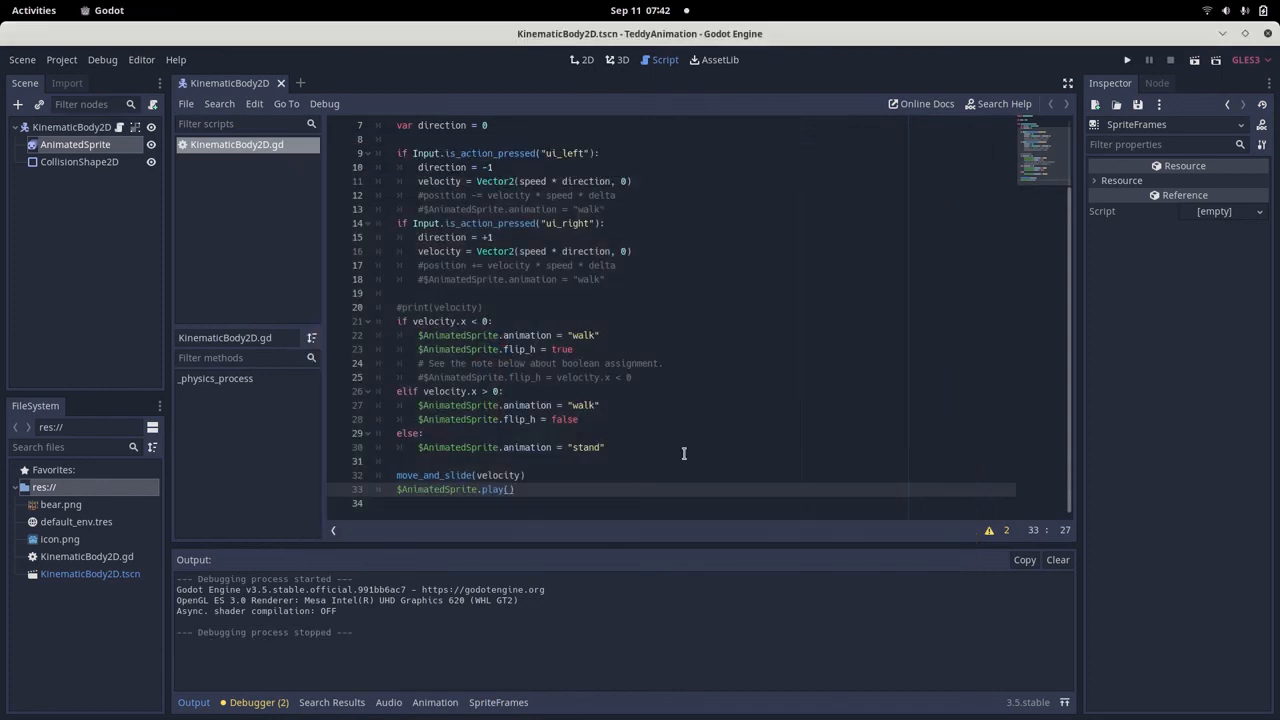